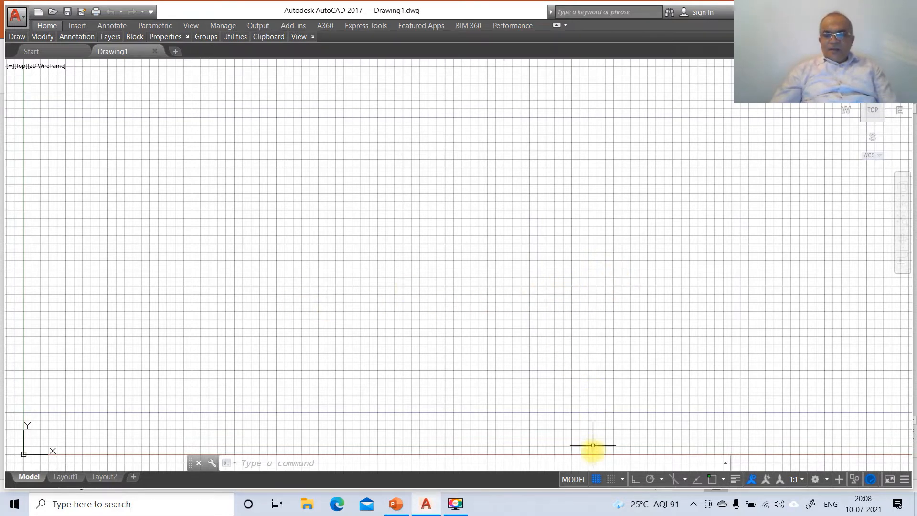
- Turn off the grid display and turn on Ortho mode
left_click(597, 477)
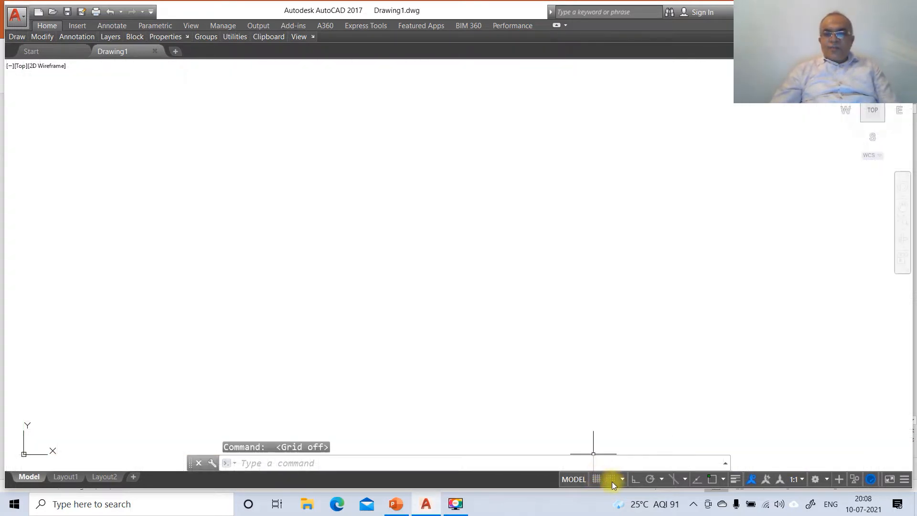
left_click(634, 479)
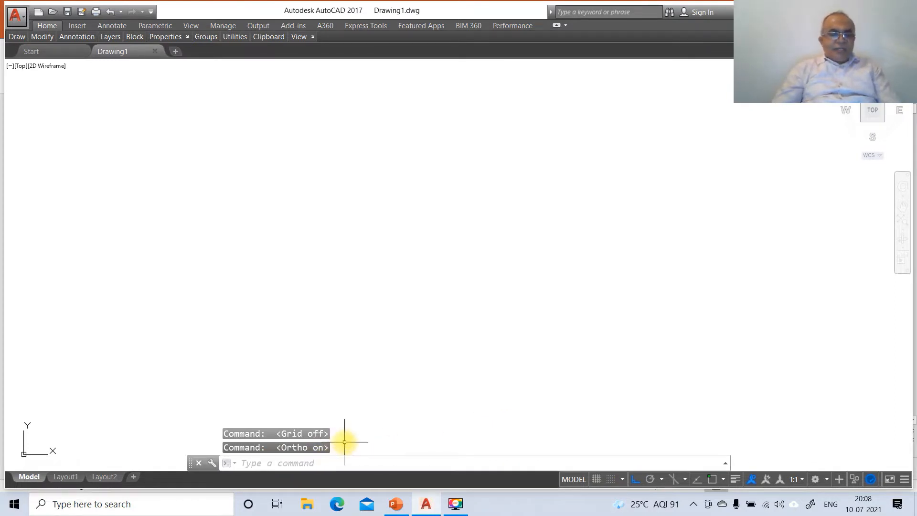
- Set the model space limits from the default origin to 297,210 and zoom to the entire limits area
type("LIMITS")
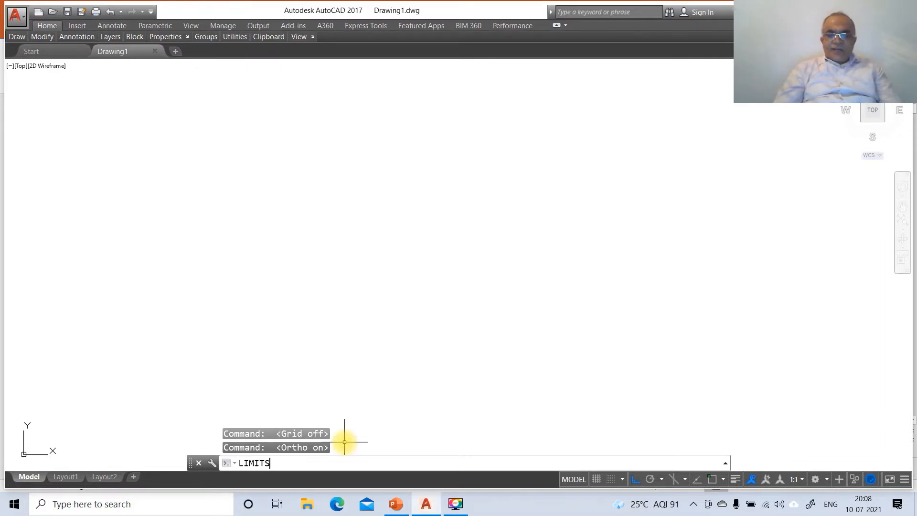
key("Return")
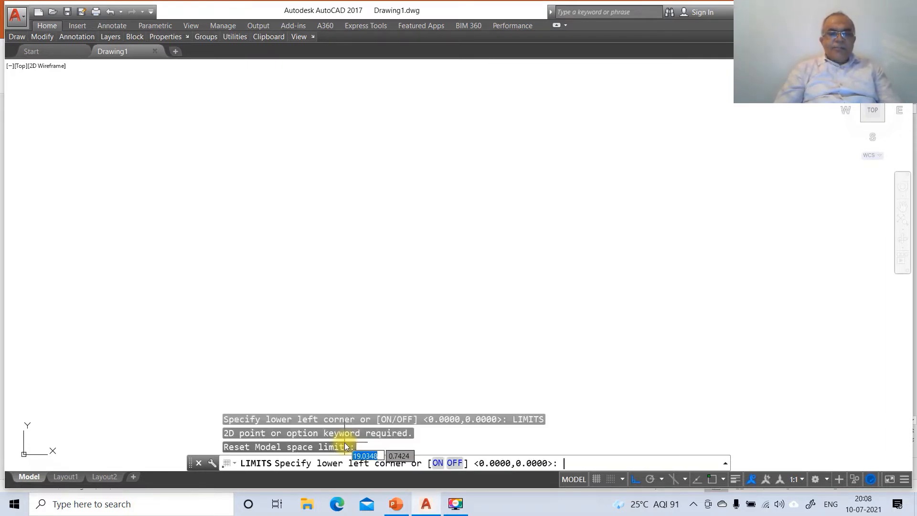
key("Return")
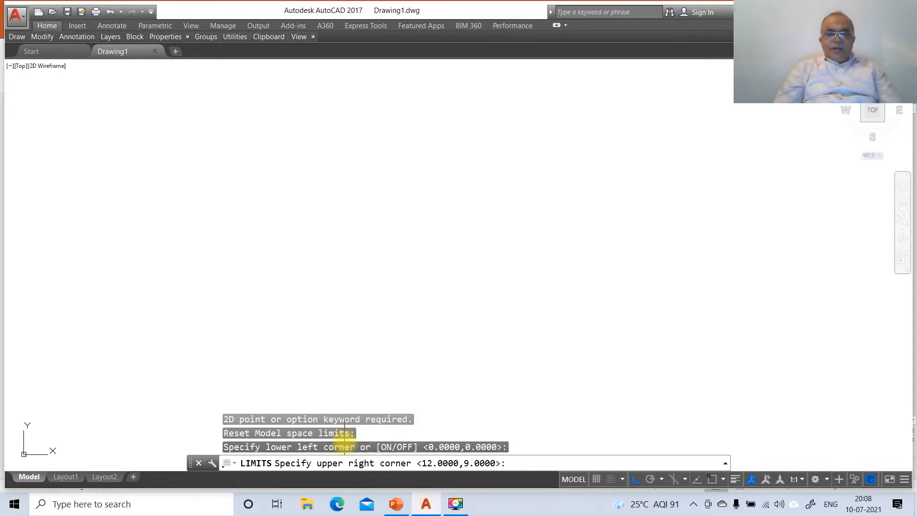
type("297")
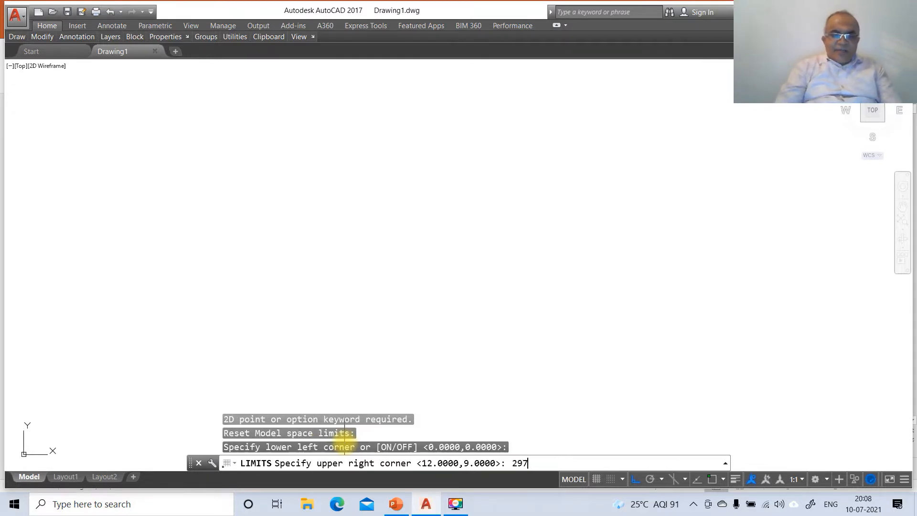
type(",210")
key("Return")
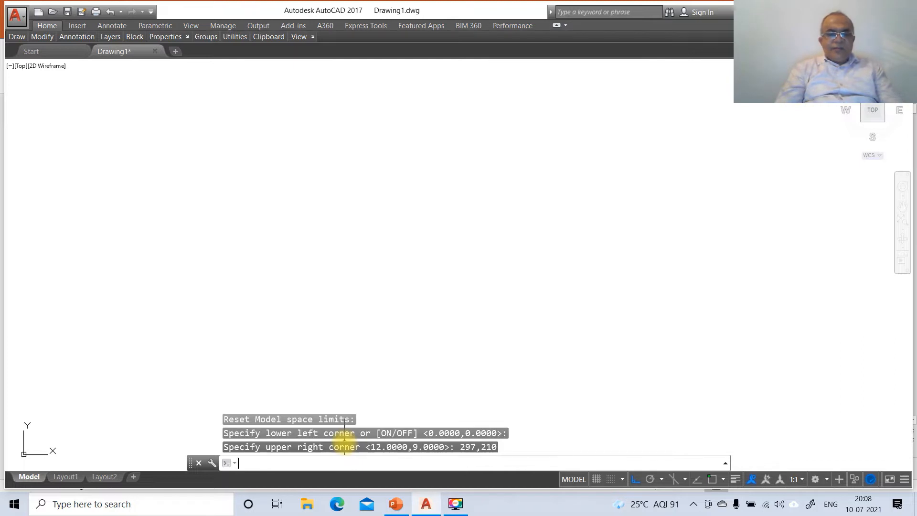
type("Z")
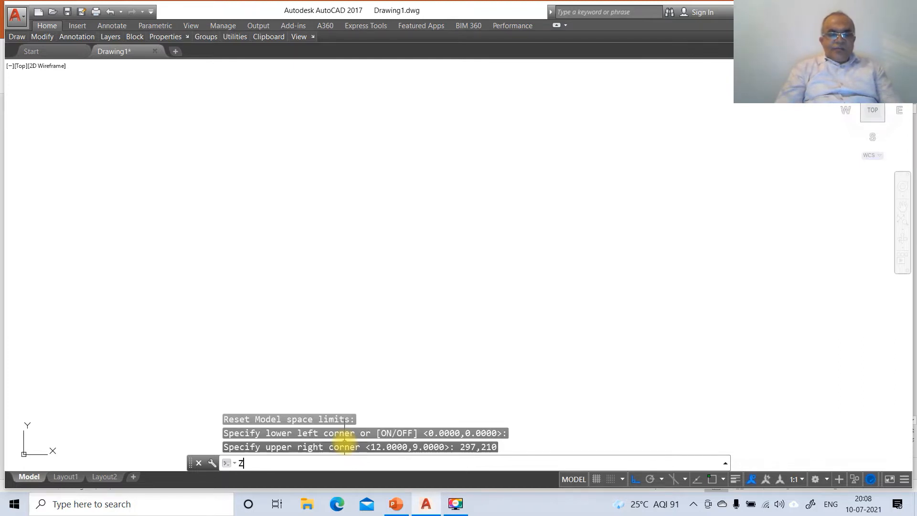
key("Return")
type("A")
key("Return")
- Draw a horizontal line about 400 units long and a vertical line about 170 units up from its right end
type("L")
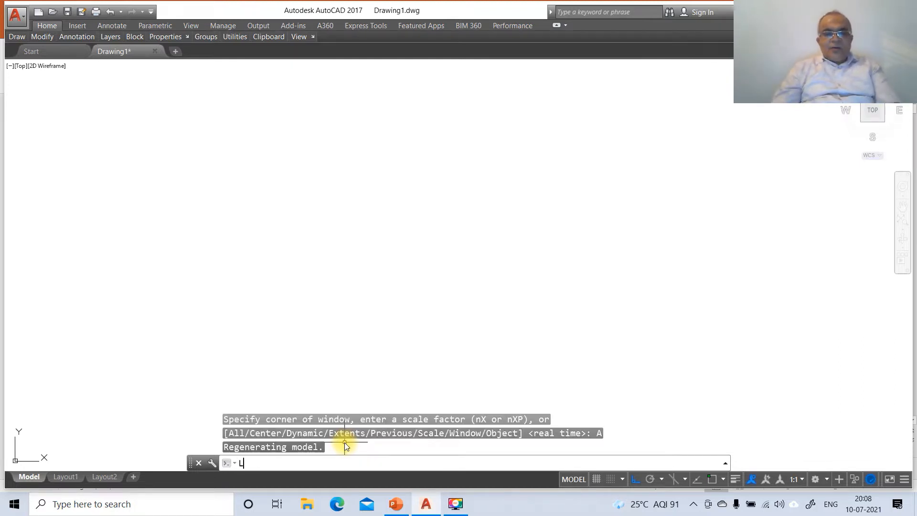
key("Return")
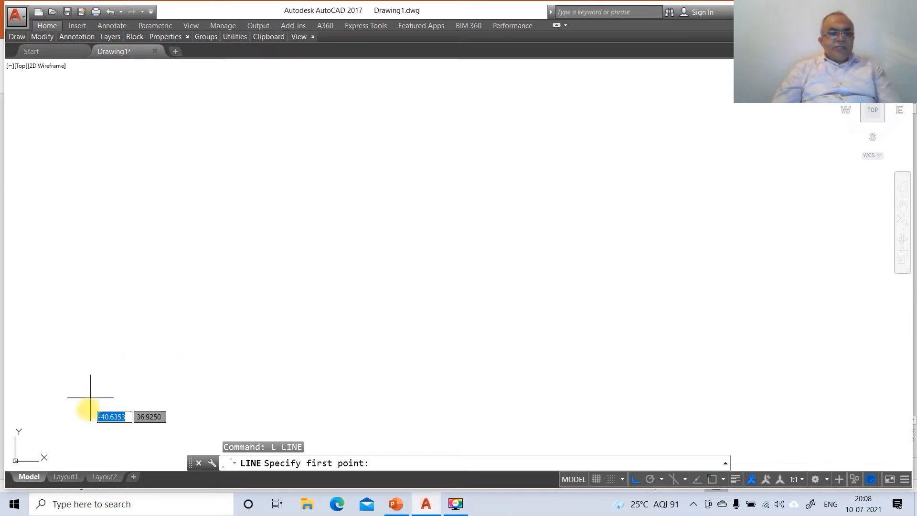
left_click(40, 401)
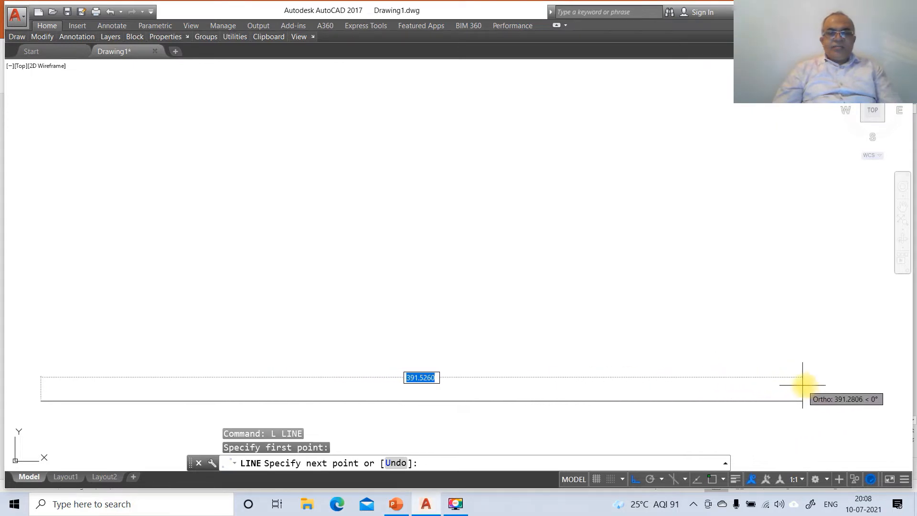
left_click(817, 388)
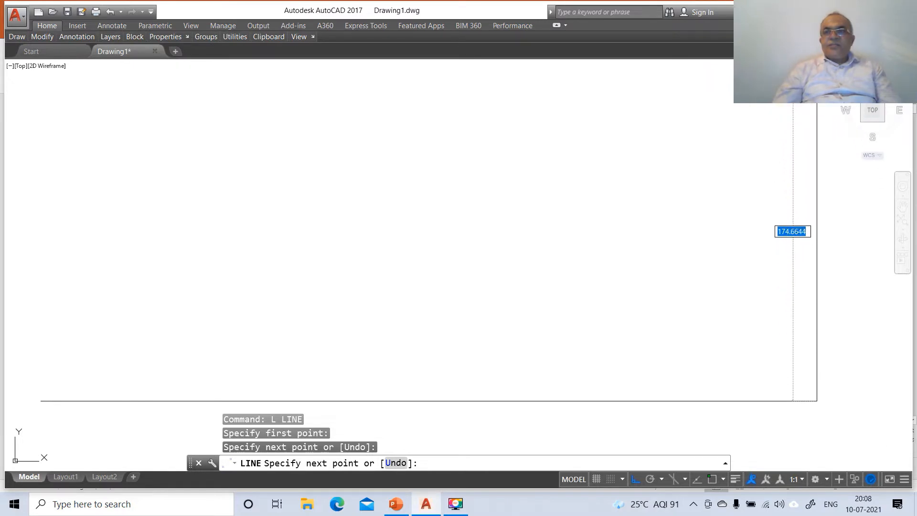
left_click(817, 67)
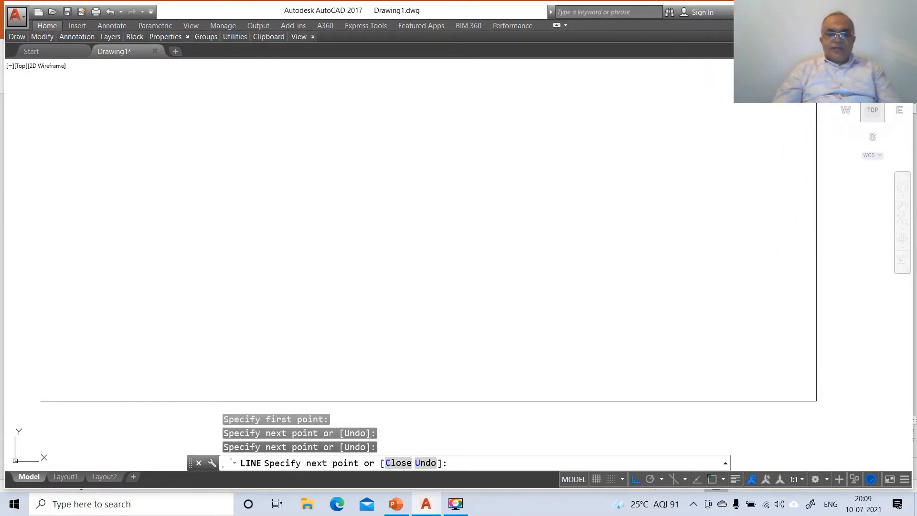
key("Return")
- Offset the right vertical line 297 units to the left
type("o")
key("Return")
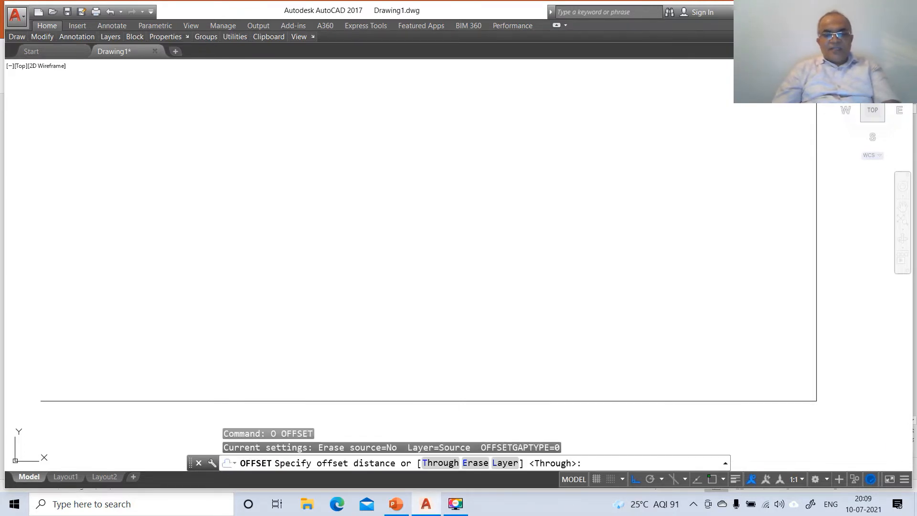
type("297")
key("Return")
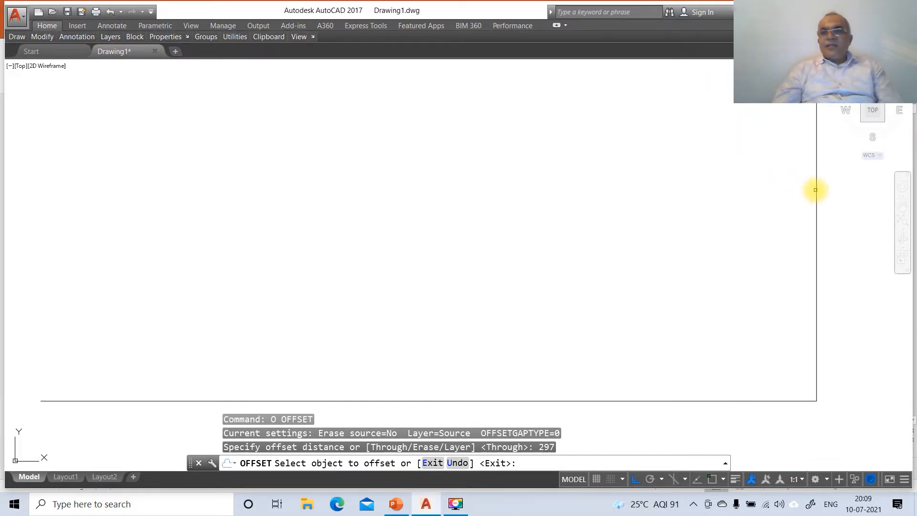
left_click(815, 189)
left_click(692, 207)
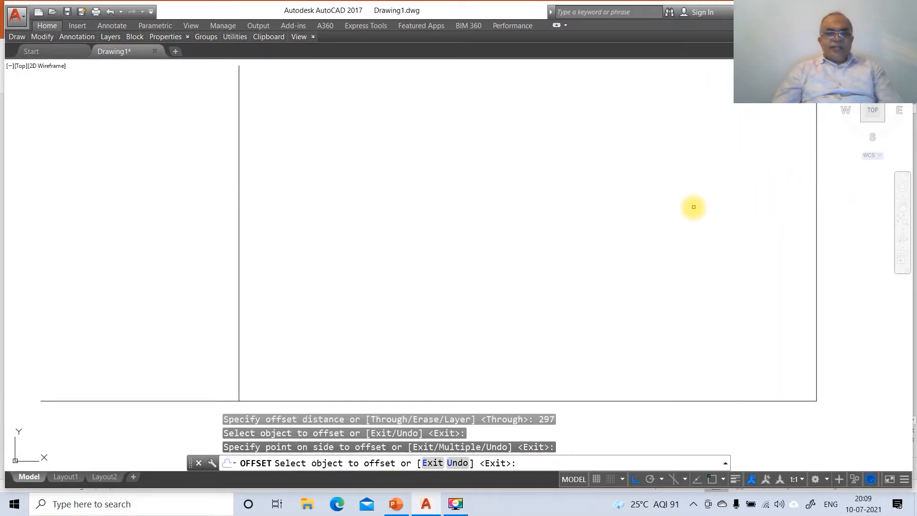
key("Return")
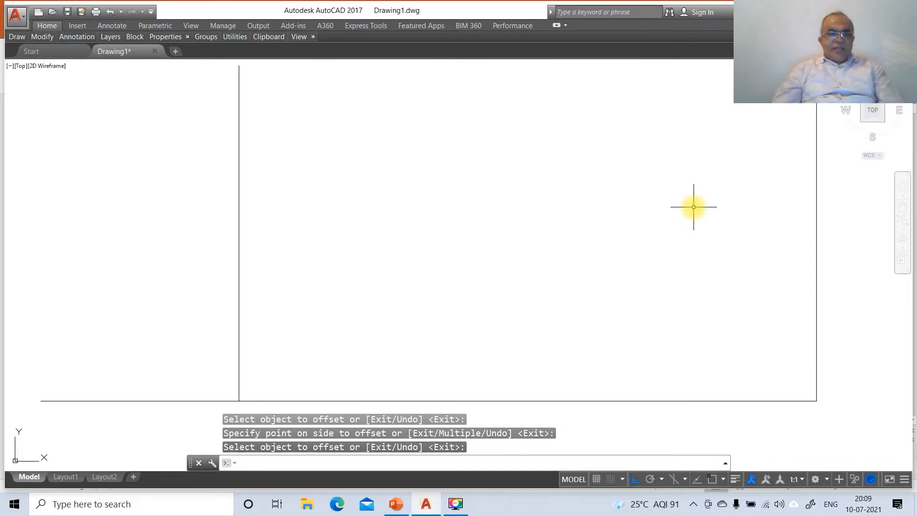
- Offset the bottom horizontal line 210 units upward
key("Return")
type("210")
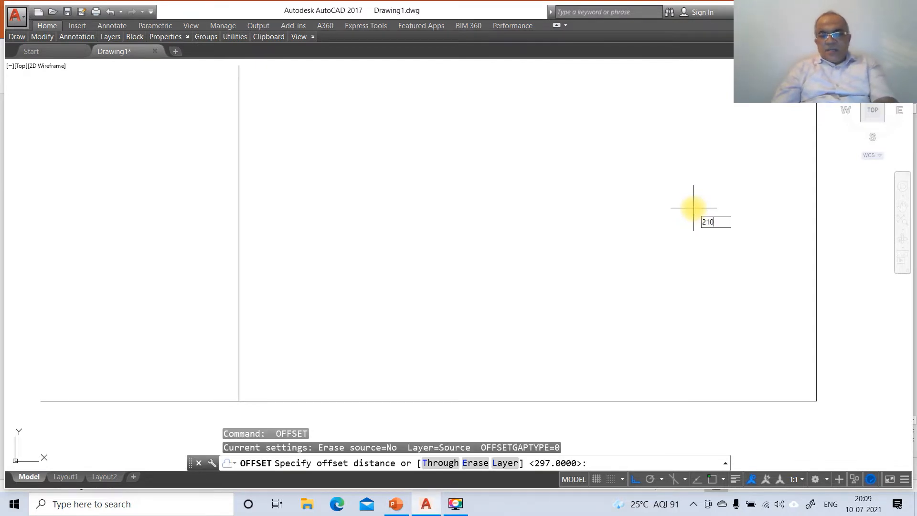
key("Return")
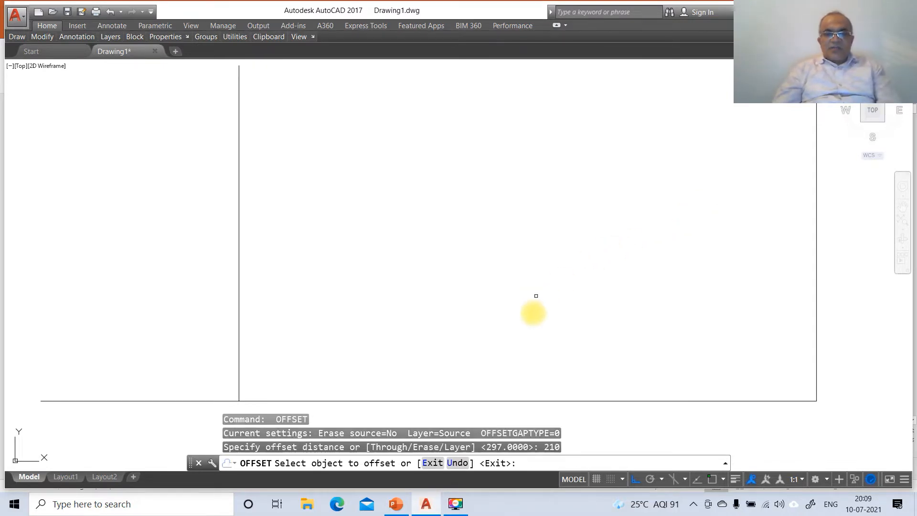
left_click(493, 400)
left_click(492, 323)
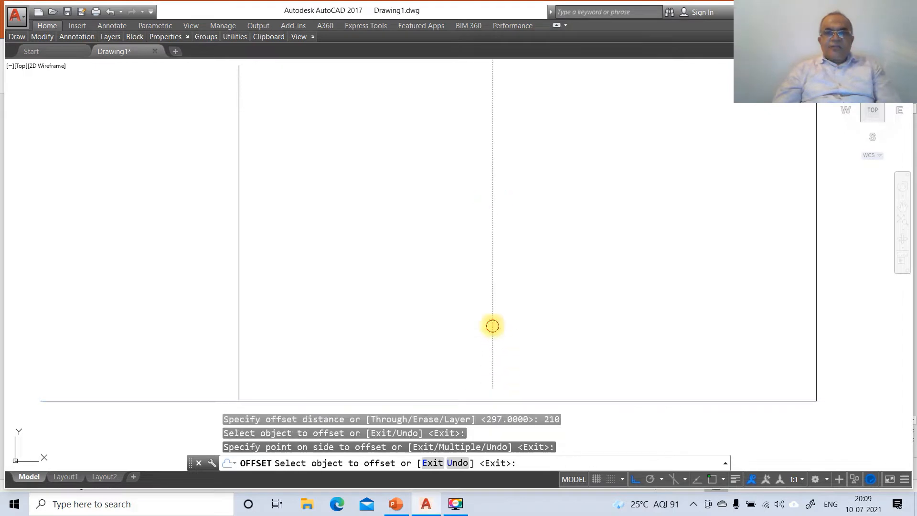
key("Return")
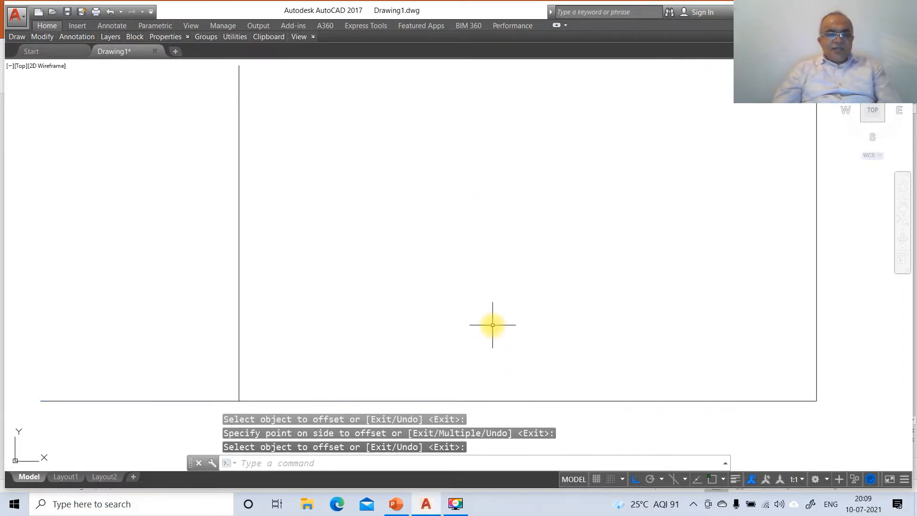
- Fillet the left vertical line with the top horizontal line to form a sharp upper-left corner of the frame
type("z")
key("Return")
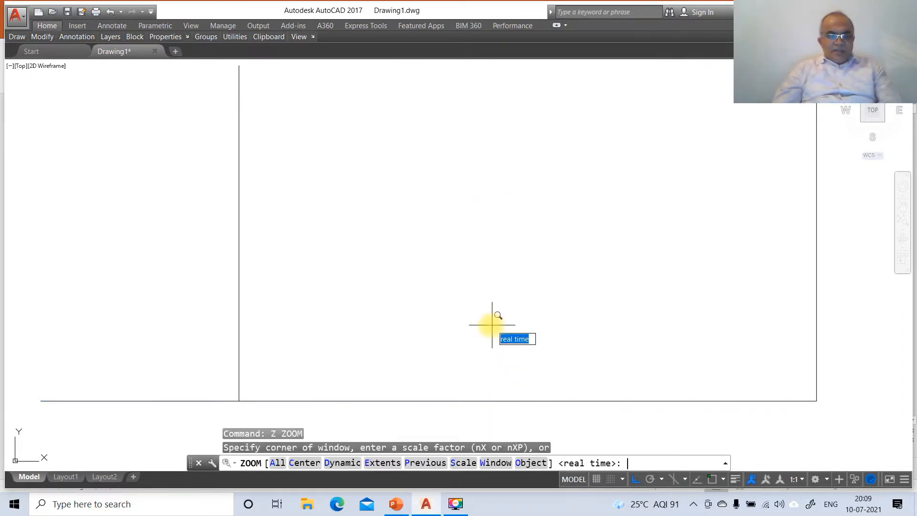
type("e")
key("Return")
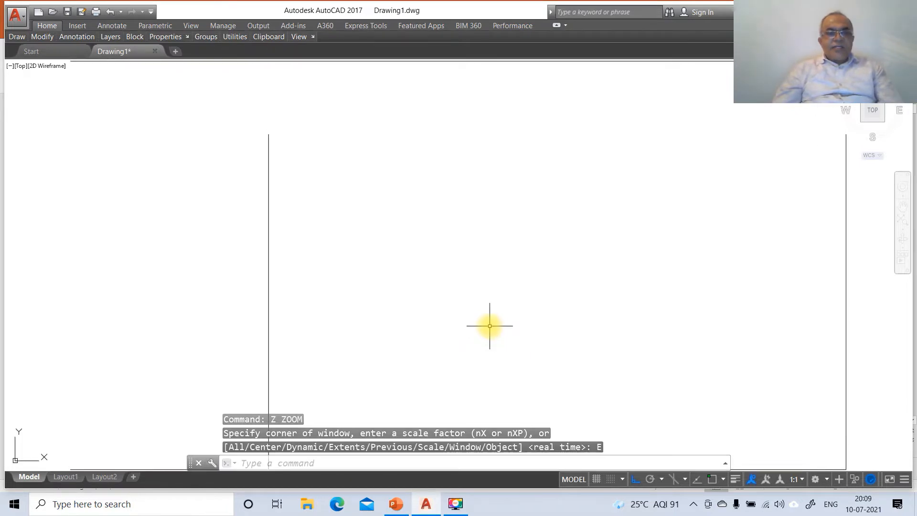
key("Return")
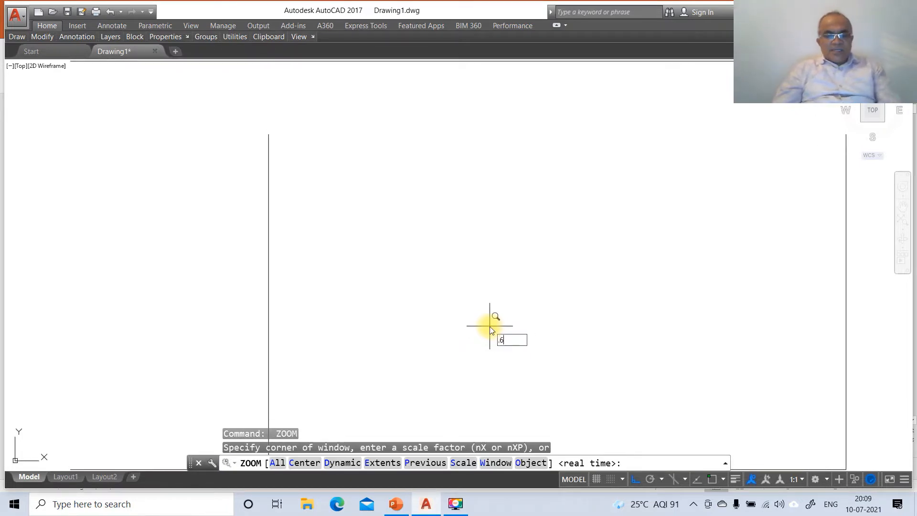
type(".6X")
key("Return")
type("f")
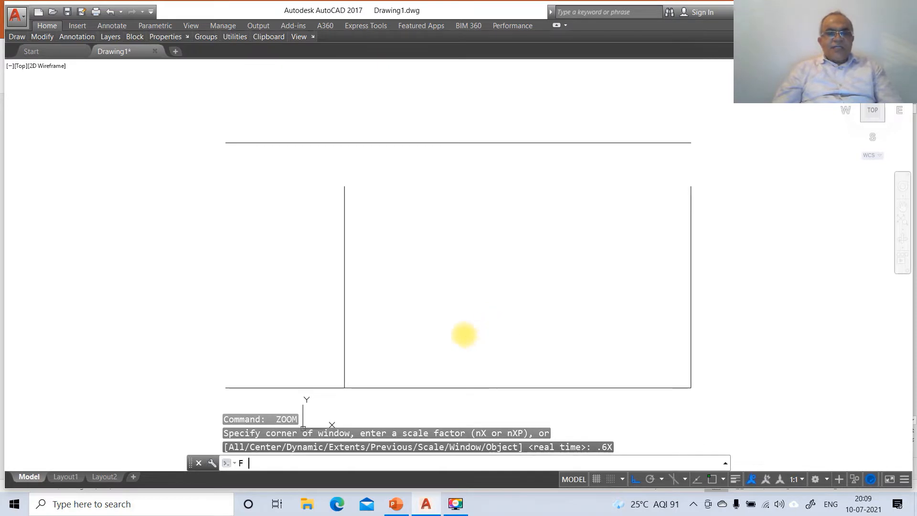
key("Return")
left_click(344, 377)
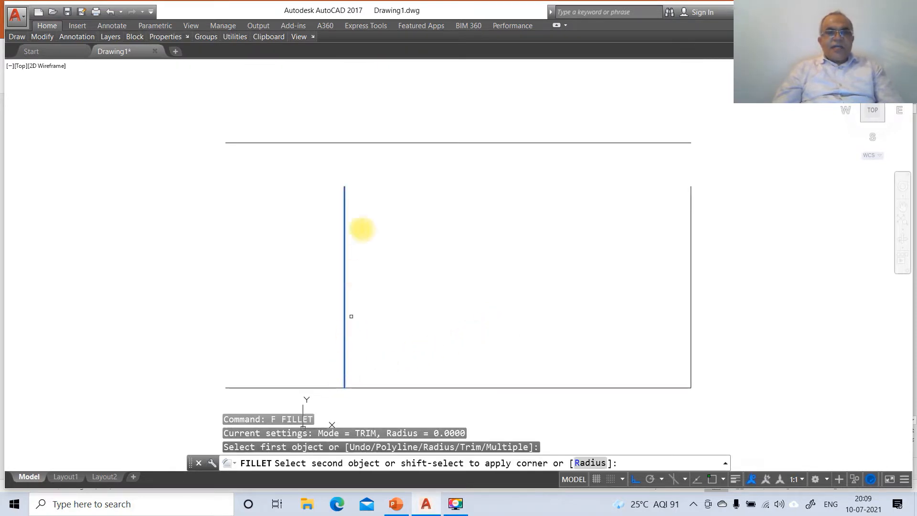
left_click(365, 143)
- Fillet the frame's upper-right and lower-left corners into sharp corners to complete the rectangle
key("Return")
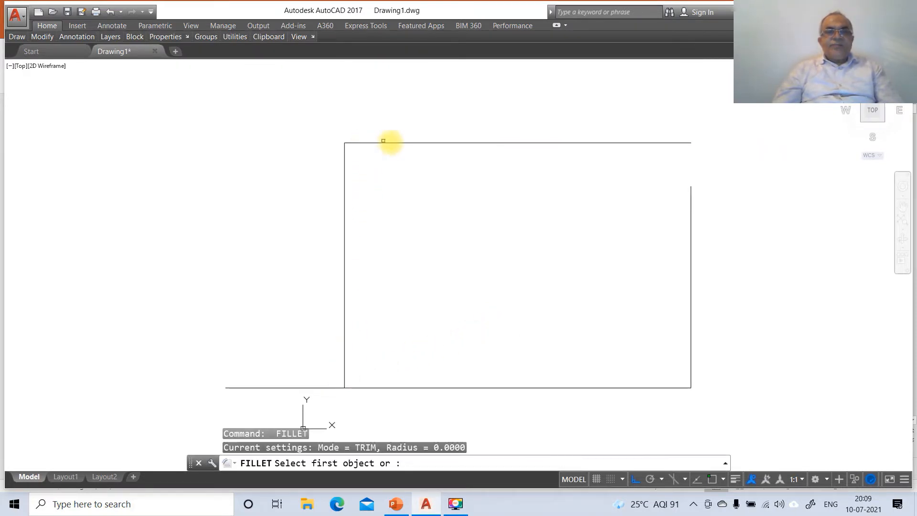
left_click(392, 143)
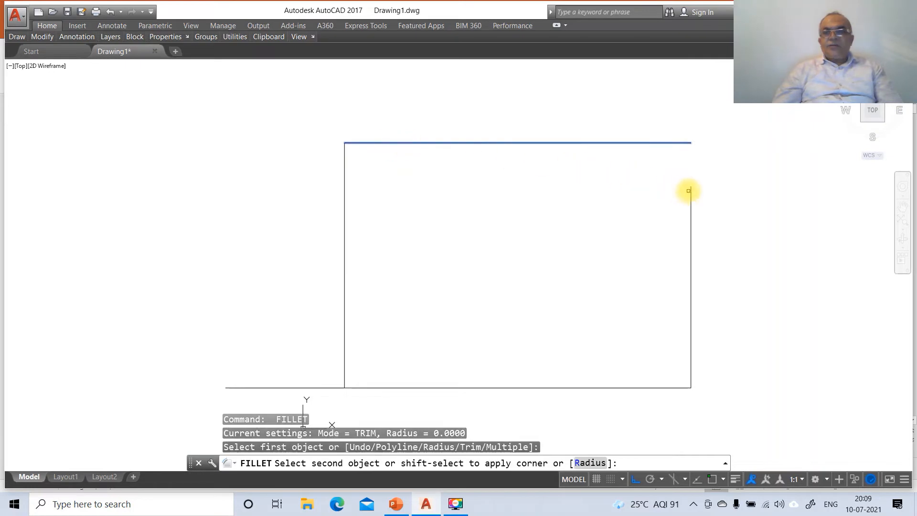
left_click(691, 193)
key("Return")
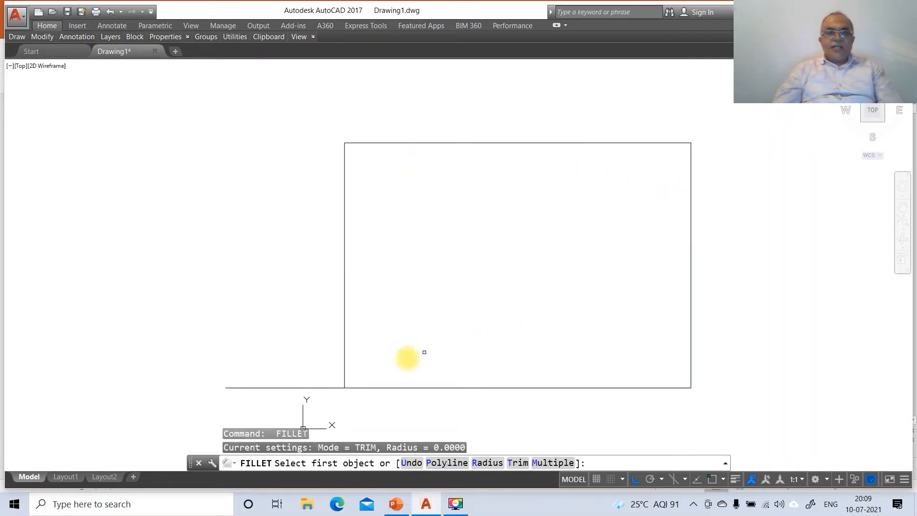
left_click(343, 377)
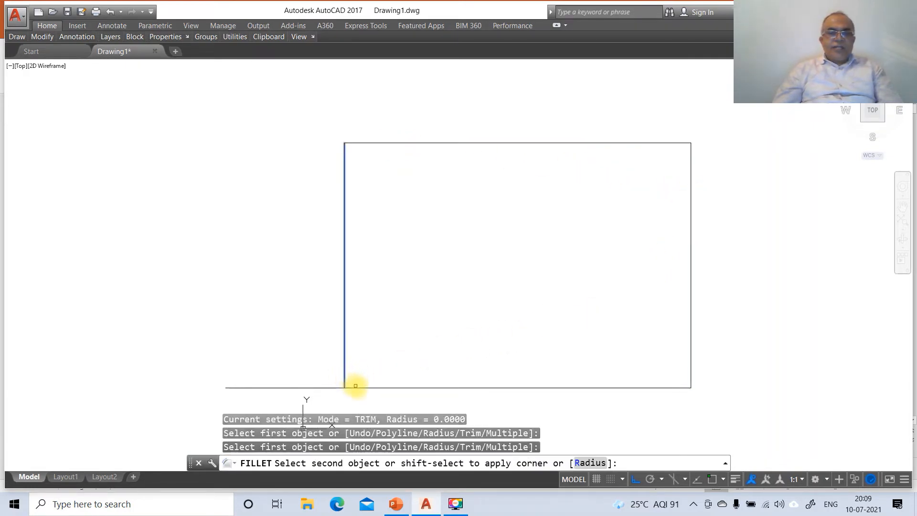
left_click(355, 385)
- Zoom to a window drawn closely around the whole rectangular frame
type("z")
key("Return")
type("w")
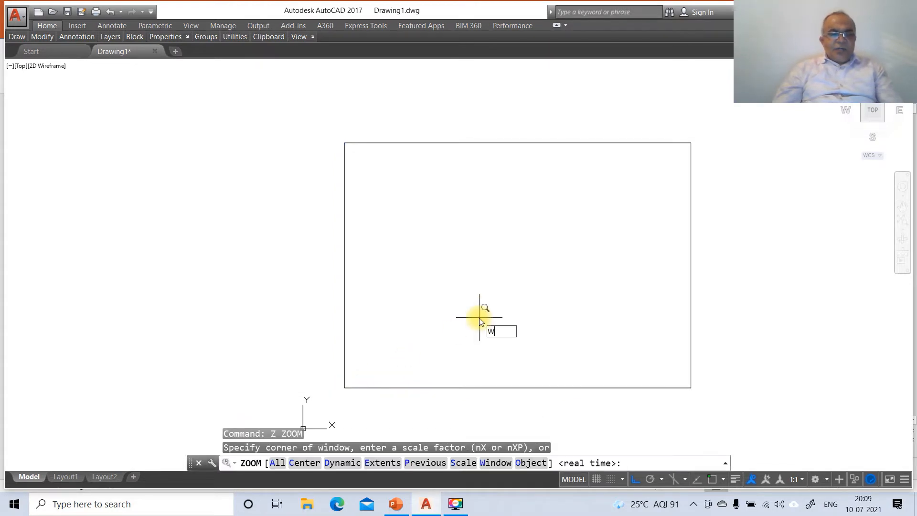
key("Return")
left_click(337, 134)
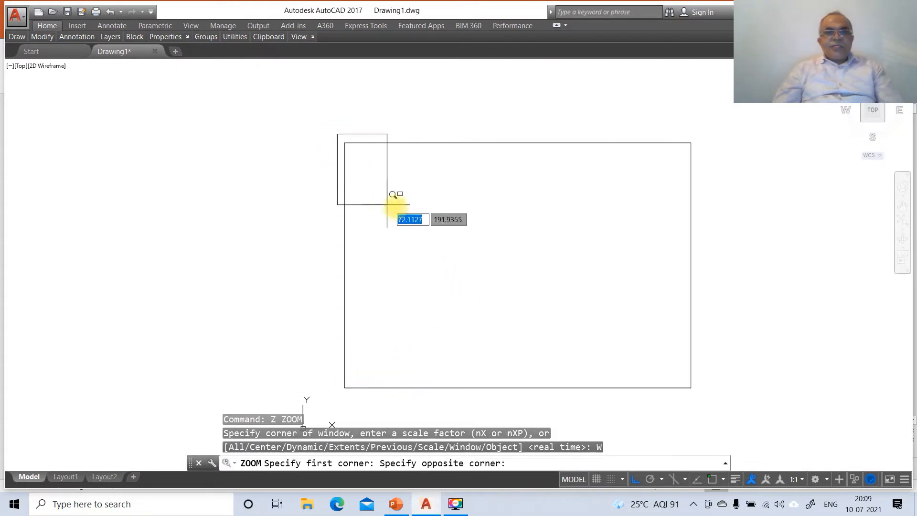
left_click(708, 412)
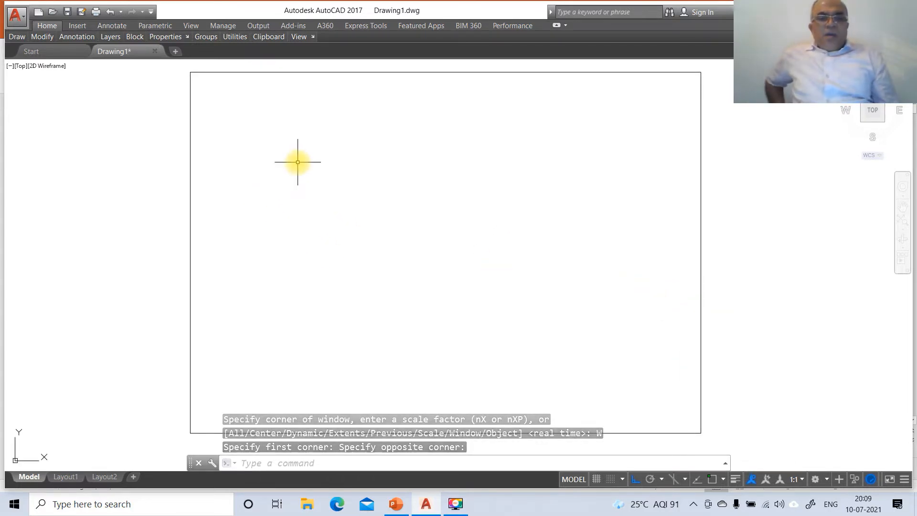
- Create two new layers named XY and FV in the layer properties
type("L")
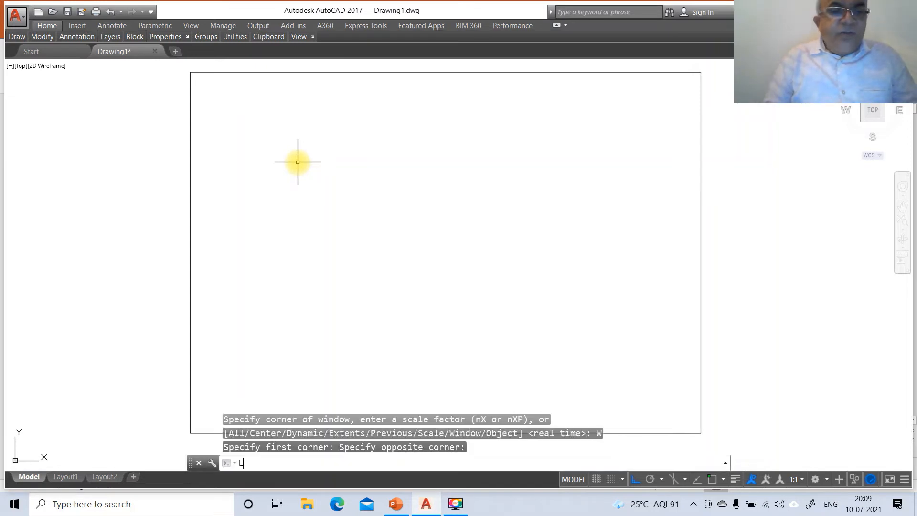
type("A")
key("Return")
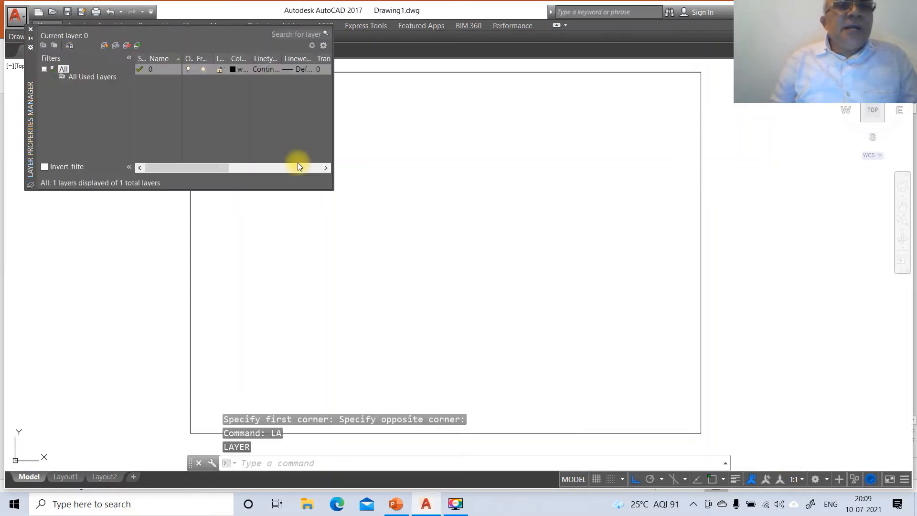
left_click(104, 46)
type("XY")
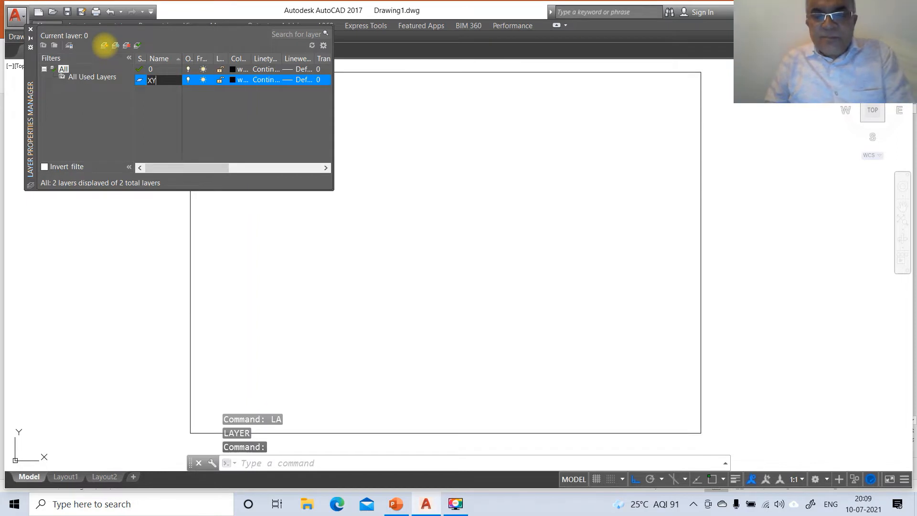
key("Return")
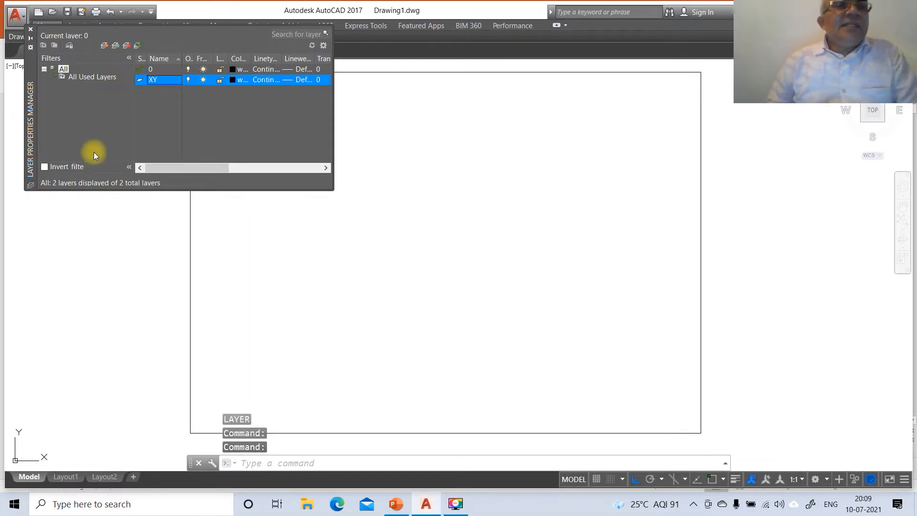
left_click(104, 45)
type("FV")
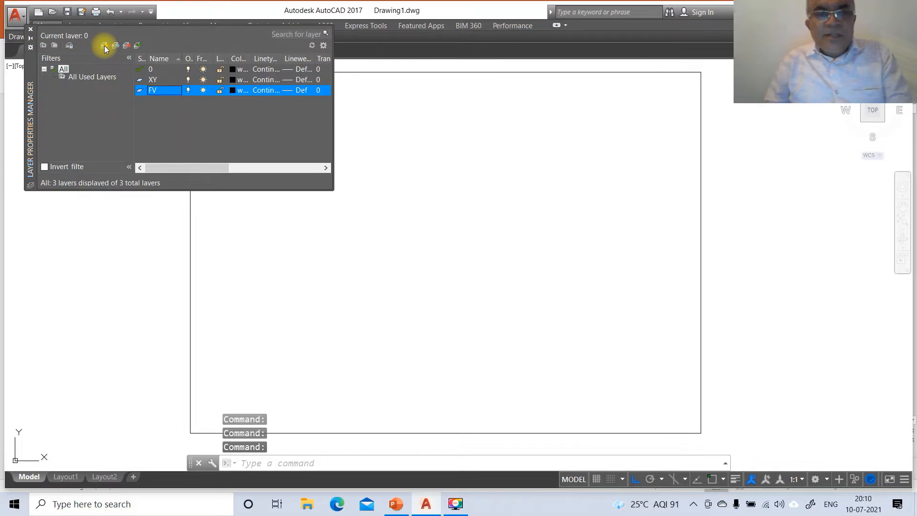
- Add two more layers named TV and LOCUS
left_click(102, 46)
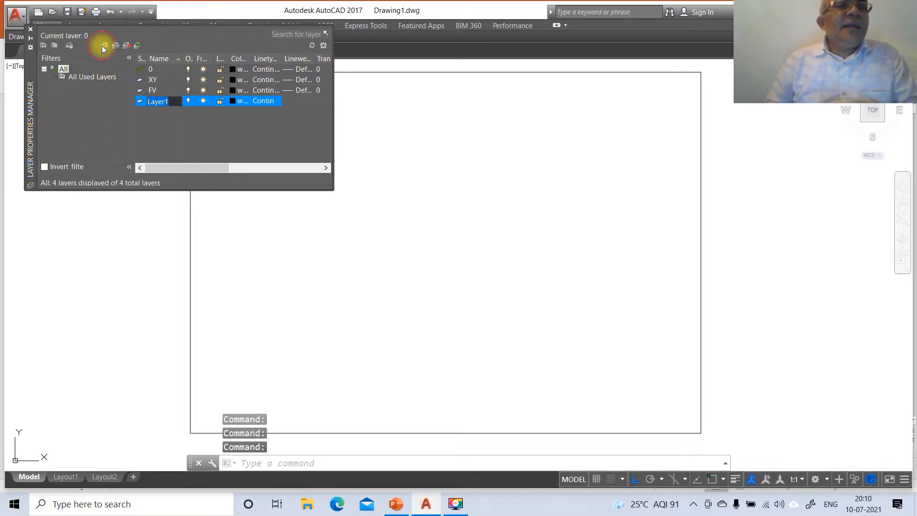
type("TV")
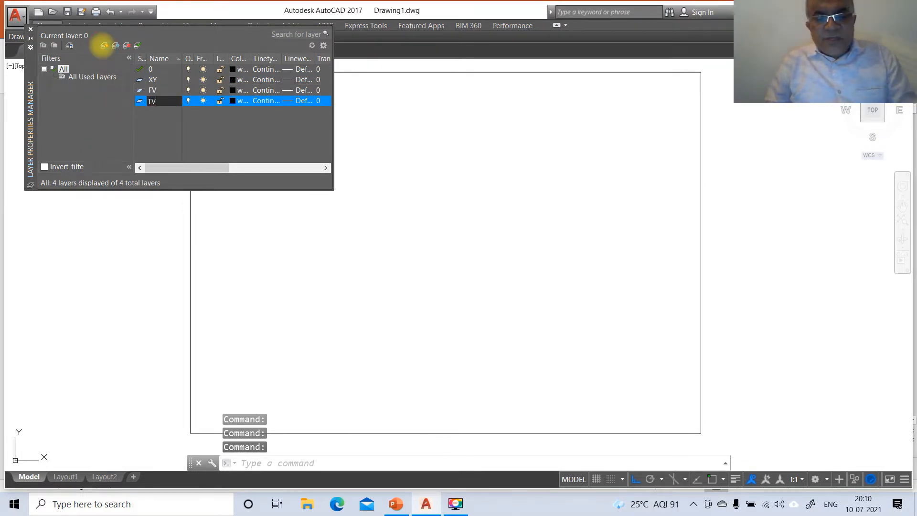
key("Return")
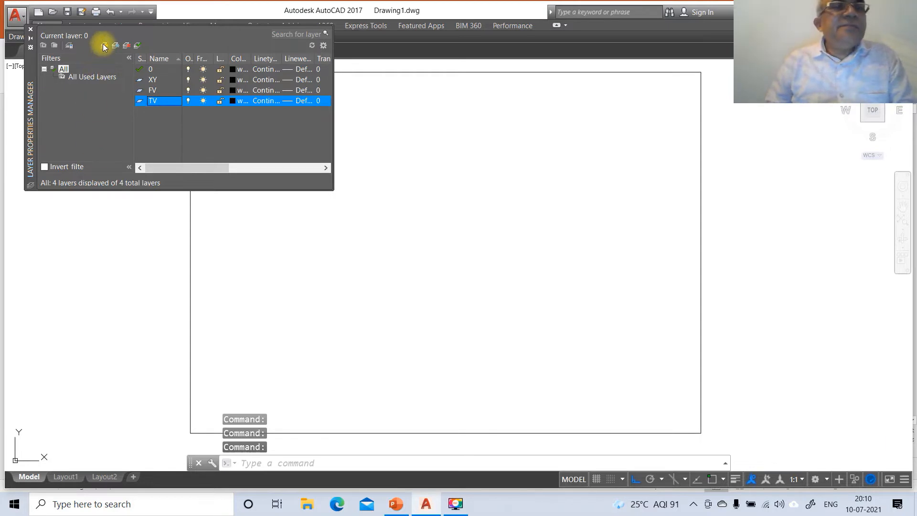
left_click(104, 46)
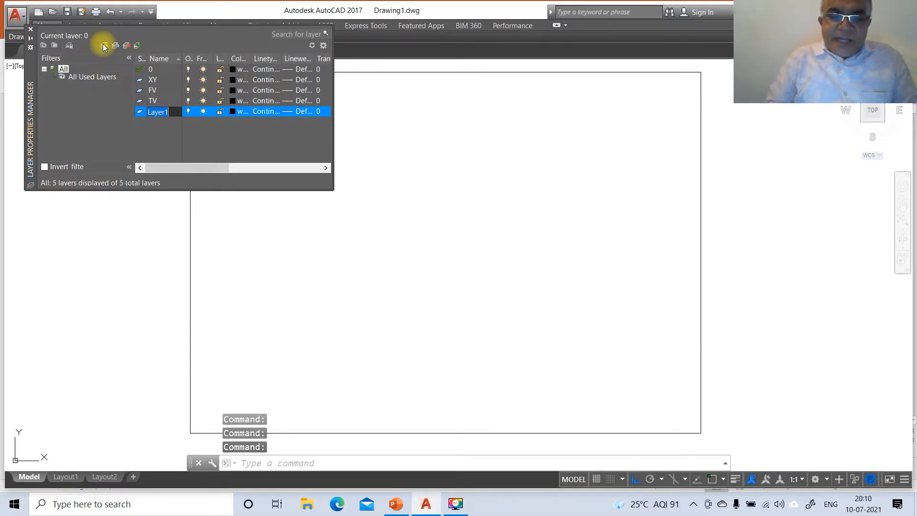
type("LOCUS")
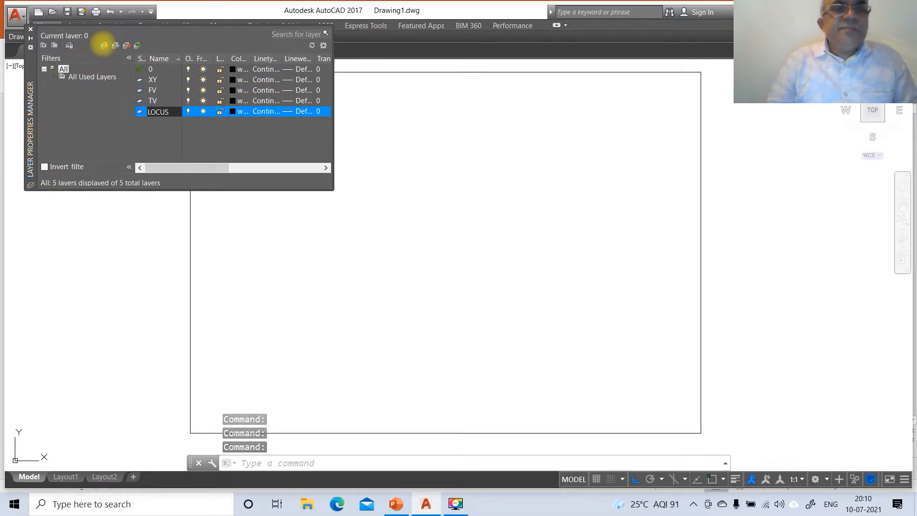
key("Return")
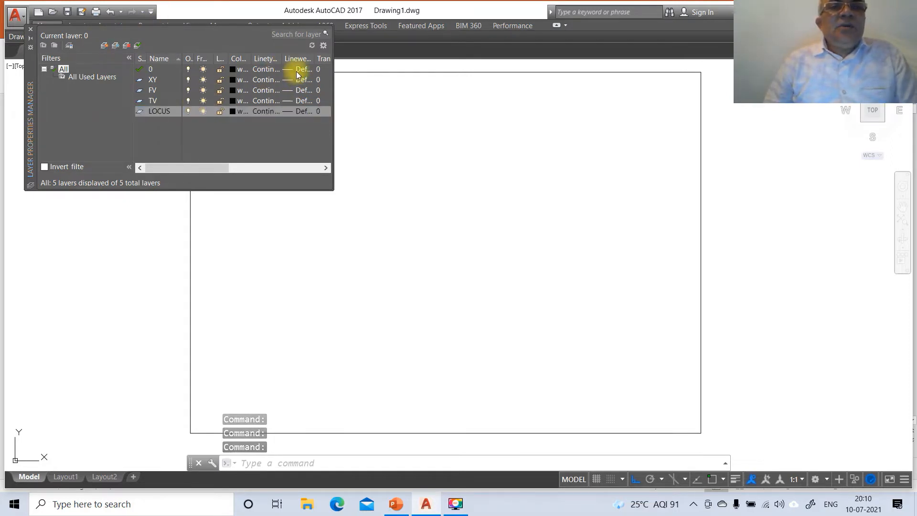
- Set the lineweight of layer 0 to 0.05 mm and of layer XY to 0.13 mm
left_click(297, 70)
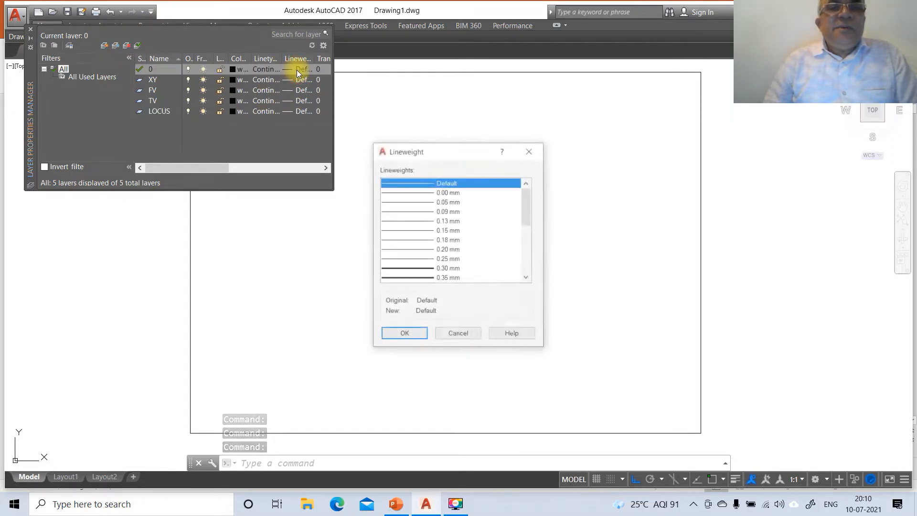
left_click(453, 202)
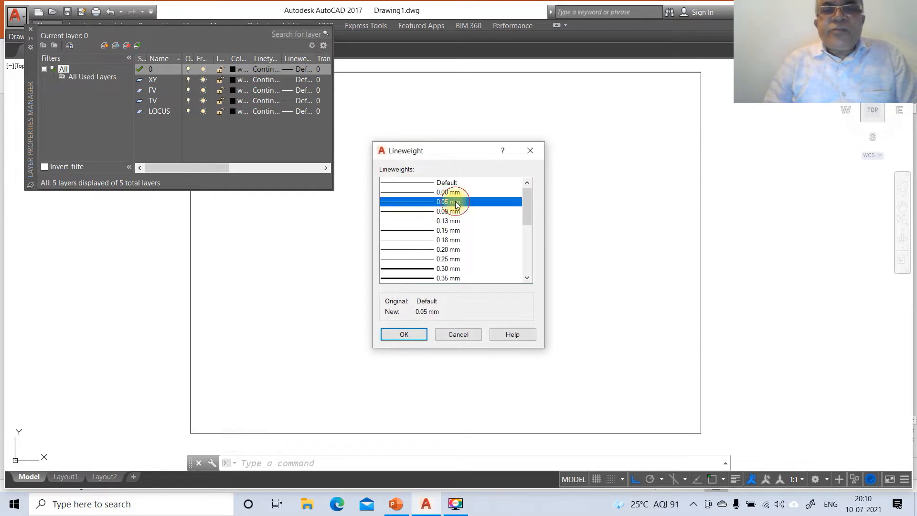
left_click(404, 334)
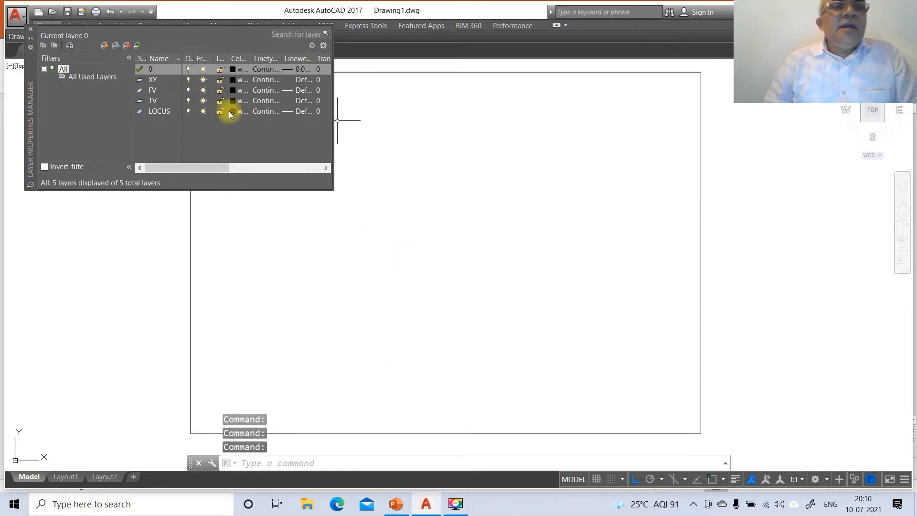
left_click(297, 79)
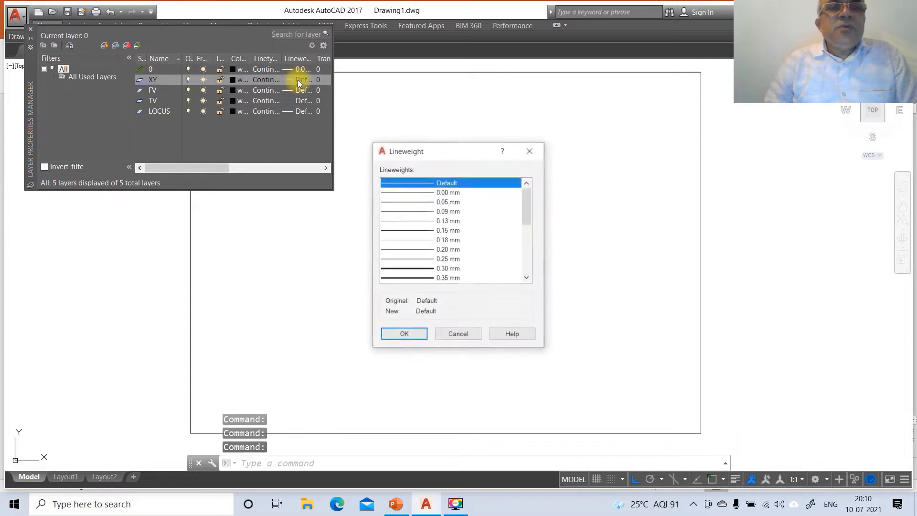
left_click(442, 221)
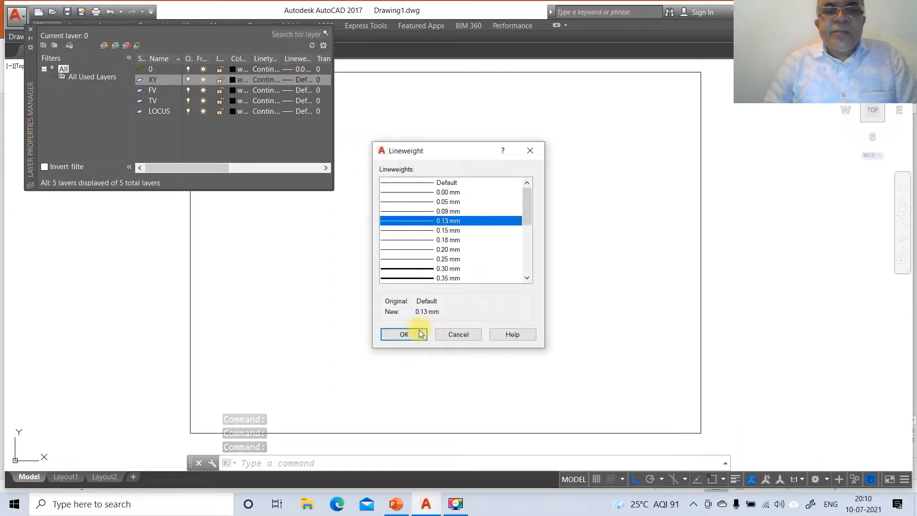
left_click(404, 334)
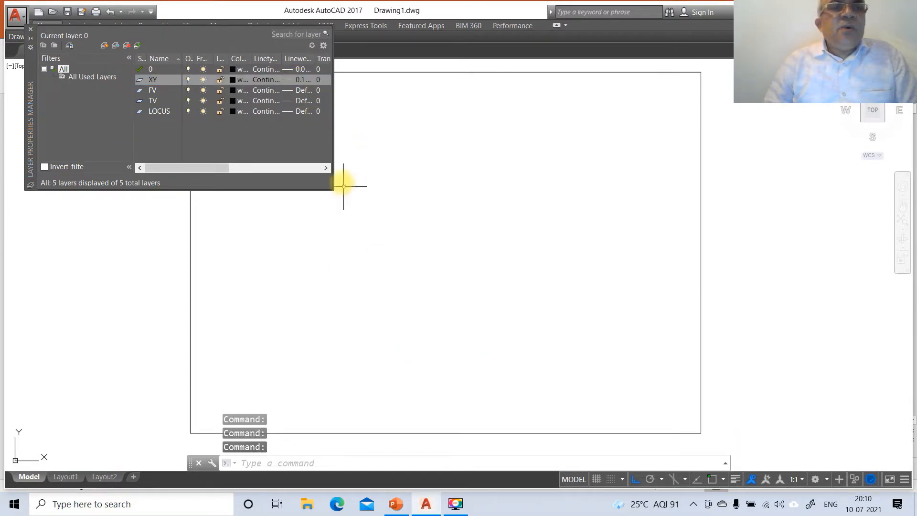
- Set the lineweight of the FV and TV layers to 0.50 mm each
left_click(301, 91)
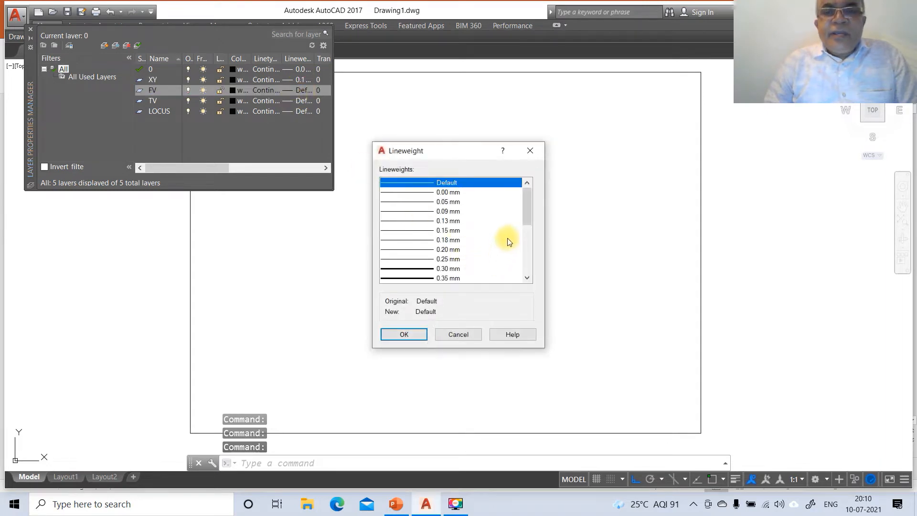
left_click_drag(524, 216, 528, 236)
left_click(449, 240)
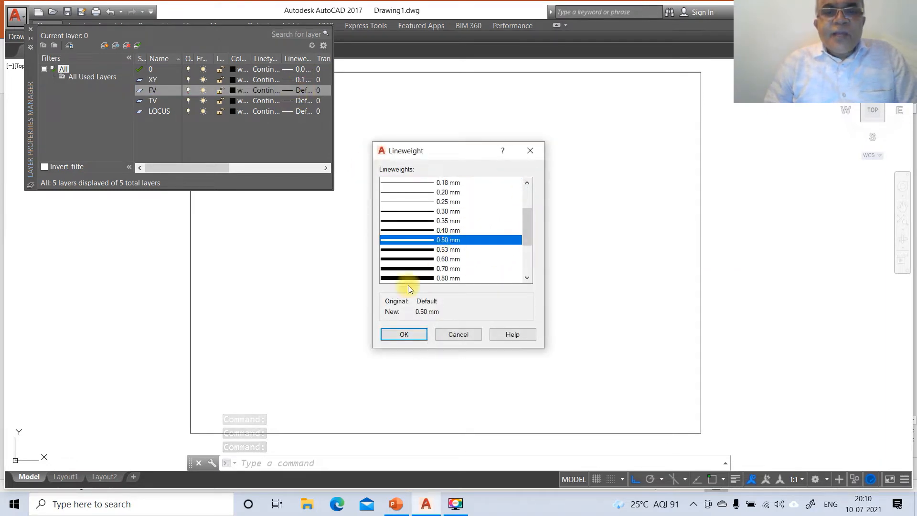
left_click(404, 334)
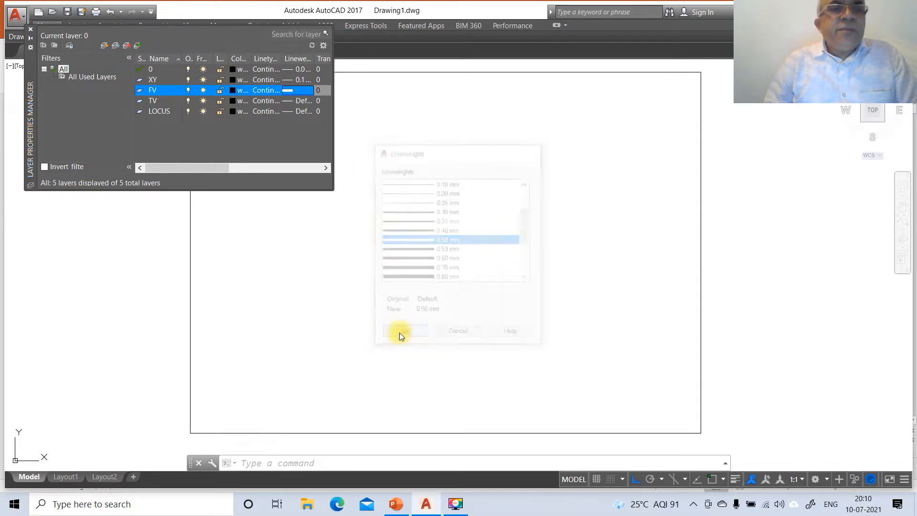
left_click(304, 101)
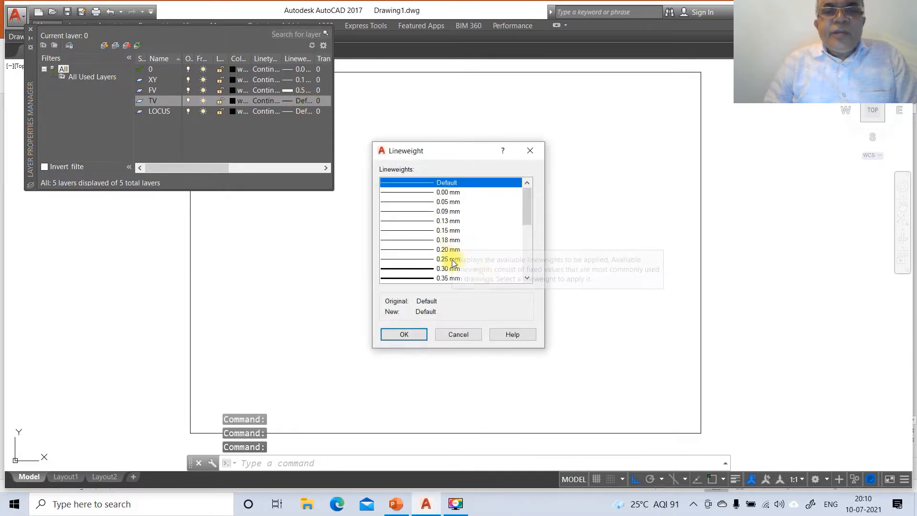
left_click_drag(527, 215, 530, 241)
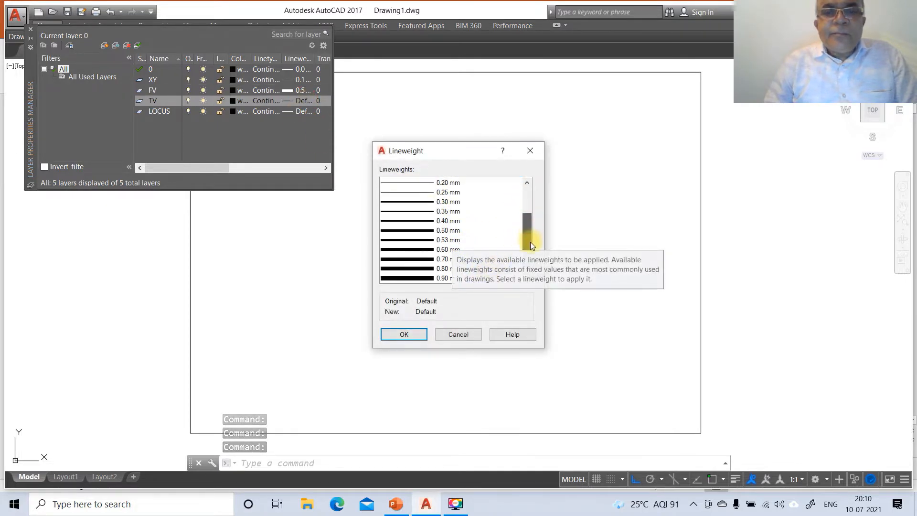
left_click(441, 231)
left_click(406, 334)
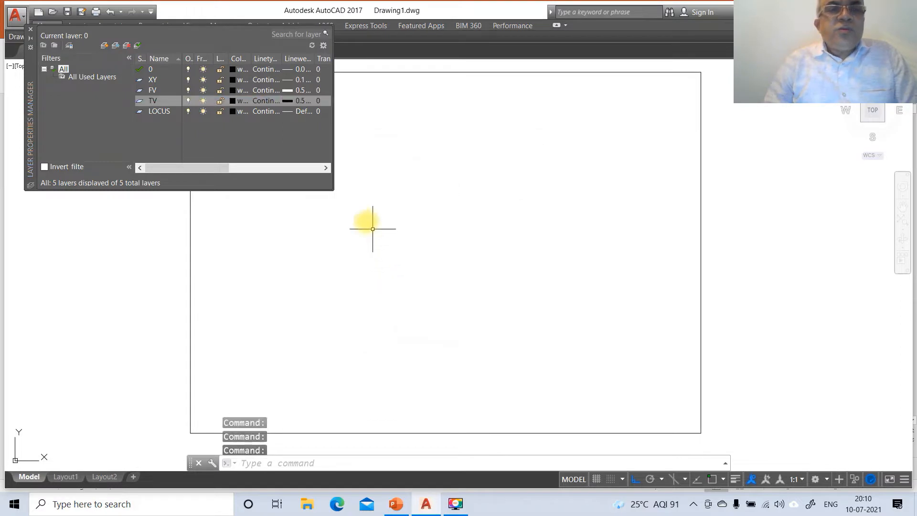
- Set the lineweight of the LOCUS layer to 0.05 mm
left_click(295, 113)
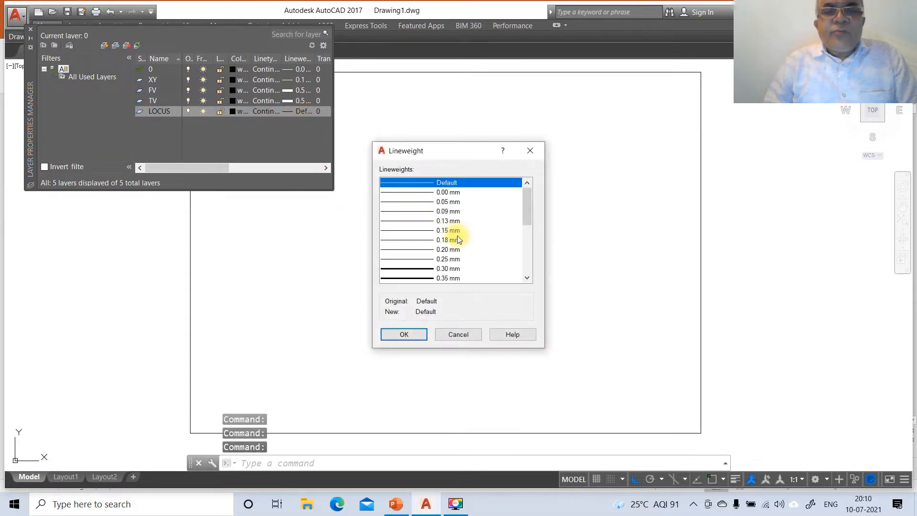
left_click(453, 202)
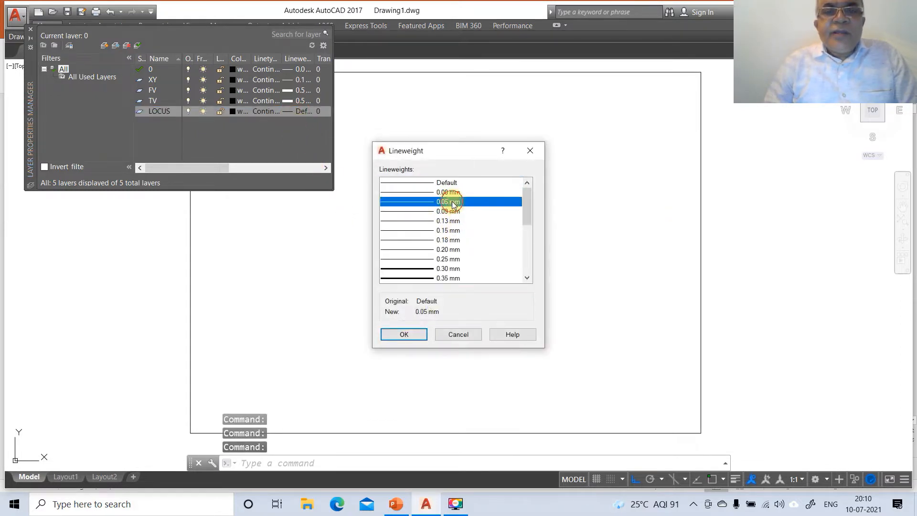
left_click(406, 334)
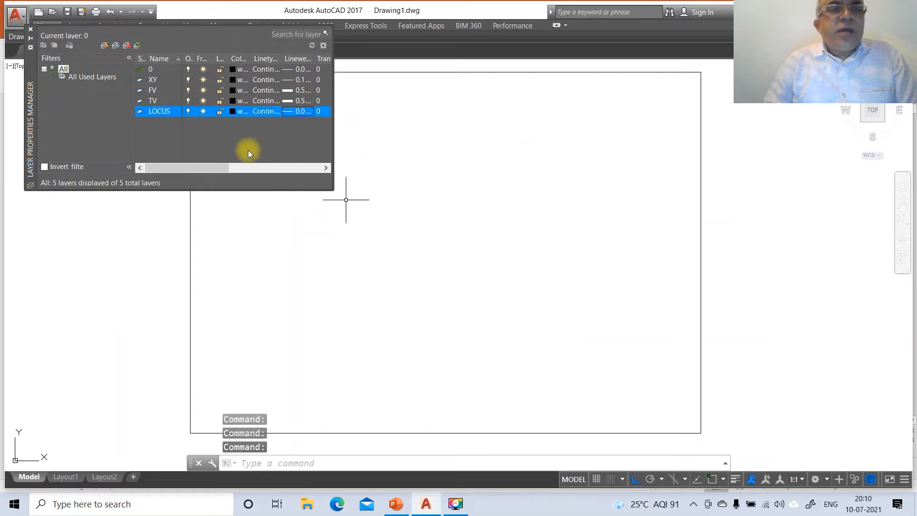
- Create a new layer named TL and set its lineweight to 0.30 mm
left_click(104, 46)
type("TL")
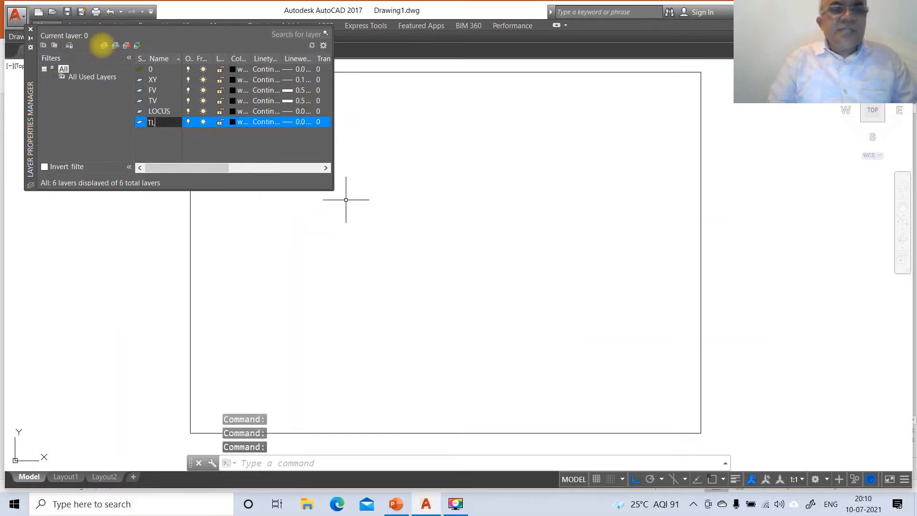
key("Return")
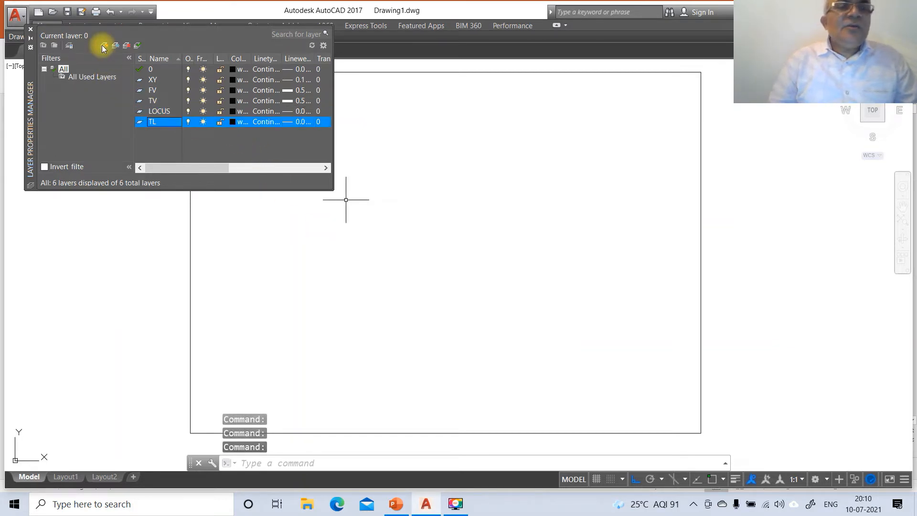
left_click(299, 122)
left_click(459, 268)
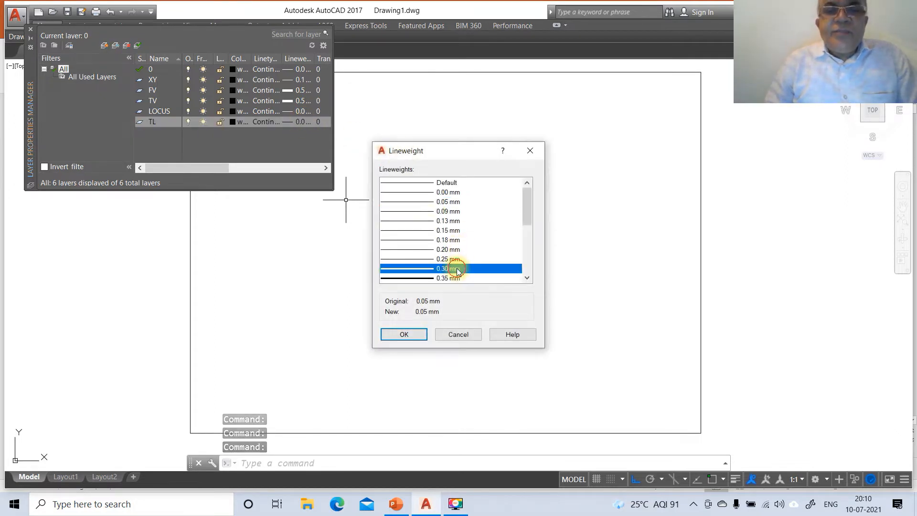
left_click(404, 335)
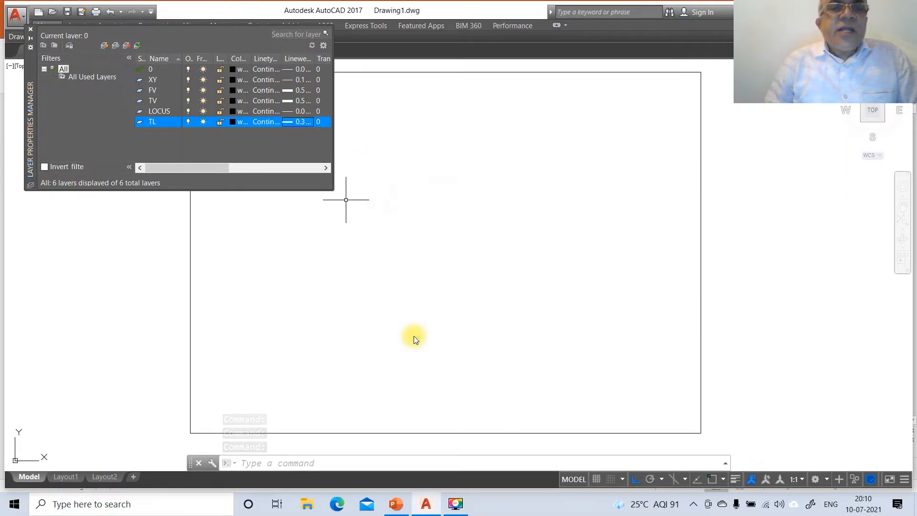
- Load the DASHDOT linetype and assign it to the LOCUS layer
left_click(258, 111)
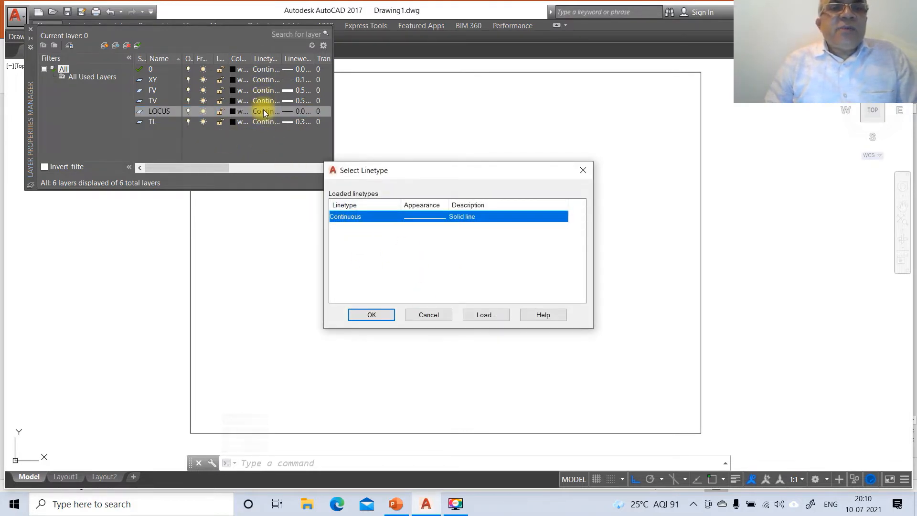
left_click(485, 314)
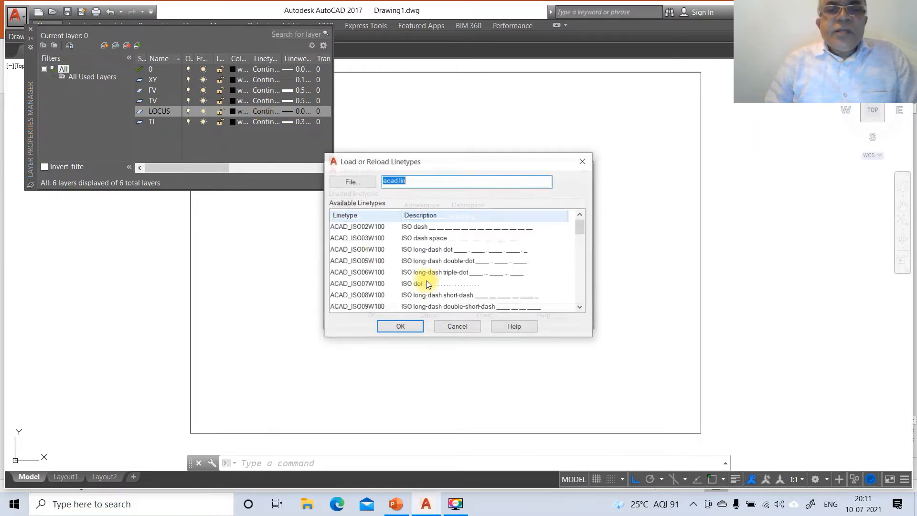
left_click(368, 228)
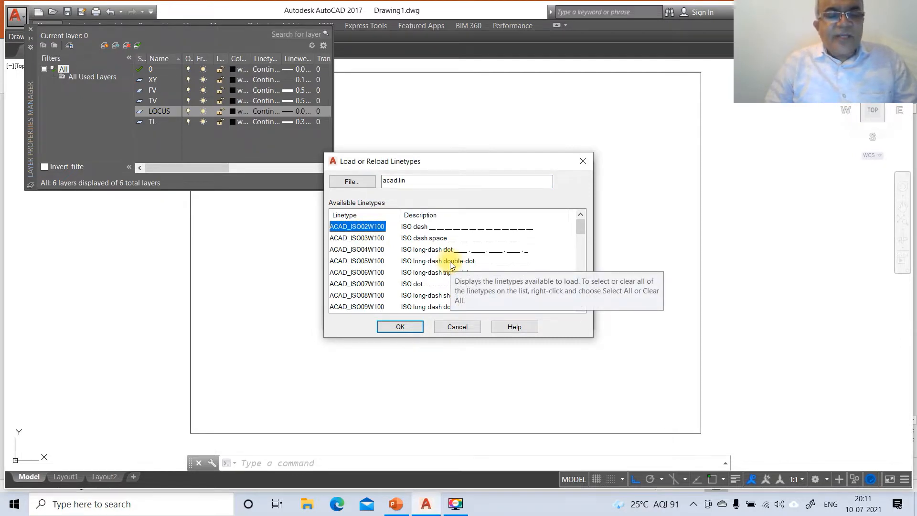
key("d")
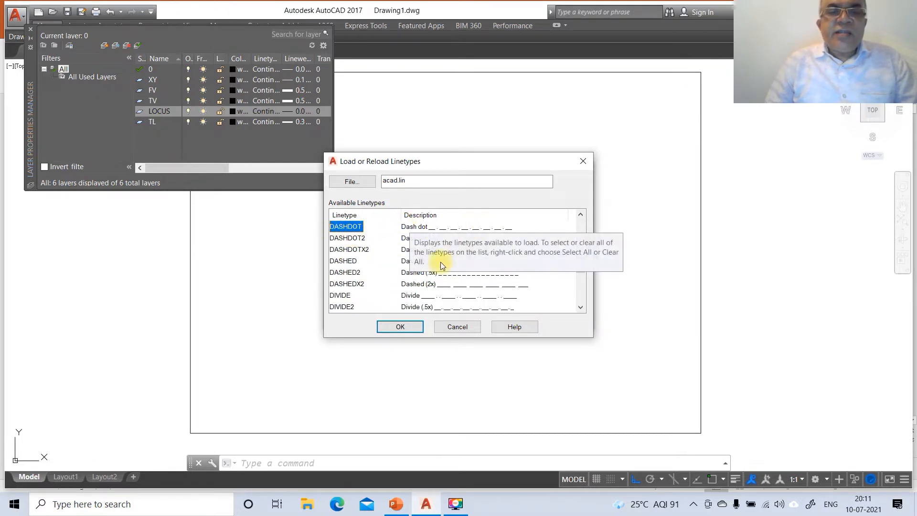
left_click(402, 327)
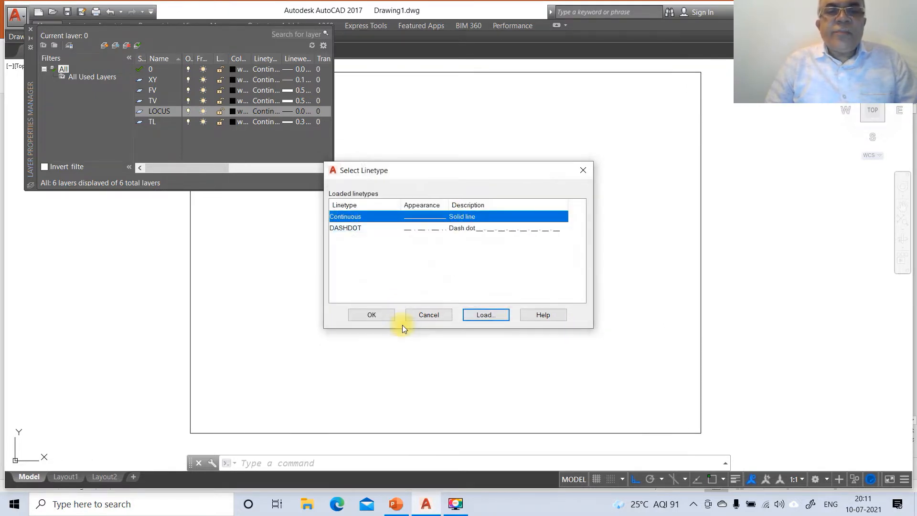
left_click(348, 228)
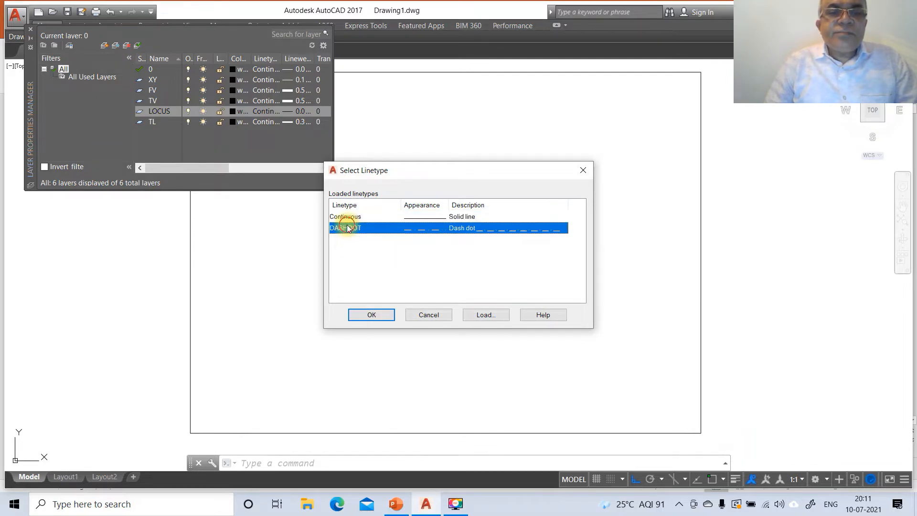
left_click(366, 315)
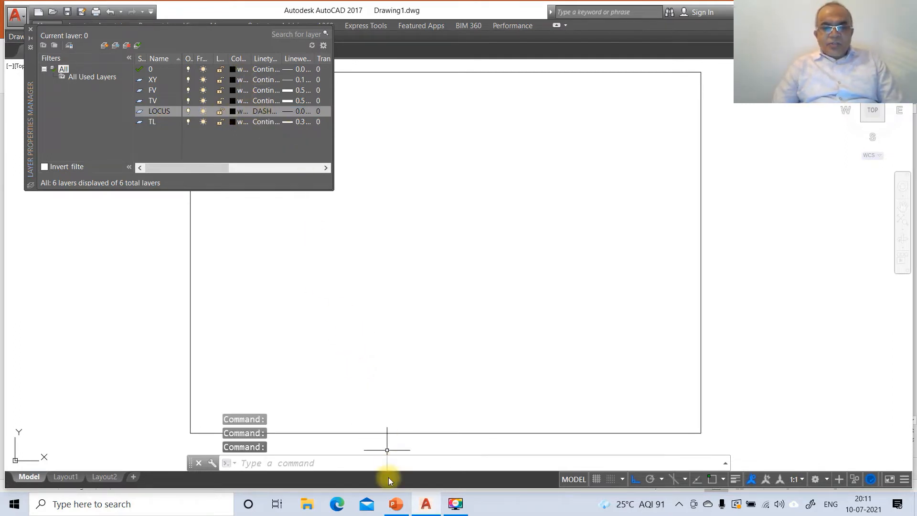
- Check the front view colour in the PowerPoint figure, return to AutoCAD and set the FV layer's colour to magenta
left_click(409, 497)
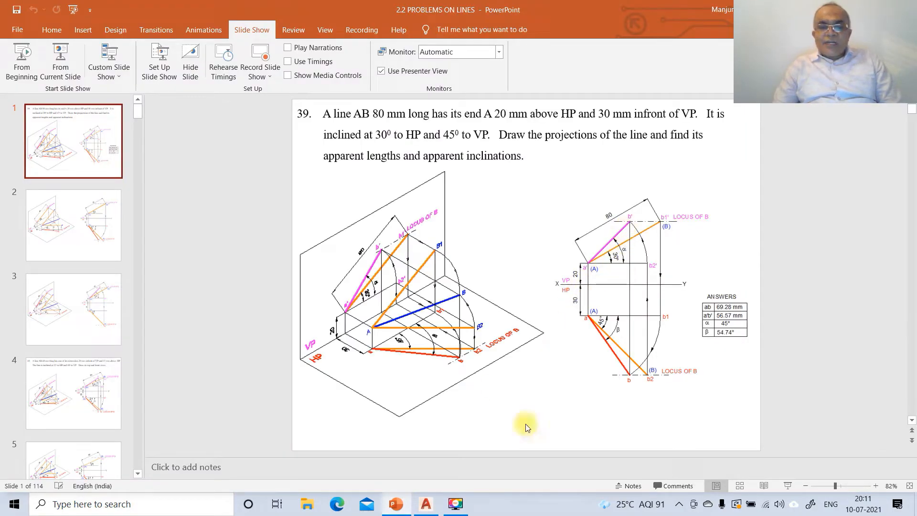
left_click(426, 504)
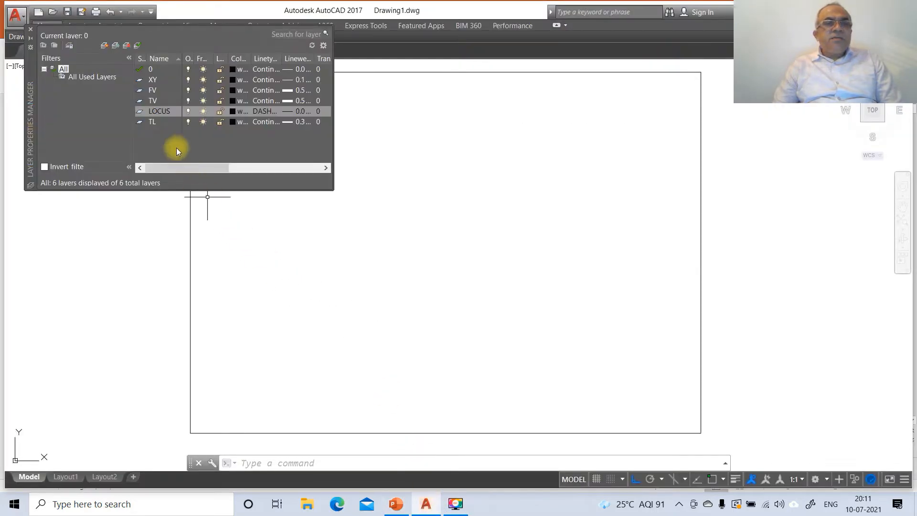
left_click(234, 91)
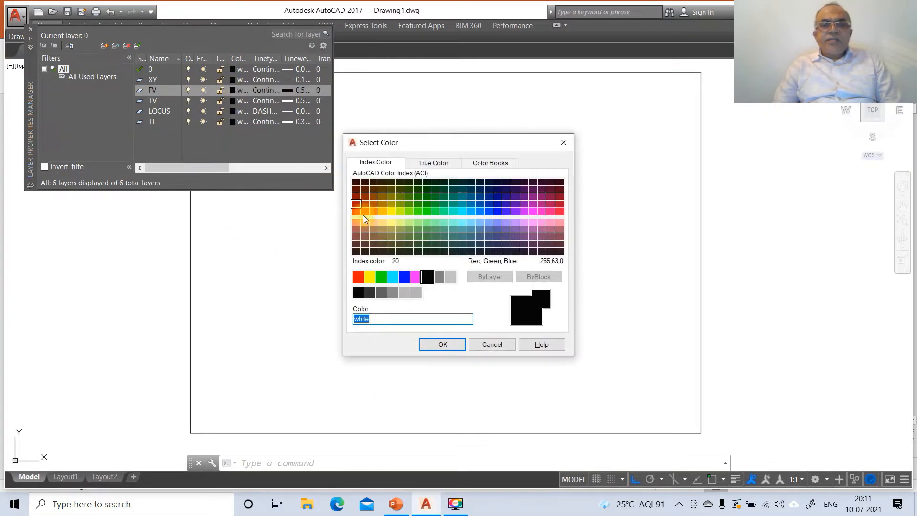
left_click(414, 283)
left_click(437, 344)
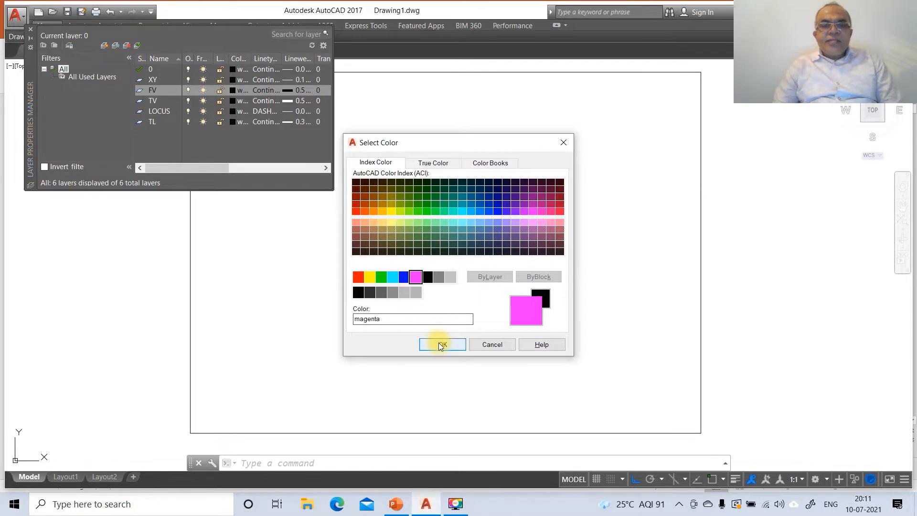
- Check the top view colour in the PowerPoint figure, return to AutoCAD and set the TV layer's colour to red
left_click(393, 507)
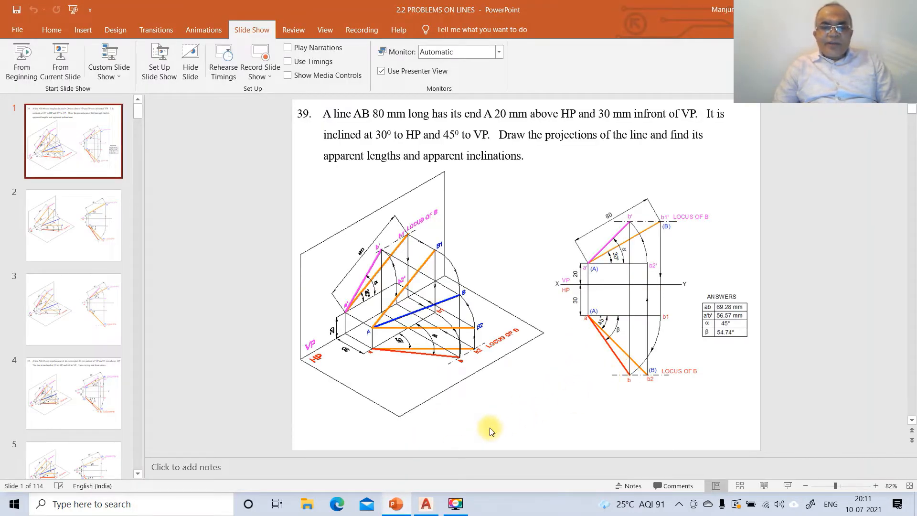
left_click(429, 504)
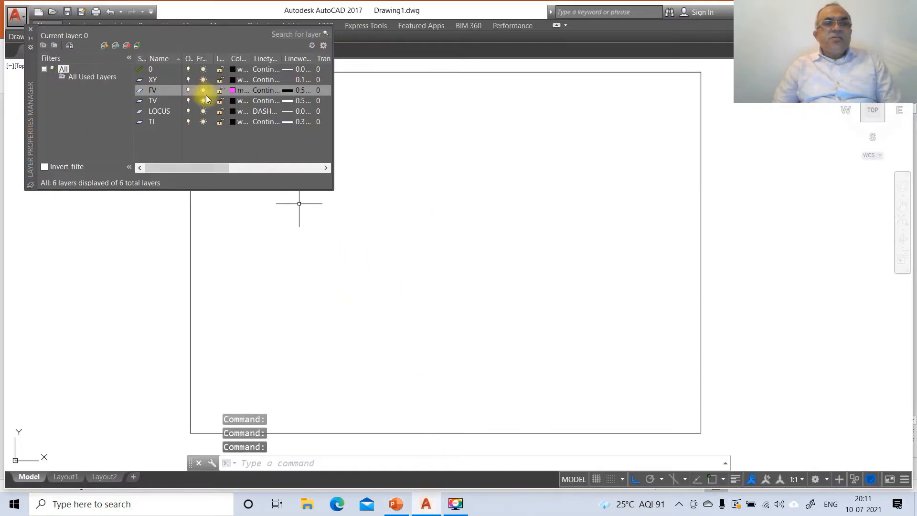
left_click(229, 102)
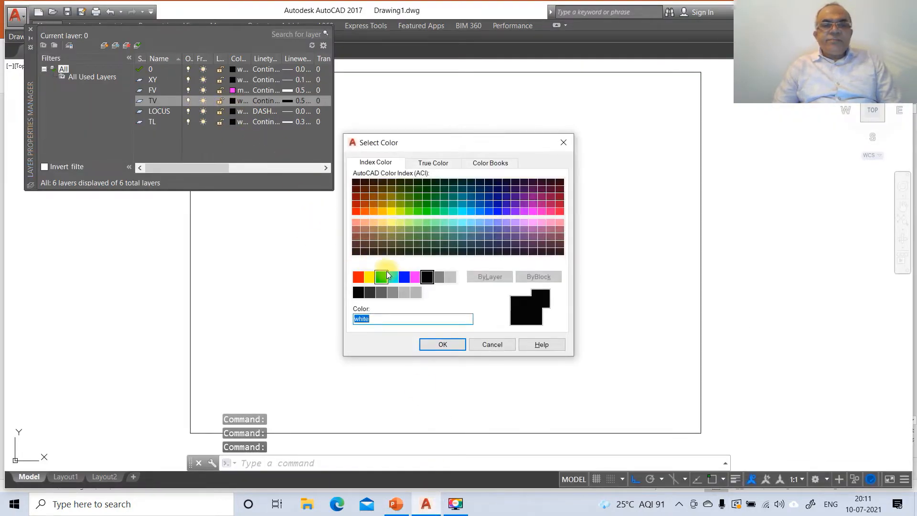
left_click(358, 277)
left_click(441, 344)
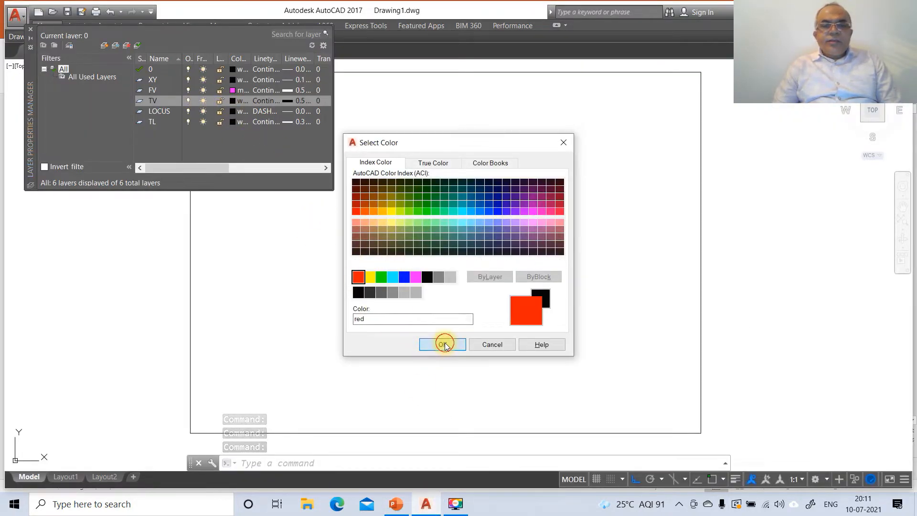
- Check the true length colour in the PowerPoint figure, set the TL layer's colour to 30 in AutoCAD, and close the layer manager
left_click(395, 504)
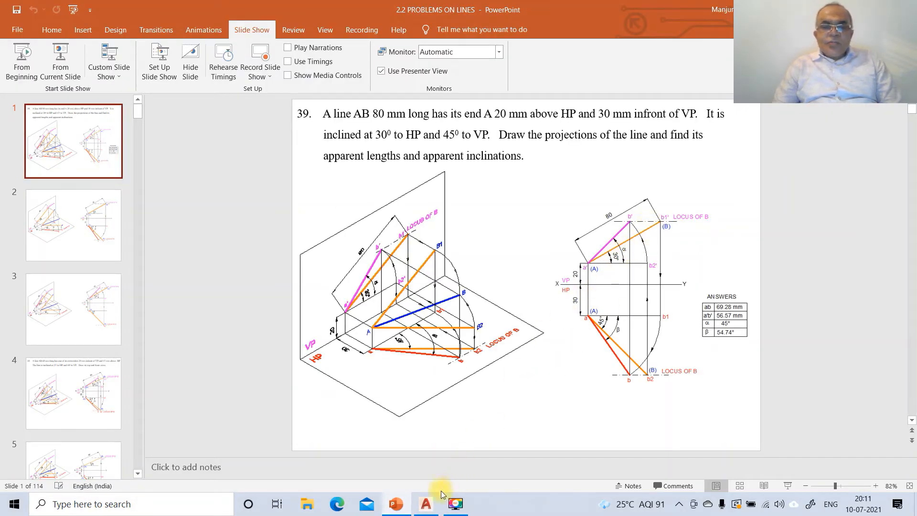
left_click(425, 502)
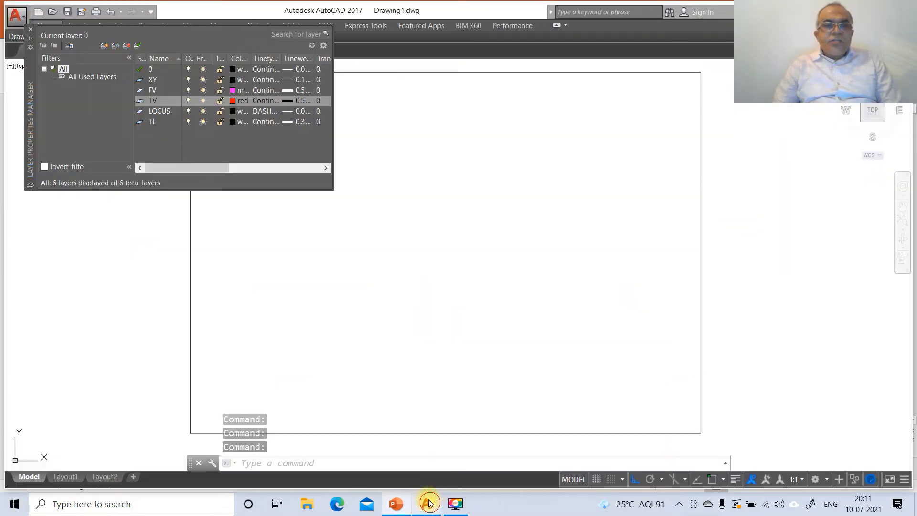
left_click(232, 121)
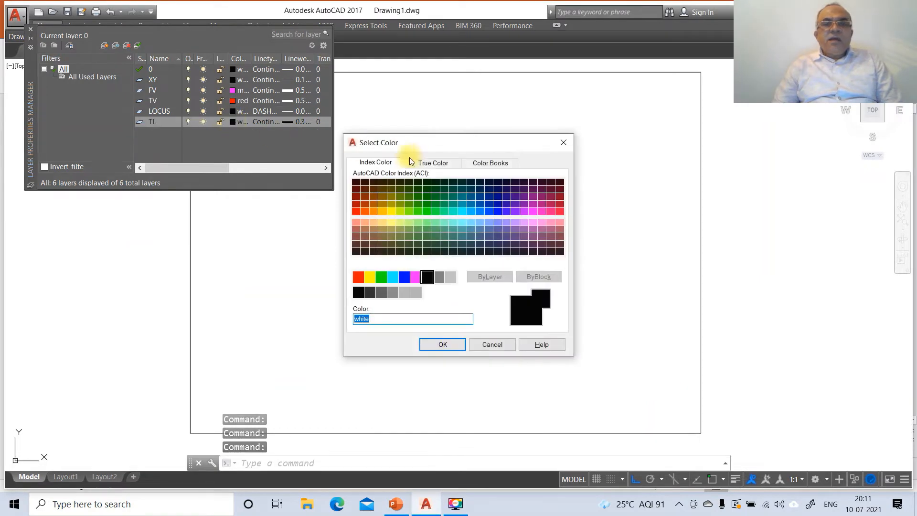
left_click(374, 211)
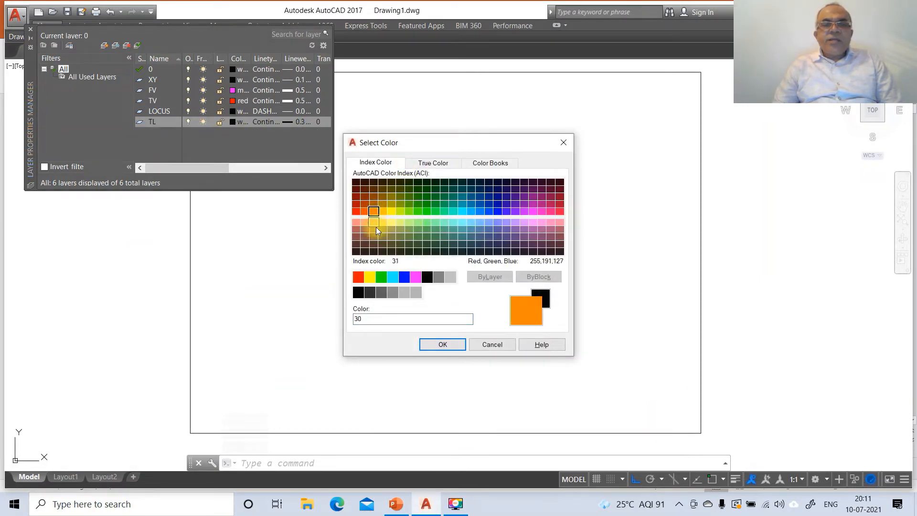
left_click(440, 344)
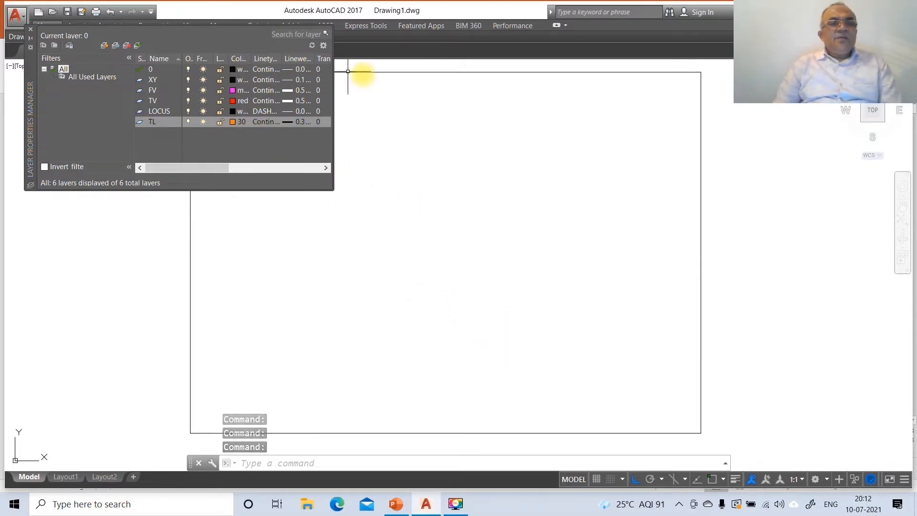
left_click(29, 33)
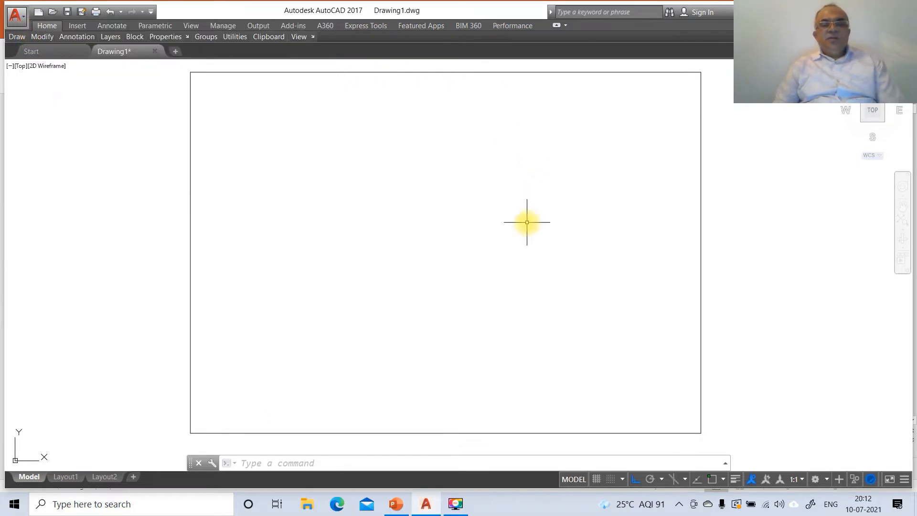
- Draw a long horizontal XY reference line across the middle of the sheet frame
type("l")
key("Return")
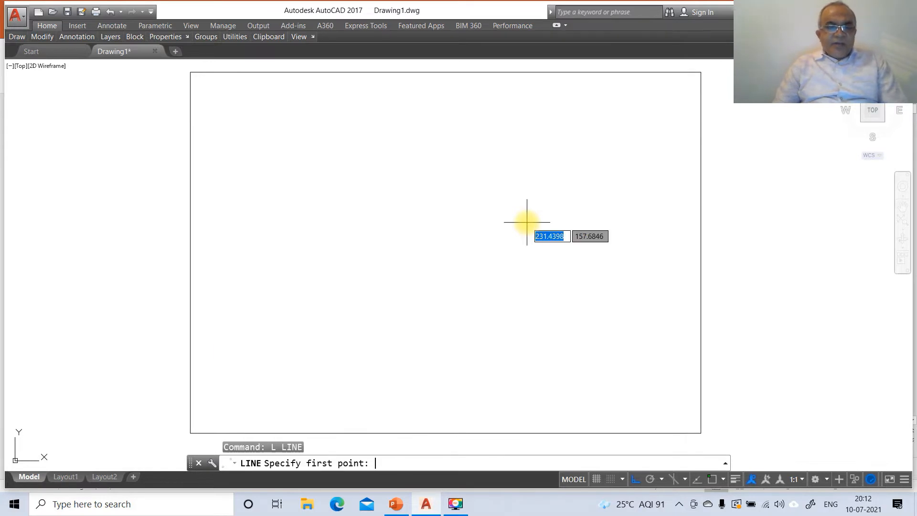
left_click(261, 269)
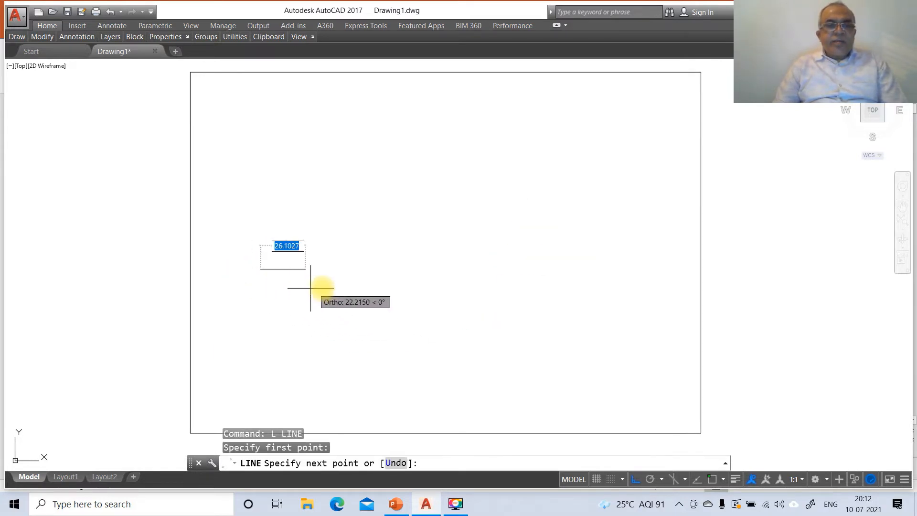
left_click(585, 285)
key("Return")
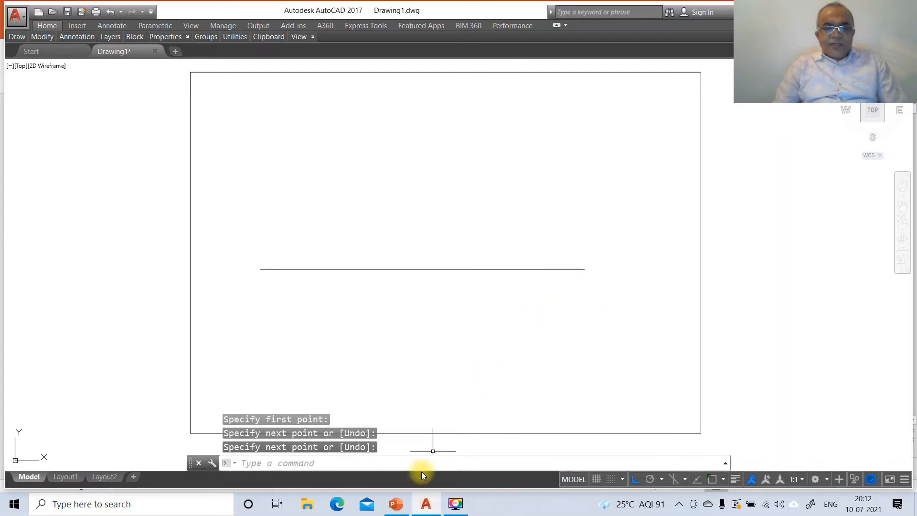
- Consult the PowerPoint problem for end A's position, return to AutoCAD and offset the horizontal reference line 20 mm upward
key("alt+Tab")
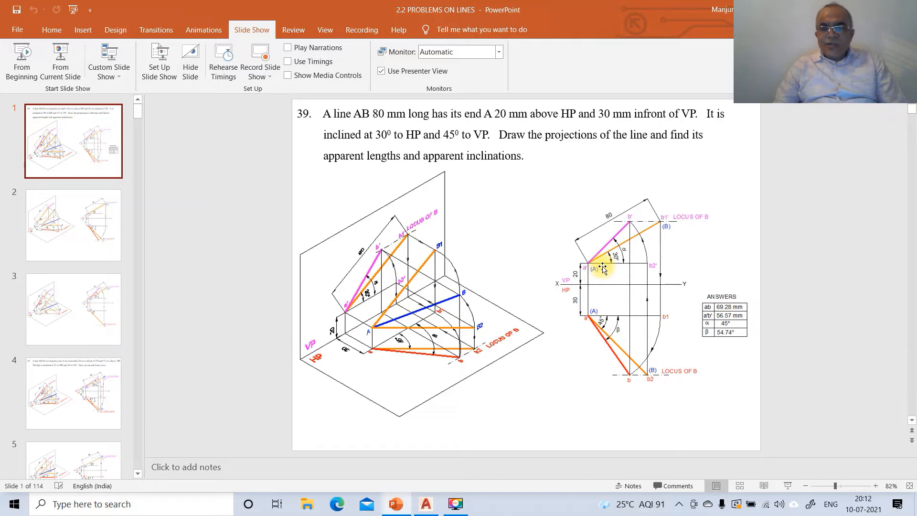
left_click(426, 504)
type("o")
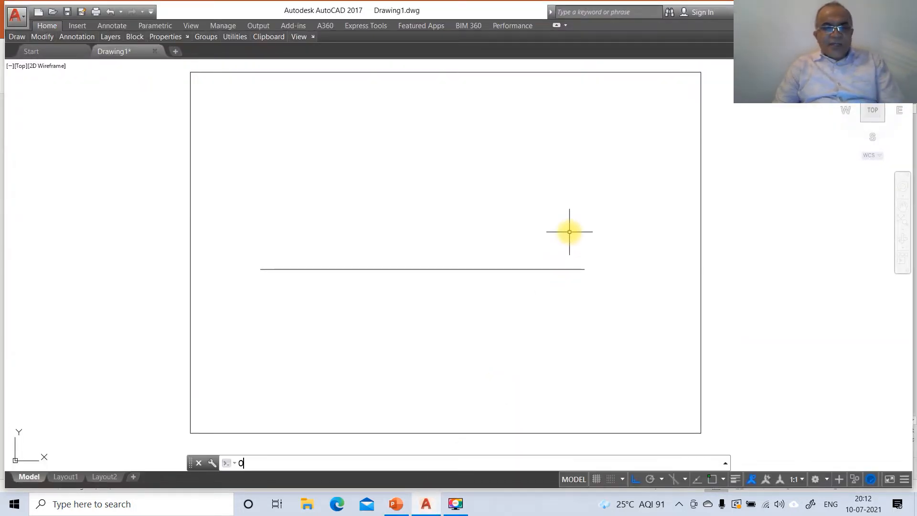
key("Return")
type("2")
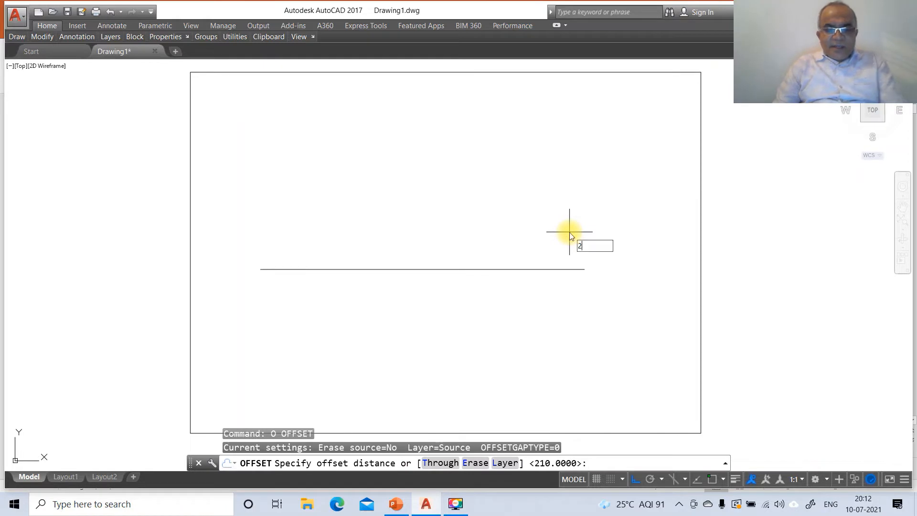
type("0")
key("Return")
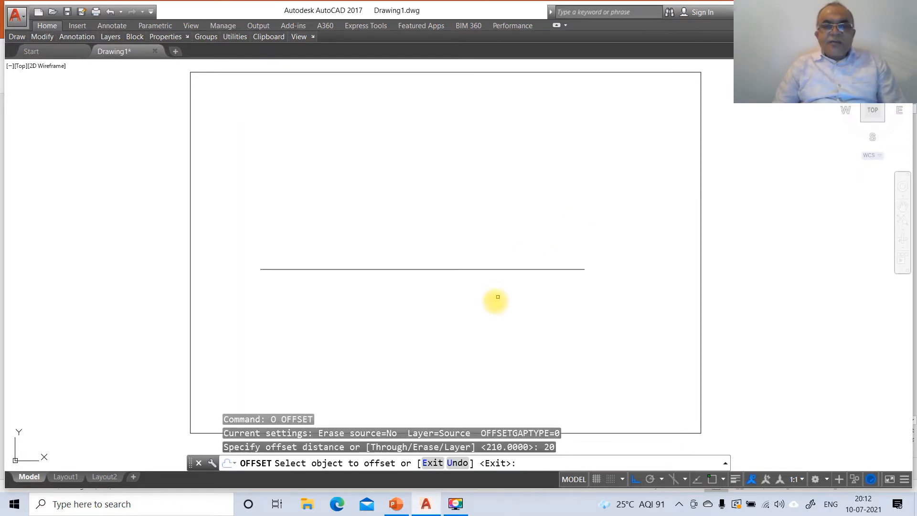
left_click(412, 269)
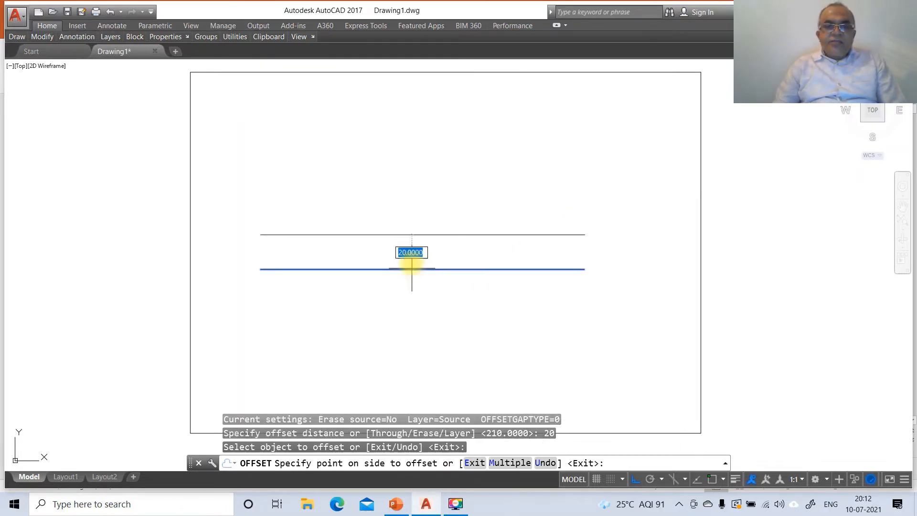
left_click(411, 241)
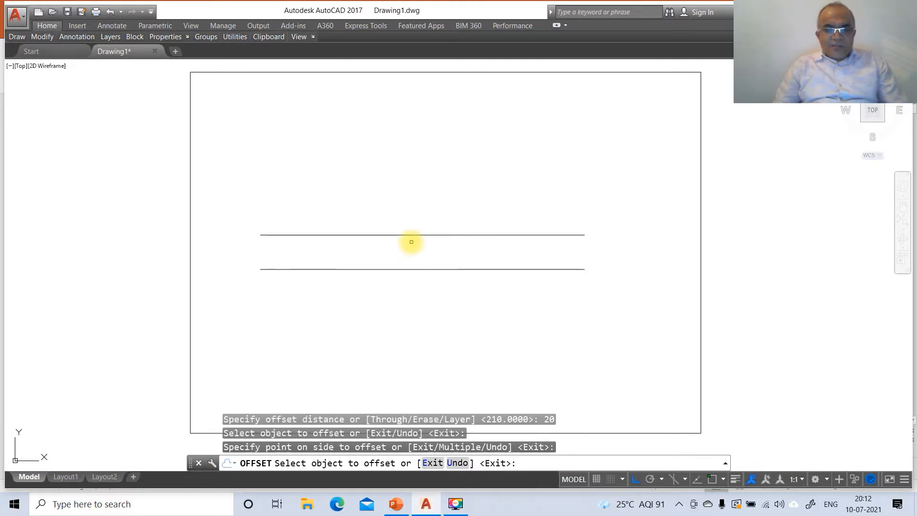
key("Return")
- Offset the horizontal reference line 30 mm downward
key("Return")
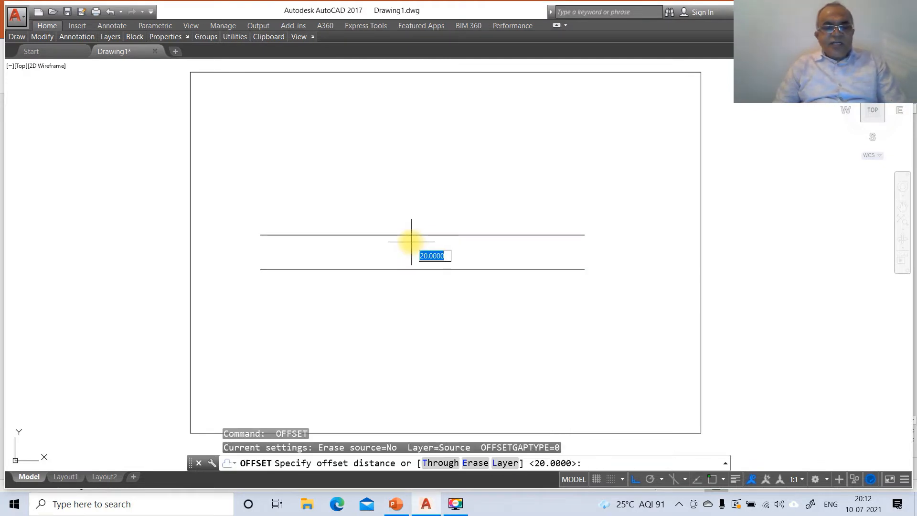
type("30")
key("Return")
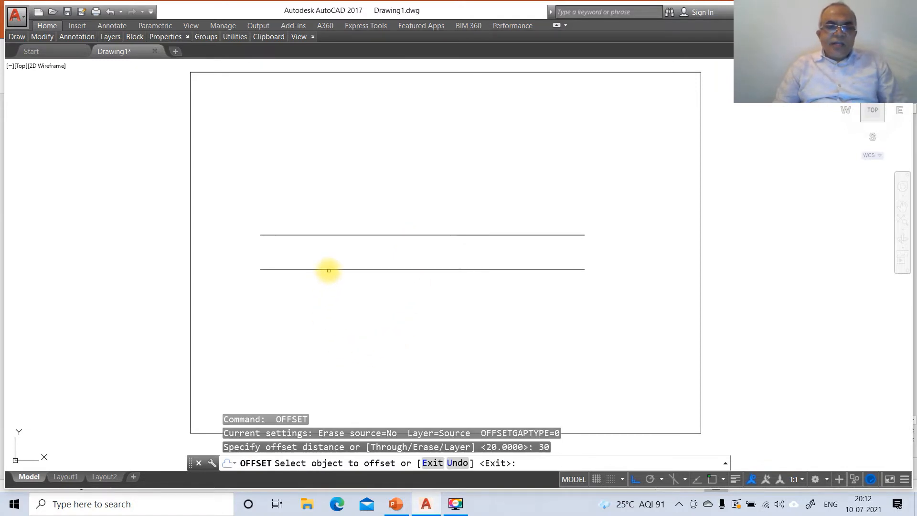
left_click(328, 269)
left_click(334, 305)
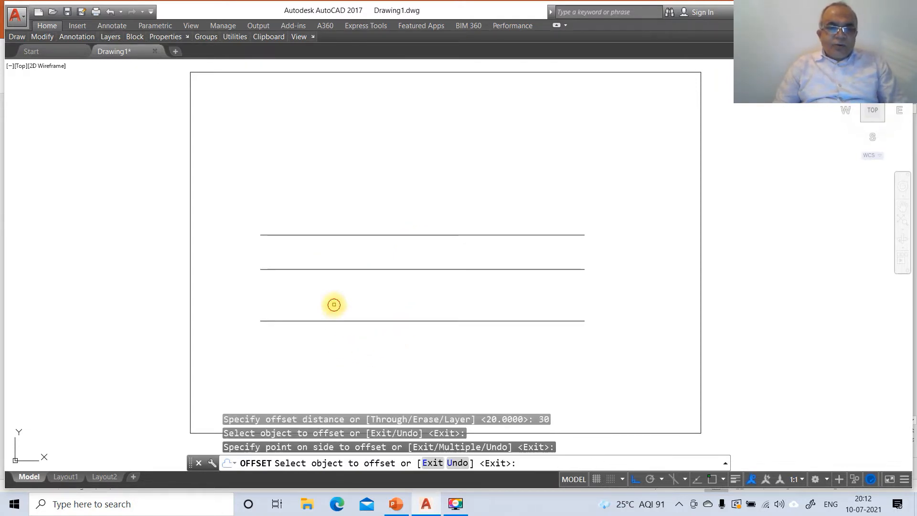
key("Return")
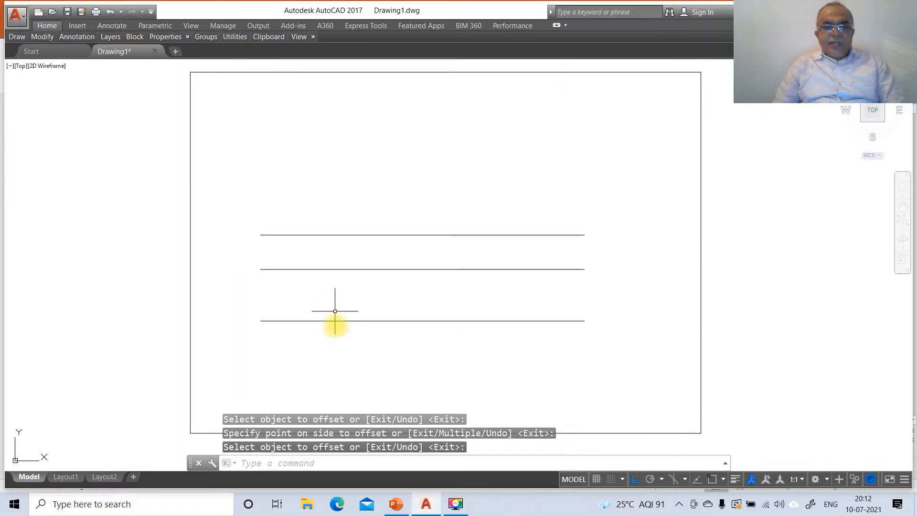
- Consult the PowerPoint figure, return to AutoCAD and draw a vertical line crossing all three horizontal lines near their left ends
left_click(397, 504)
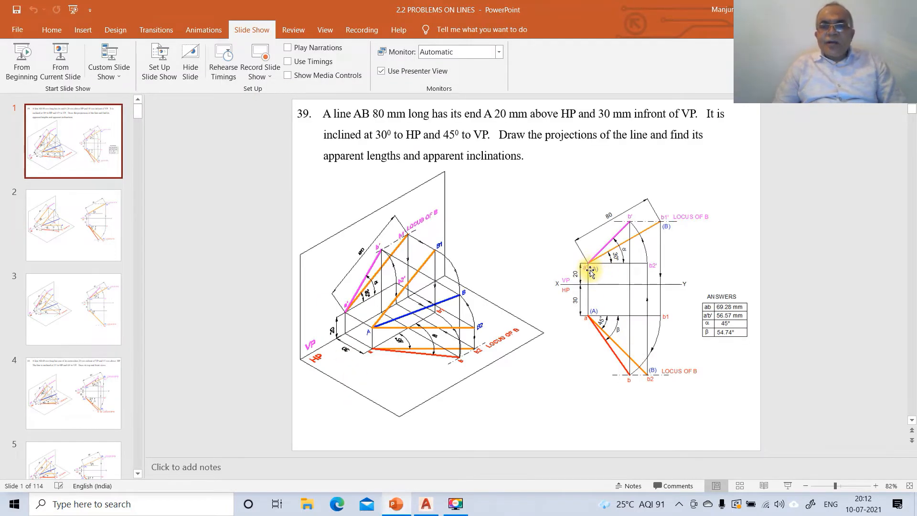
left_click(425, 504)
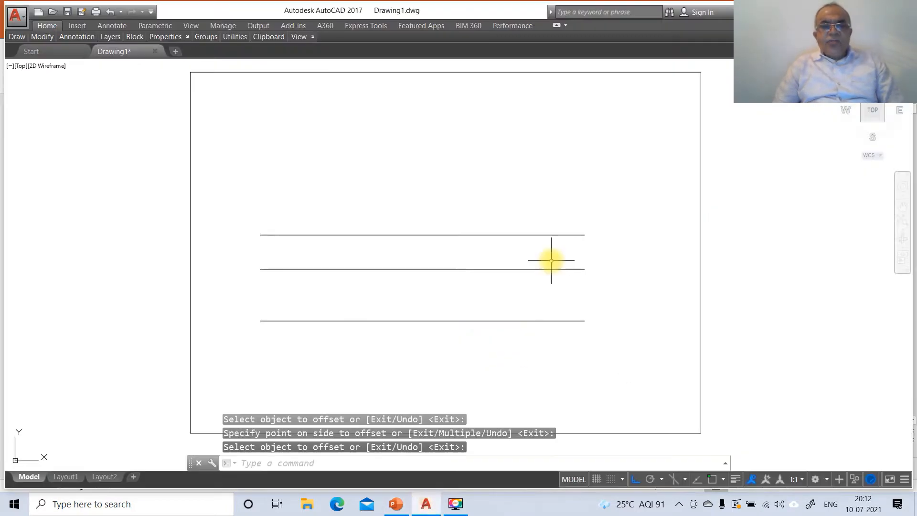
type("L")
key("Return")
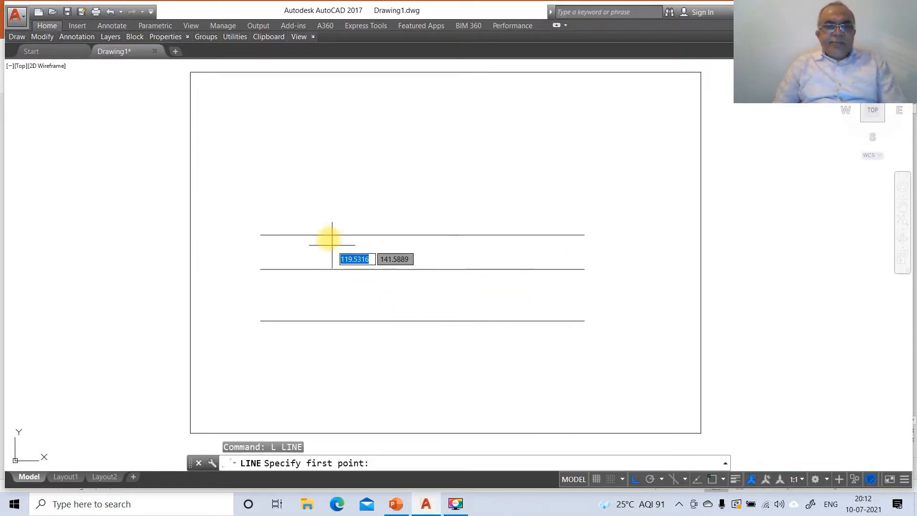
left_click(326, 209)
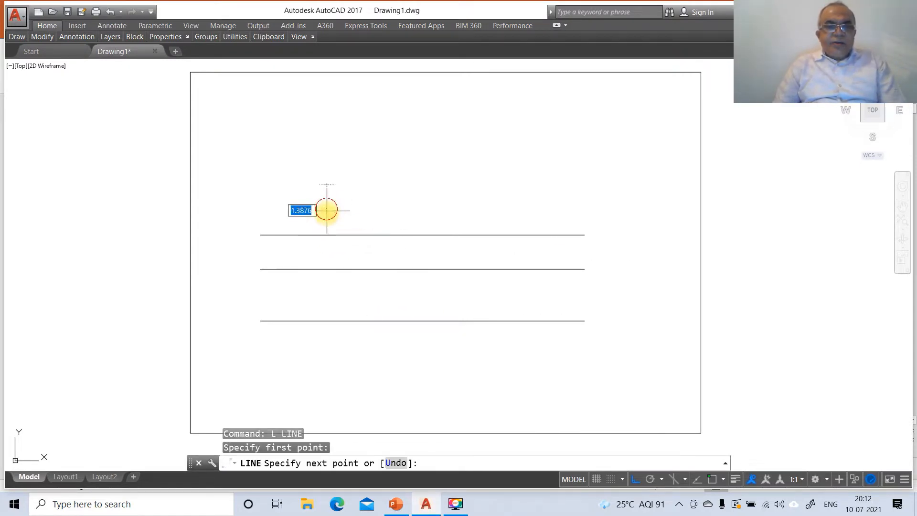
left_click(338, 366)
key("Return")
- Fillet the vertical line with the lower and upper horizontal lines to form two sharp corners
type("F")
key("Return")
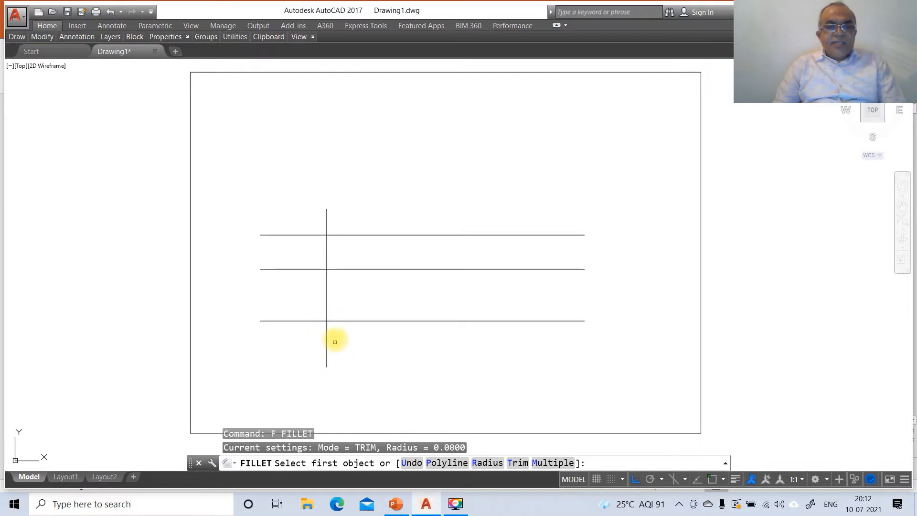
left_click(326, 311)
left_click(339, 321)
key("Return")
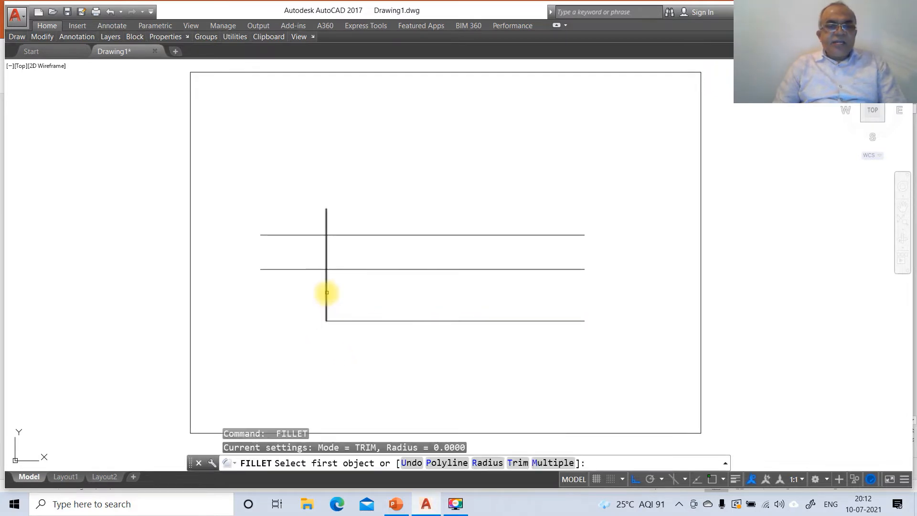
left_click(325, 291)
left_click(350, 235)
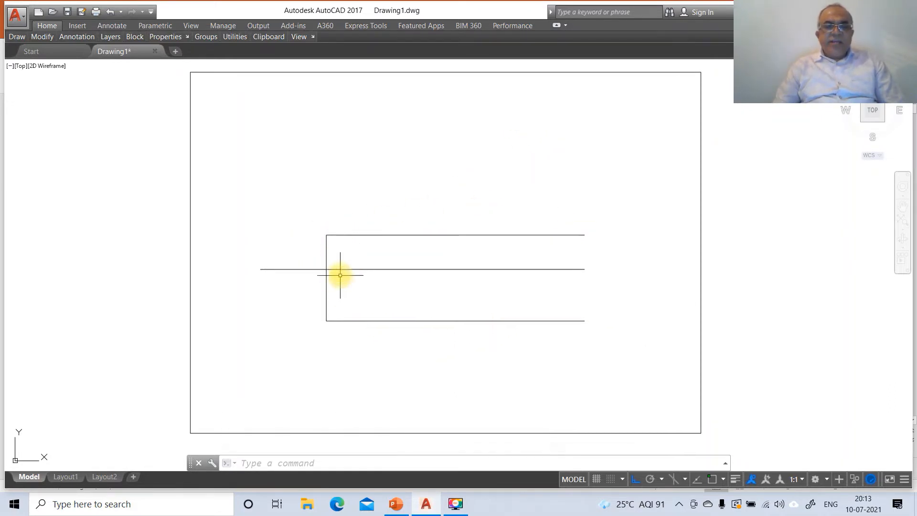
- Check the PowerPoint figure, then in AutoCAD draw an 80 mm line at 30° from the upper corner and a horizontal segment leftward from its end
left_click(397, 505)
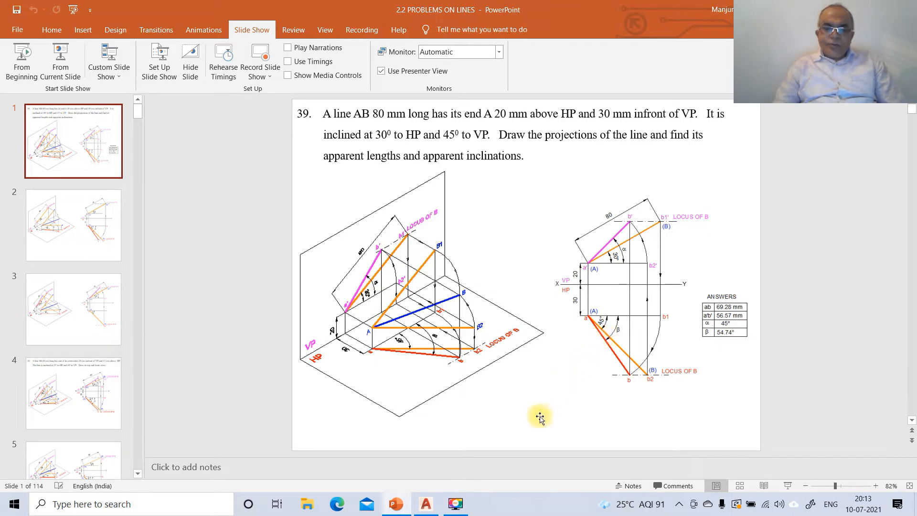
left_click(424, 505)
type("l")
key("Return")
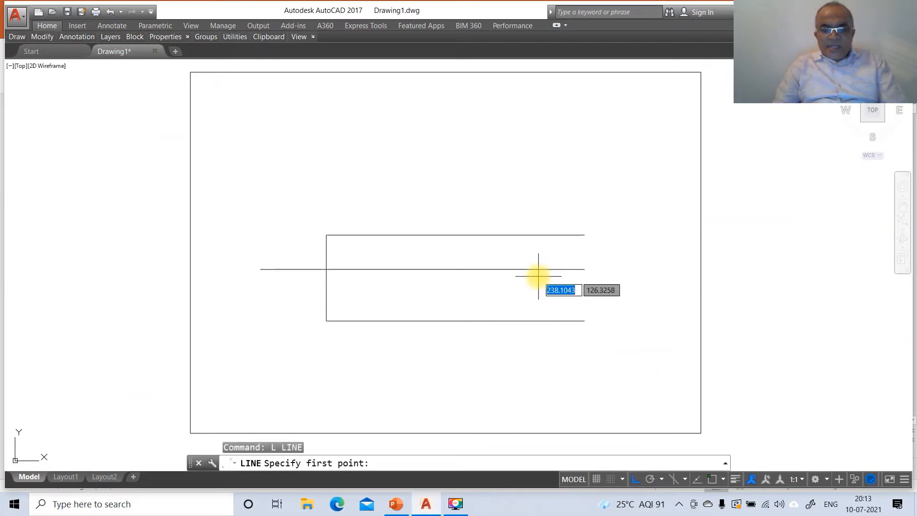
type("INT")
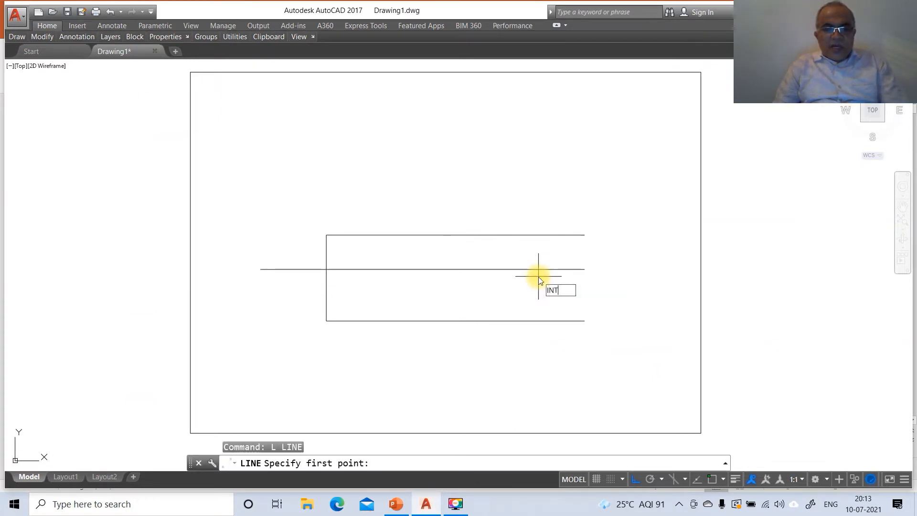
key("Return")
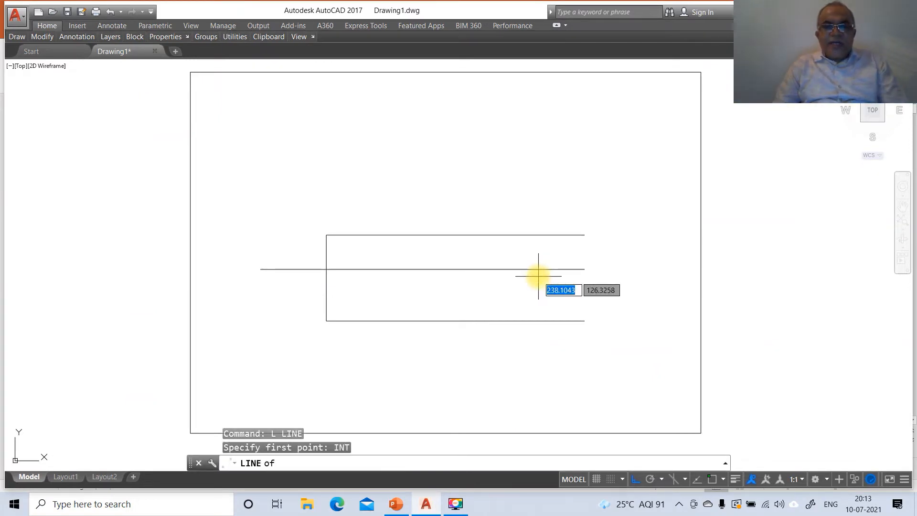
left_click(326, 235)
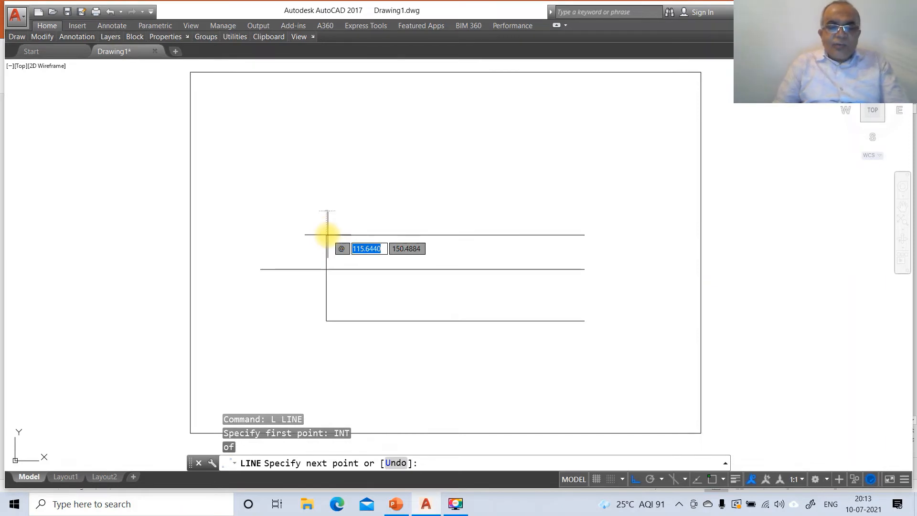
type("80")
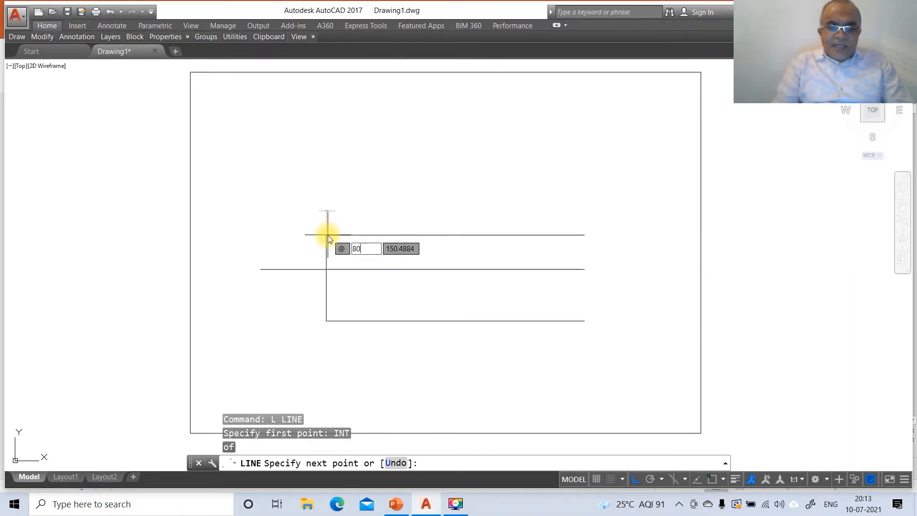
key("Tab")
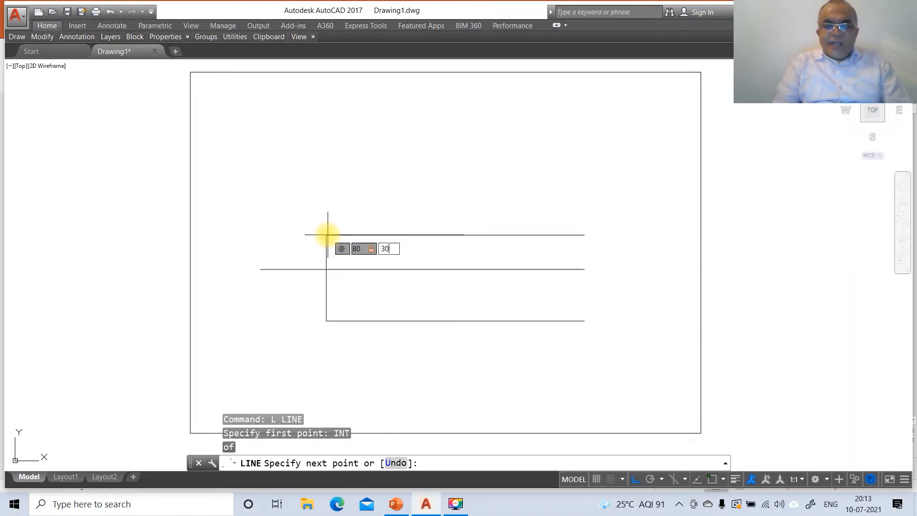
key("Return")
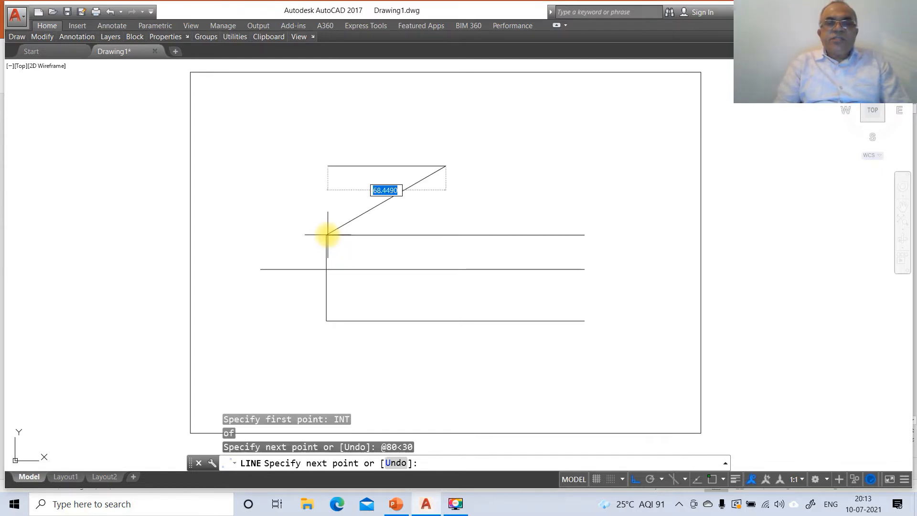
left_click(328, 173)
key("Return")
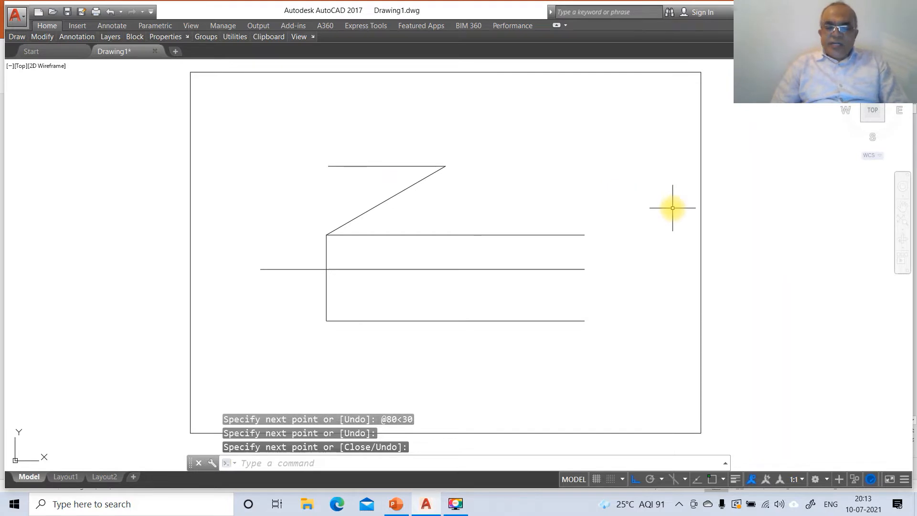
- Draw an 80 mm line at -45° from the lower corner, continued by a horizontal segment running left from its end
type("l")
key("Return")
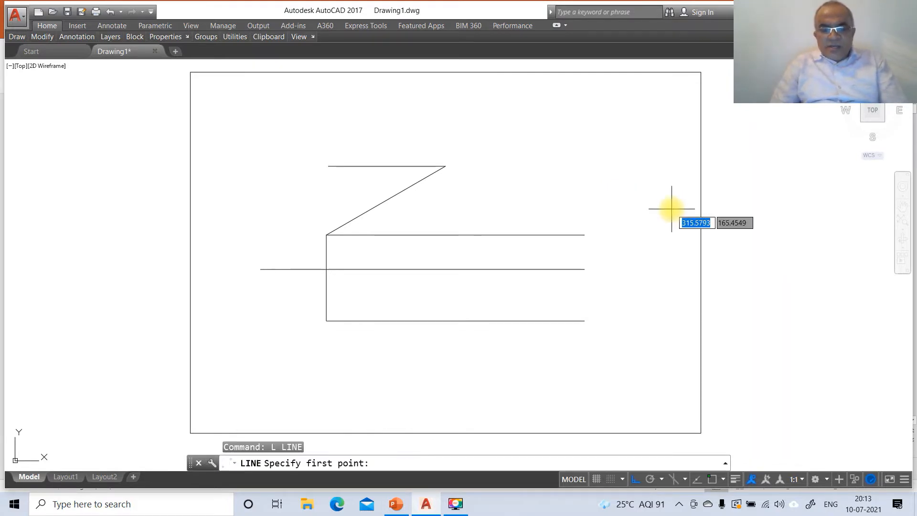
type("INT")
key("Return")
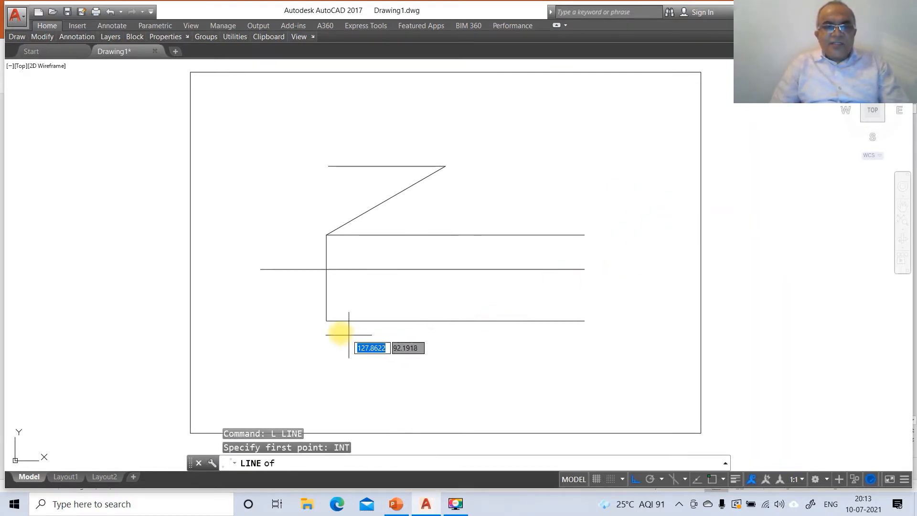
left_click(329, 322)
type("@")
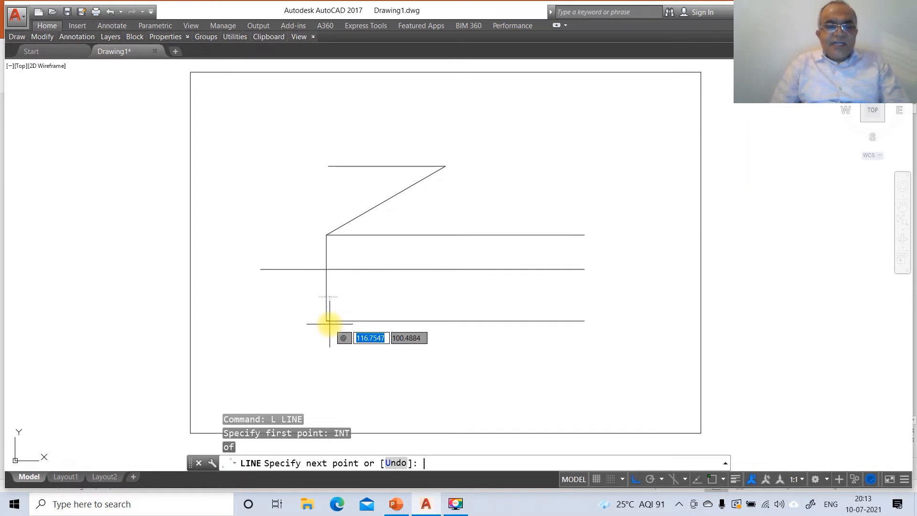
type("80<")
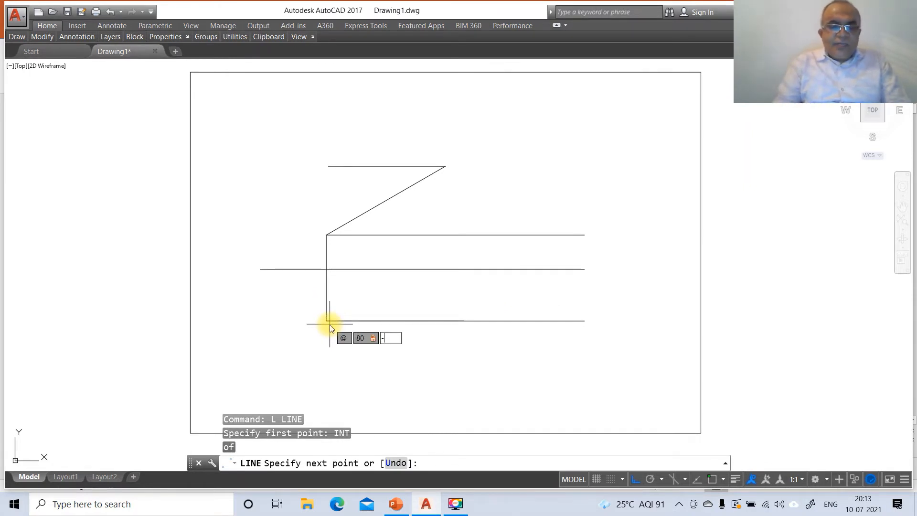
type("-45")
key("Return")
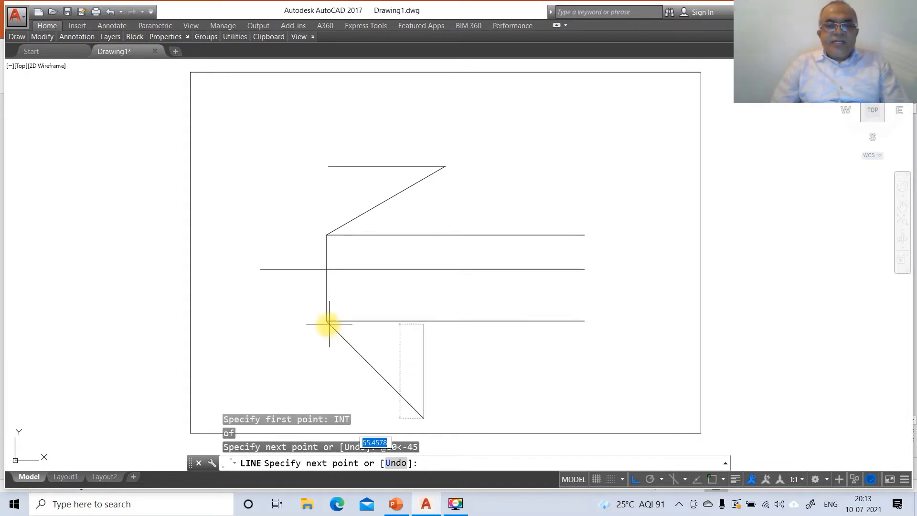
left_click(278, 363)
key("Return")
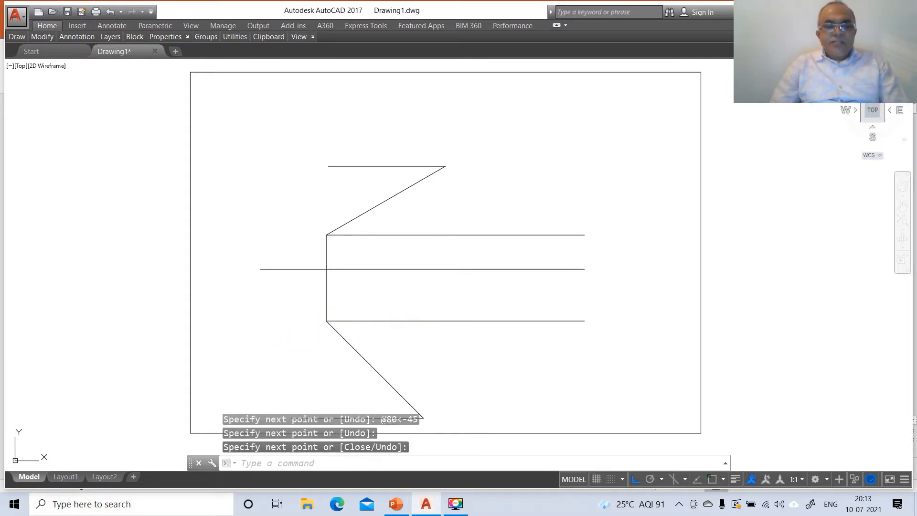
- Extend the horizontal line through the 30° line's upper end to the right edge of the sheet frame
type("EX")
key("Return")
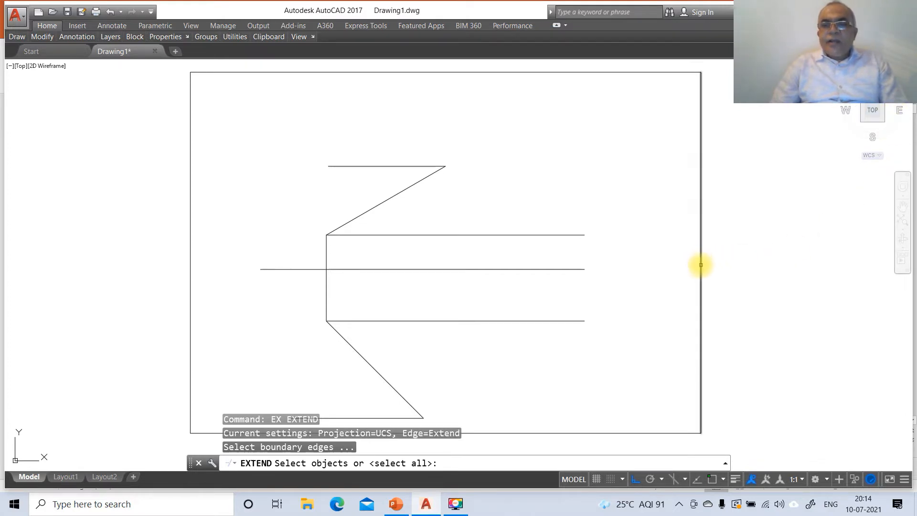
left_click(699, 261)
key("Return")
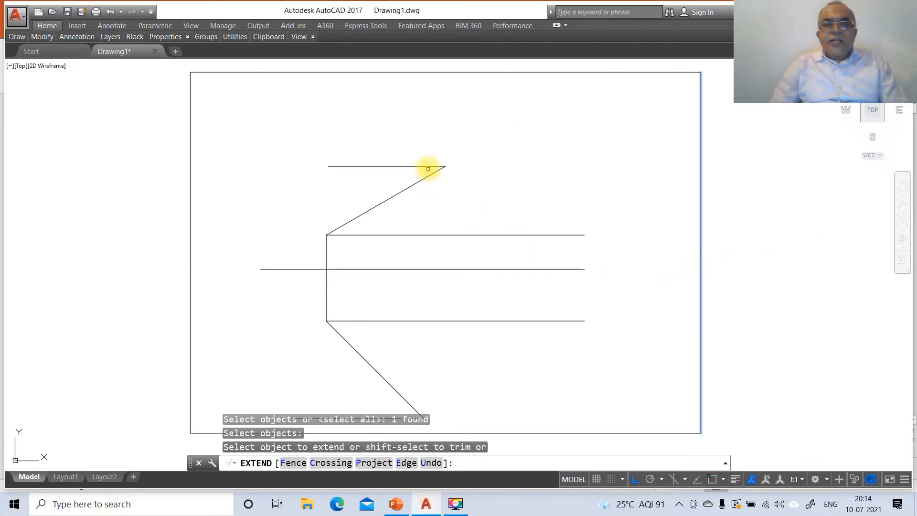
left_click(426, 166)
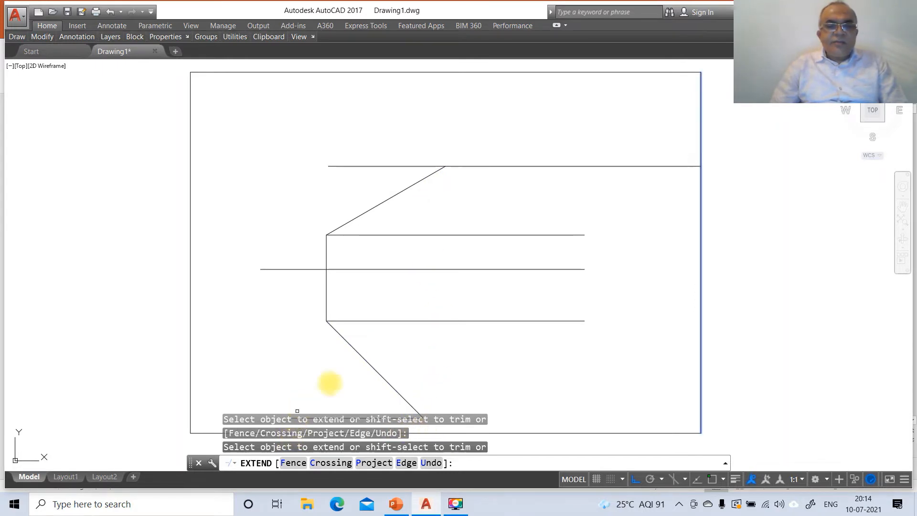
key("Escape")
key("Escape")
key("Escape")
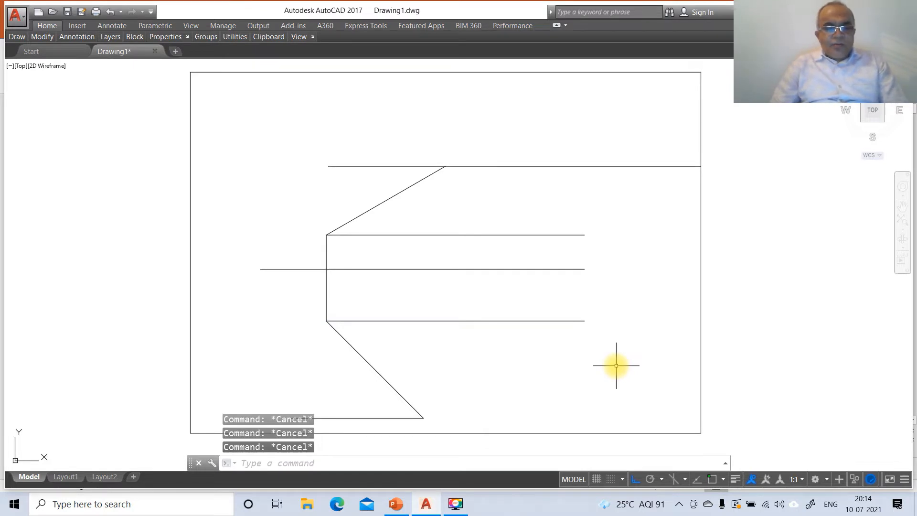
- Extend the horizontal line through the 45° line's lower end to the right edge of the sheet frame
type("EX")
key("Return")
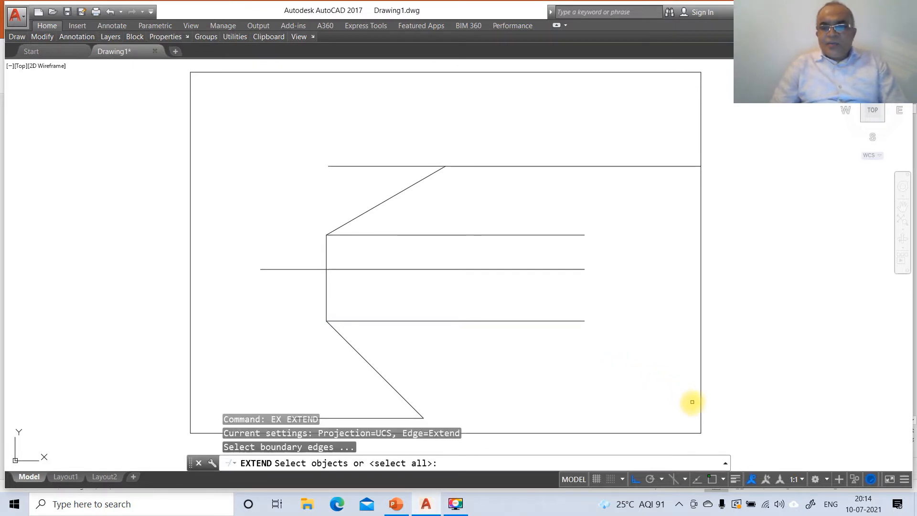
left_click(700, 409)
key("Return")
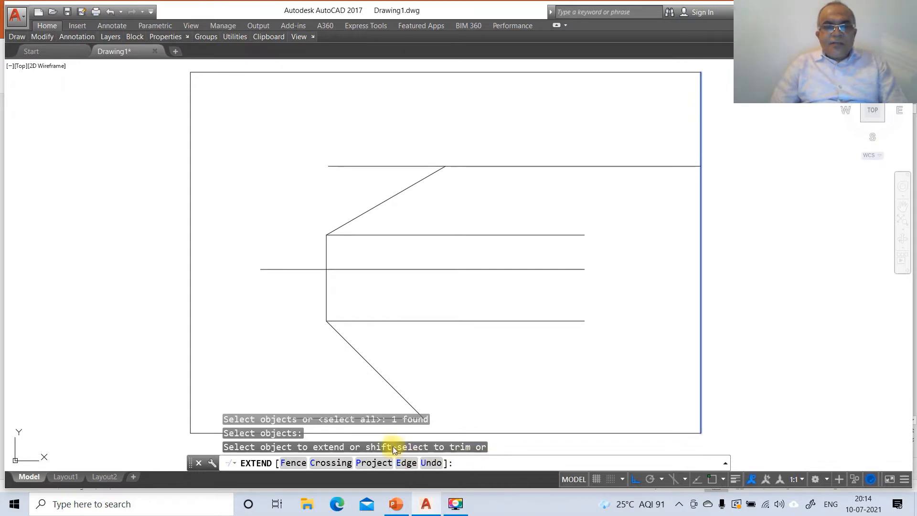
scroll(538, 379, "down", 4)
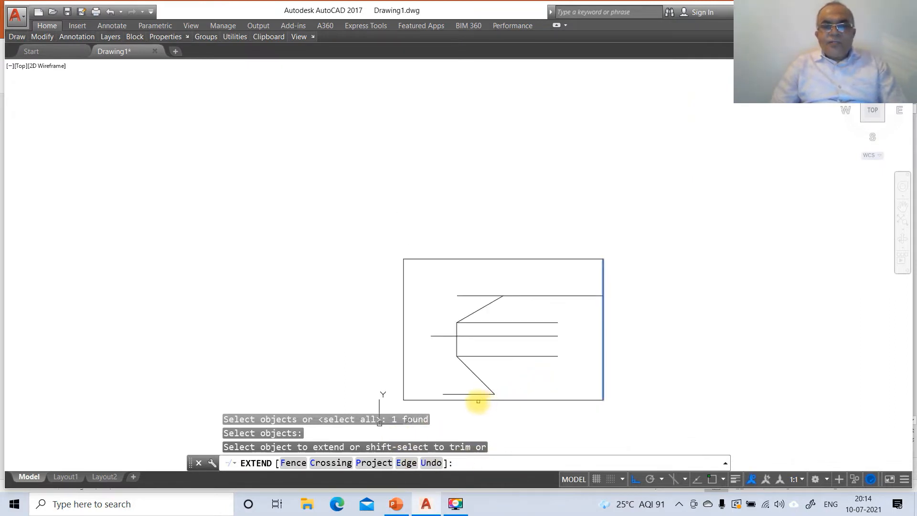
left_click(478, 395)
key("Return")
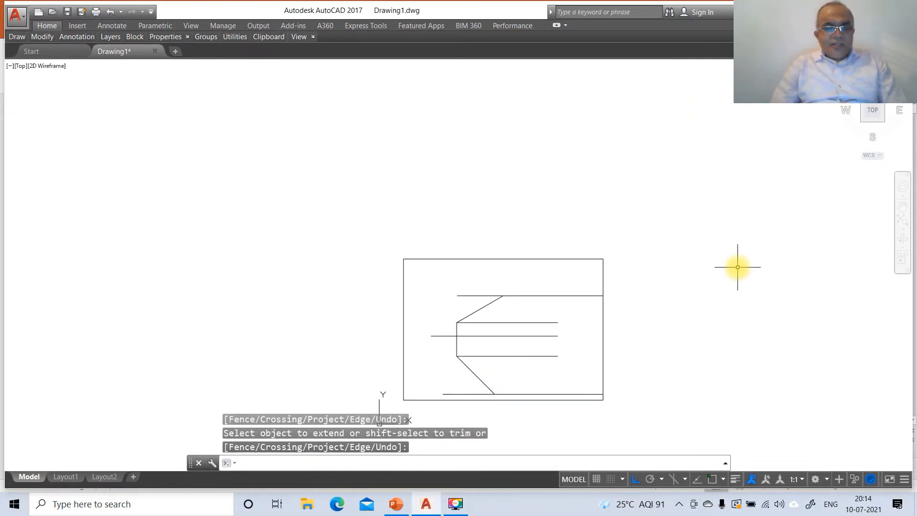
- Zoom to the drawing's extents, then scale the view by .6X to show the whole sheet frame
type("Z")
key("Return")
type("W")
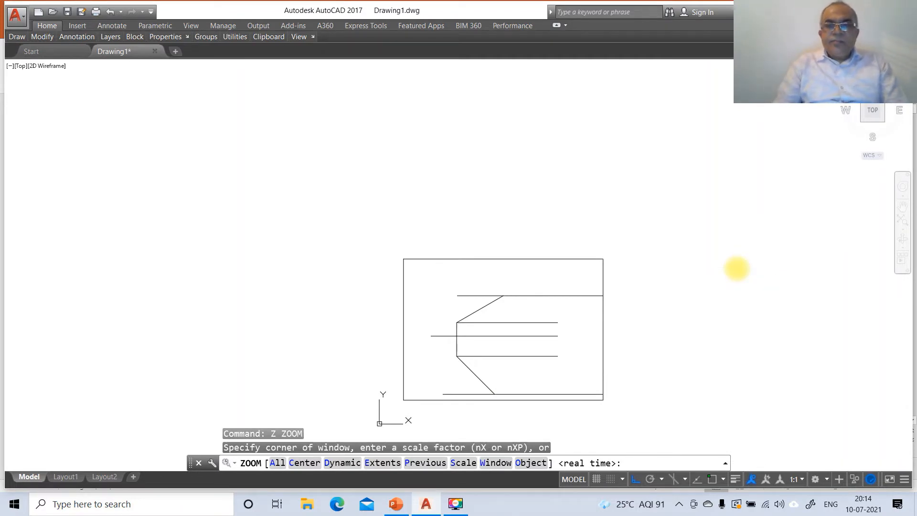
type("E")
key("Return")
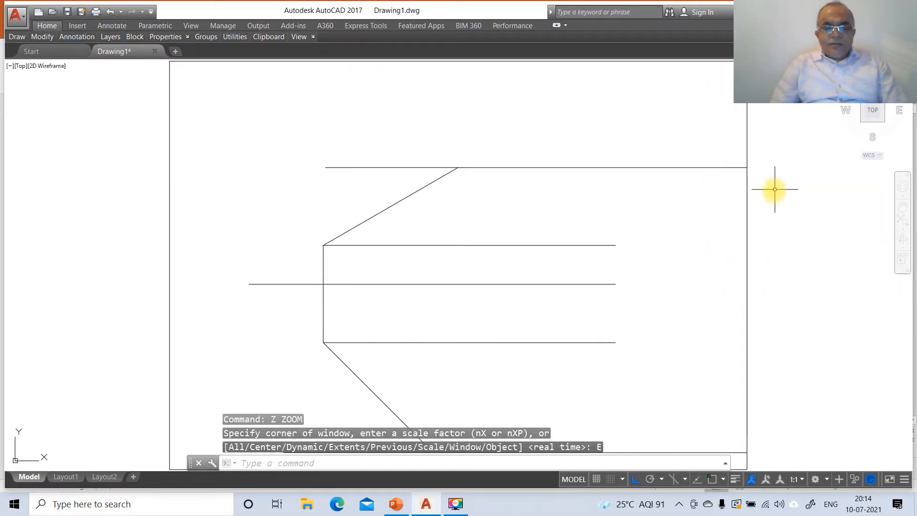
type("Z")
key("Return")
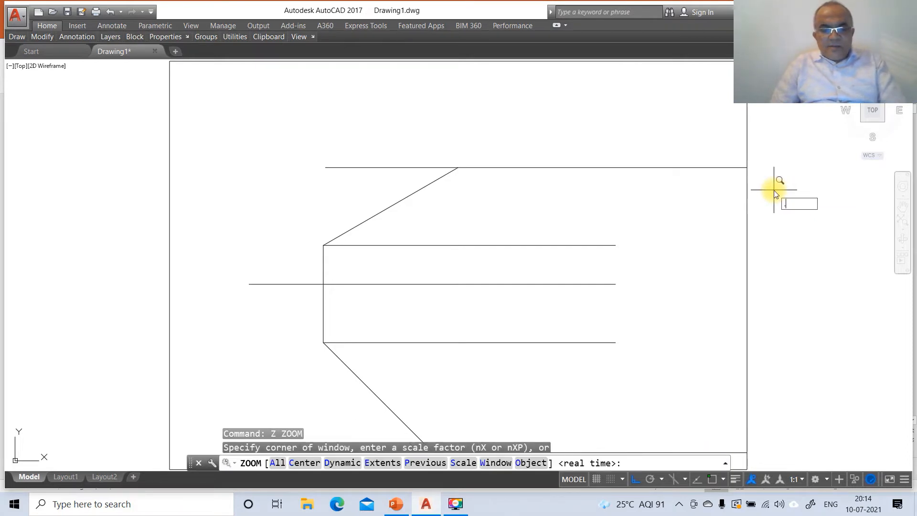
key("Return")
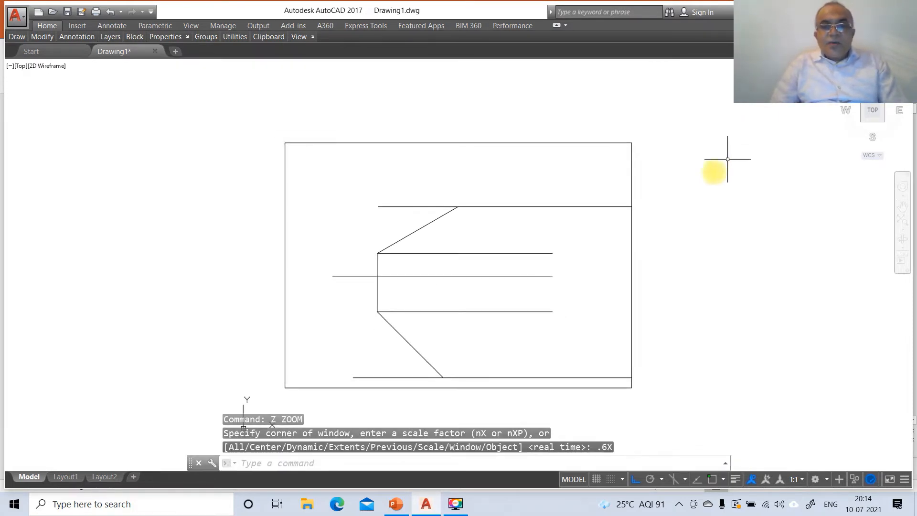
- Check the PowerPoint figure, then in AutoCAD draw a perpendicular from the 30° line's upper end down to the lower corner's horizontal line
type("L")
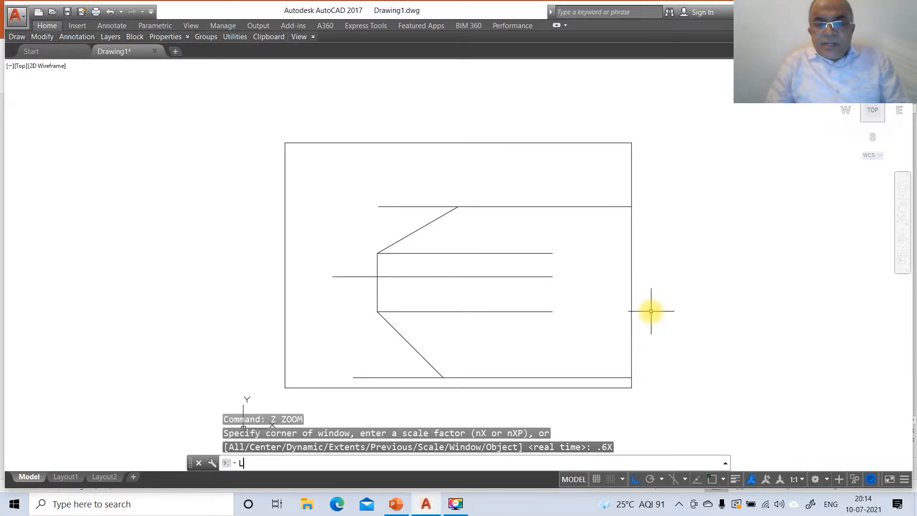
key("Return")
left_click(422, 501)
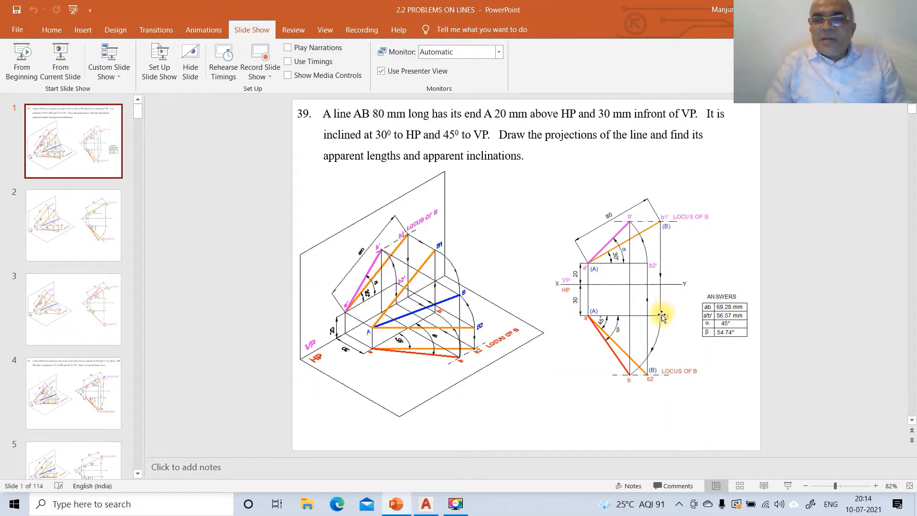
left_click(425, 503)
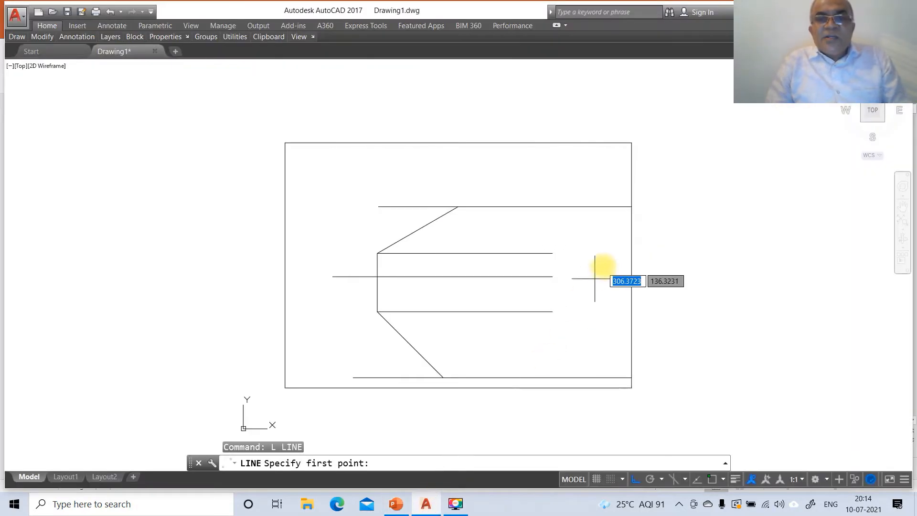
type("IN")
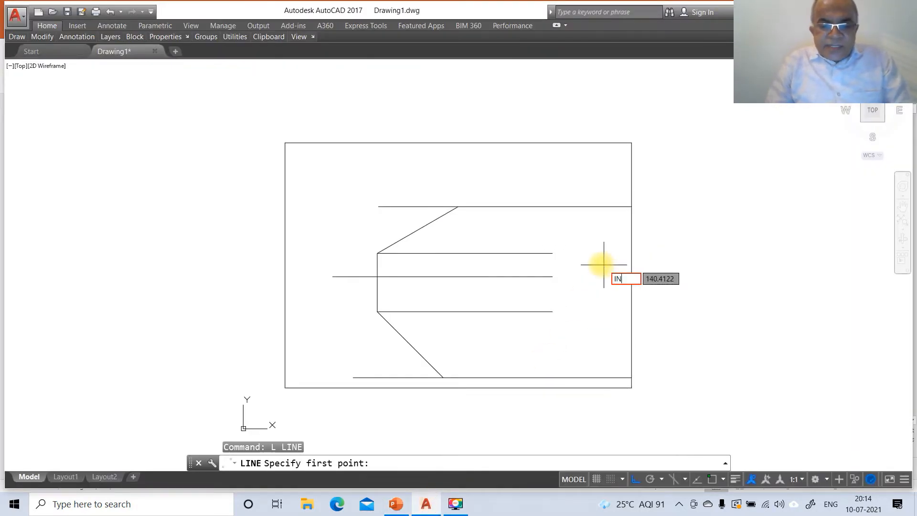
type("T")
key("Return")
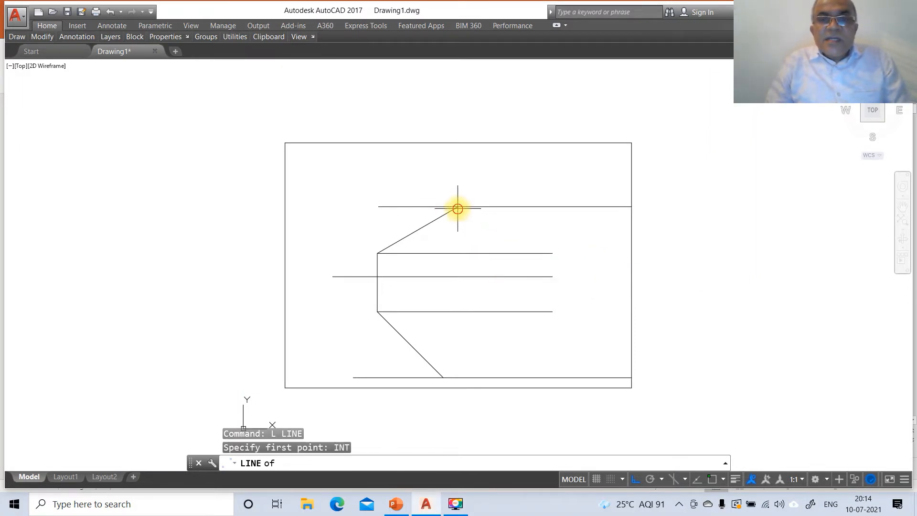
left_click(458, 209)
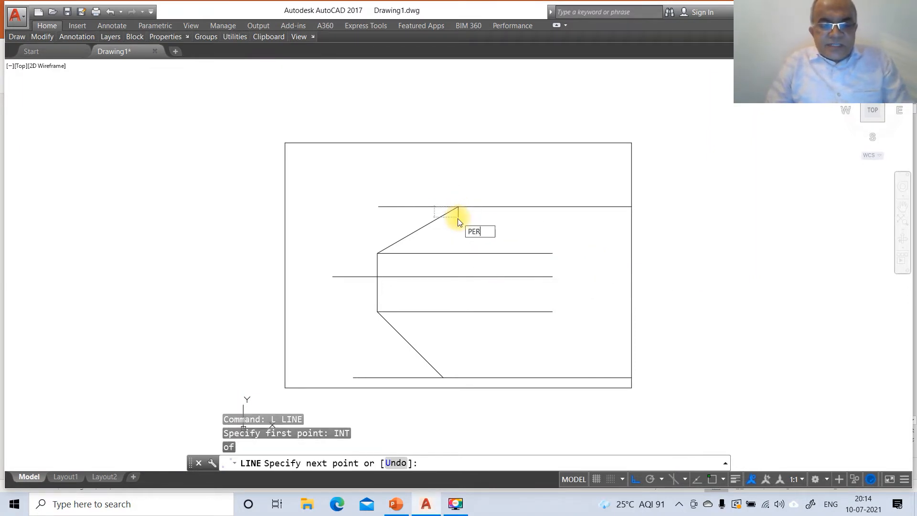
key("Return")
left_click(470, 314)
key("Return")
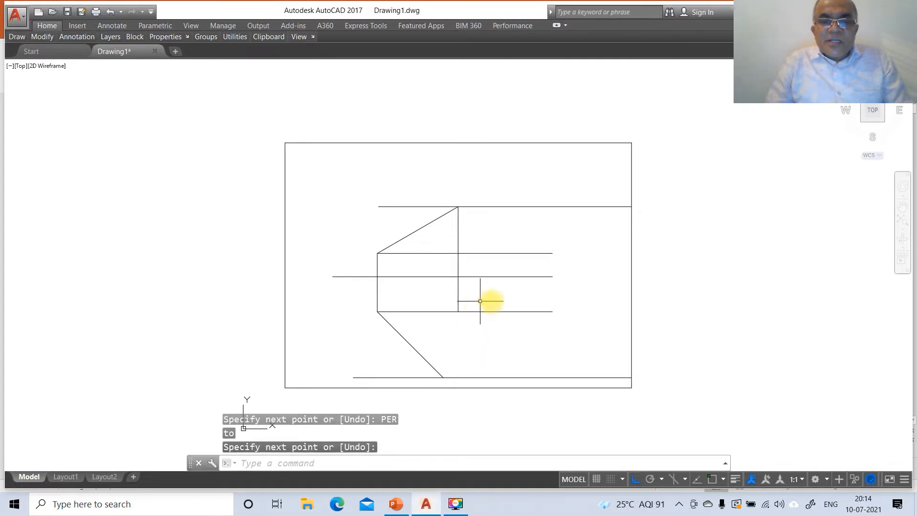
- Check the PowerPoint figure, then in AutoCAD use Fillet to cut the lower corner's horizontal line back to the new vertical line
left_click(402, 505)
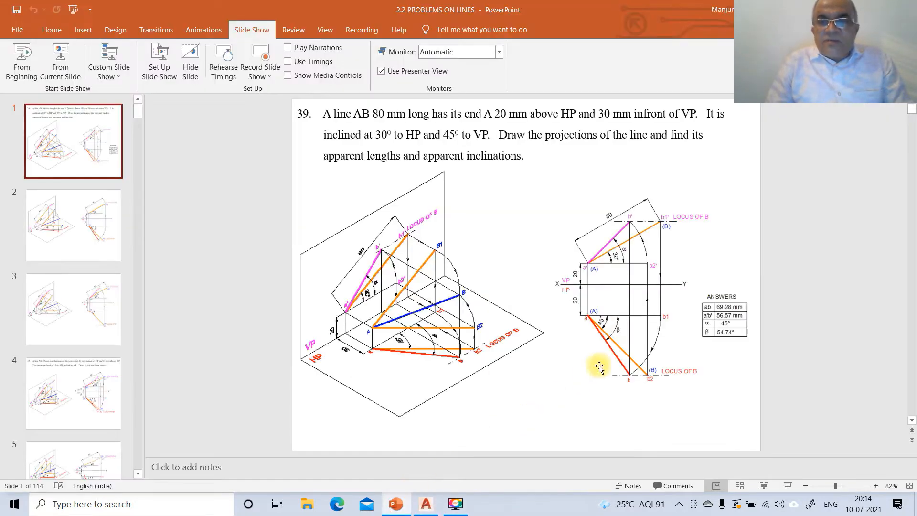
left_click(435, 499)
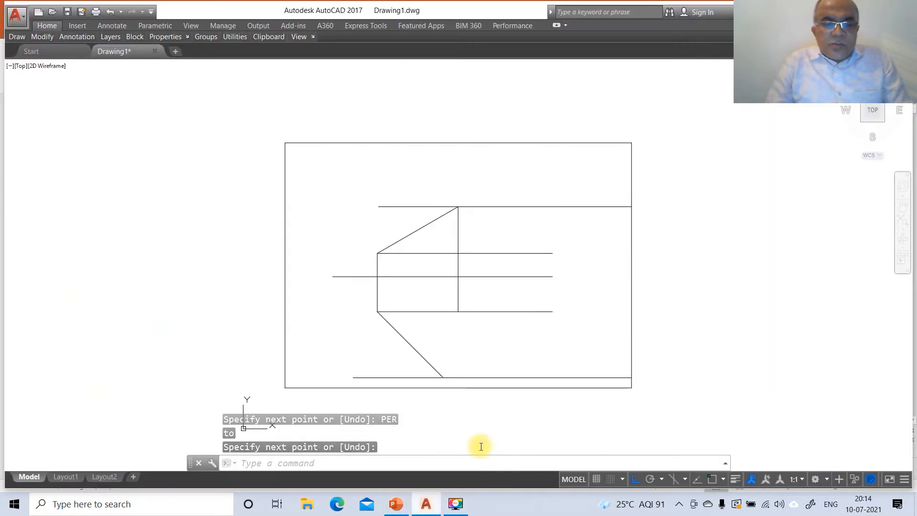
type("f")
key("Return")
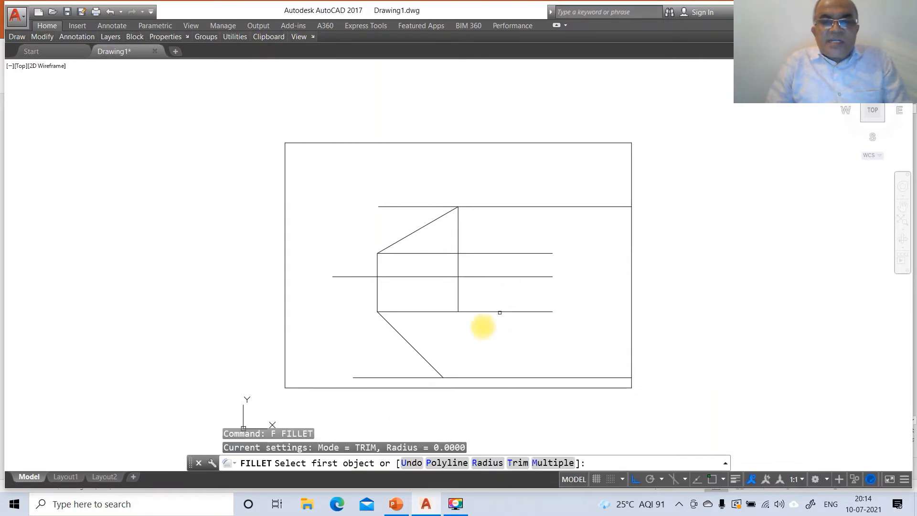
left_click(439, 312)
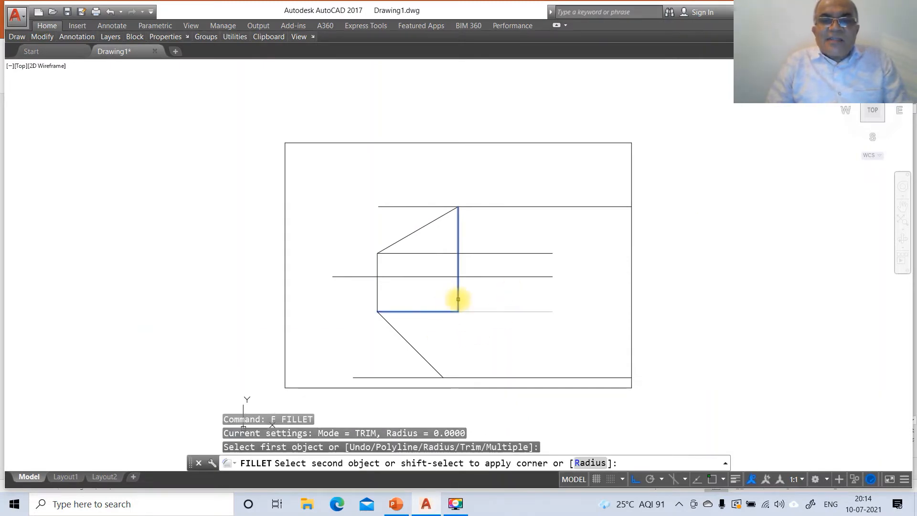
left_click(457, 297)
- Check the PowerPoint figure, then in AutoCAD draw a perpendicular from the 45° line's lower end up to the upper corner's horizontal line
left_click(396, 502)
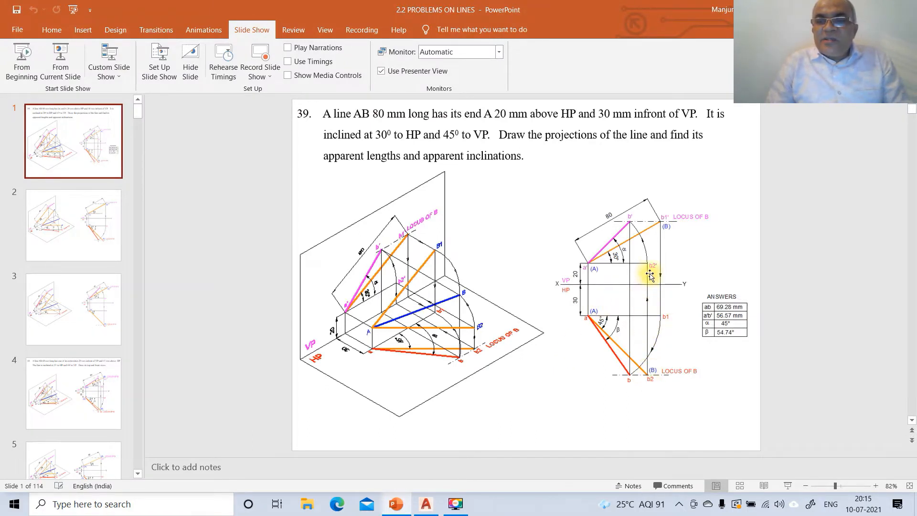
left_click(423, 508)
type("l")
key("Return")
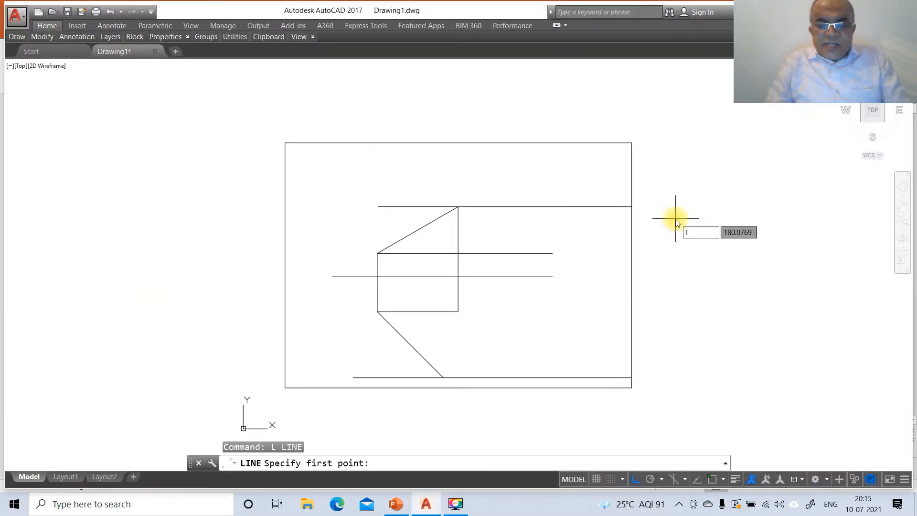
type("int")
key("Return")
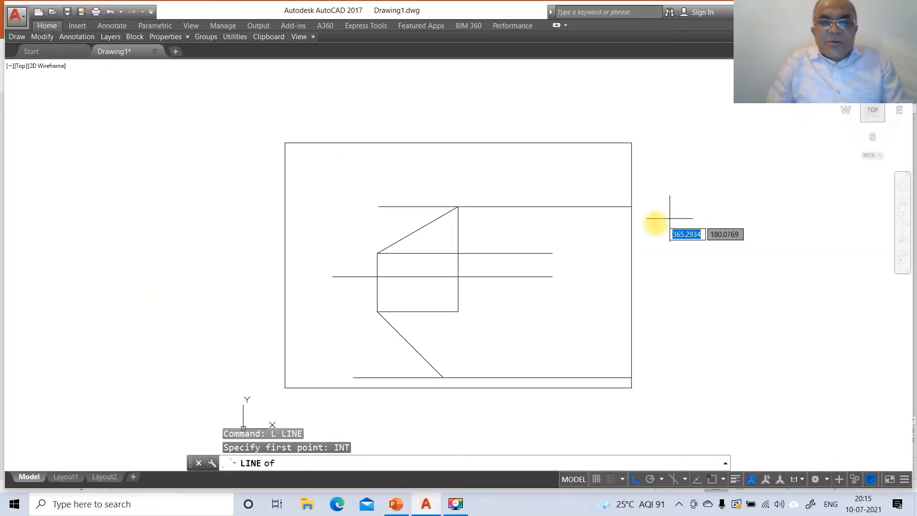
left_click(438, 374)
type("p")
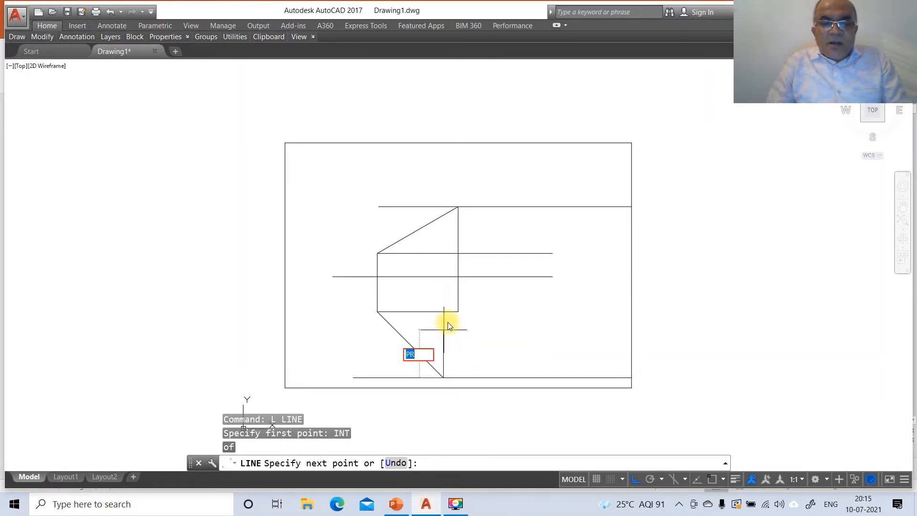
type("er")
key("Return")
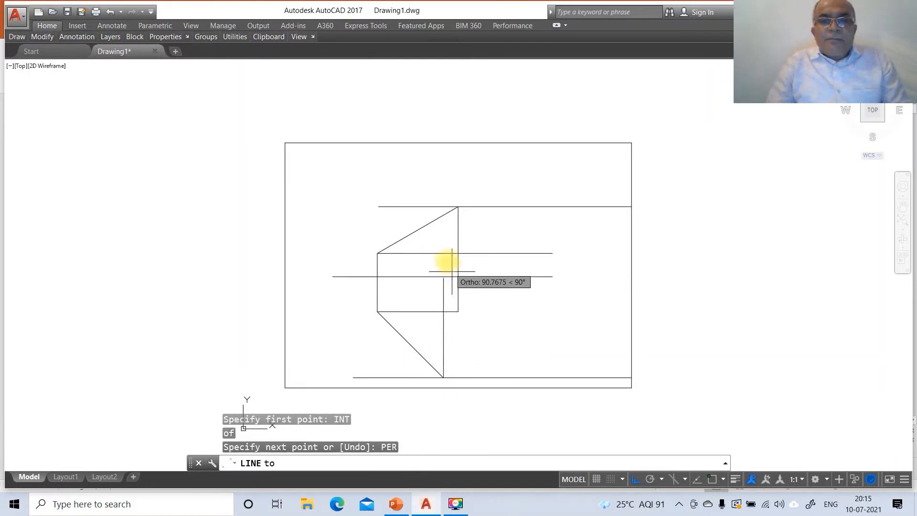
left_click(445, 255)
key("Return")
- Use Fillet to cut the upper corner's horizontal line back to the second vertical line, and switch to the PowerPoint figure
type("f")
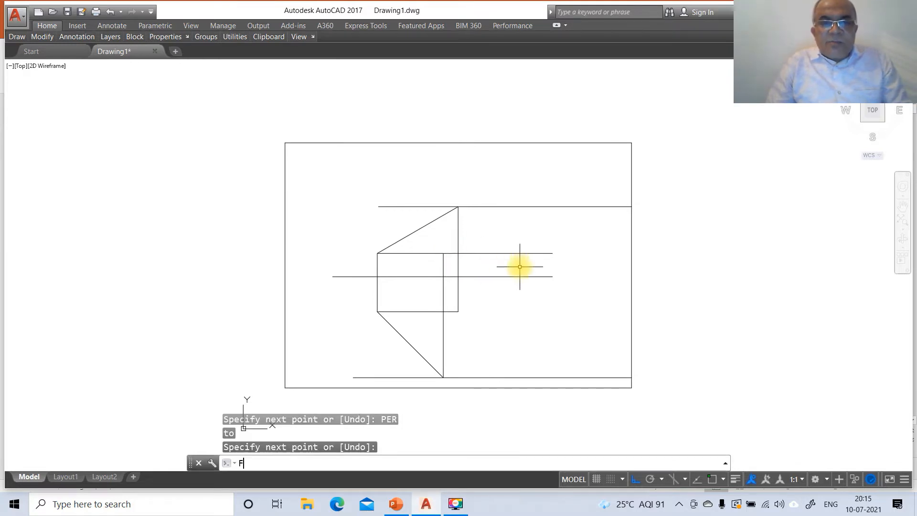
key("Return")
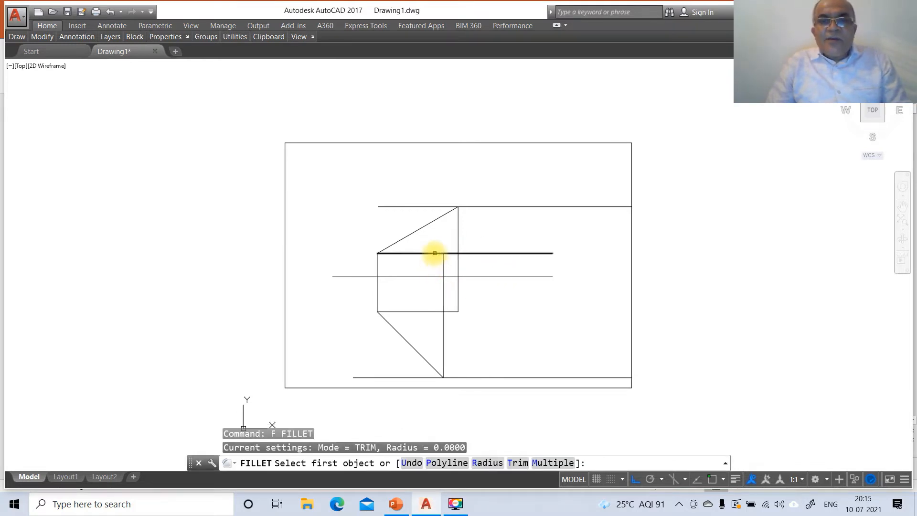
left_click(435, 255)
left_click(442, 262)
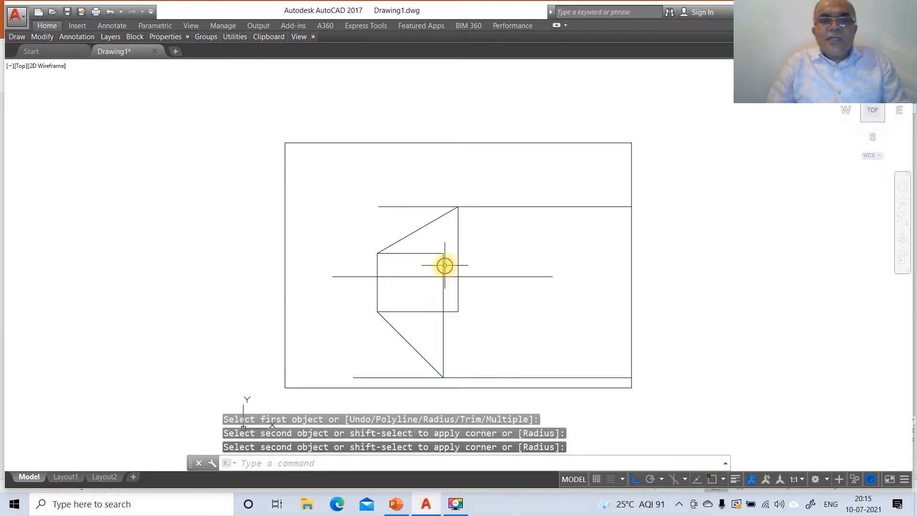
left_click(396, 504)
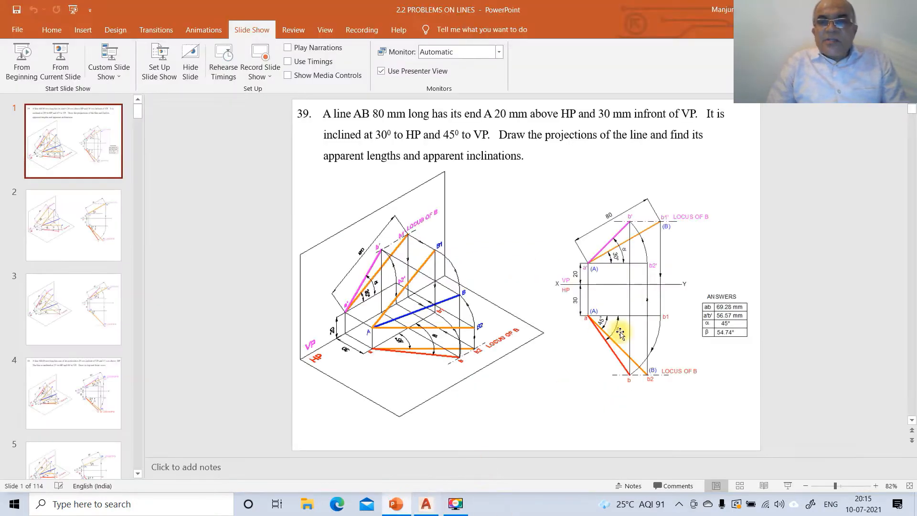
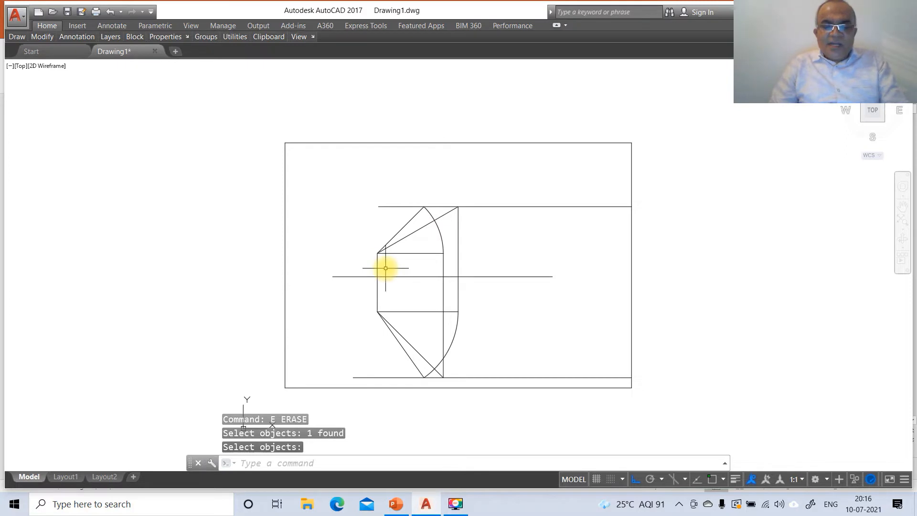
- Draw a vertical projector between the arc ends, from the lower locus line's intersection to the upper locus line's intersection
type("l")
key("Return")
type("INT")
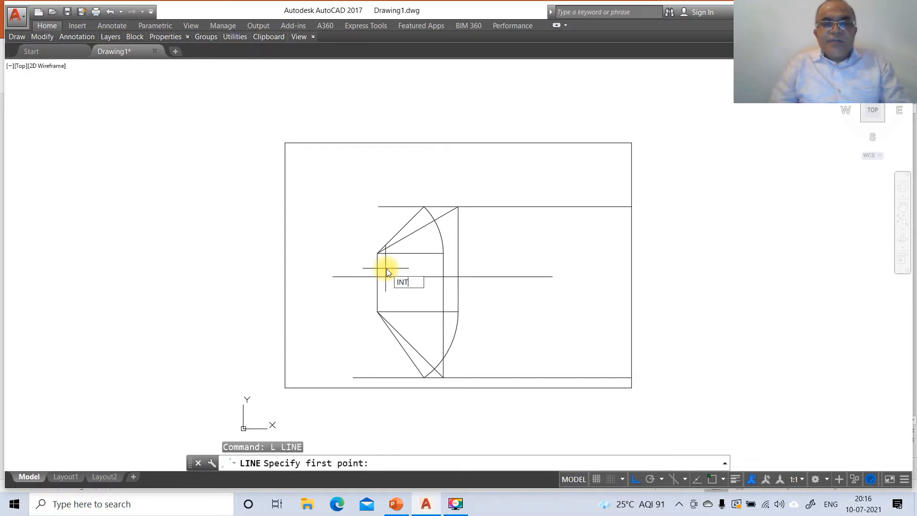
key("Return")
left_click(424, 376)
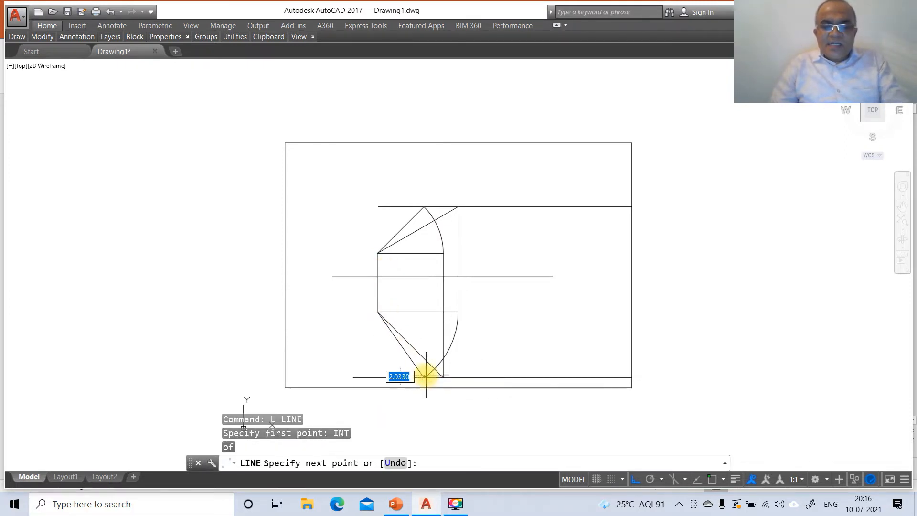
type("INT")
key("Return")
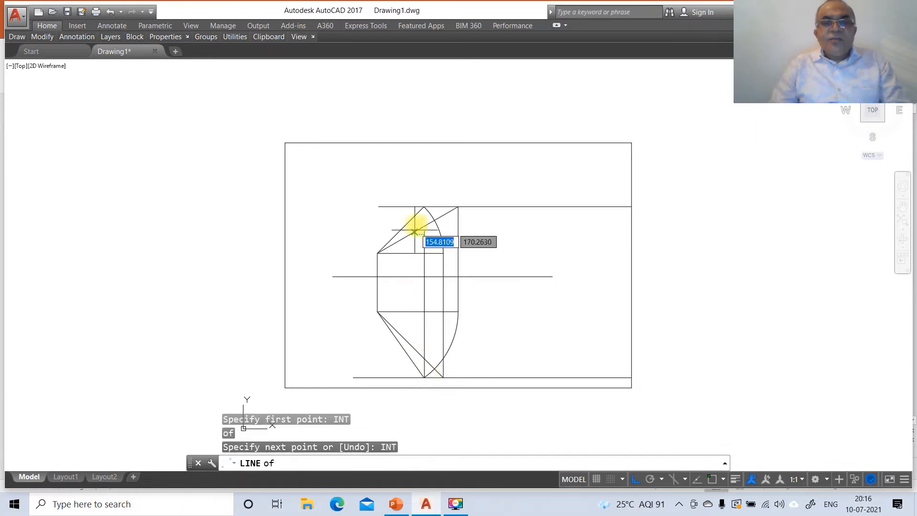
left_click(422, 207)
key("Return")
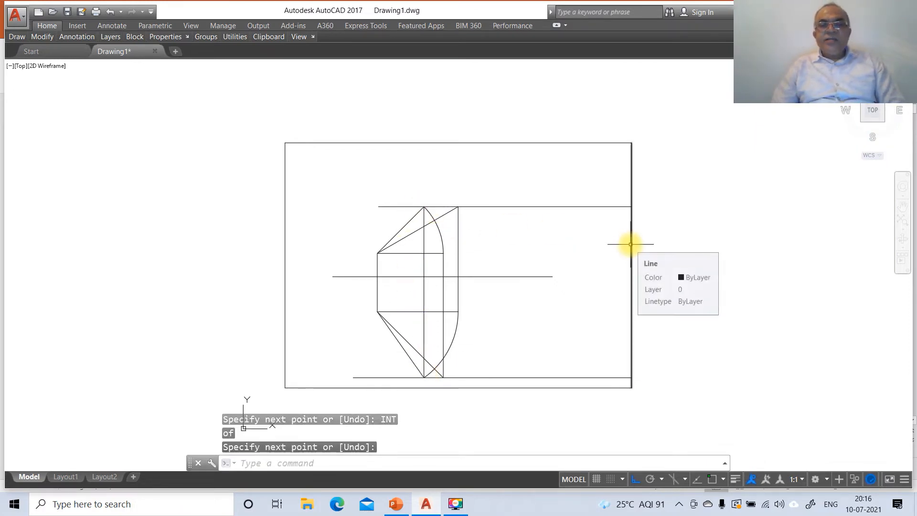
- Shorten the upper locus line at both ends with Break, leaving short overhangs beyond the outer projector and the final view's end
type("B")
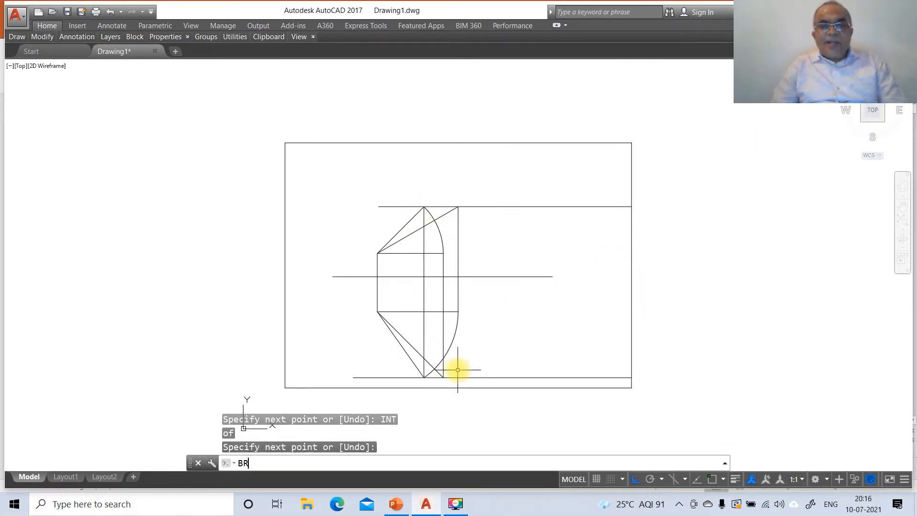
type("R")
key("Return")
left_click(497, 206)
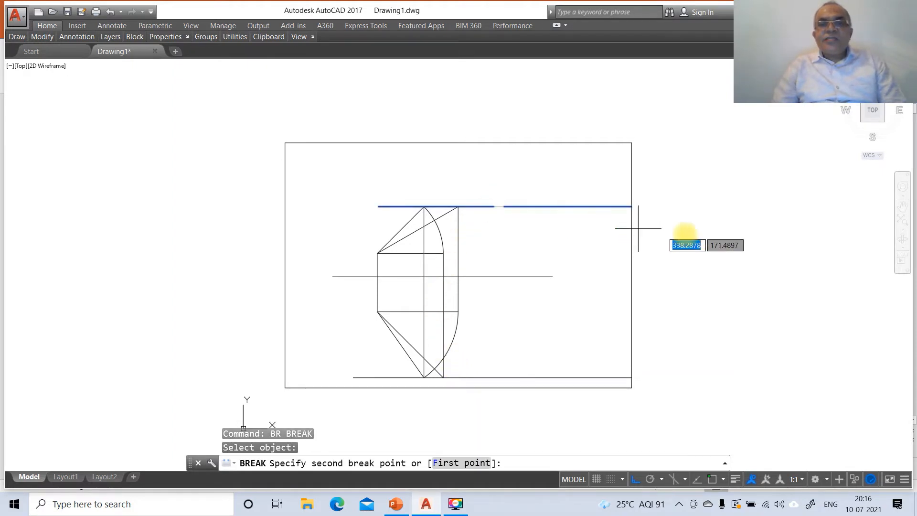
left_click(638, 229)
key("Return")
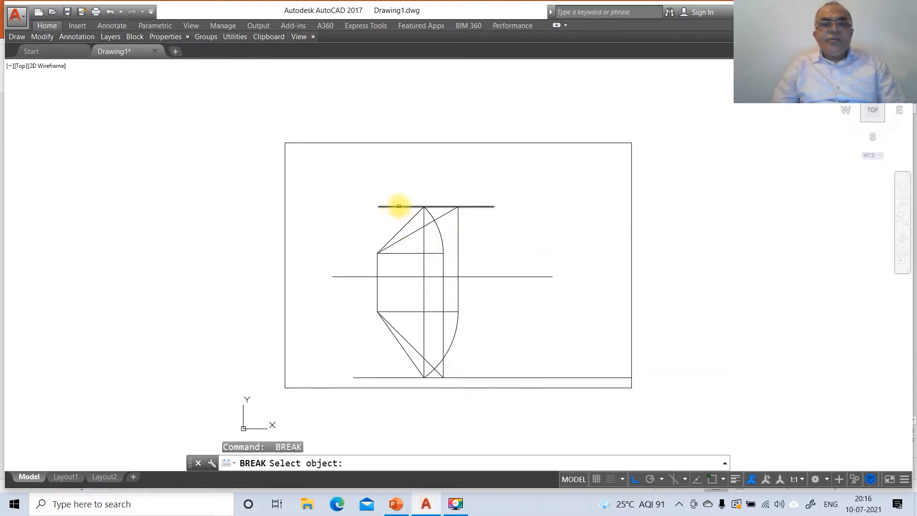
left_click(398, 206)
left_click(399, 207)
left_click(330, 223)
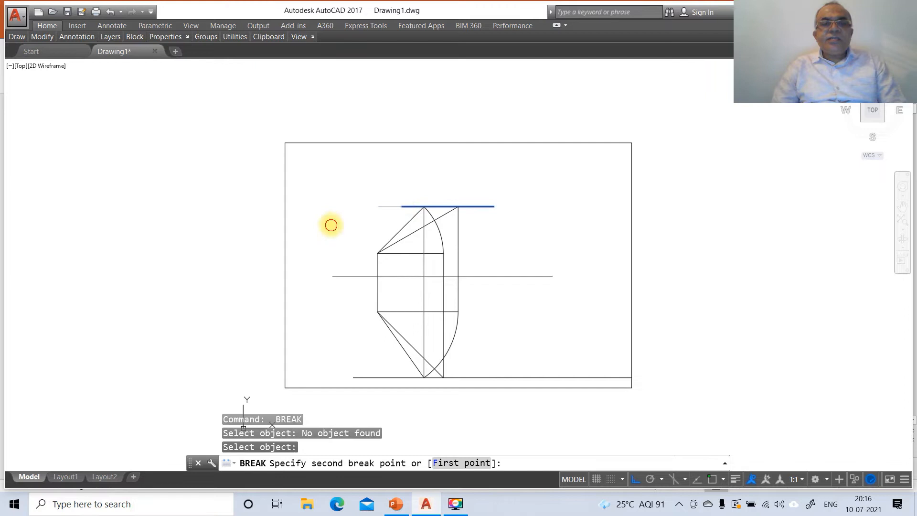
left_click(458, 361)
- Shorten the XY reference line with Break, removing its portion to the right just beyond the outermost vertical projector
key("Return")
left_click(485, 277)
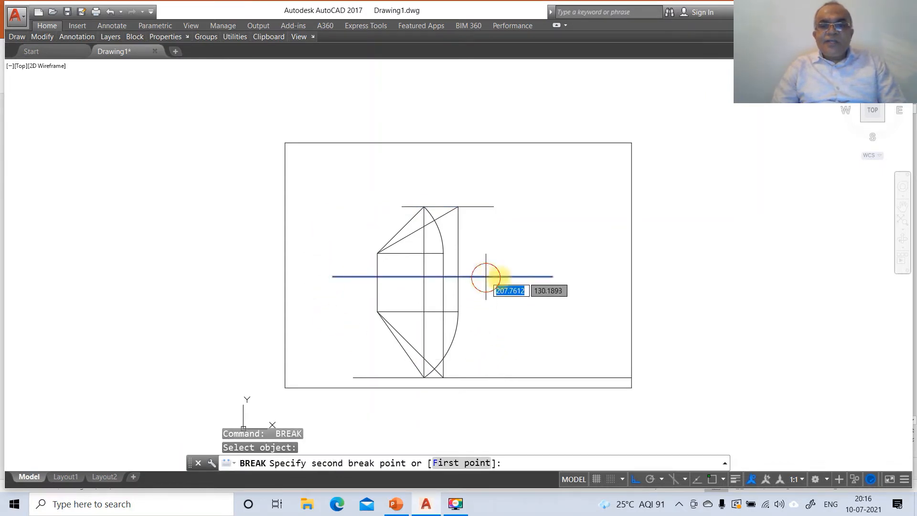
left_click(644, 297)
key("Return")
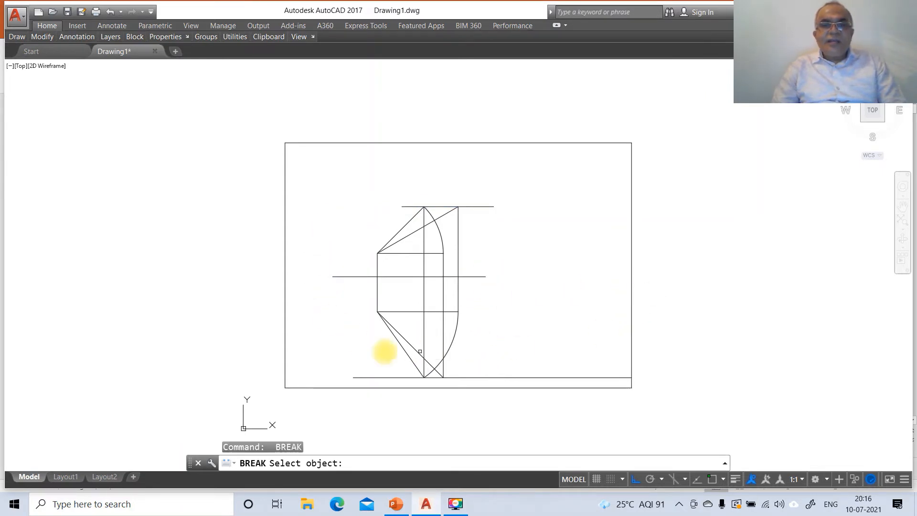
- Use Break to shorten the XY line's left end and both ends of the lower locus line, leaving short overhangs beyond the figure
left_click(348, 277)
left_click(293, 287)
key("Return")
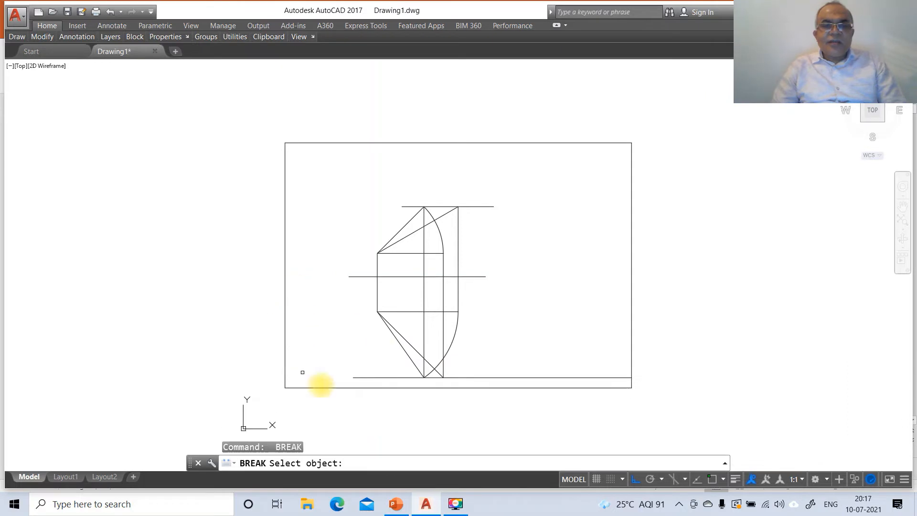
left_click(398, 378)
left_click(245, 390)
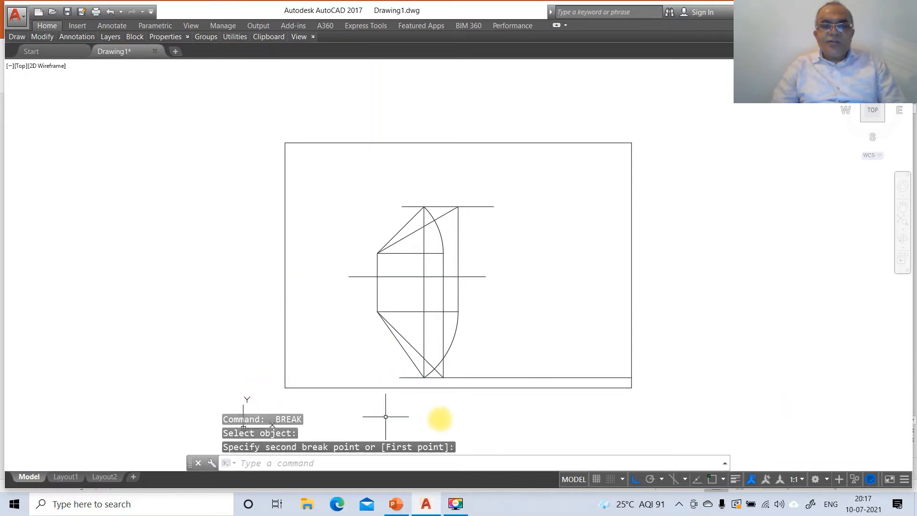
key("Return")
left_click(488, 377)
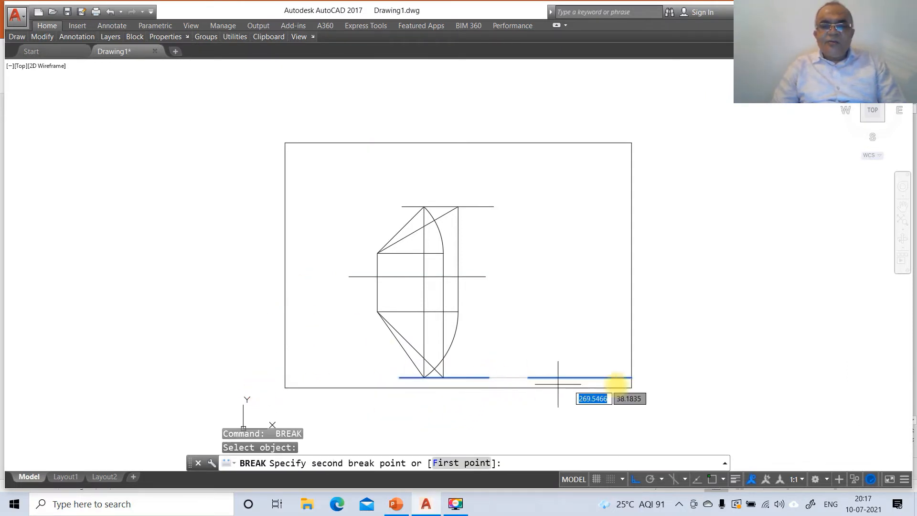
left_click(706, 383)
key("Return")
type("M")
key("Return")
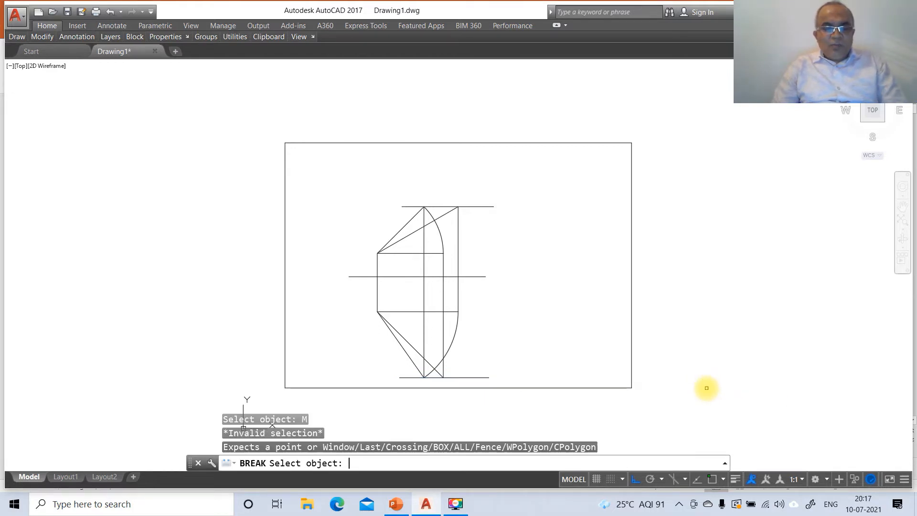
type("C")
key("Return")
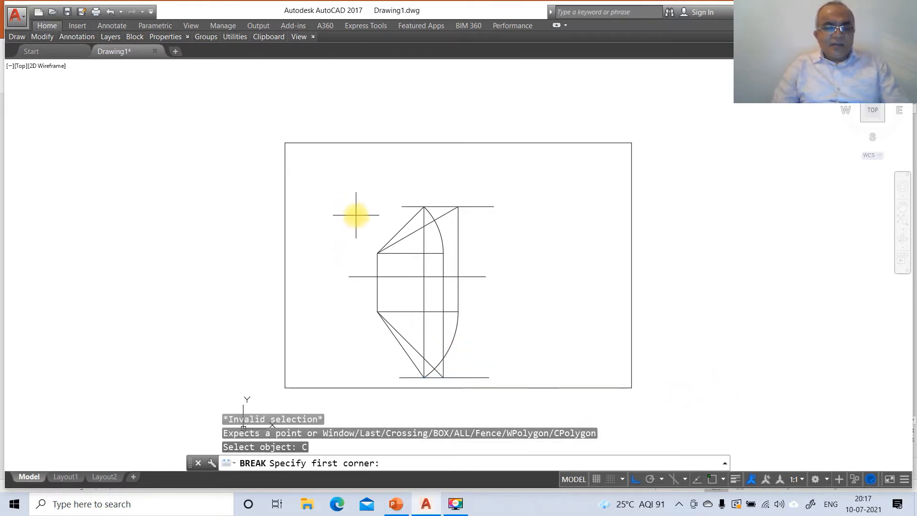
key("Escape")
key("Escape")
key("Escape")
- Move the whole projection figure straight up inside the sheet border, selecting all its lines and arcs with a crossing window
type("M")
key("Return")
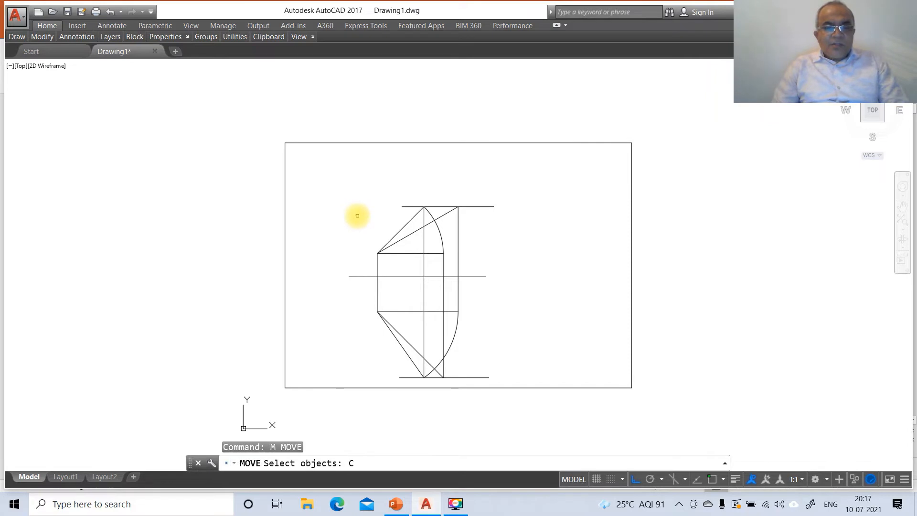
type("C")
key("Return")
left_click(327, 181)
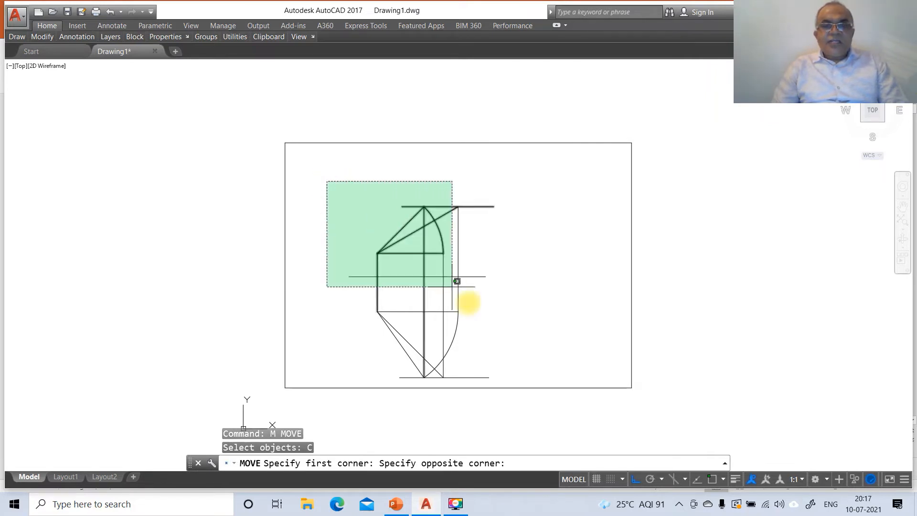
left_click(544, 376)
key("Return")
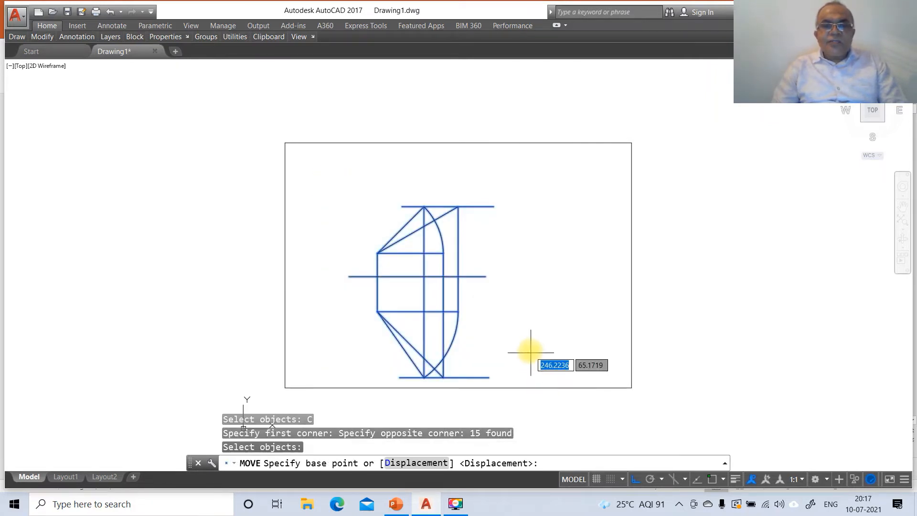
left_click(527, 335)
left_click(521, 304)
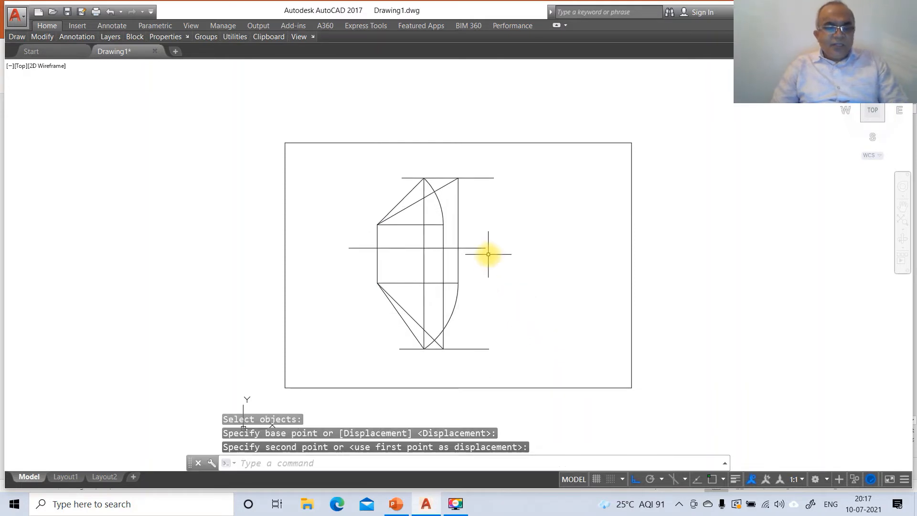
- Switch to PowerPoint to examine the dimensions on the solved figure, and return to the AutoCAD drawing
type("z")
key("Return")
key("Return")
left_click(320, 152)
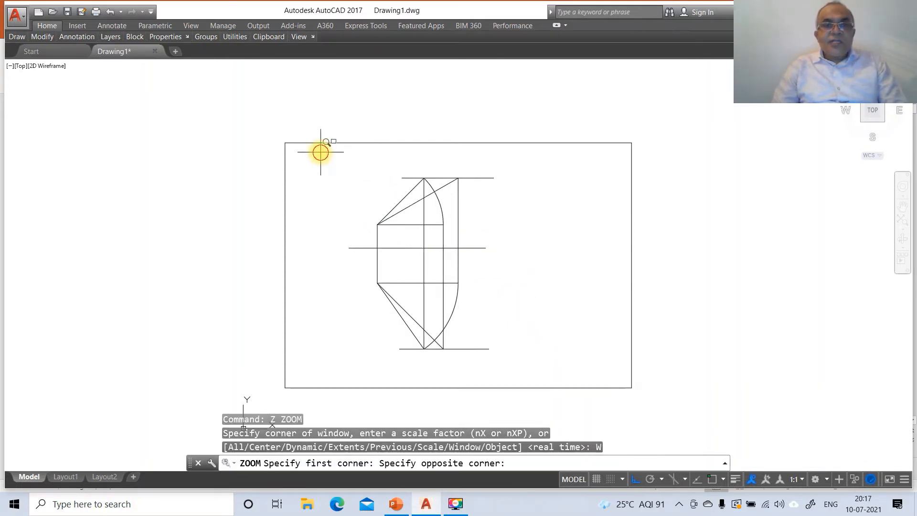
left_click(569, 390)
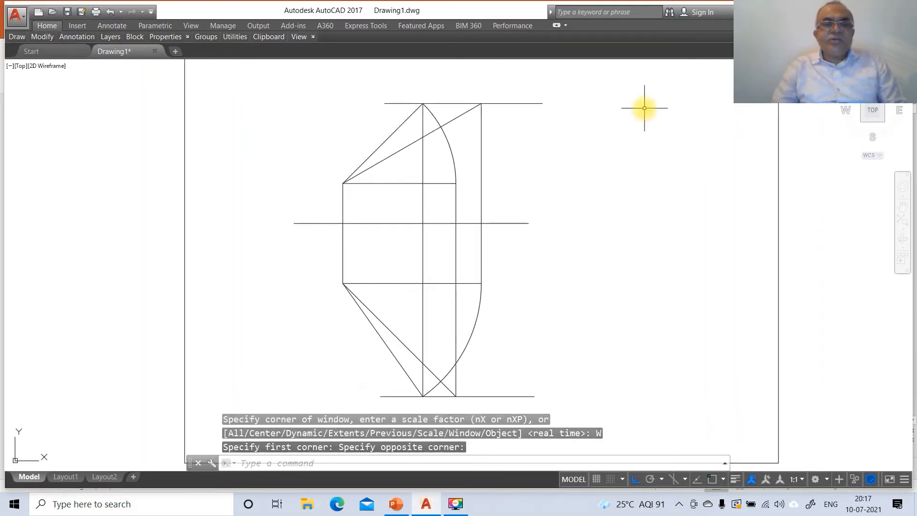
left_click(395, 504)
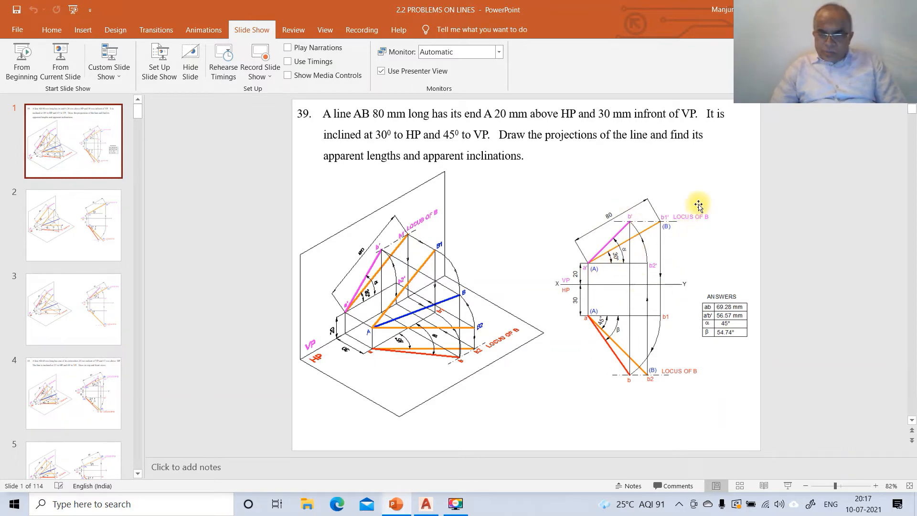
left_click(394, 505)
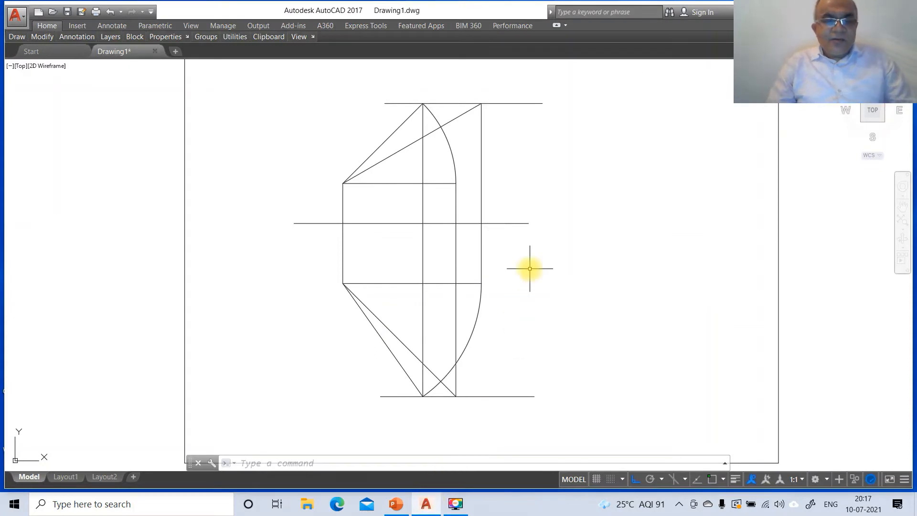
type("D")
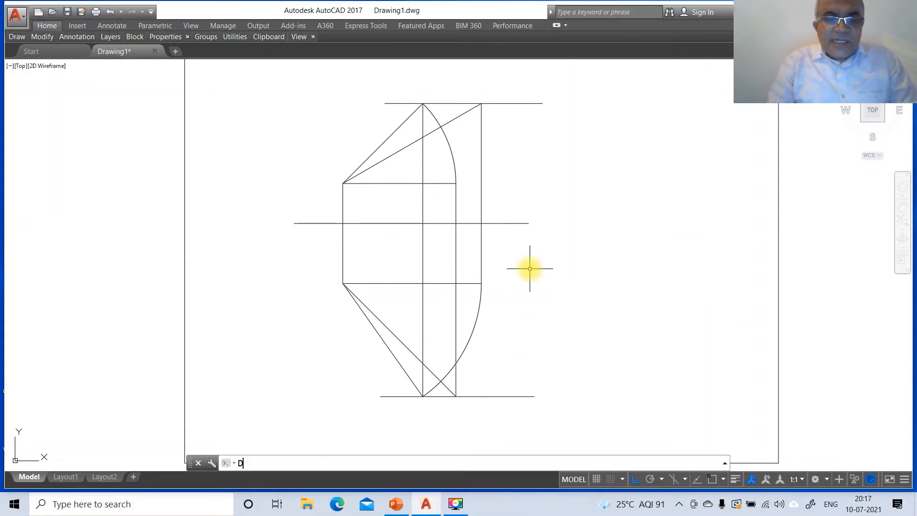
type("IA")
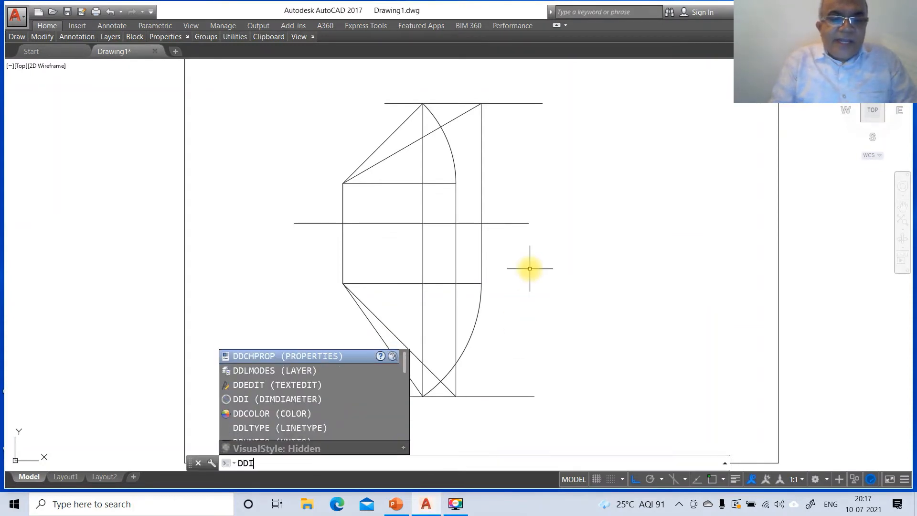
key("Return")
key("Escape")
key("Escape")
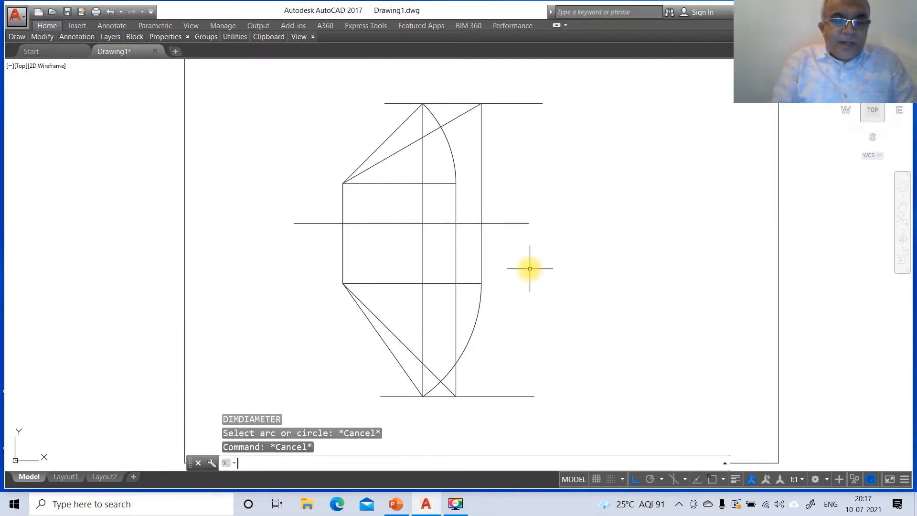
- Open the Standard dimension style for modification with DDIM and set its linear dimension precision to 0
key("Return")
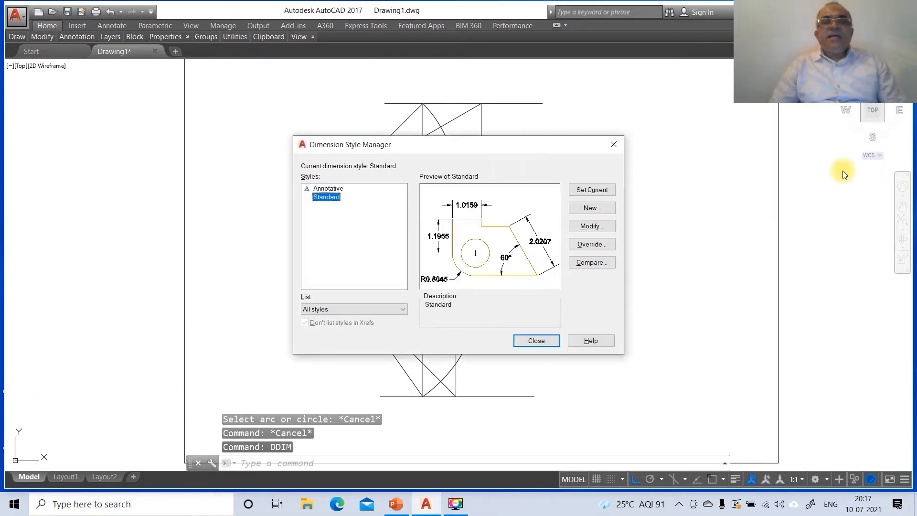
left_click(590, 228)
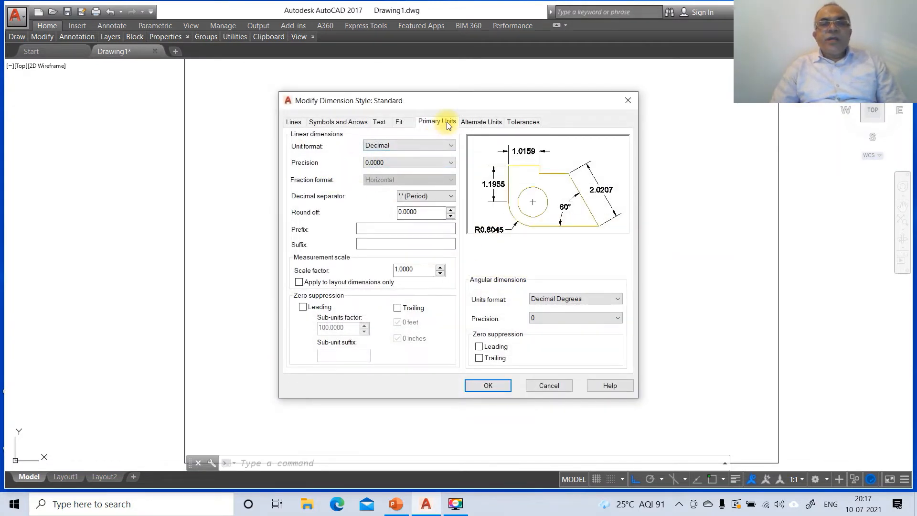
left_click(449, 164)
left_click(405, 174)
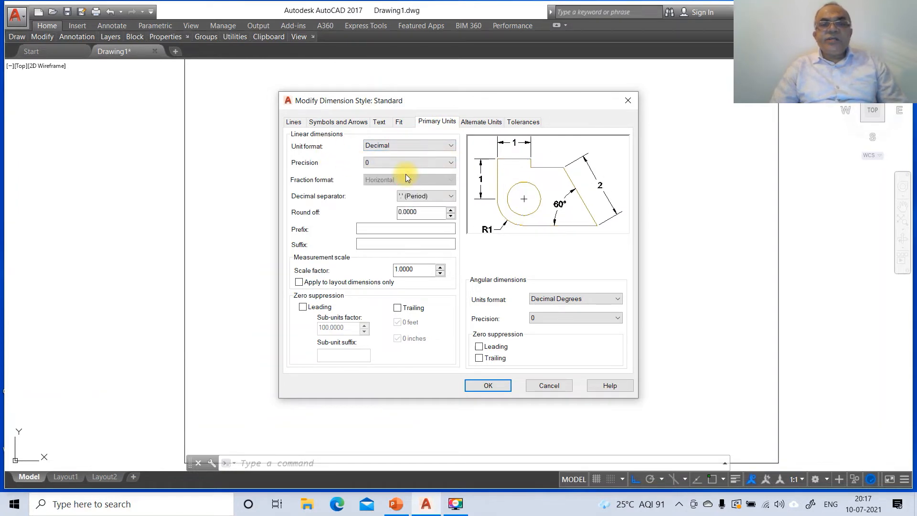
- Set the dimension text height to 3, alignment with the dimension line, vertical placement Above and offset from the dimension line to 2
left_click(381, 122)
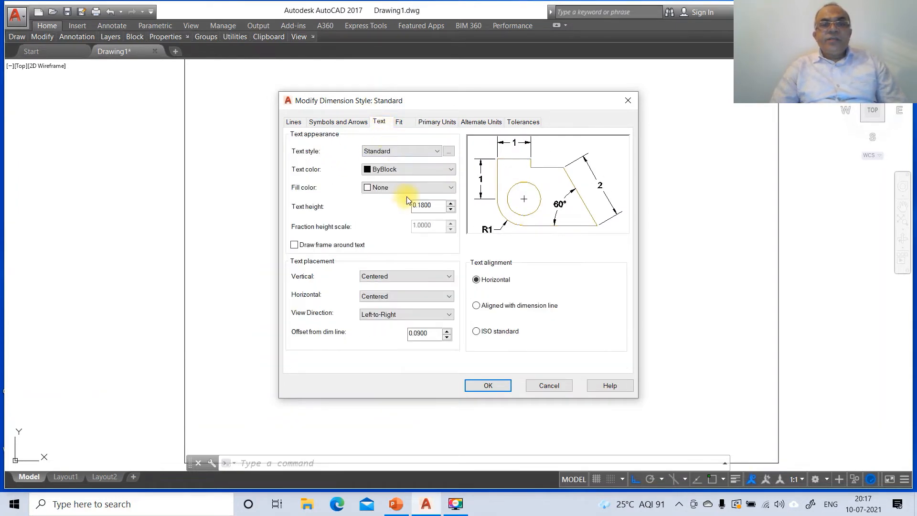
left_click(432, 209)
left_click_drag(435, 210, 422, 204)
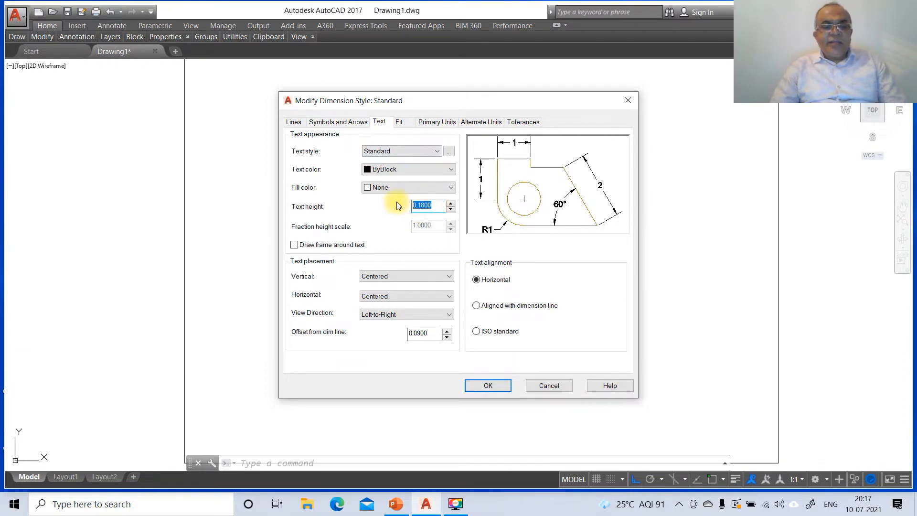
type("3")
left_click(476, 306)
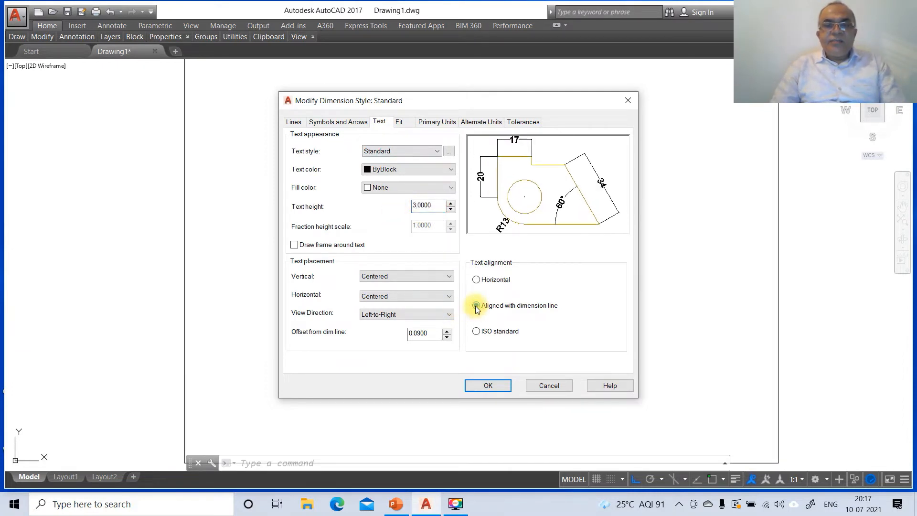
left_click(449, 276)
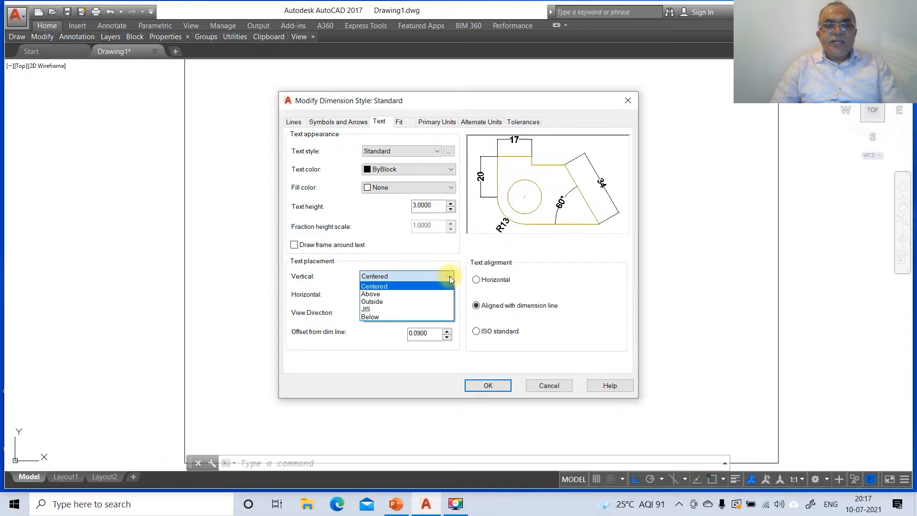
left_click(419, 294)
left_click_drag(431, 336, 397, 334)
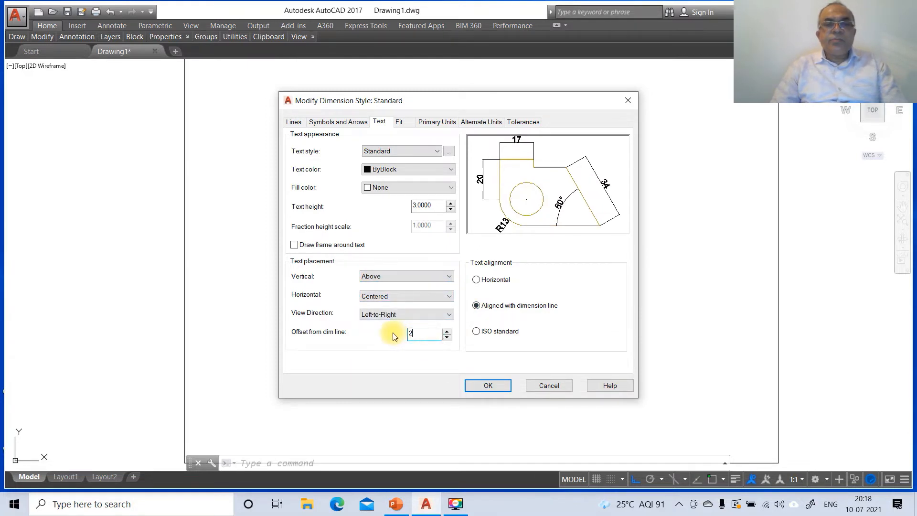
- Set the arrow size to 3 and the extension line offset from origin to 2, and save the dimension style
left_click(336, 123)
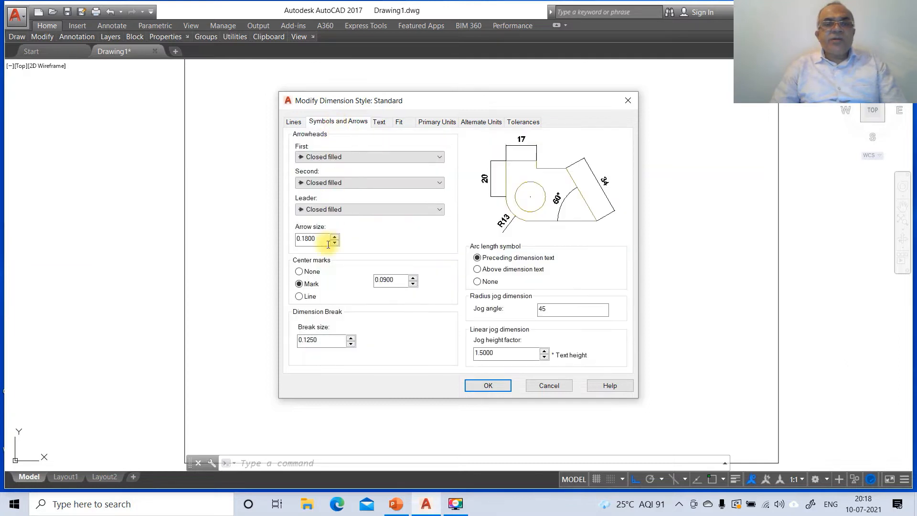
left_click_drag(324, 243, 278, 244)
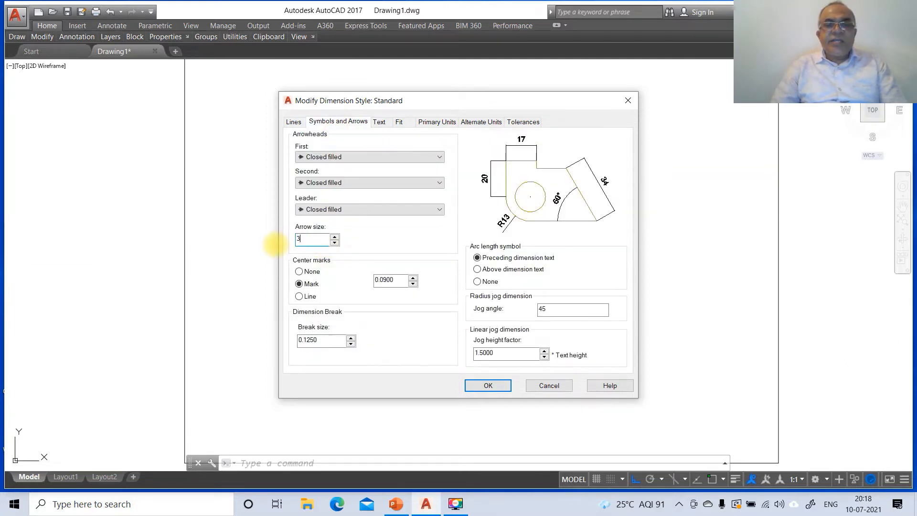
left_click(293, 122)
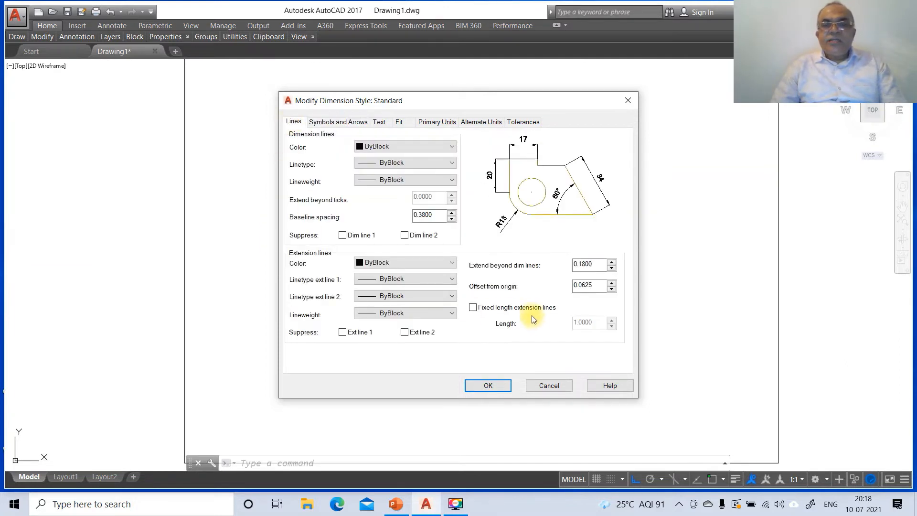
left_click_drag(595, 285, 568, 287)
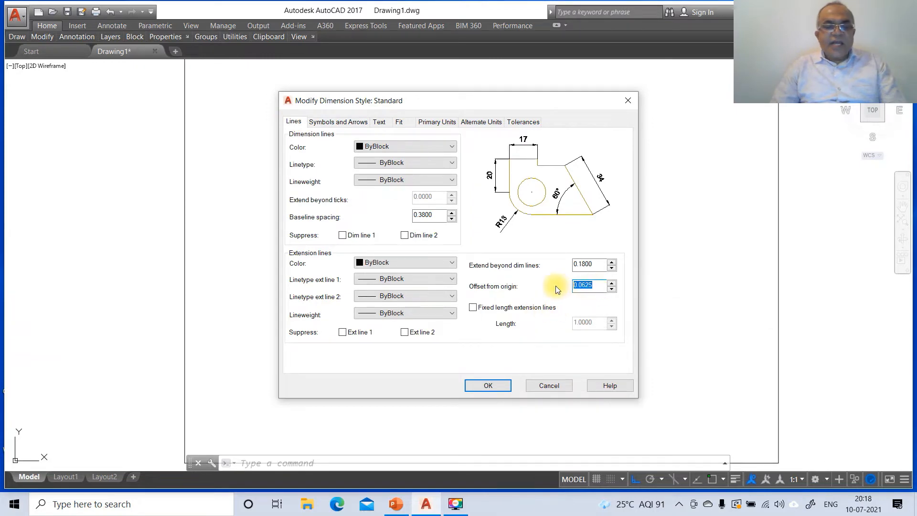
type("2")
left_click(499, 386)
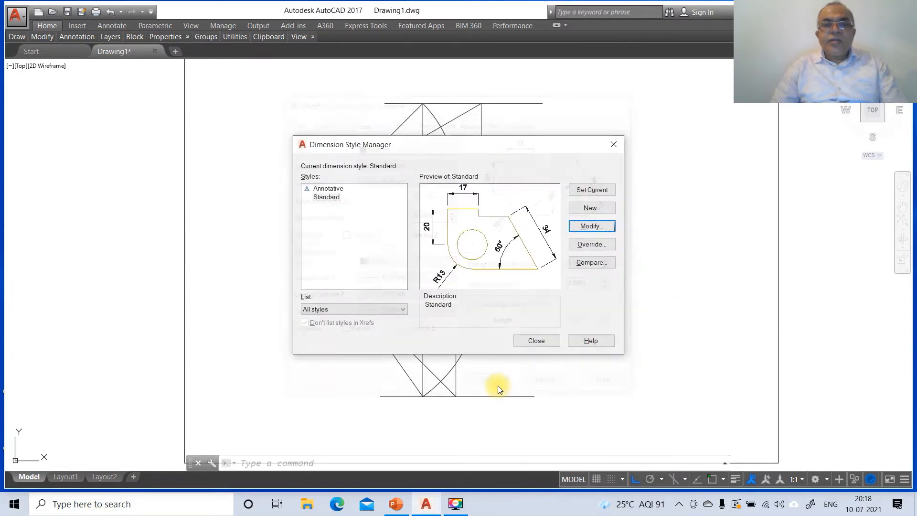
left_click(537, 340)
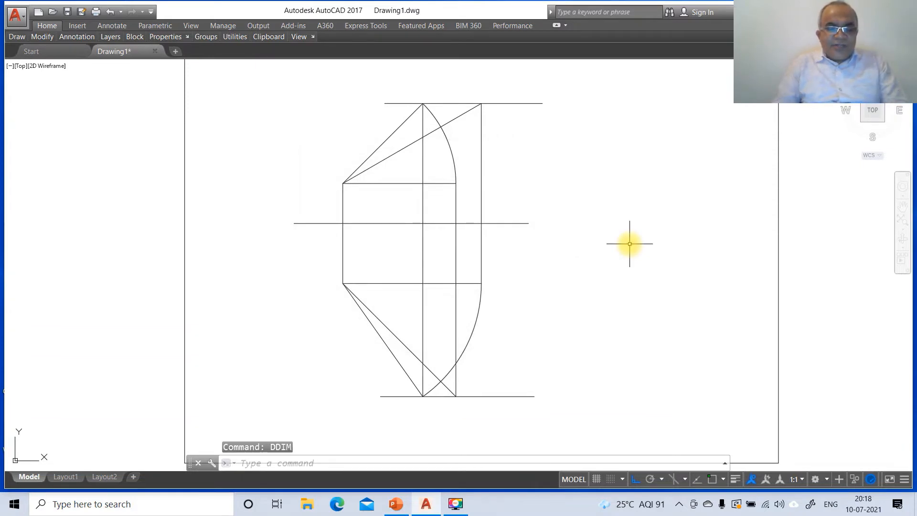
- Dimension the vertical distance from the upper left corner a' to the XY line using intersection snaps, placing it just left of the projector
type("DIM")
key("Return")
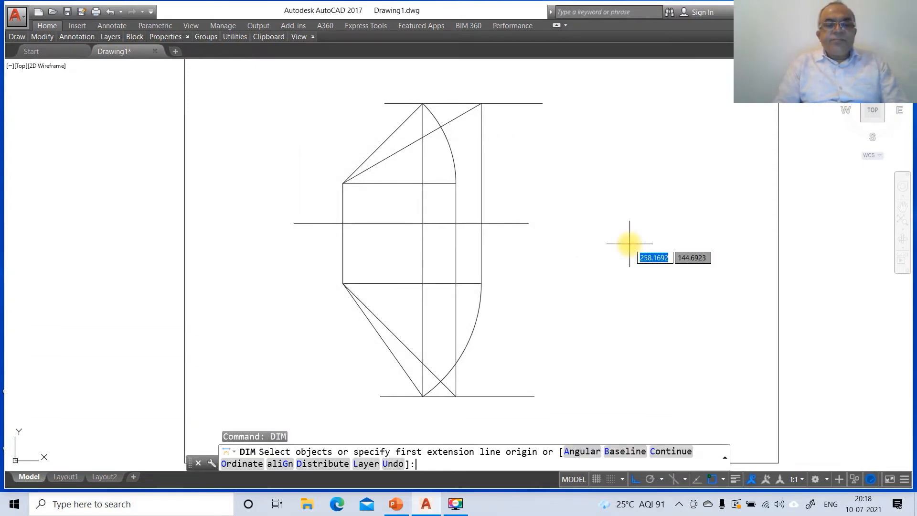
type("INT")
key("Return")
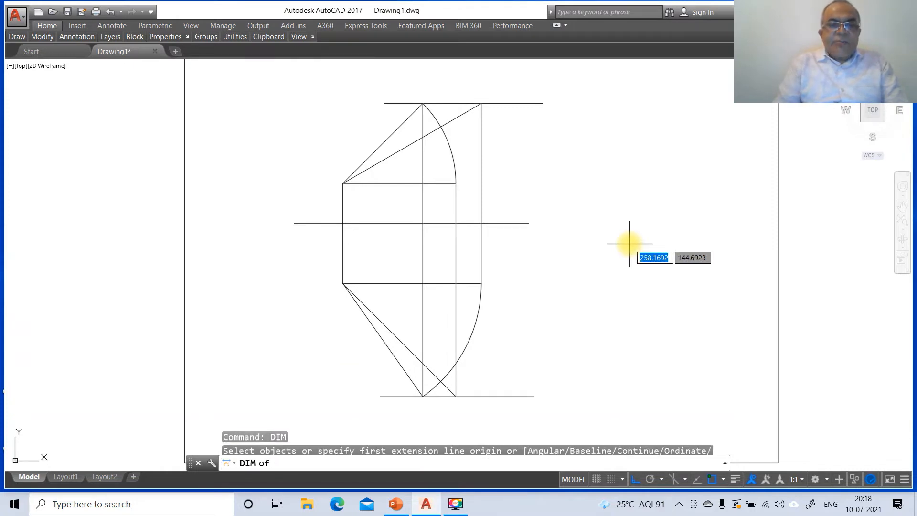
left_click(342, 183)
type("INT")
key("Return")
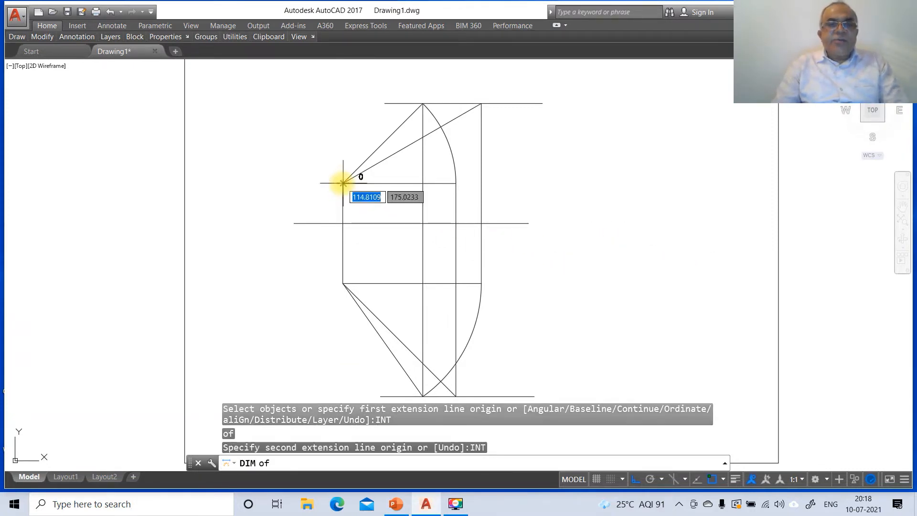
left_click(342, 222)
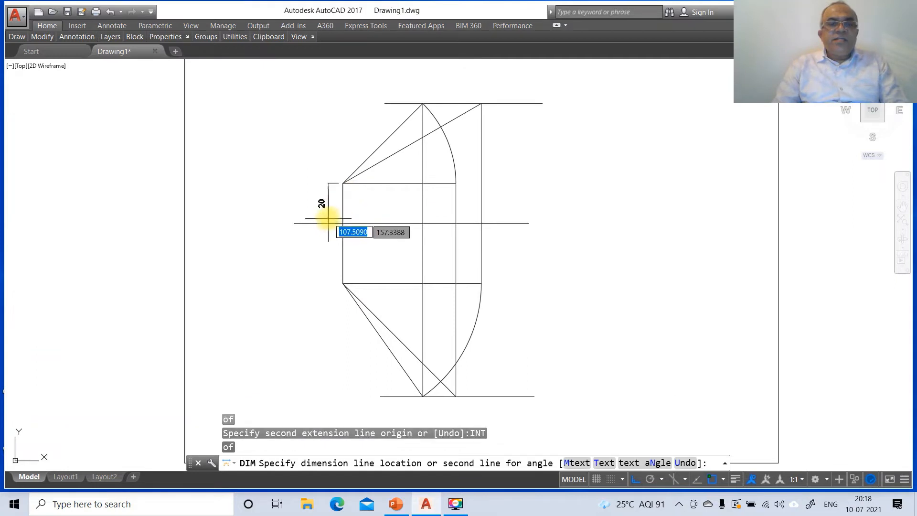
left_click(327, 220)
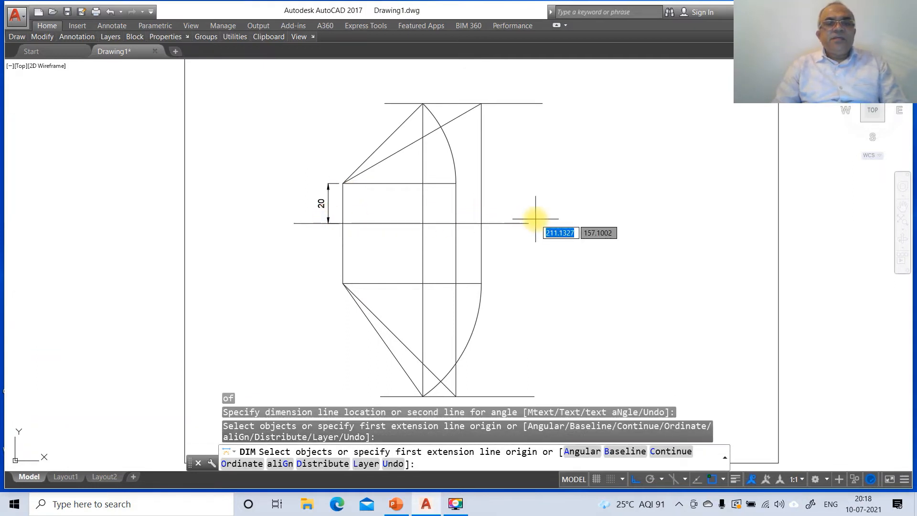
- Dimension the vertical distance from the lower left corner a to the XY line using intersection snaps, in line with the dimension above
type("IN")
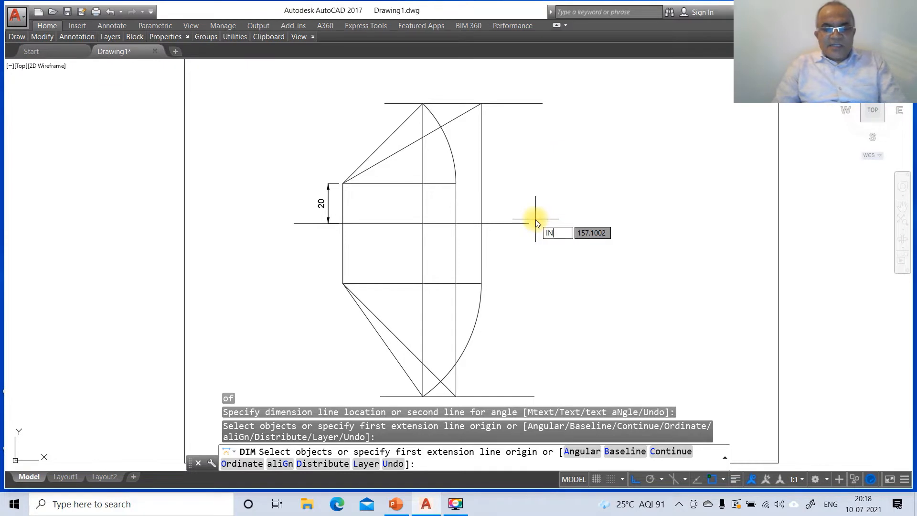
type("T")
key("Return")
left_click(344, 284)
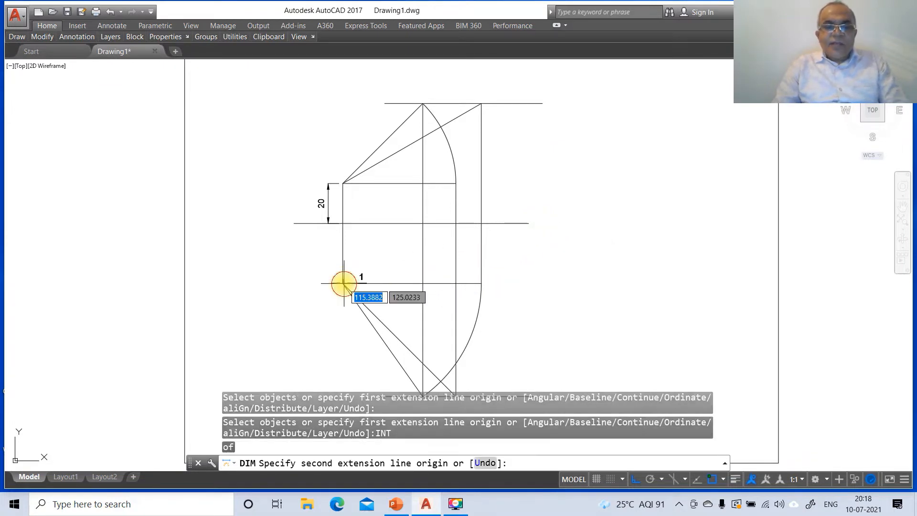
type("INT")
key("Return")
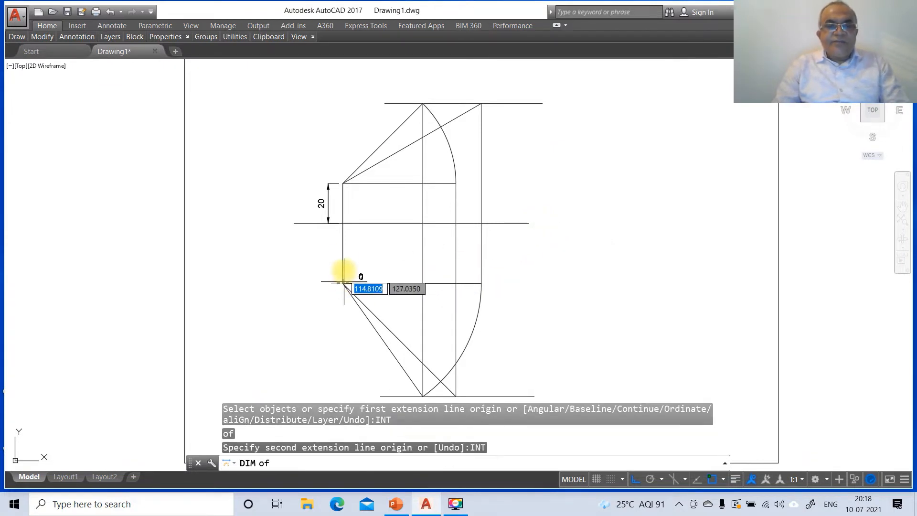
left_click(343, 223)
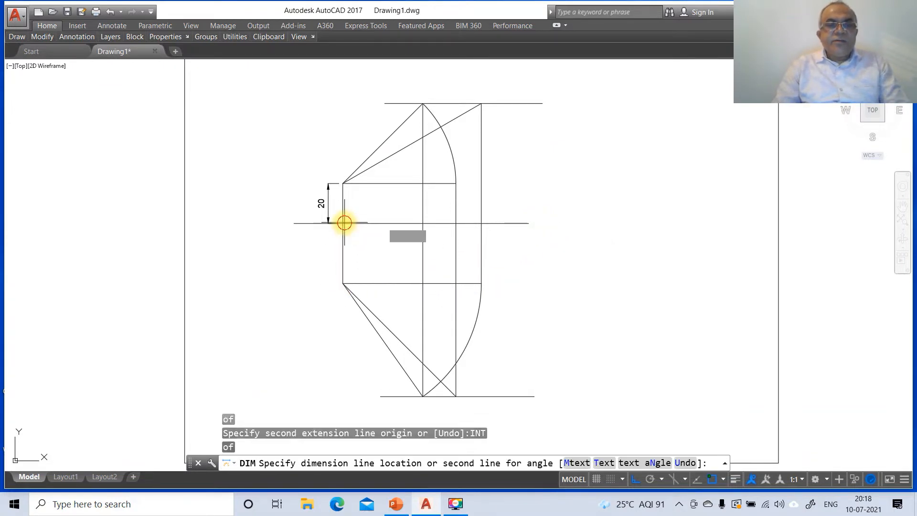
left_click(328, 245)
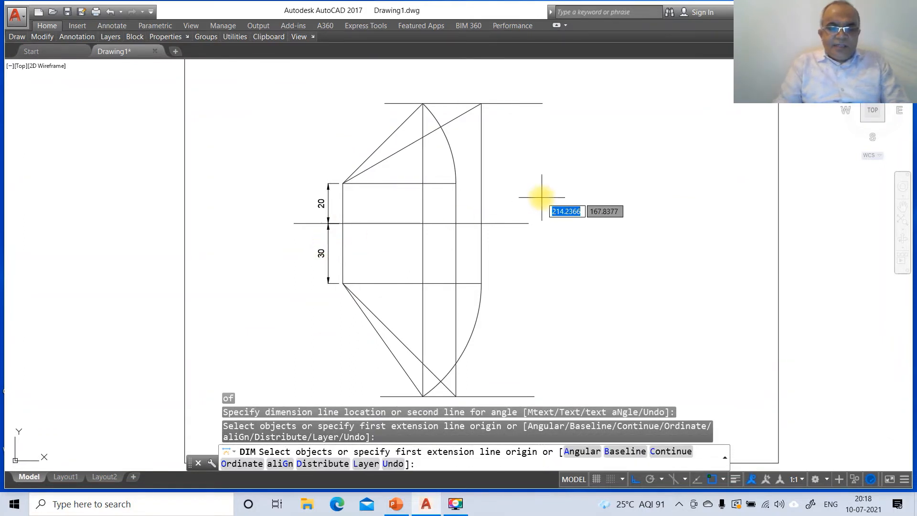
type("INT")
key("Return")
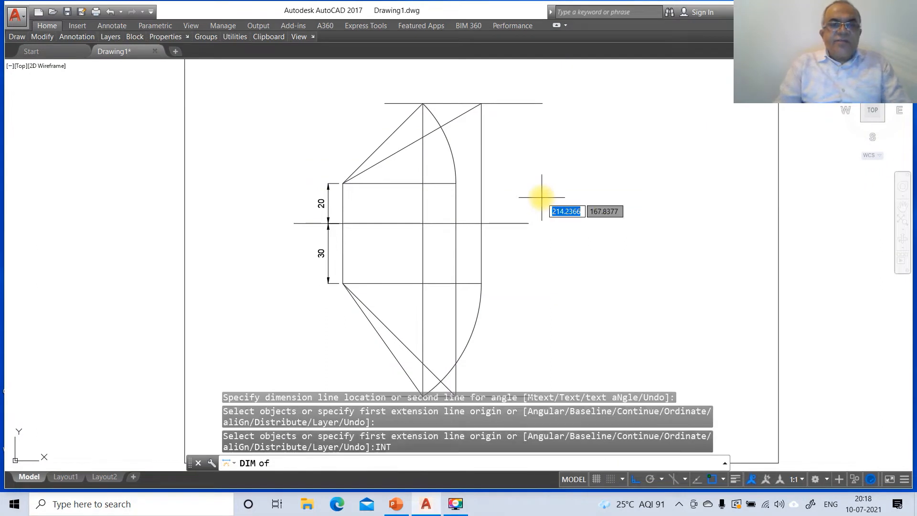
left_click(343, 183)
type("IN")
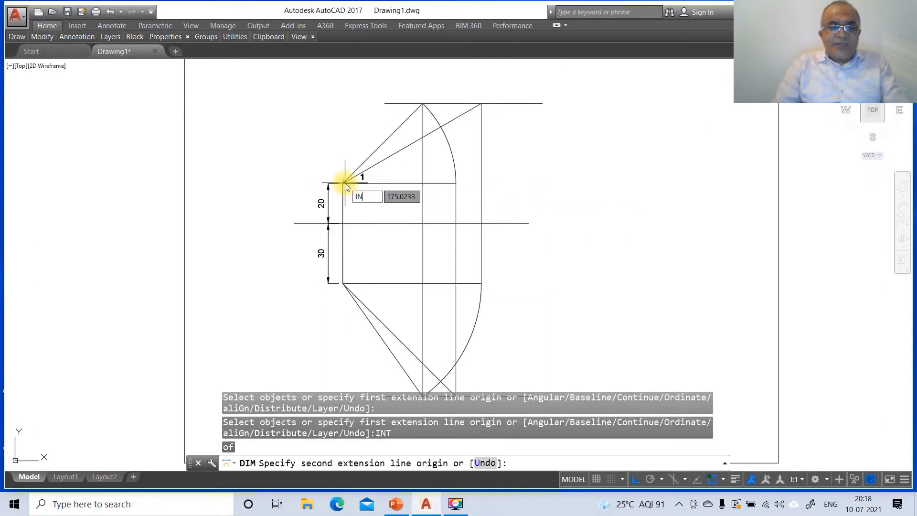
type("T")
key("Return")
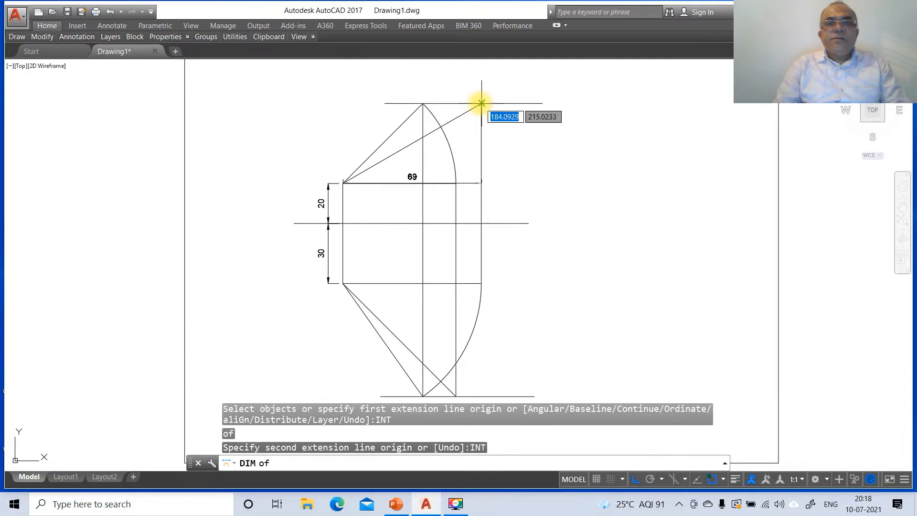
left_click(481, 102)
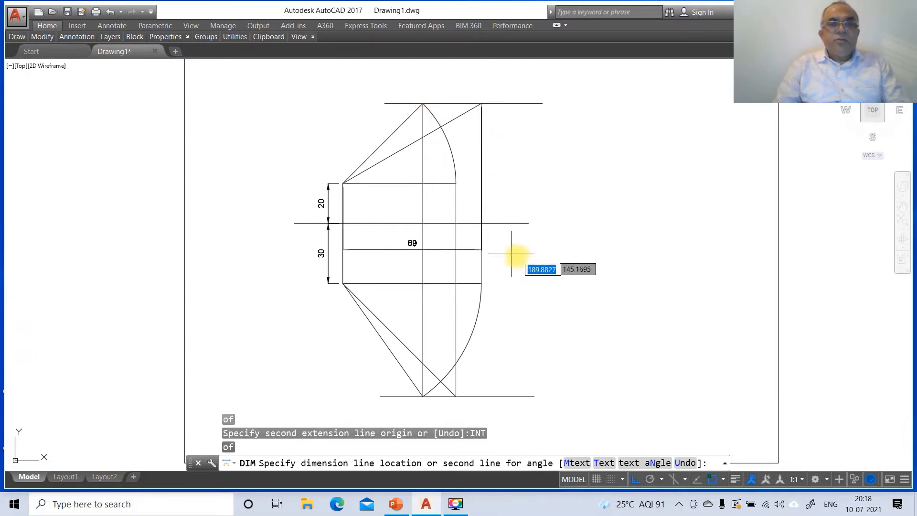
key("Escape")
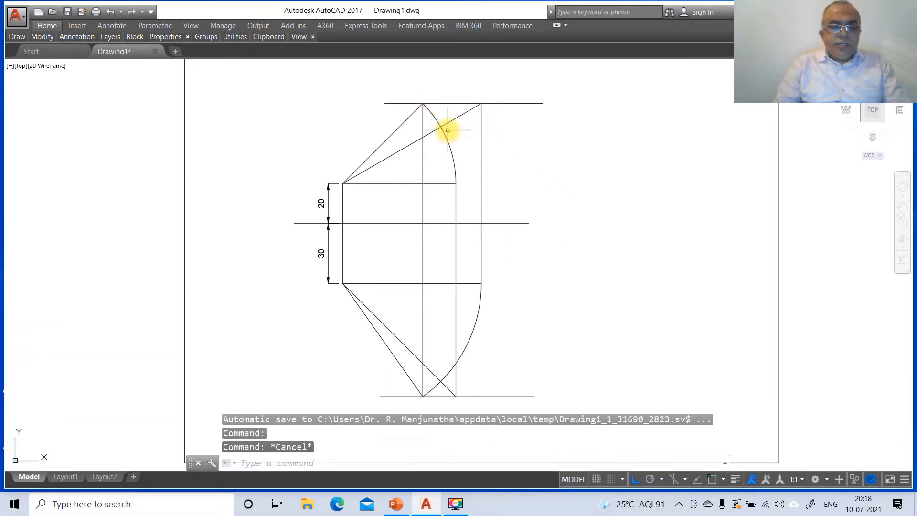
- Add an aligned dimension from corner a' to the upper end of the rightmost projector using intersection snaps, placing it above the inclined lines
key("Return")
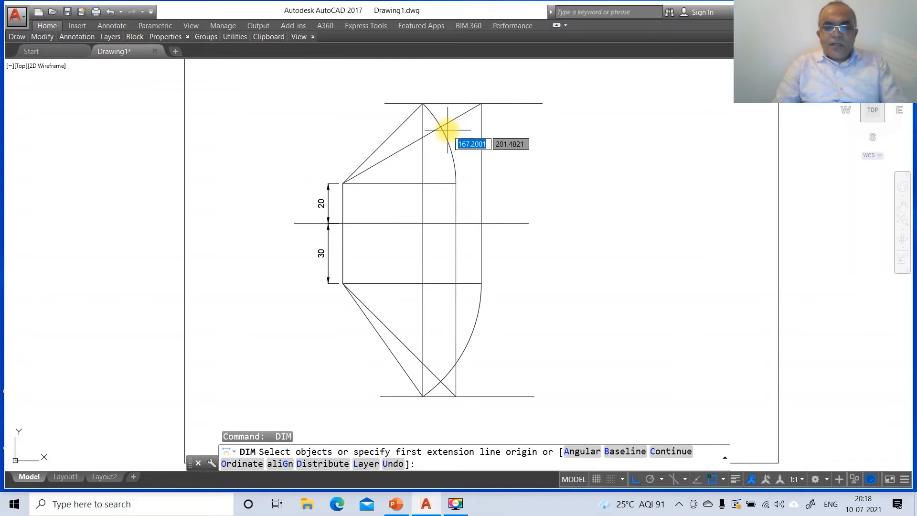
key("Return")
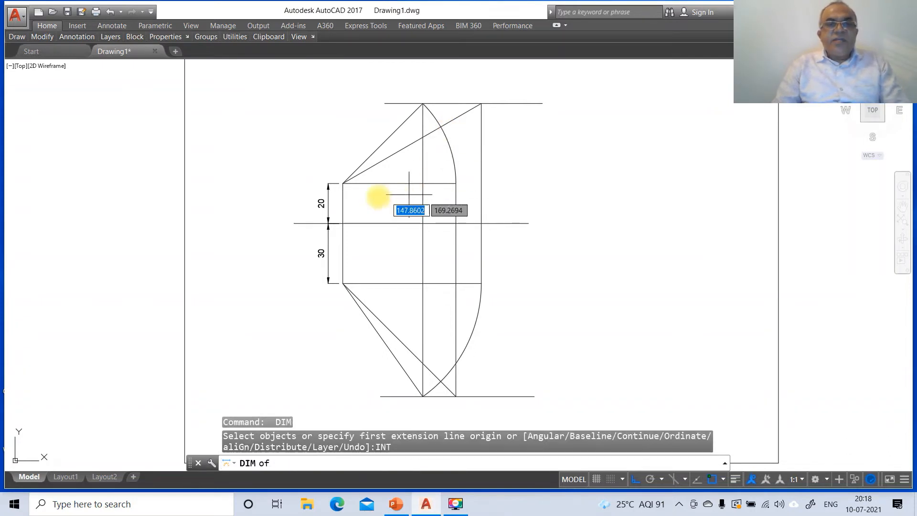
left_click(342, 184)
type("IN")
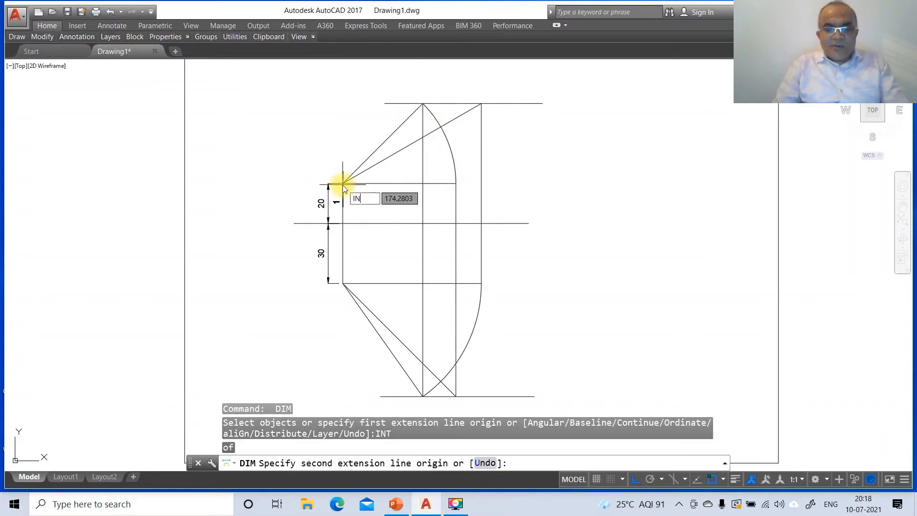
type("T")
key("Return")
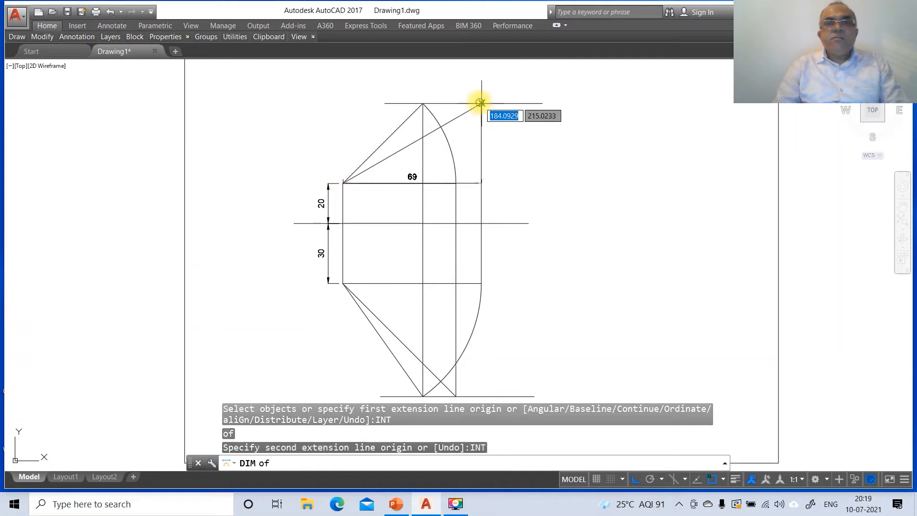
left_click(480, 103)
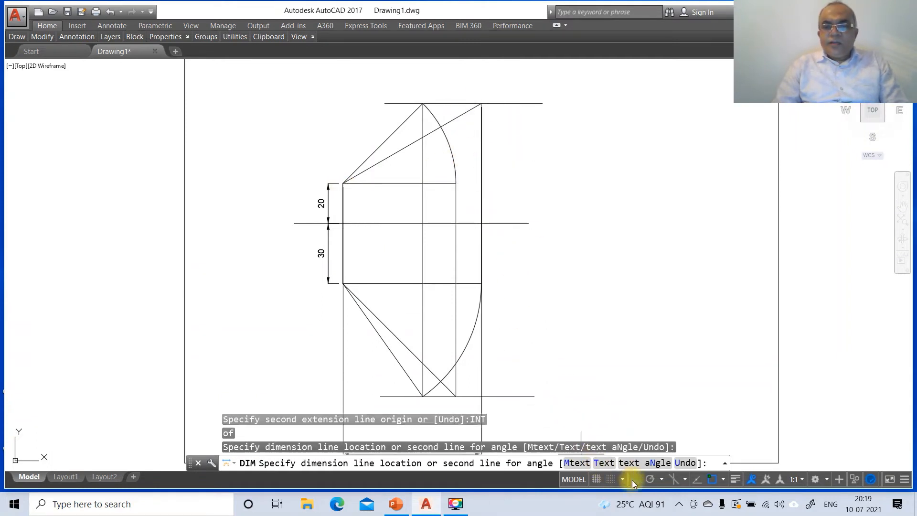
left_click(366, 108)
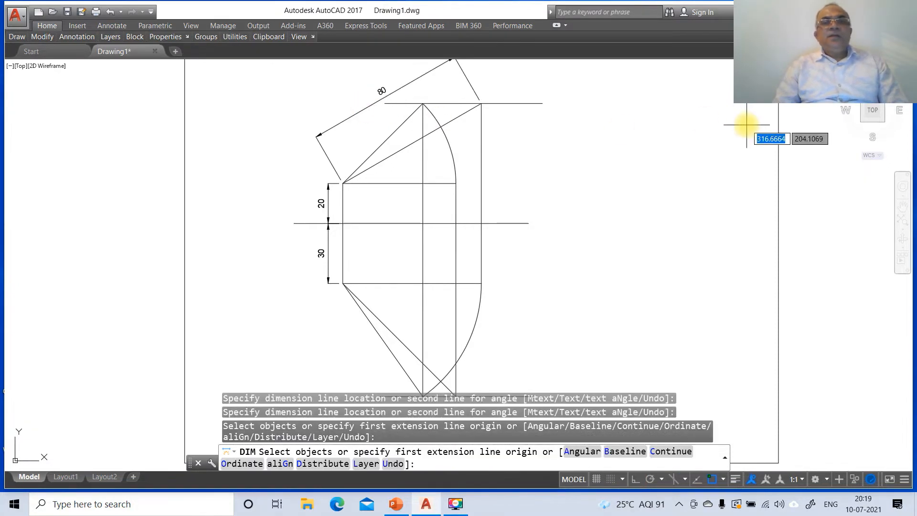
- Shorten the left end of the uppermost horizontal line with BREAK so it clears the aligned dimension
type("BR")
key("Escape")
key("Escape")
key("Escape")
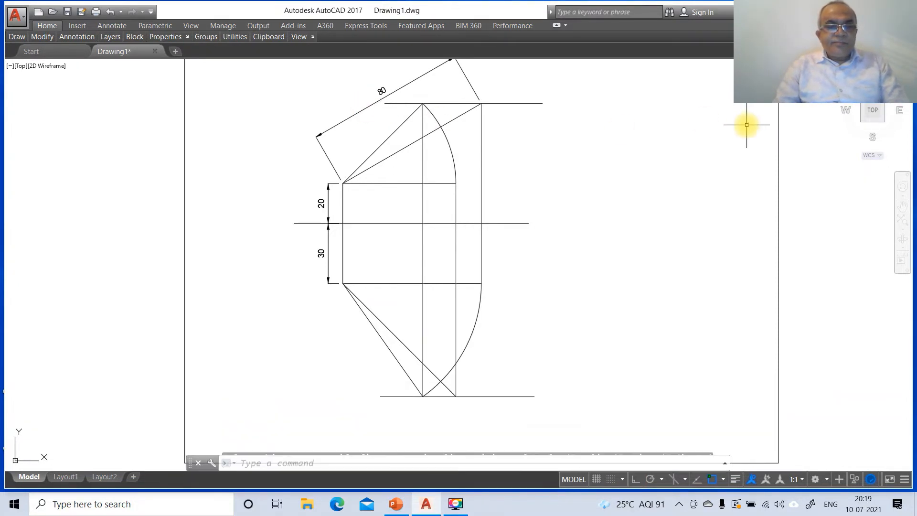
type("BR")
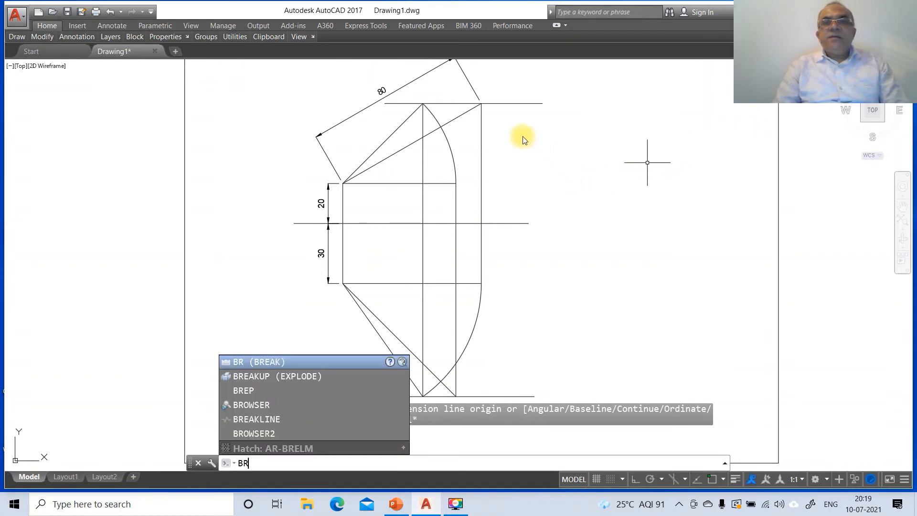
key("Return")
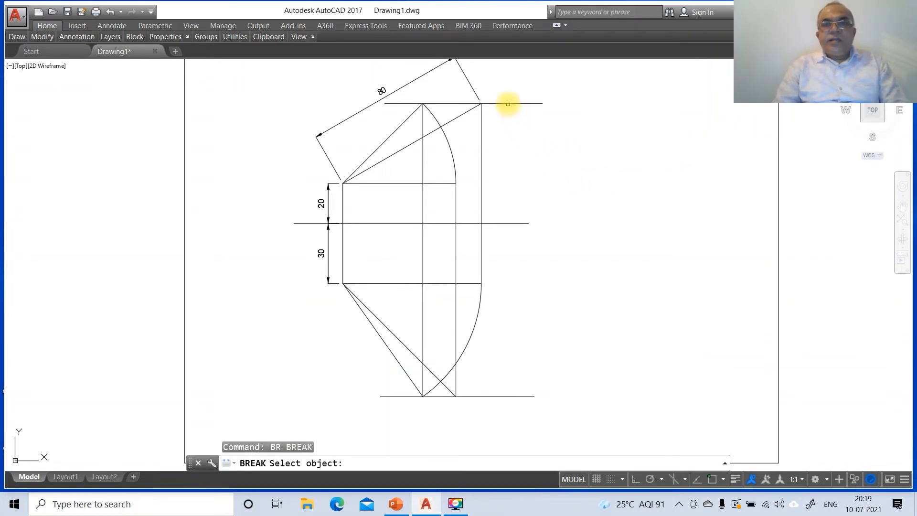
left_click(412, 104)
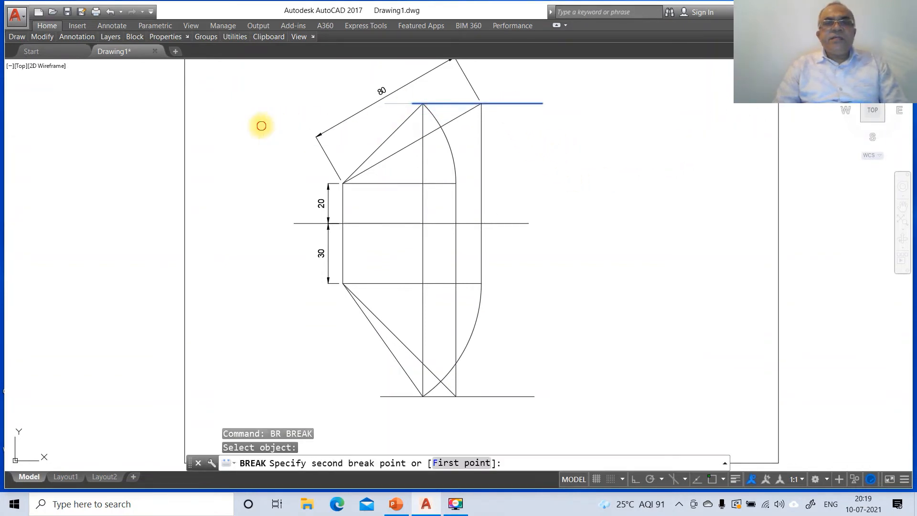
left_click(260, 126)
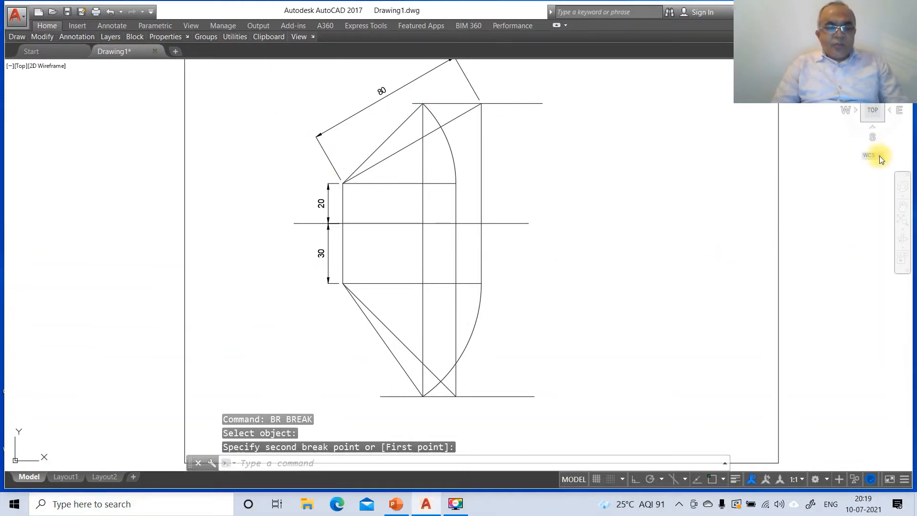
- Add an angular dimension at a' between the lower inclined line and the horizontal line, placing its arc between them
type("DIM")
key("Return")
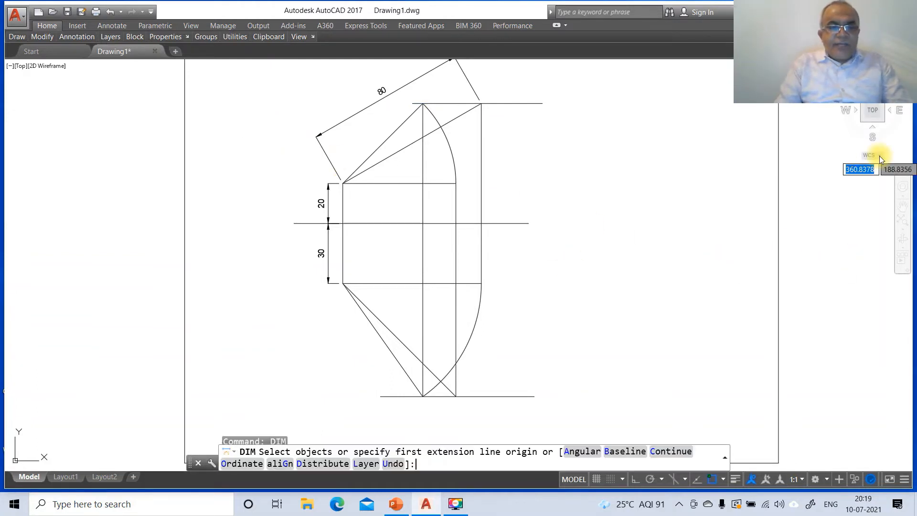
type("A")
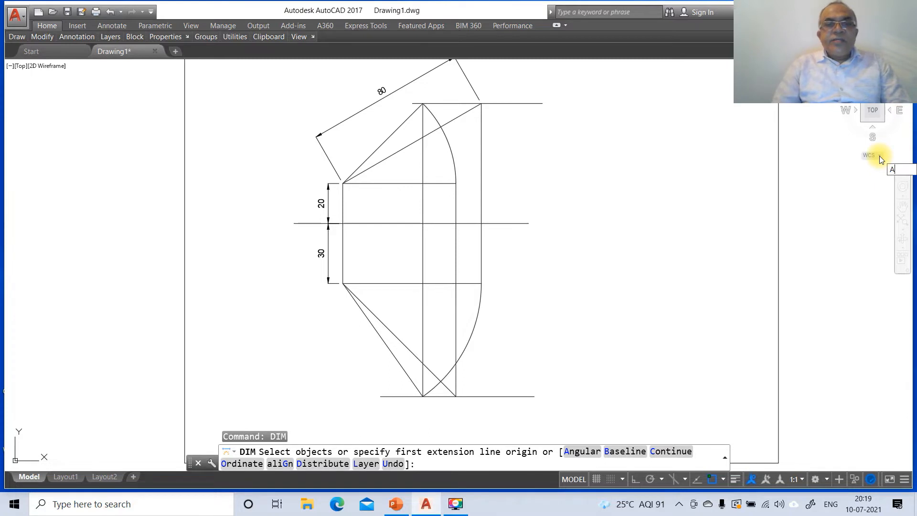
key("Return")
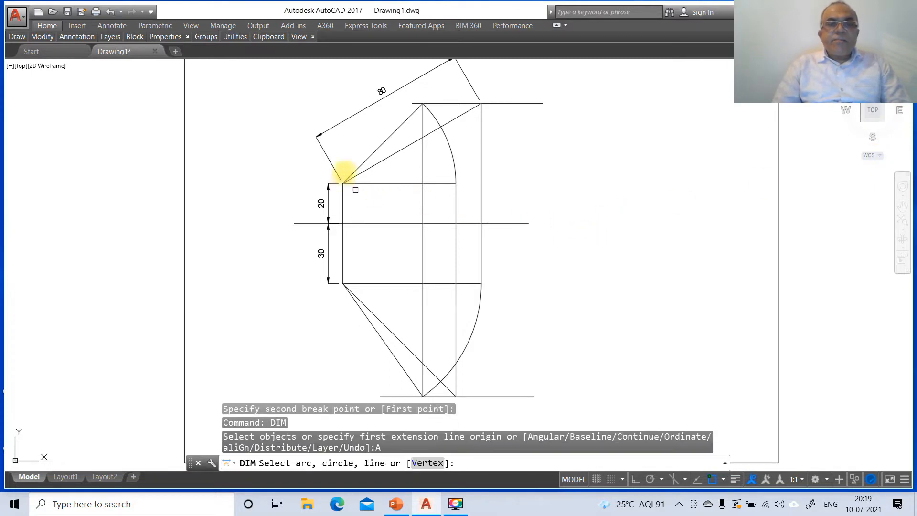
left_click(369, 167)
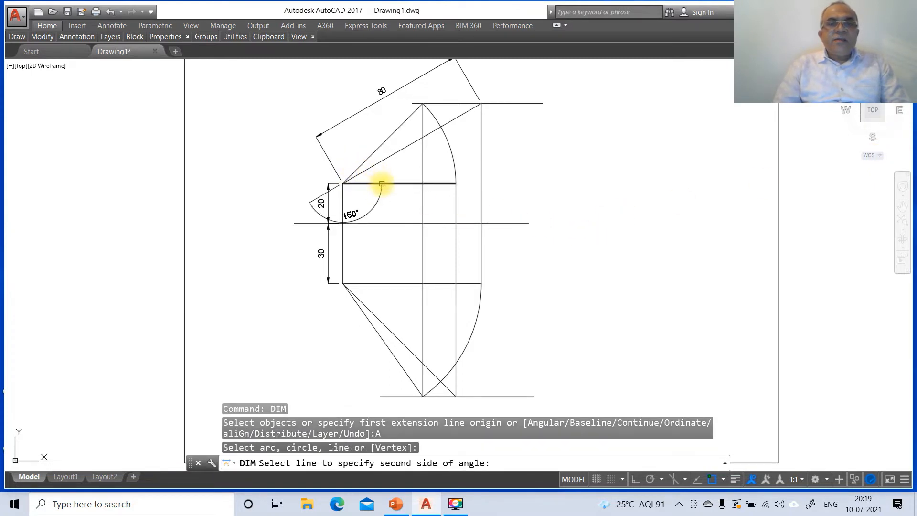
left_click(381, 184)
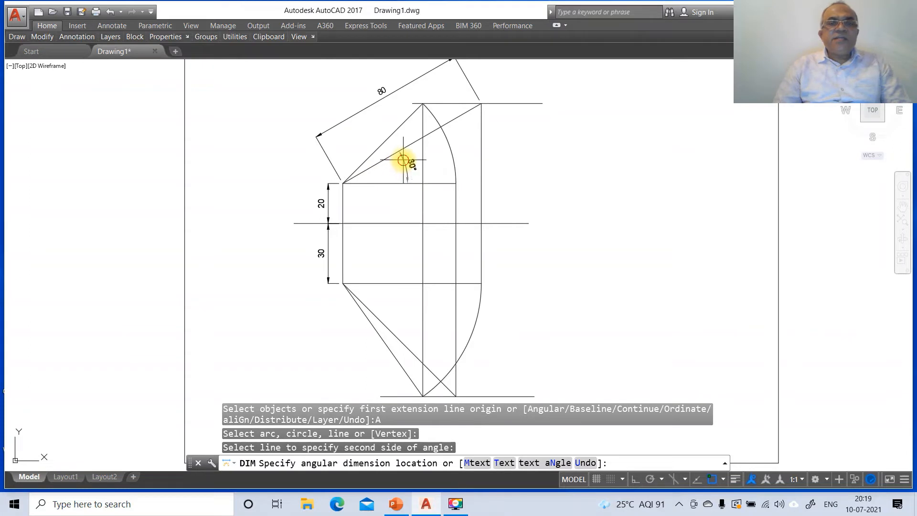
left_click(403, 160)
key("Return")
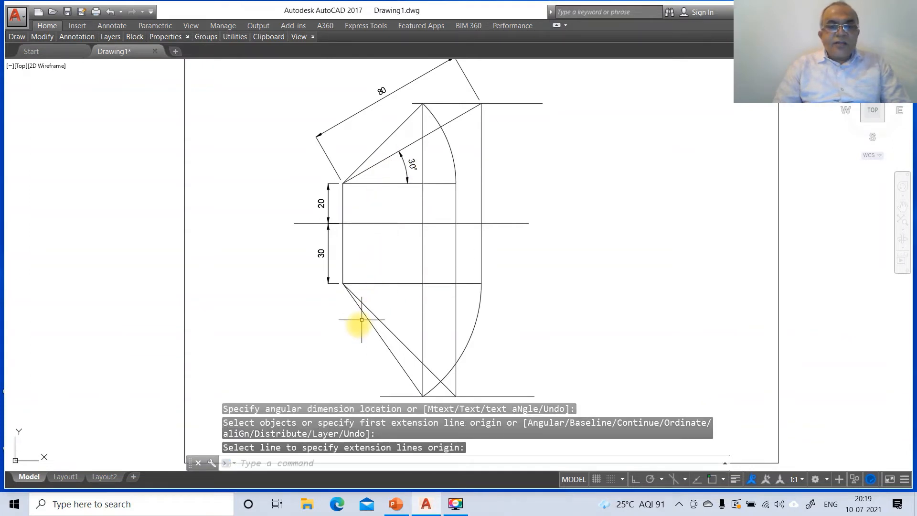
key("Escape")
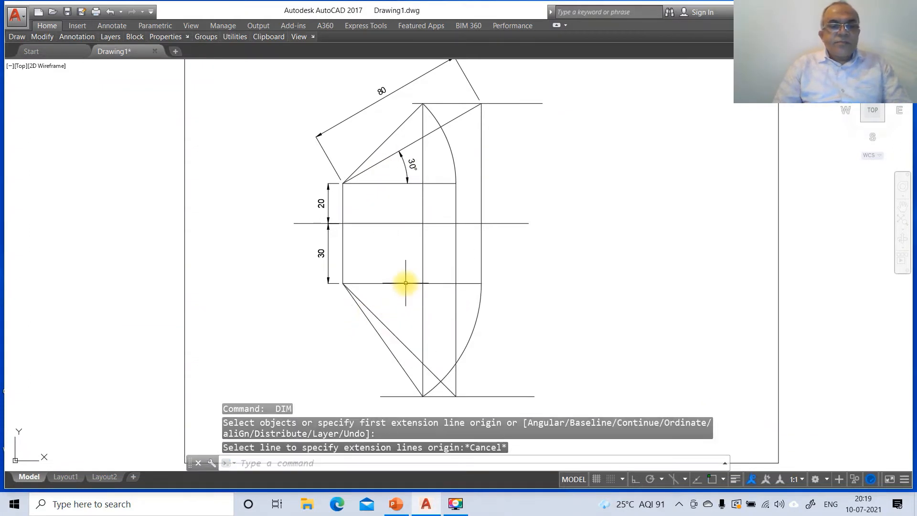
key("Return")
key("Return")
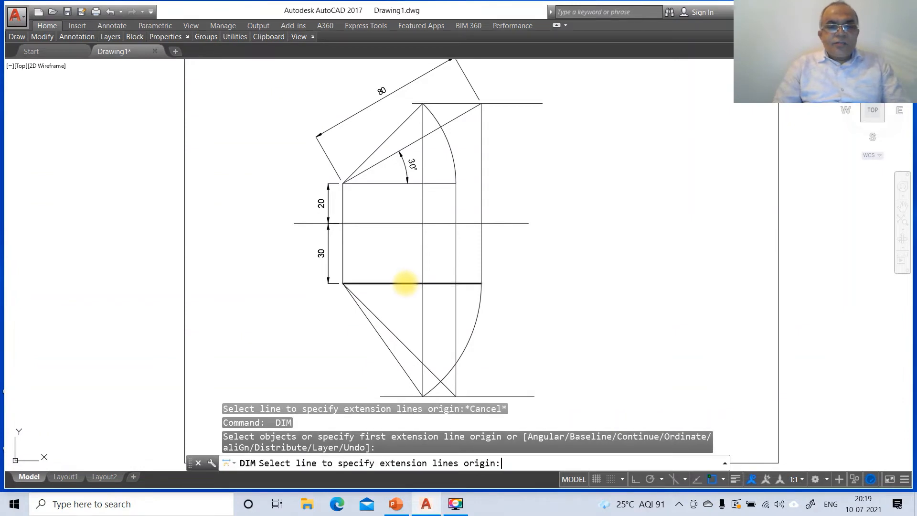
key("Escape")
key("Escape")
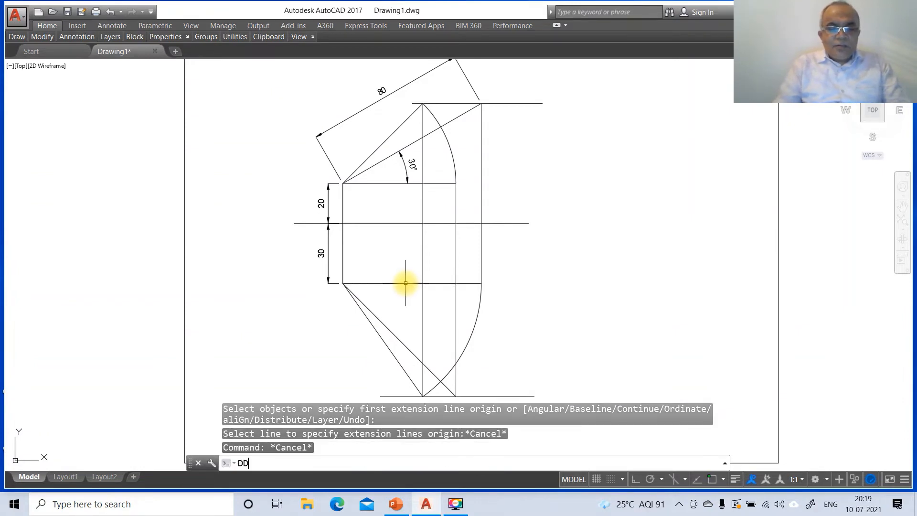
type("DDIM")
key("Return")
key("Escape")
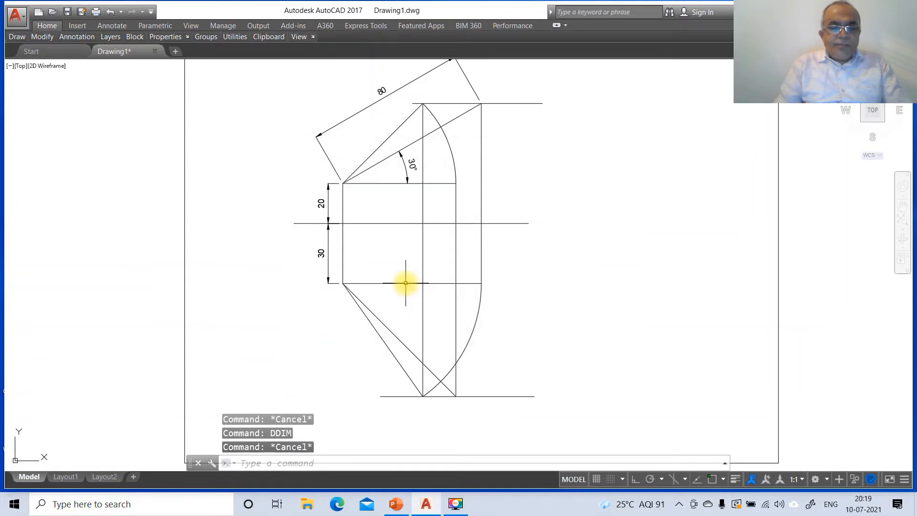
type("DIM")
key("Return")
type("A")
key("Return")
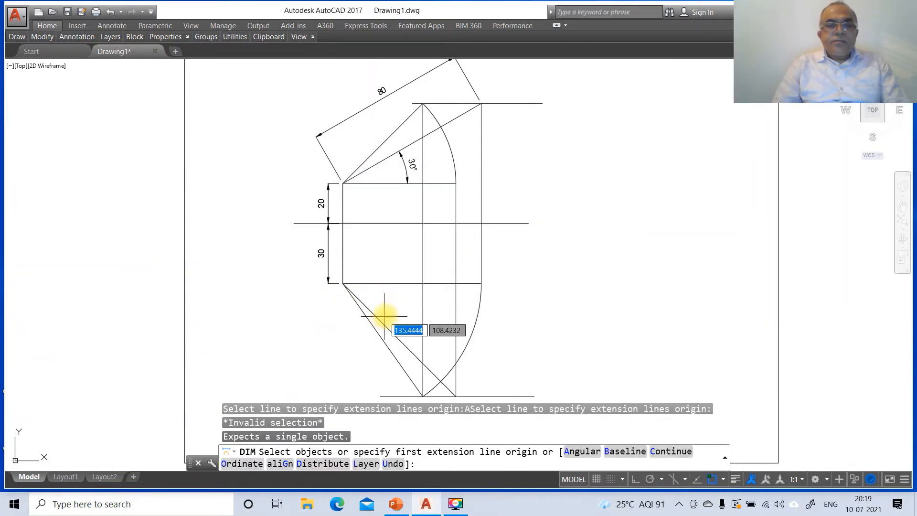
key("Escape")
key("Escape")
key("Escape")
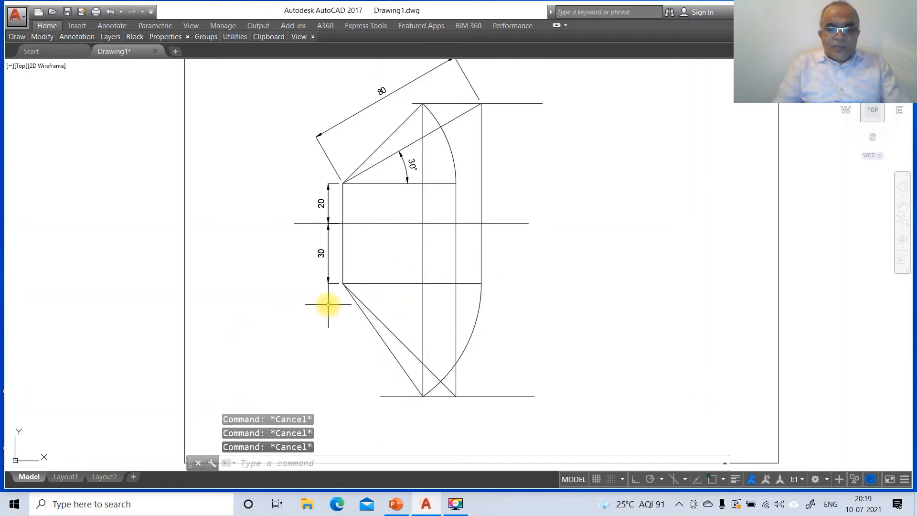
- Add an angular dimension at corner a between the shallower inclined line and the horizontal line, placing its arc between them
type("DIM")
key("Return")
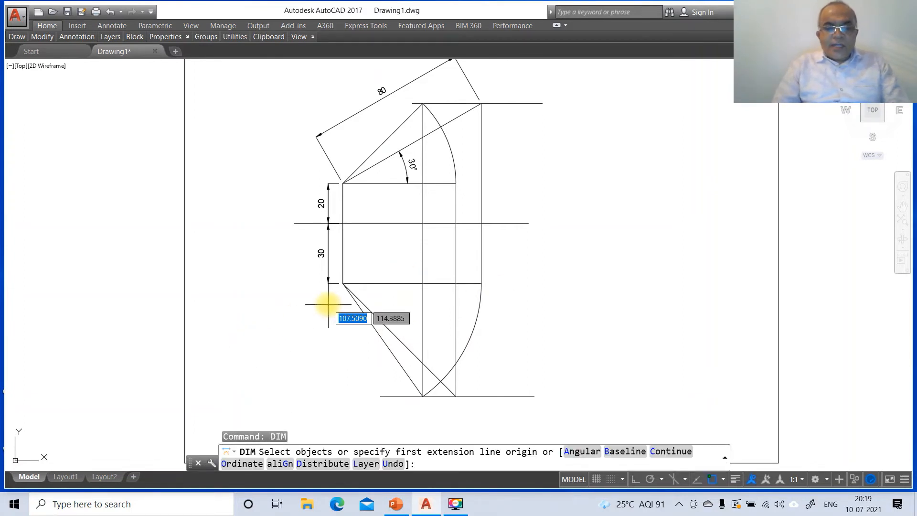
type("A")
key("Return")
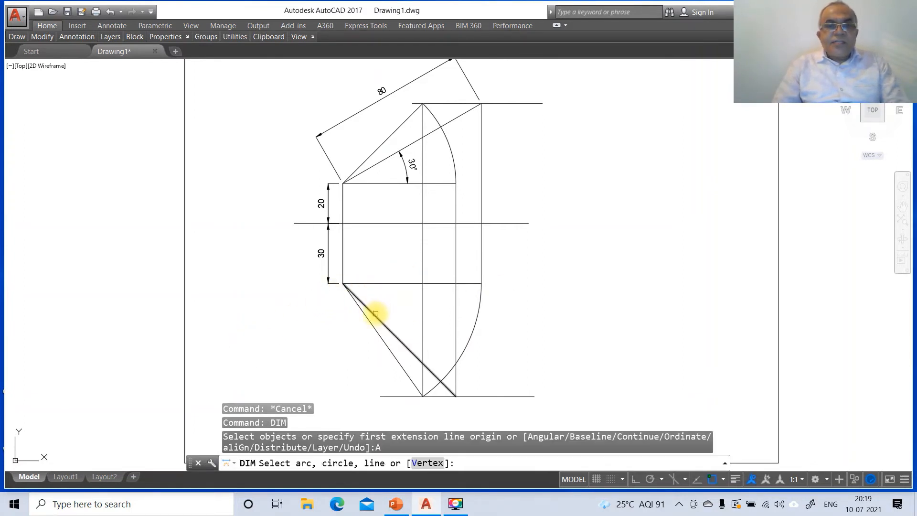
left_click(375, 314)
left_click(385, 285)
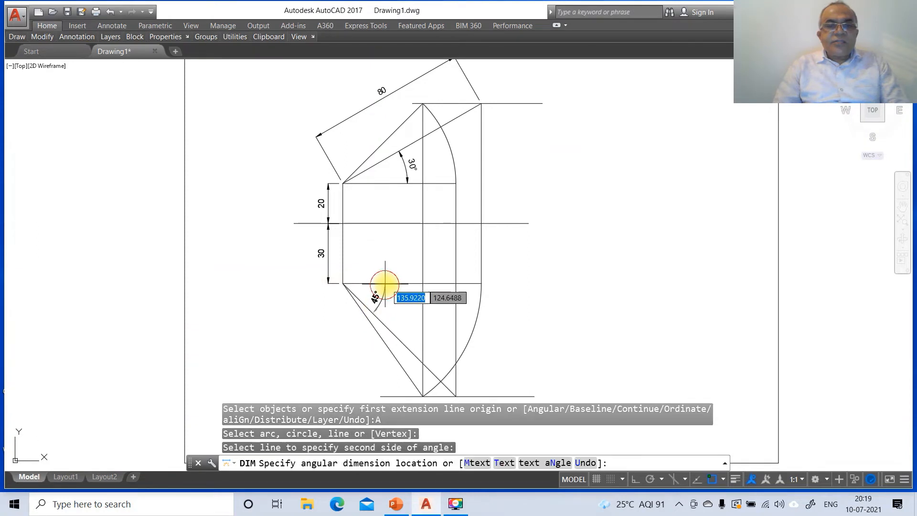
left_click(388, 283)
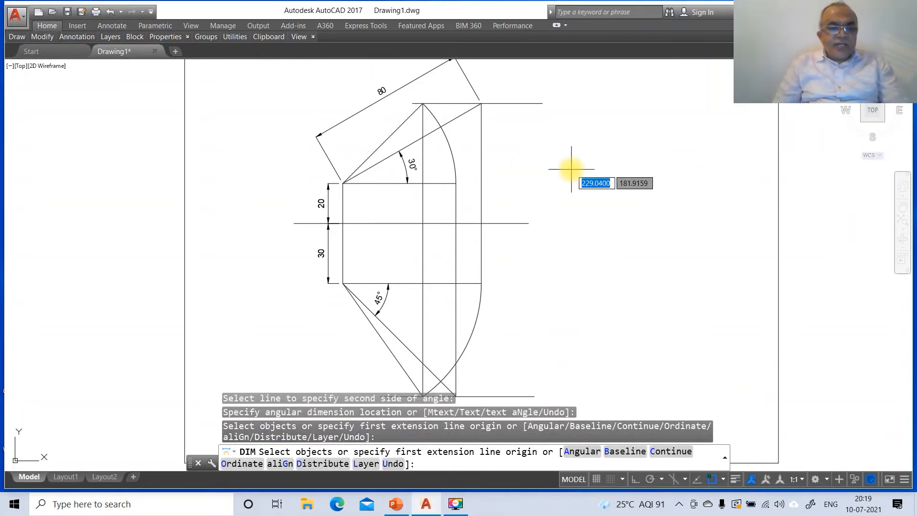
key("Escape")
key("Escape")
- Modify the Standard dimension style to set the angular dimension precision to 0.00
type("DD")
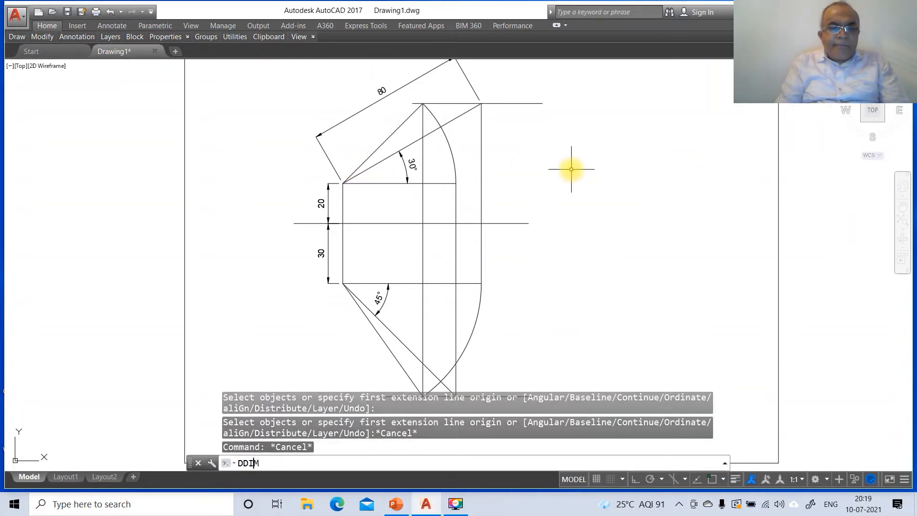
type("IM")
key("Return")
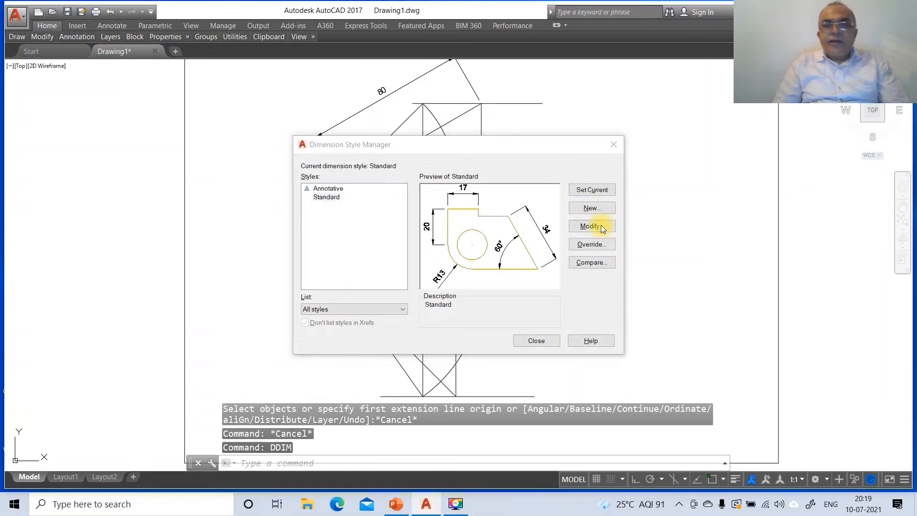
left_click(600, 226)
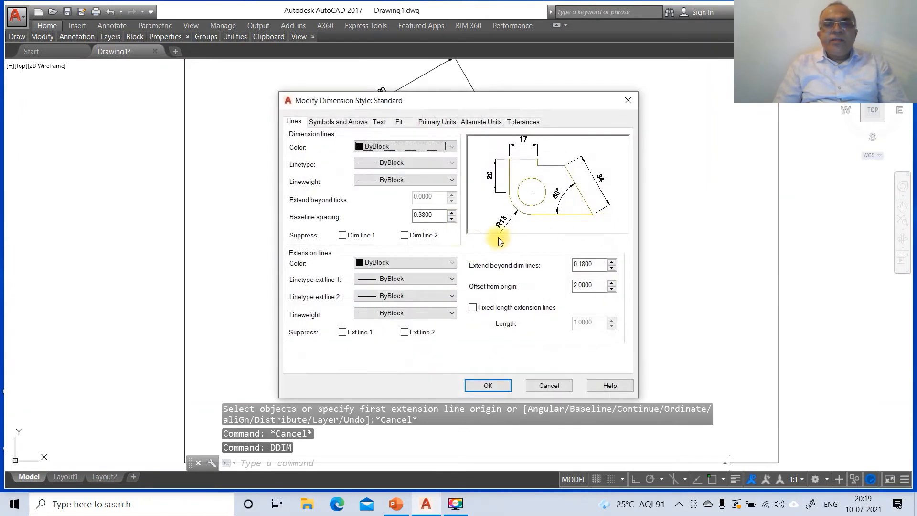
left_click(437, 122)
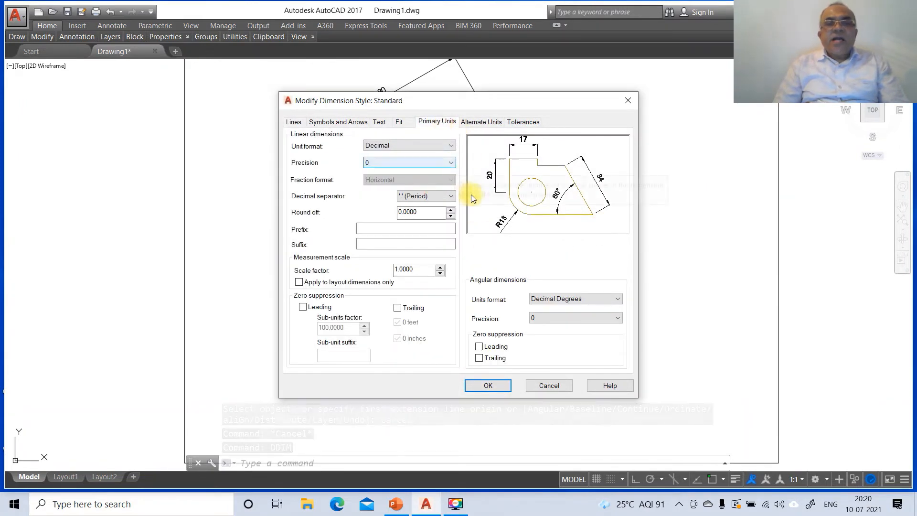
left_click(567, 317)
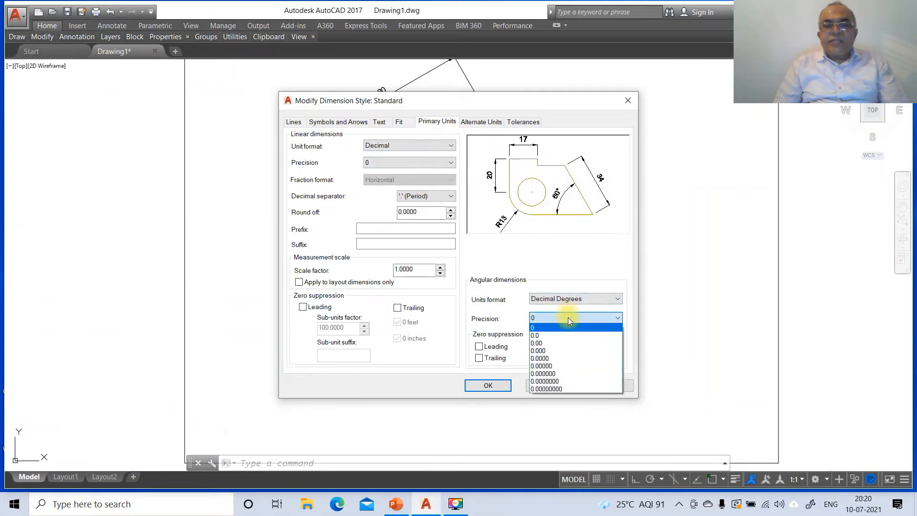
left_click(559, 343)
left_click(488, 385)
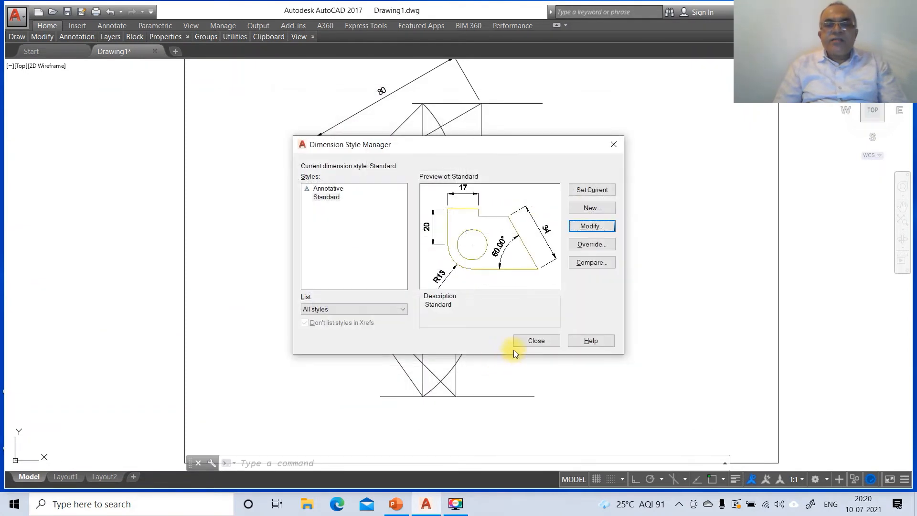
left_click(530, 340)
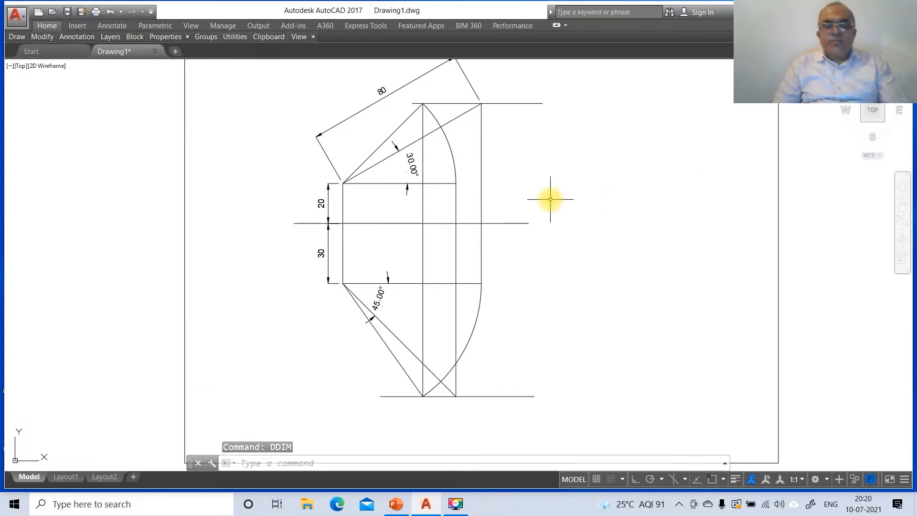
- Add an angular dimension with blank text at a' between the steeper inclined line and the horizontal line, placing its arc inside the 30° one
type("D")
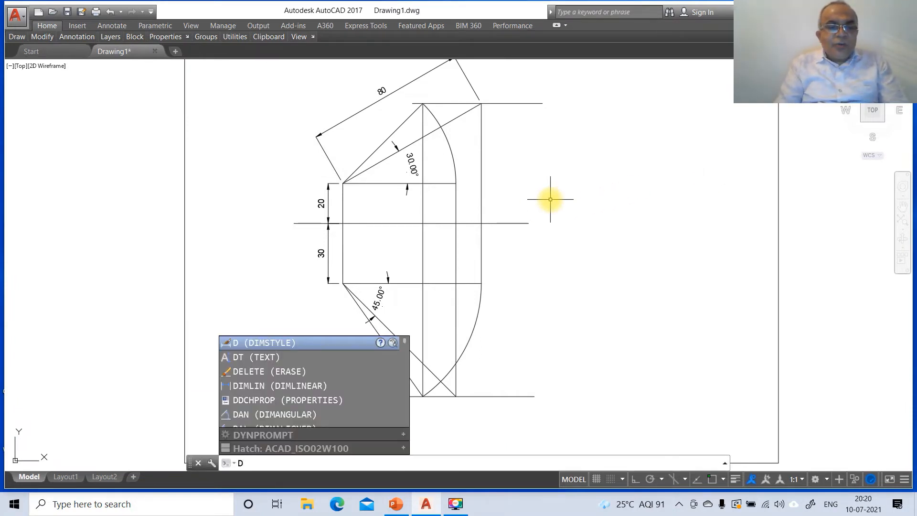
type("D")
key("BackSpace")
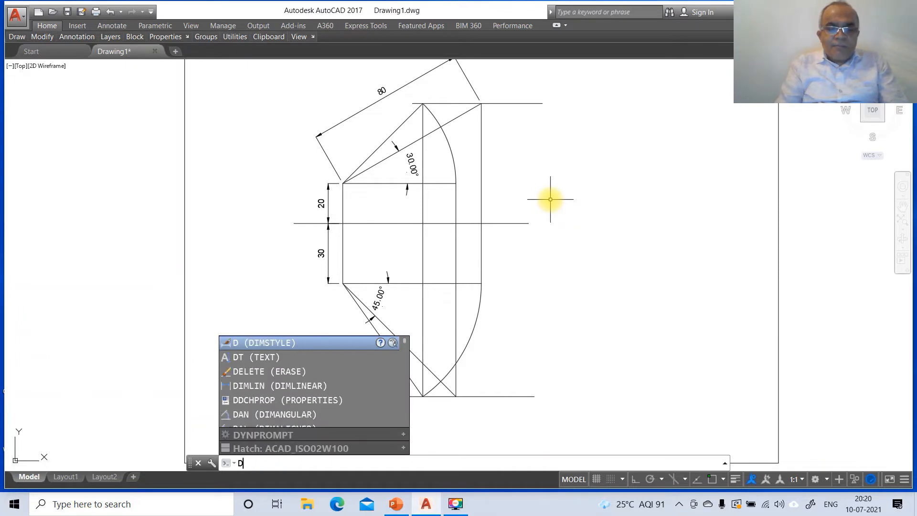
type("IM")
key("Return")
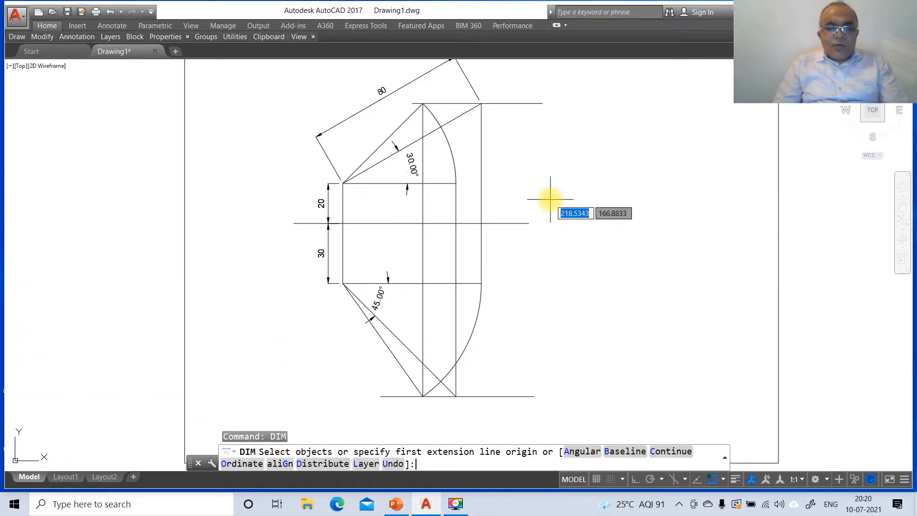
type("A")
key("Return")
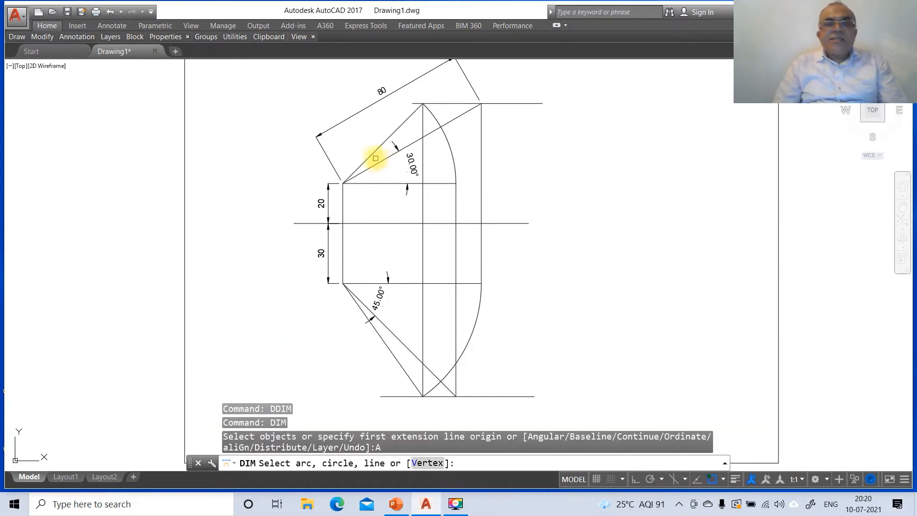
left_click(375, 152)
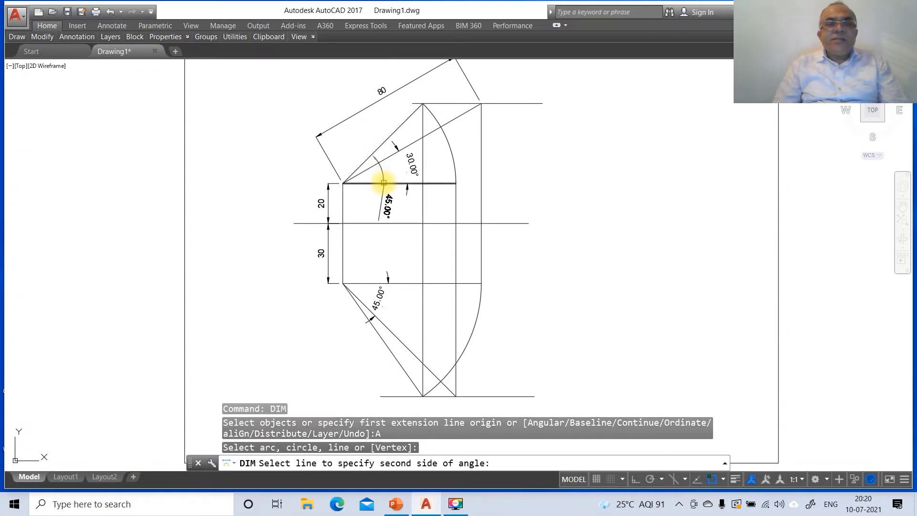
left_click(383, 182)
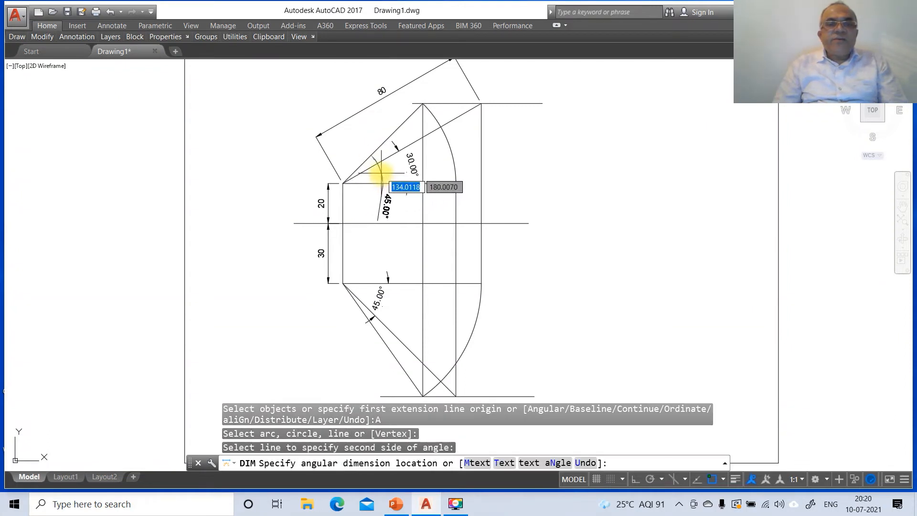
type("t")
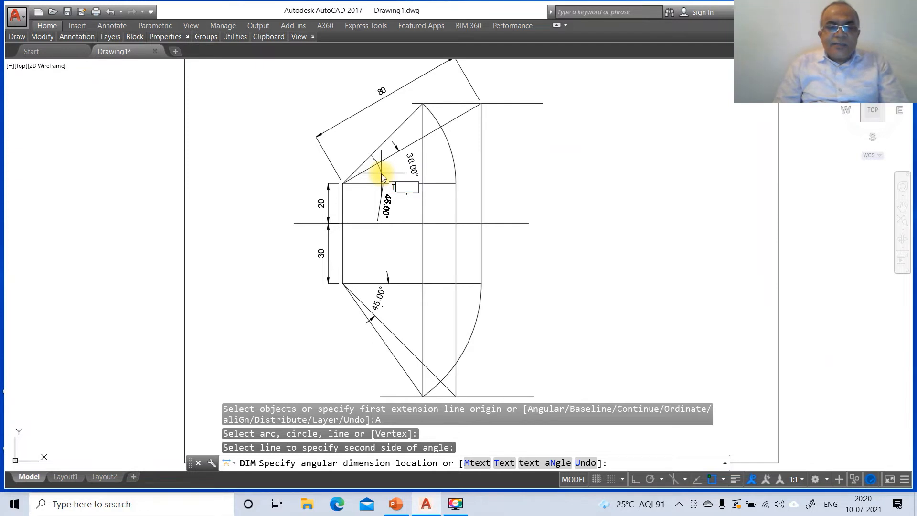
key("Return")
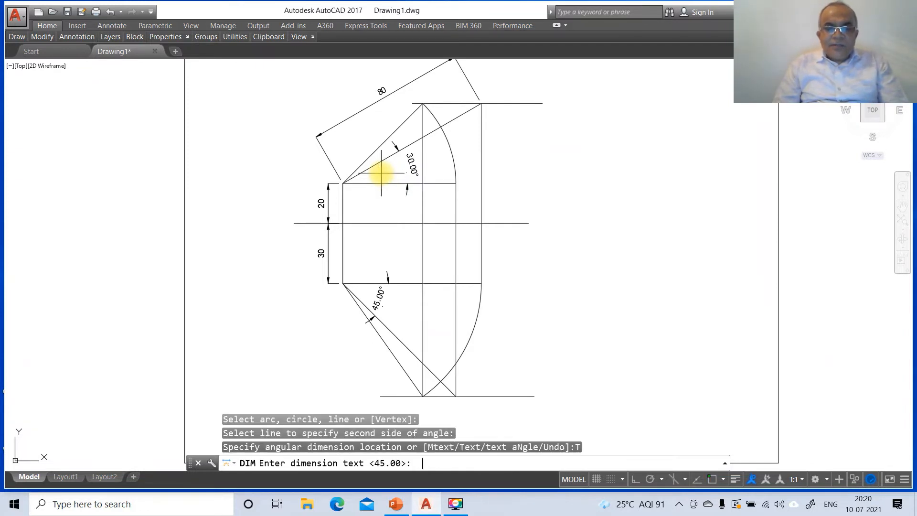
key("Return")
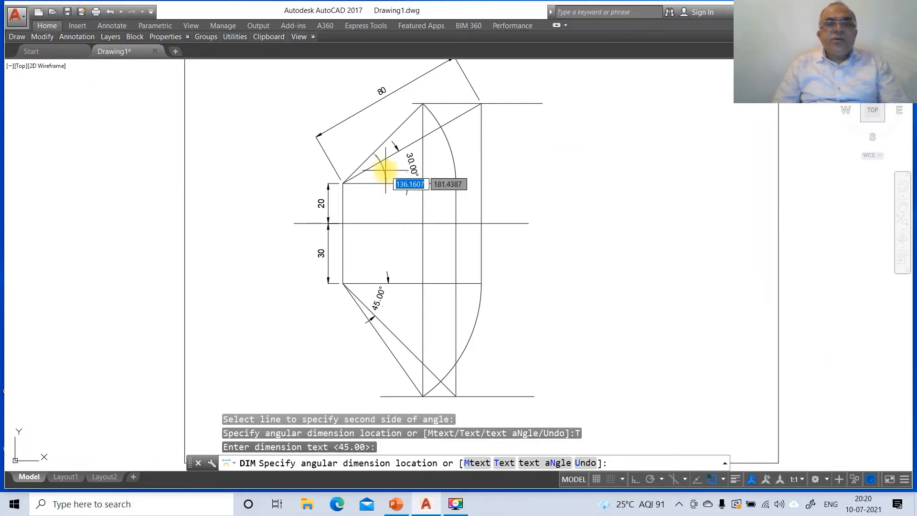
left_click(386, 168)
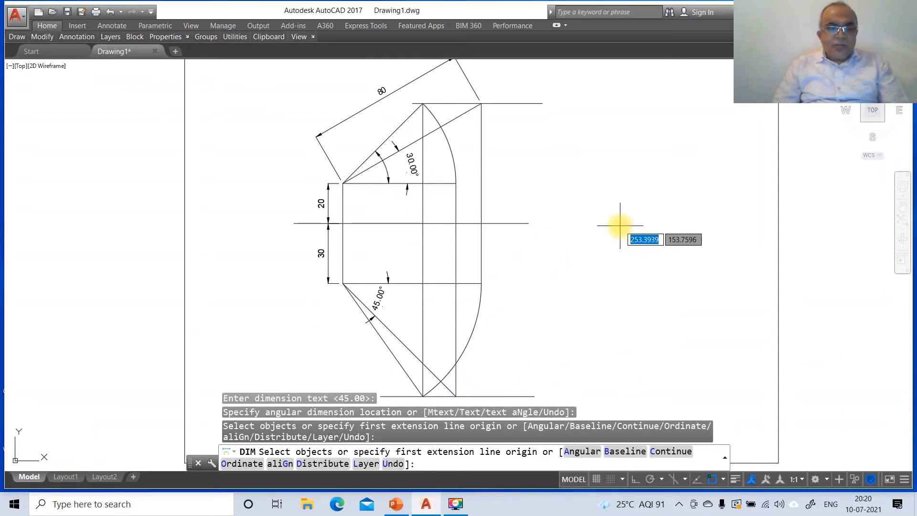
- Add an angular dimension with blank text at corner a between the steeper inclined line and the horizontal line, placing its arc outside the 45° one
type("A")
key("Return")
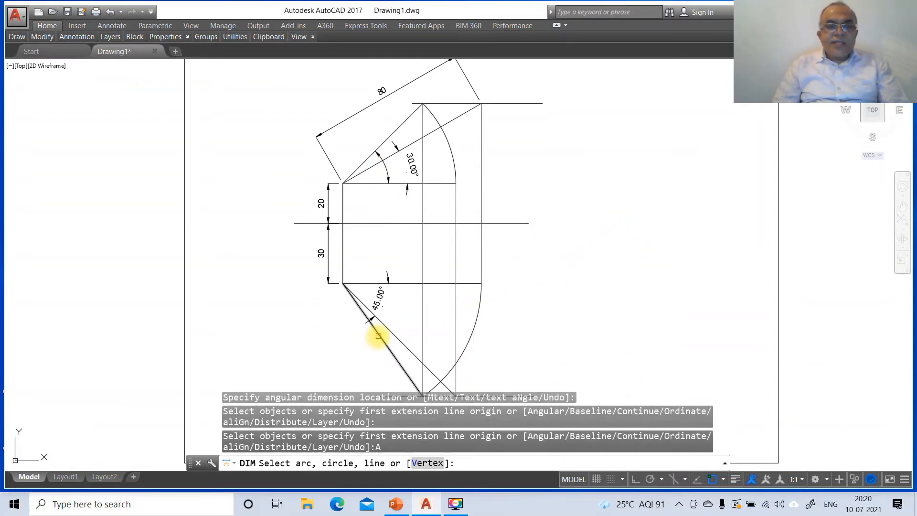
left_click(378, 336)
left_click(407, 284)
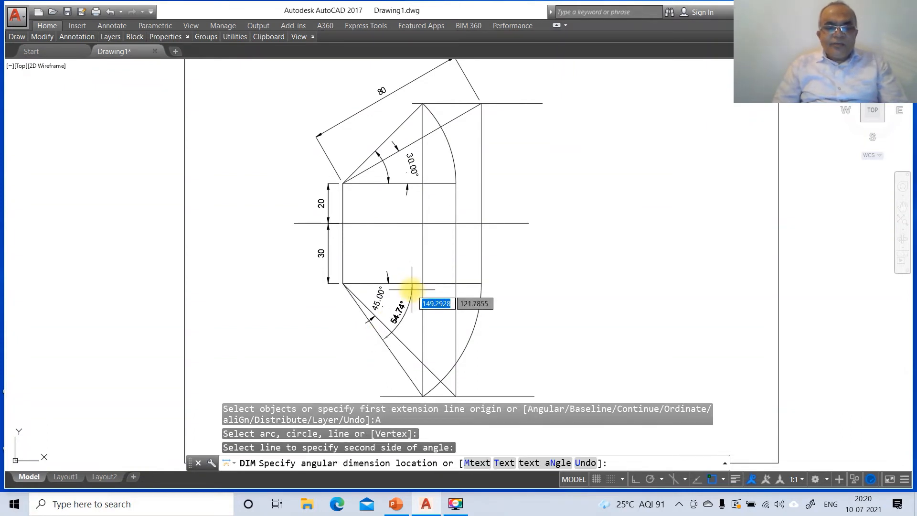
type("T")
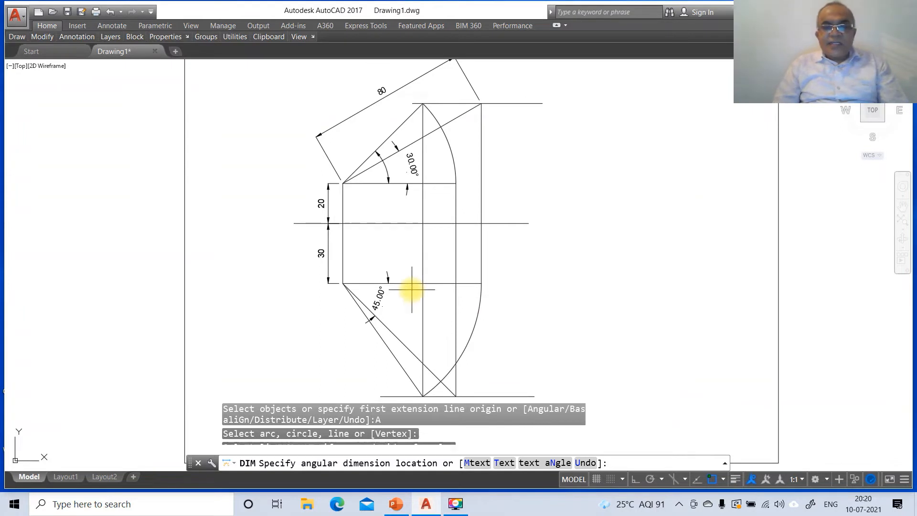
key("Return")
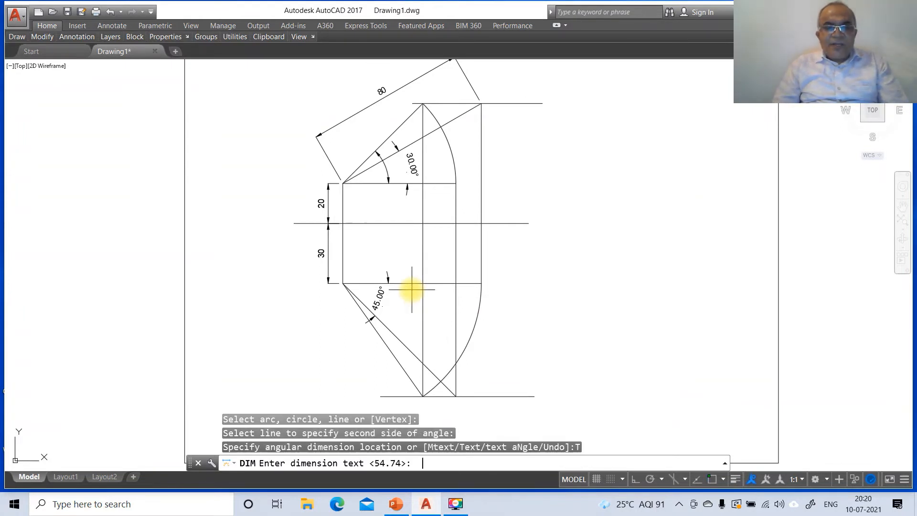
key("Return")
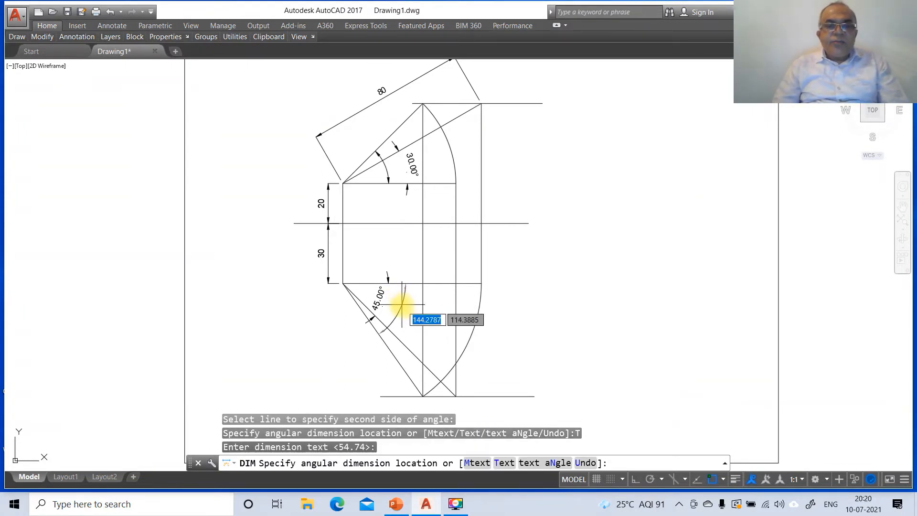
left_click(402, 304)
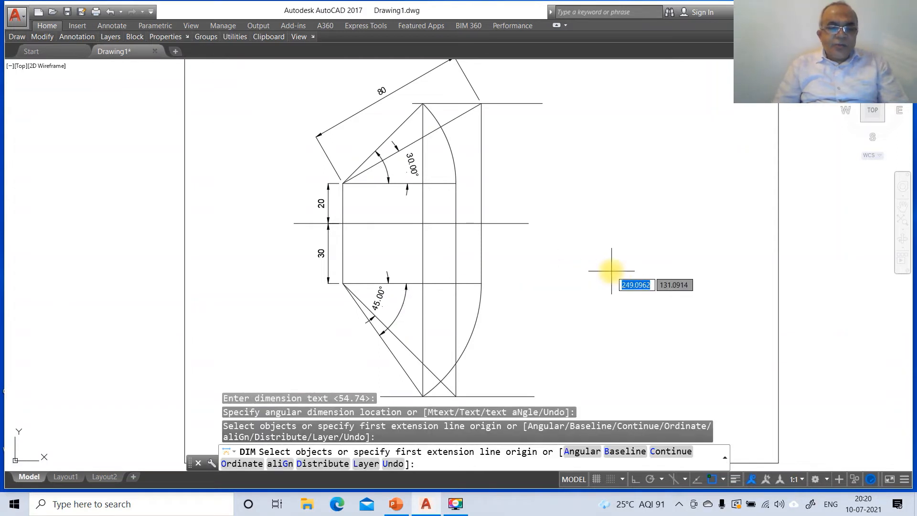
key("Escape")
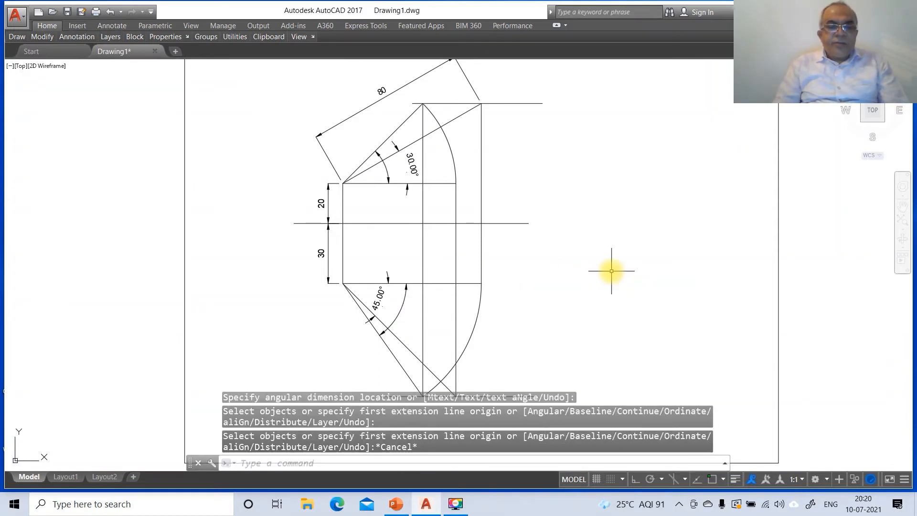
- Modify the Standard dimension style to set the angular dimension precision to 0
type("DDIM")
key("Return")
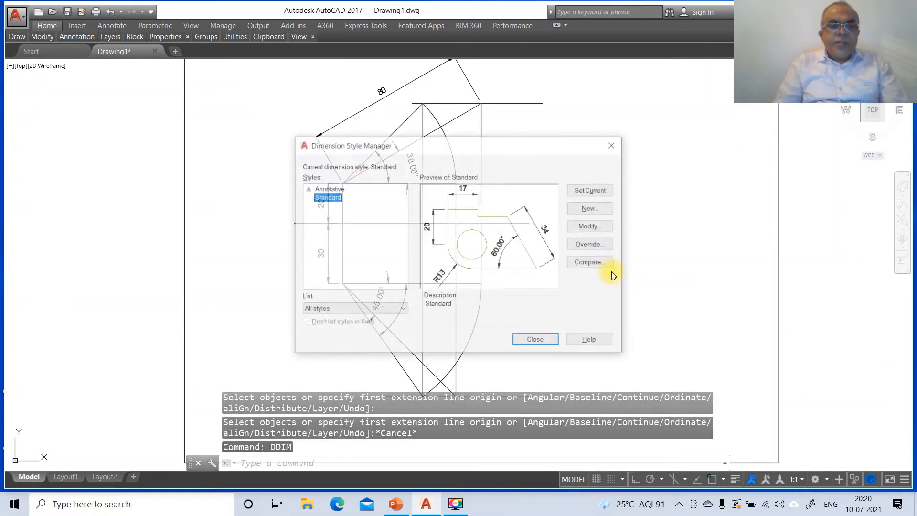
left_click(603, 228)
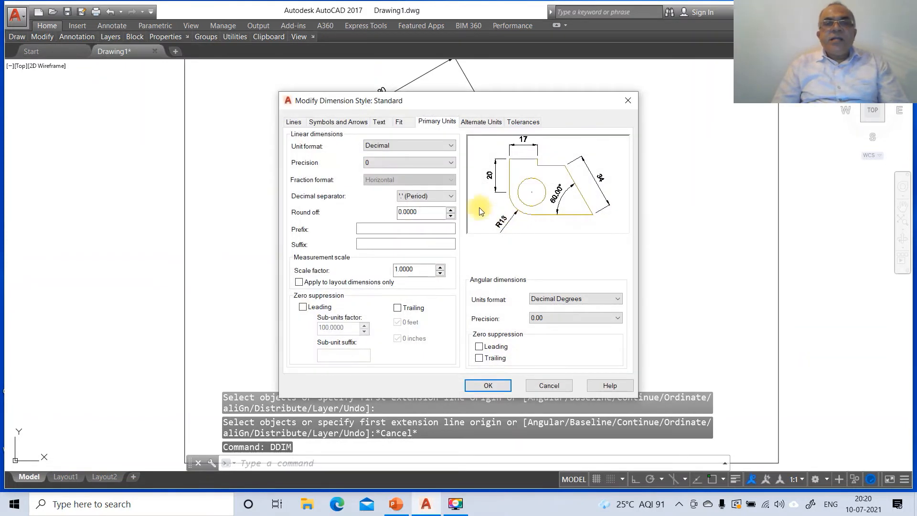
left_click(558, 317)
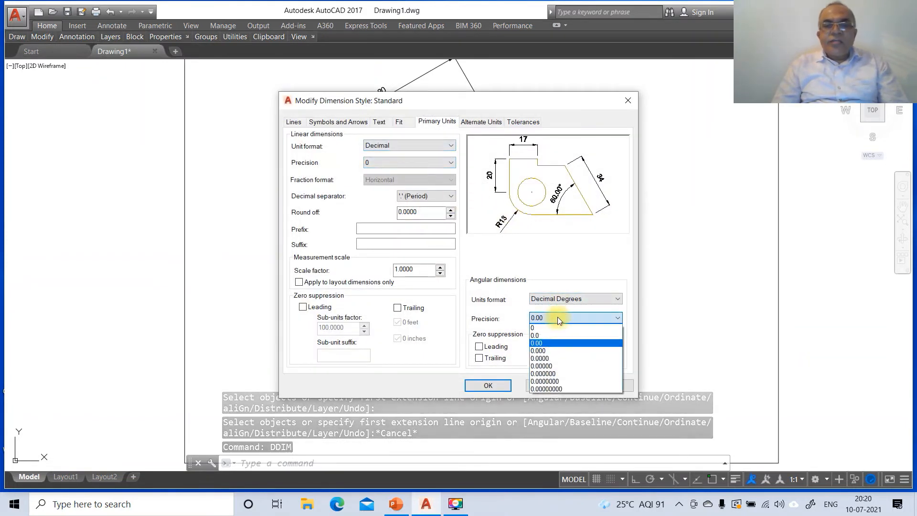
left_click(552, 328)
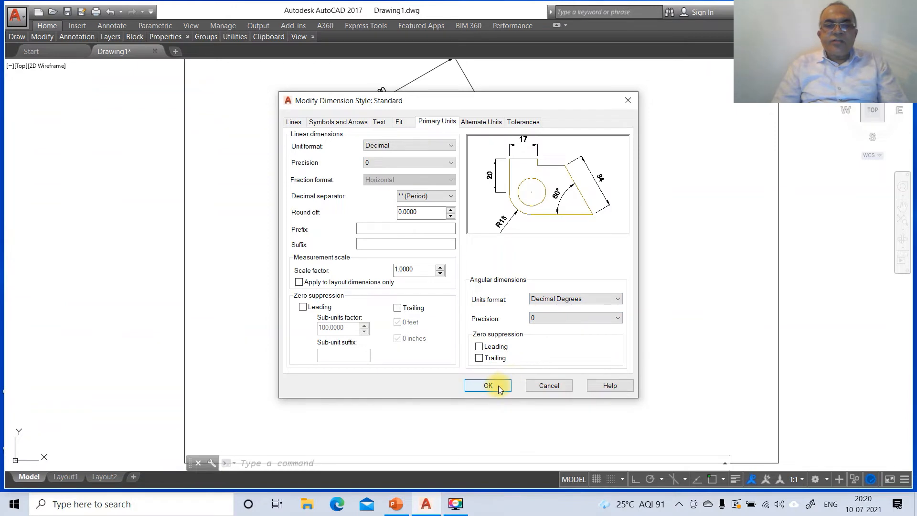
left_click(498, 385)
left_click(533, 343)
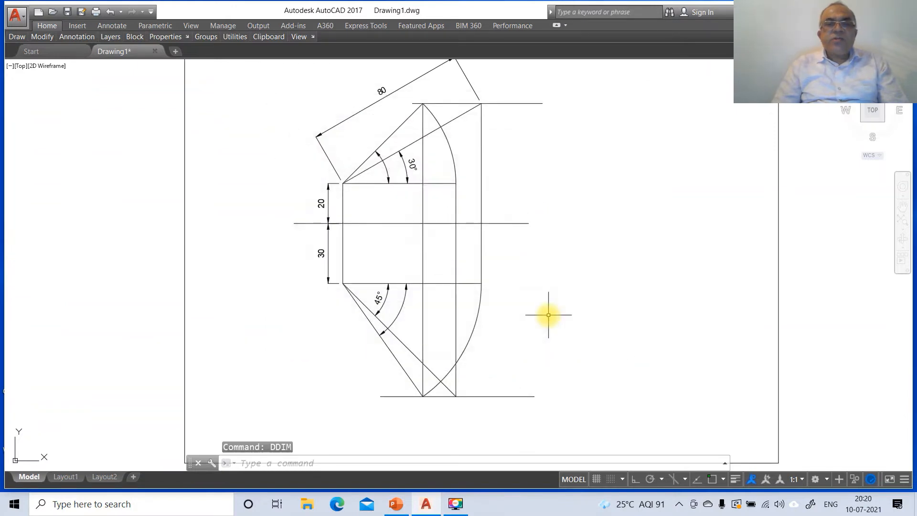
- Review the answers table on the problem slide in PowerPoint and return to the AutoCAD drawing
left_click(396, 504)
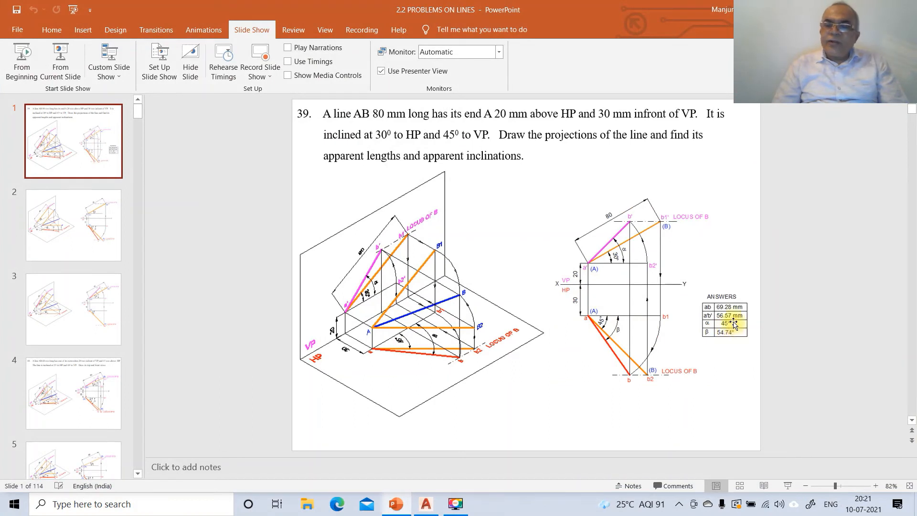
mouse_move(398, 505)
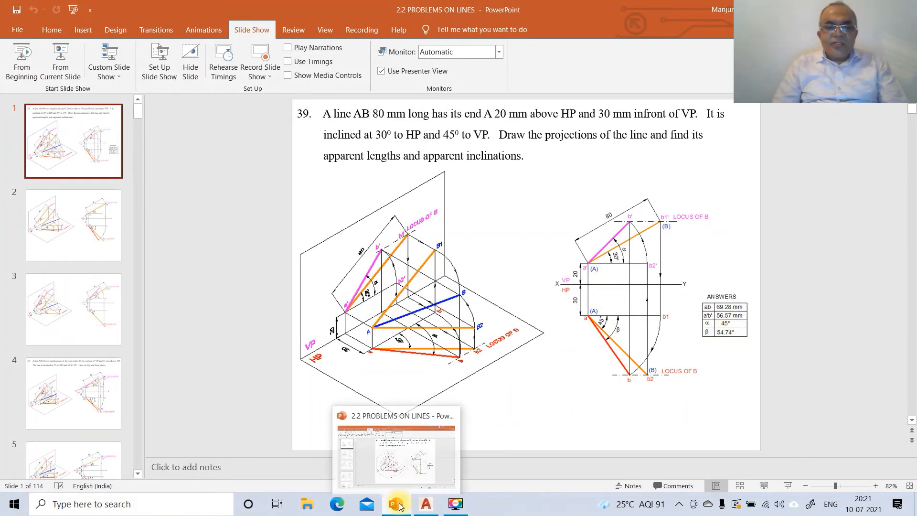
left_click(425, 504)
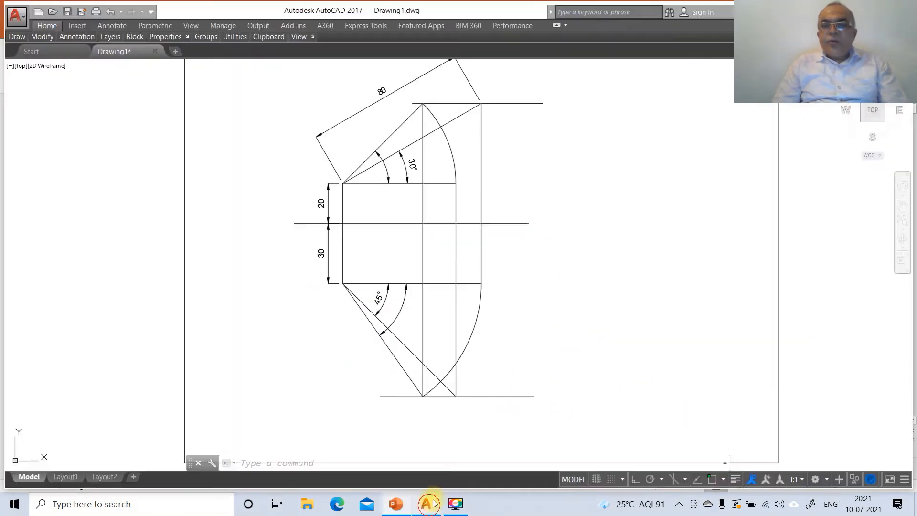
- List the properties of the steeper lower inclined line ab and switch to PowerPoint to compare its length with the answers table
type("li")
key("Return")
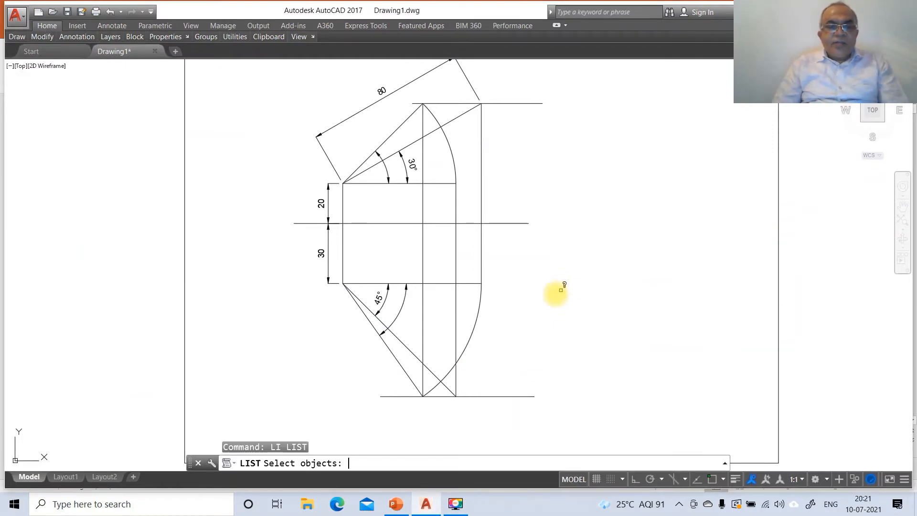
left_click(403, 368)
key("Return")
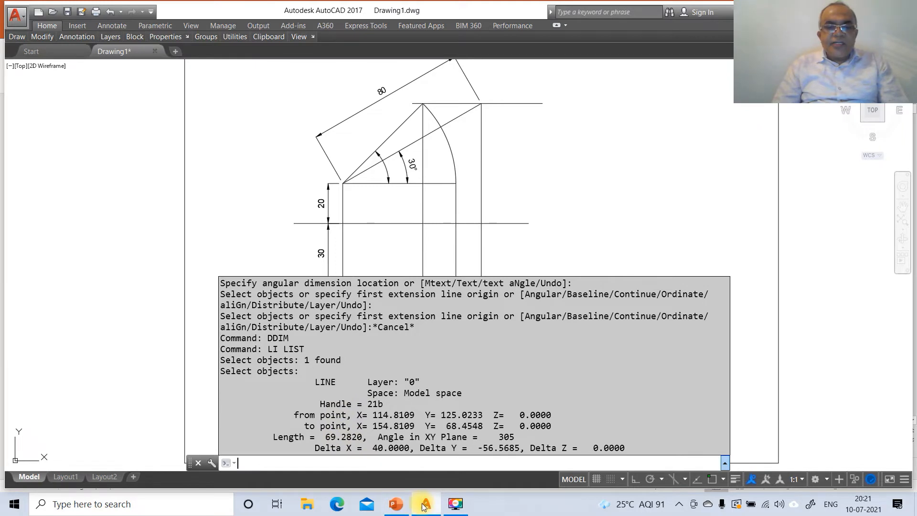
left_click(404, 506)
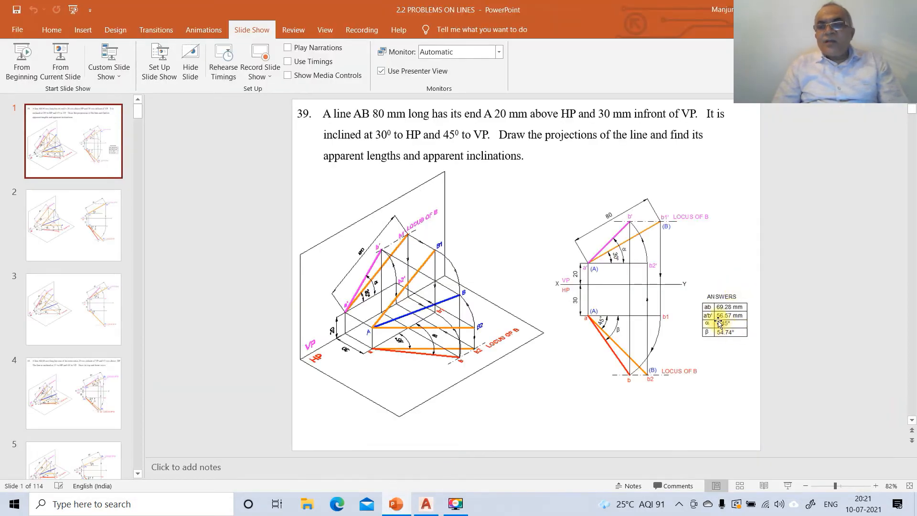
- Switch to the AutoCAD drawing and list the properties of the steeper inclined line in the front view above the reference line
left_click(425, 504)
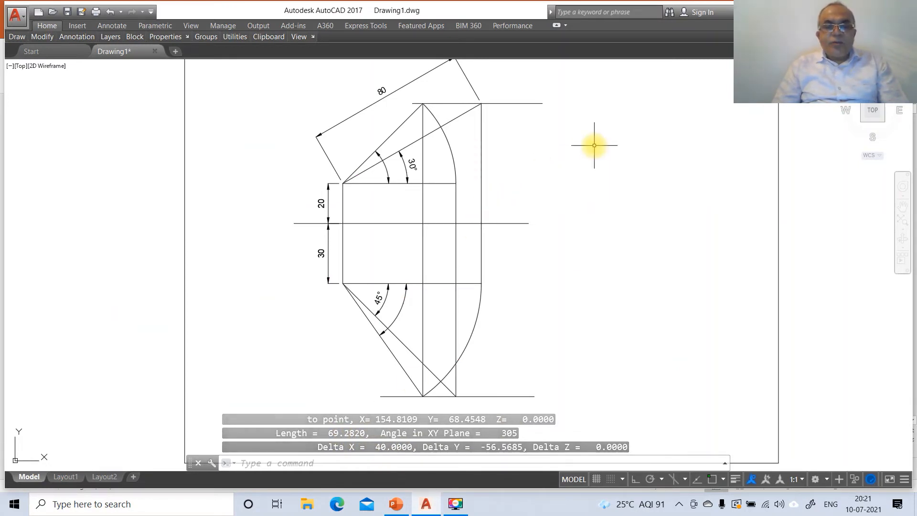
key("Return")
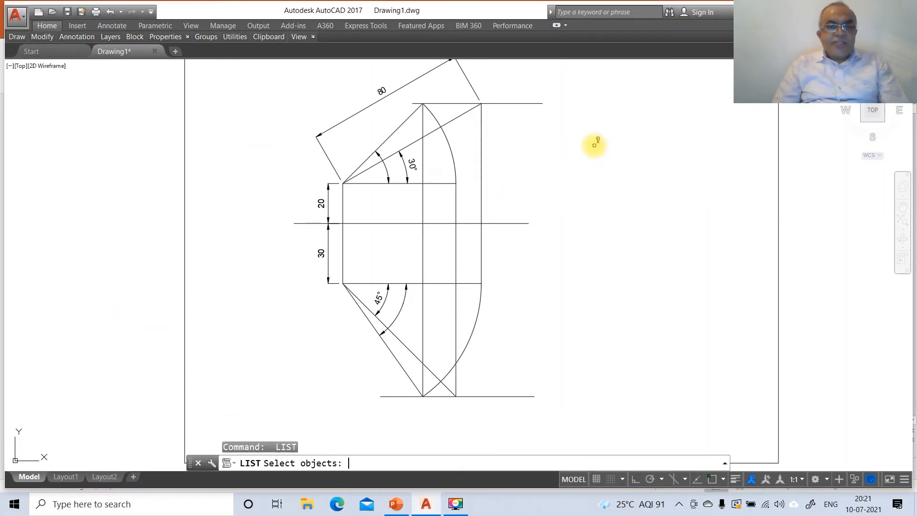
left_click(390, 136)
key("Return")
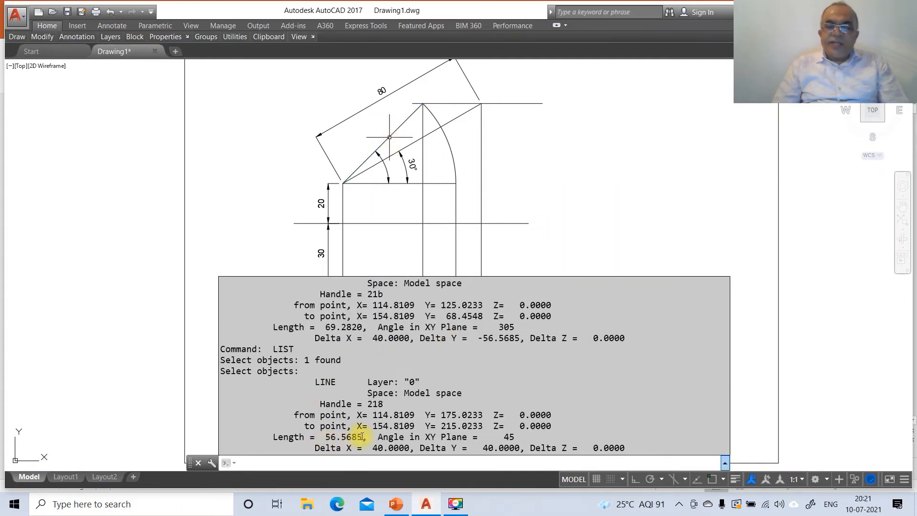
- Switch to the PowerPoint slide and compare its answers table with the line data listed in the AutoCAD drawing
left_click(396, 504)
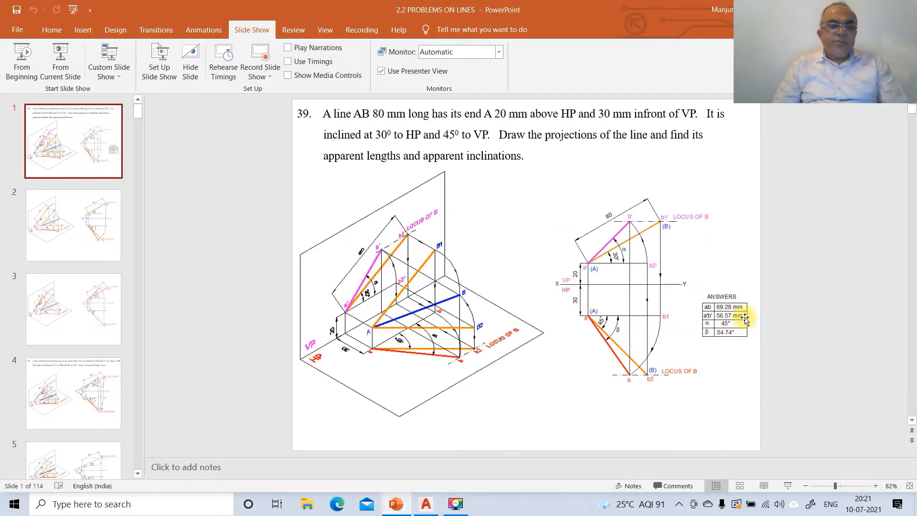
left_click(424, 504)
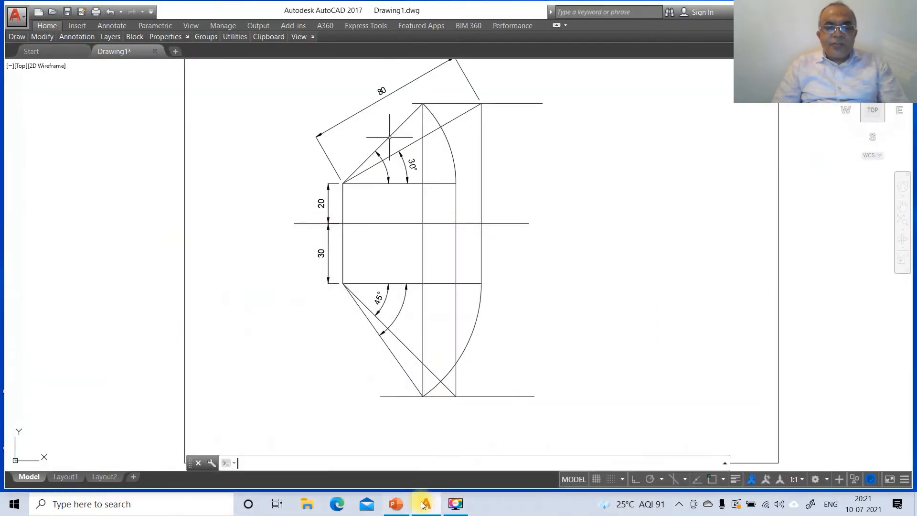
left_click(423, 505)
left_click(425, 504)
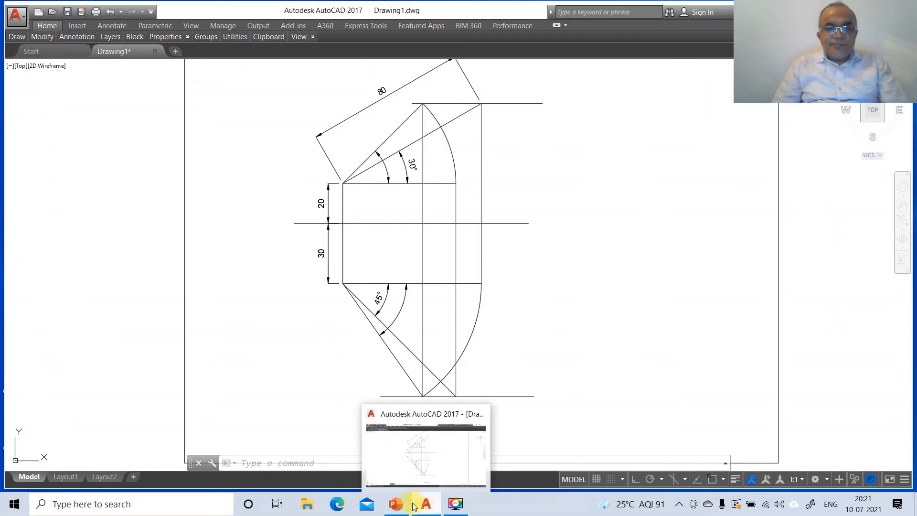
left_click(396, 504)
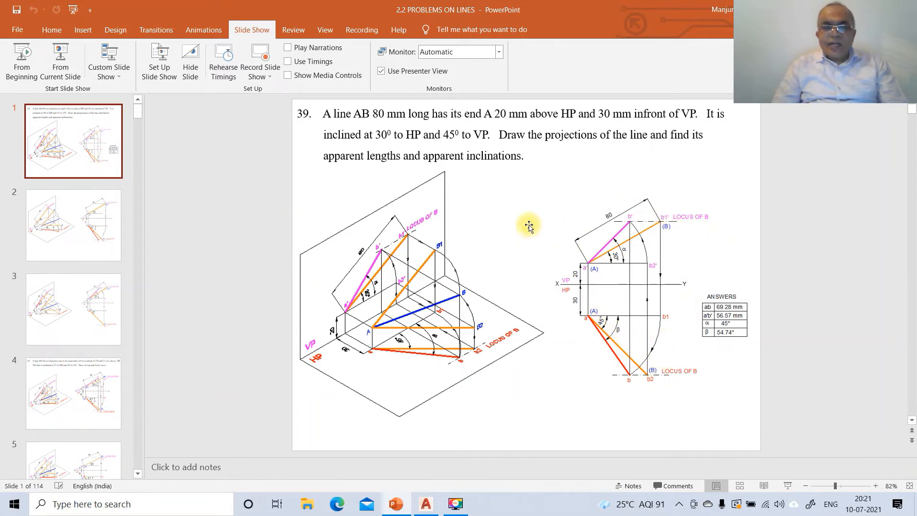
- In AutoCAD, label the two ends of the horizontal reference line X and Y with single-line text, height 3 and rotation 0
left_click(426, 504)
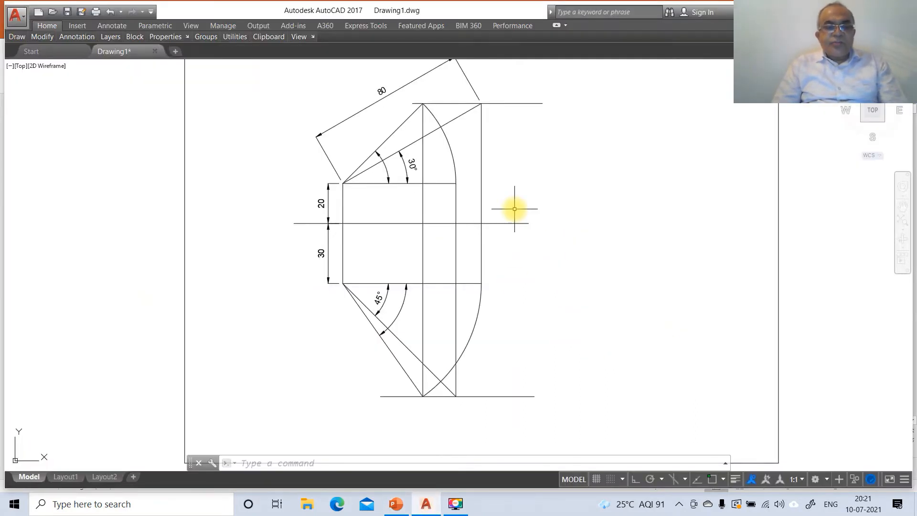
type("DT")
key("Return")
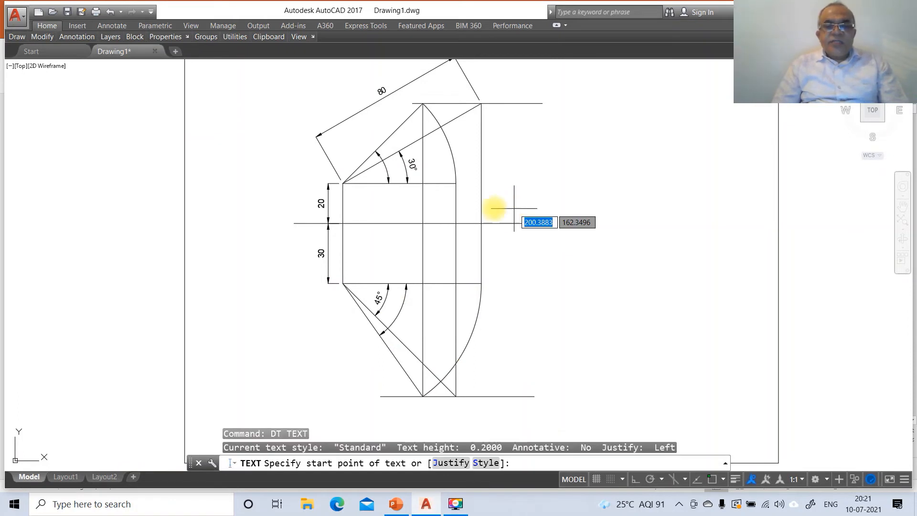
left_click(279, 224)
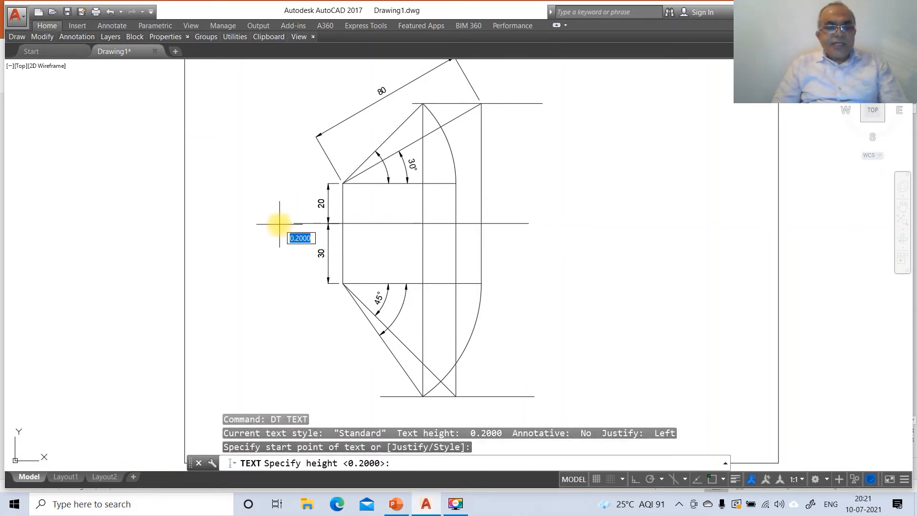
type("3")
key("Return")
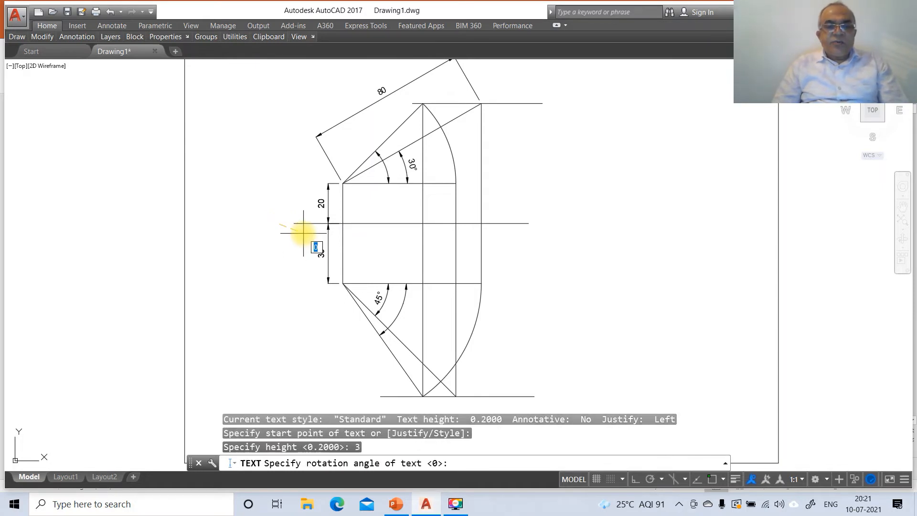
key("Return")
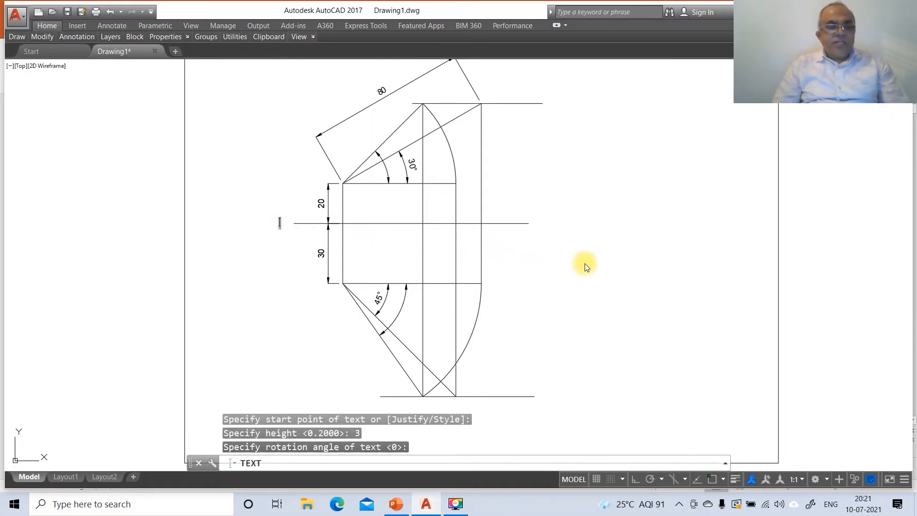
left_click(534, 223)
type("Y")
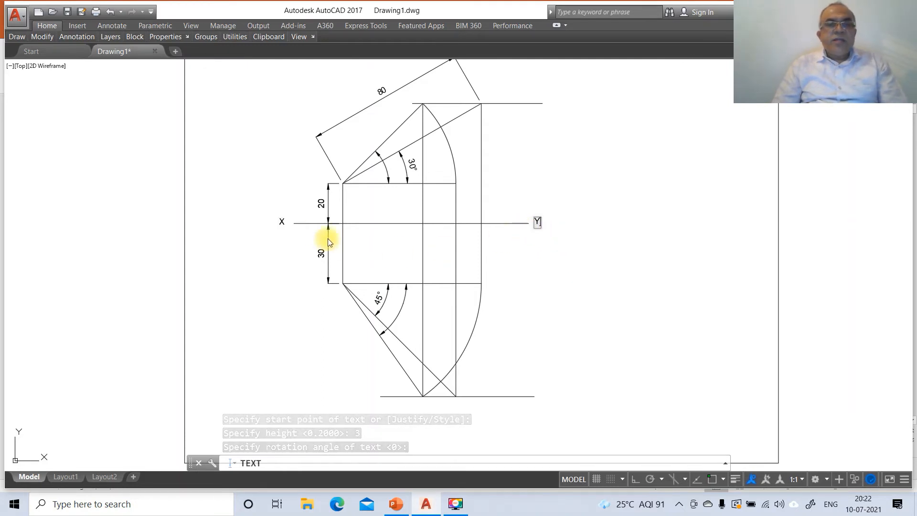
- Add the label VP just above the reference line near X and HP just below it
left_click(296, 214)
type("VP")
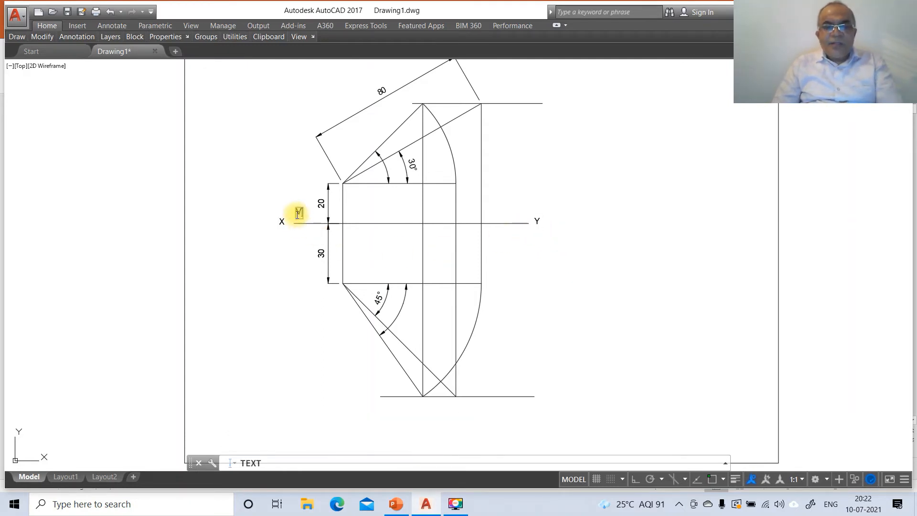
left_click(297, 234)
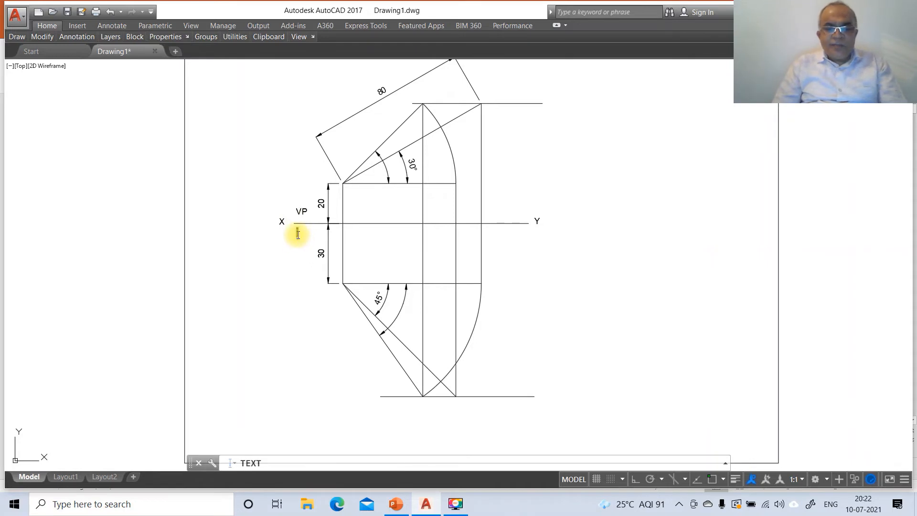
- Label the common start point of the inclined lines (A) in both the lower and the upper view
left_click(335, 300)
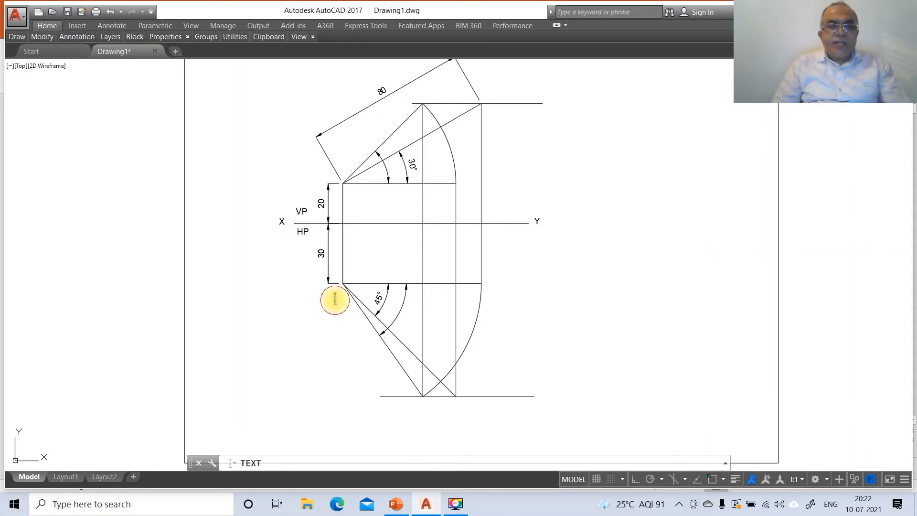
type("(A)")
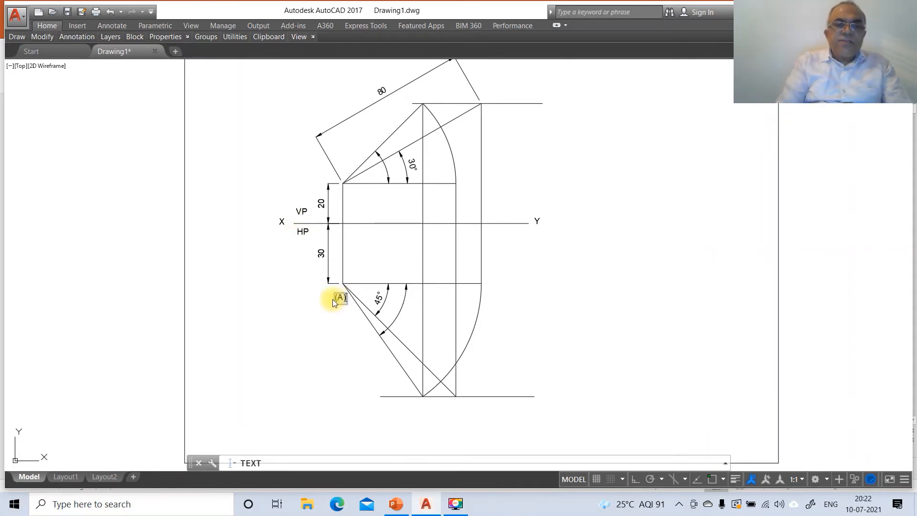
left_click(350, 195)
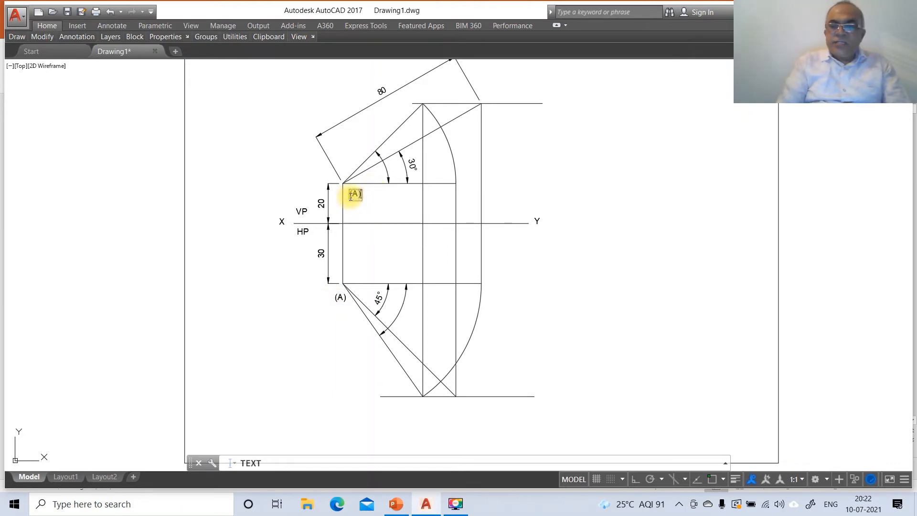
- Label the far end of each true-length line (B) and mark the lower and upper horizontal locus lines LOCUS OF B
left_click(458, 408)
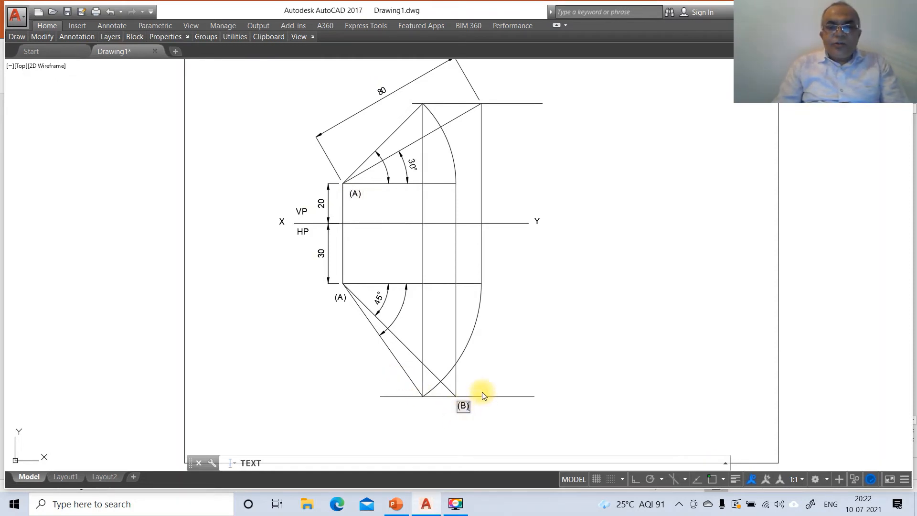
type("LOCUS OF B")
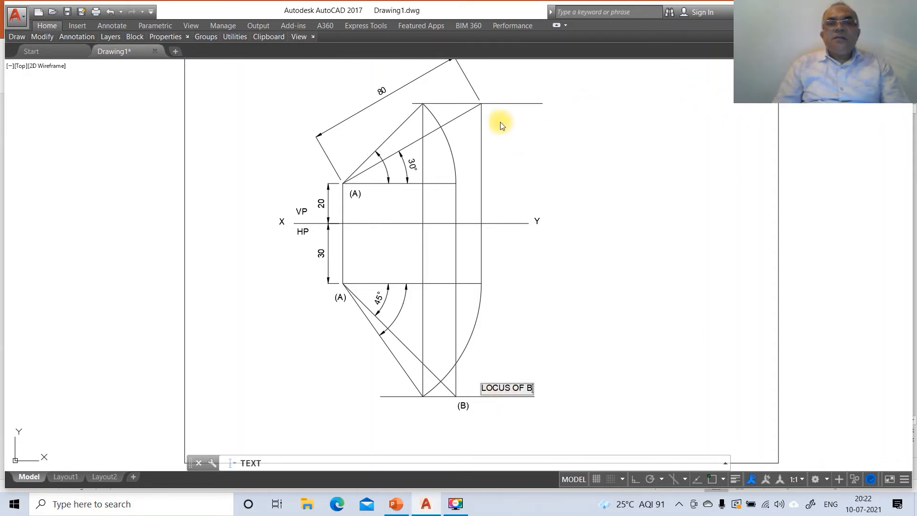
left_click(487, 117)
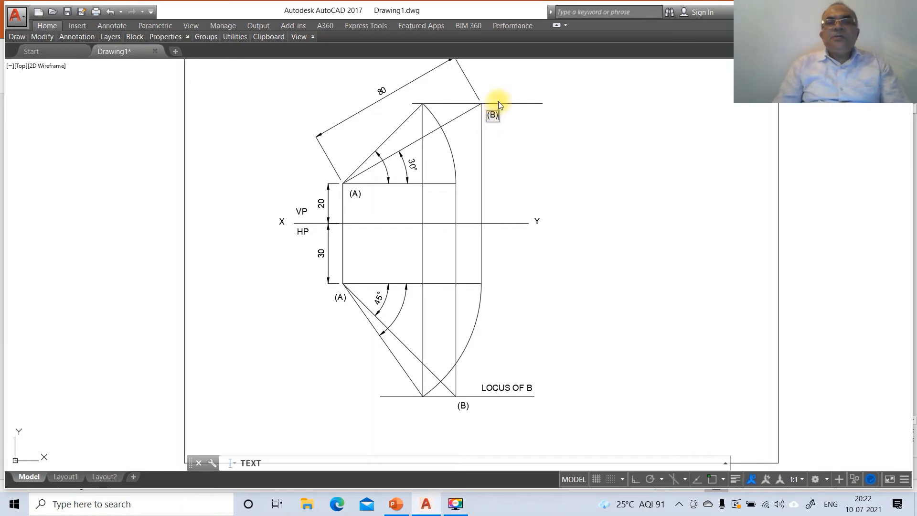
type("LOCUS")
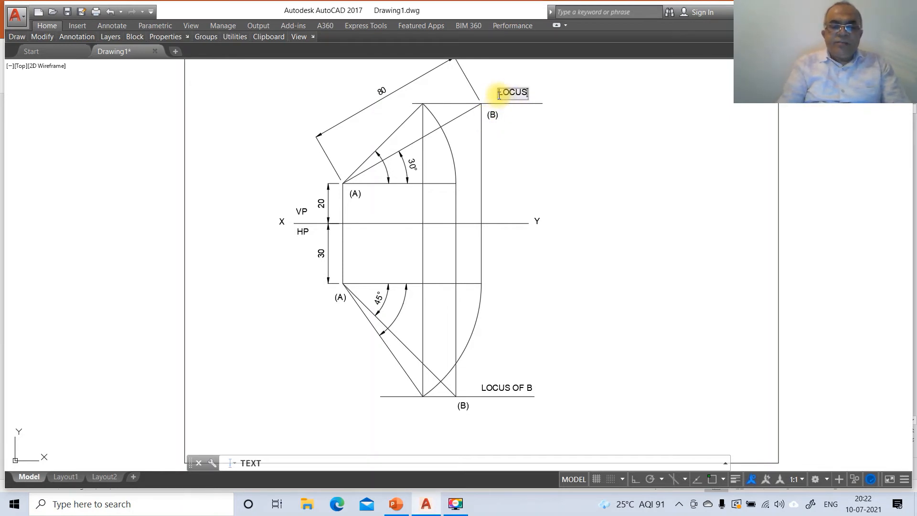
type(" OF B")
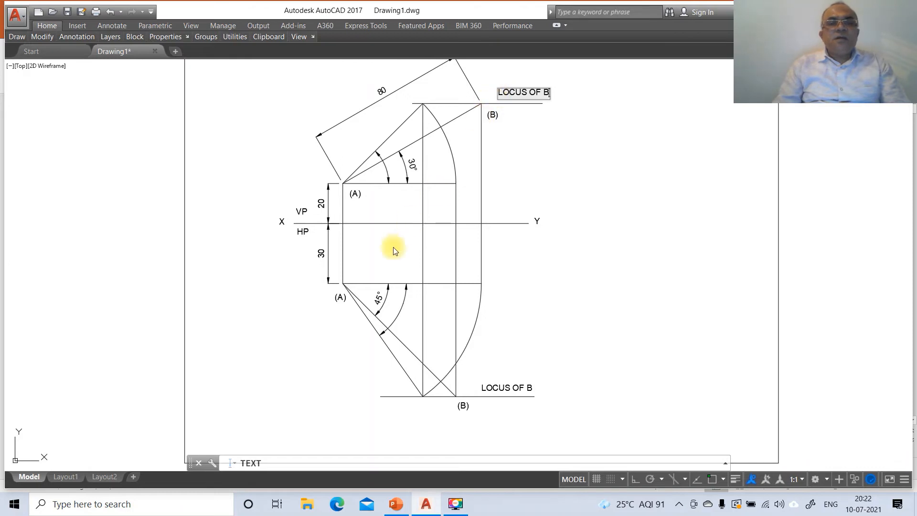
- Add the projection labels a' at the upper view's start point and a at the lower view's start point
left_click(336, 196)
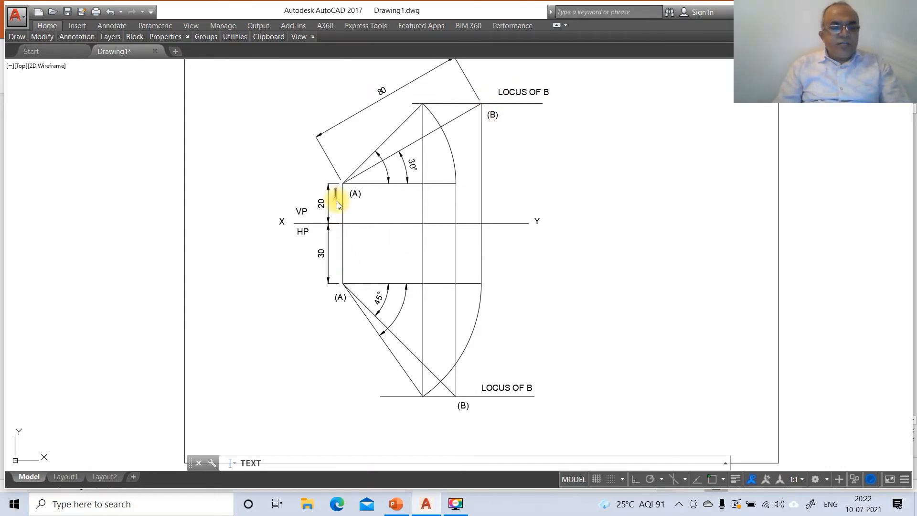
type("a'")
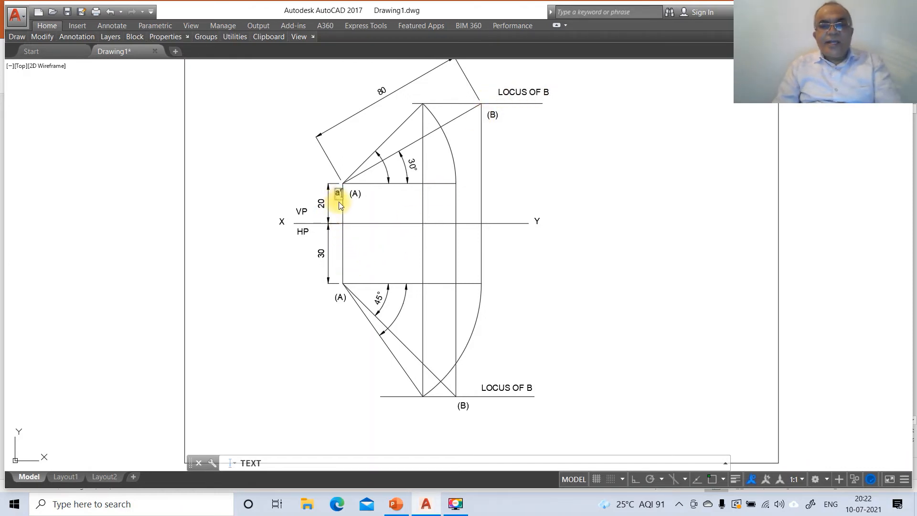
left_click(337, 279)
type("a")
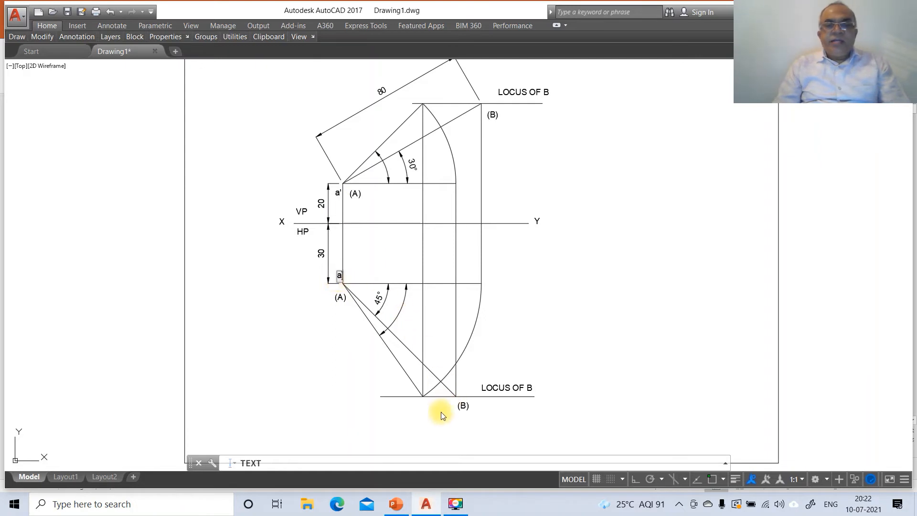
- Label the projected end point b on the lower locus line and b' on the upper locus line
left_click(424, 410)
type("b")
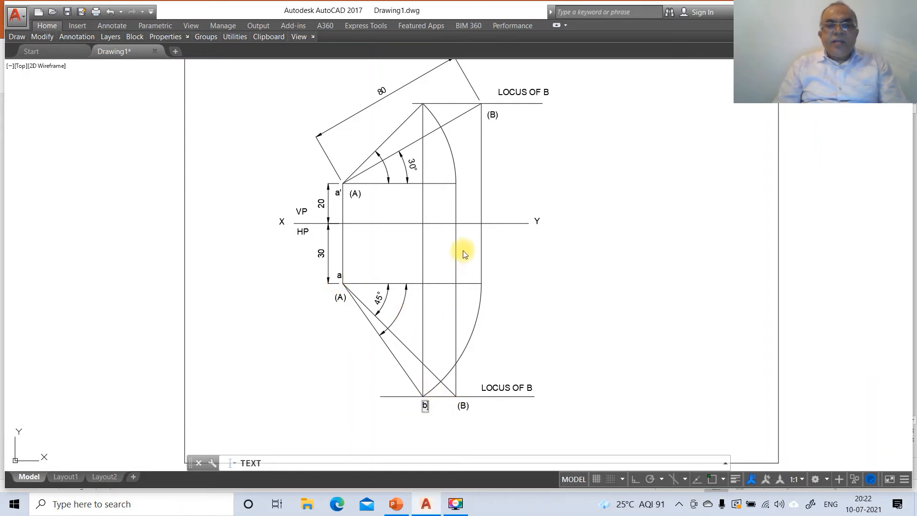
left_click(426, 94)
type("b1")
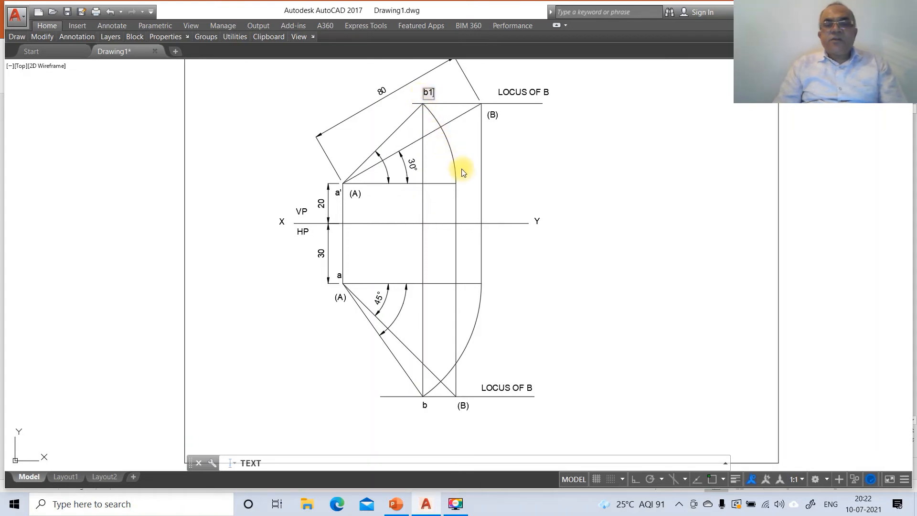
key("BackSpace")
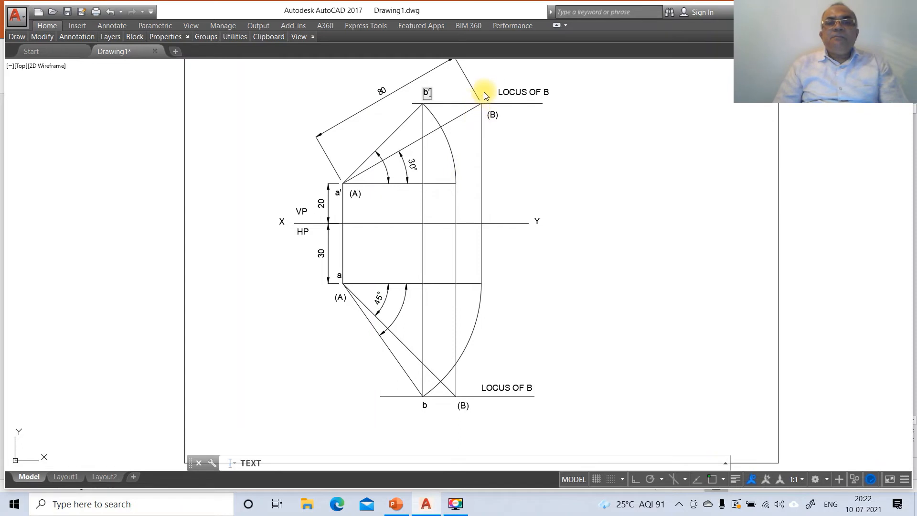
- Label the upper end of the rightmost vertical projector b1' and its lower end b1
type("1")
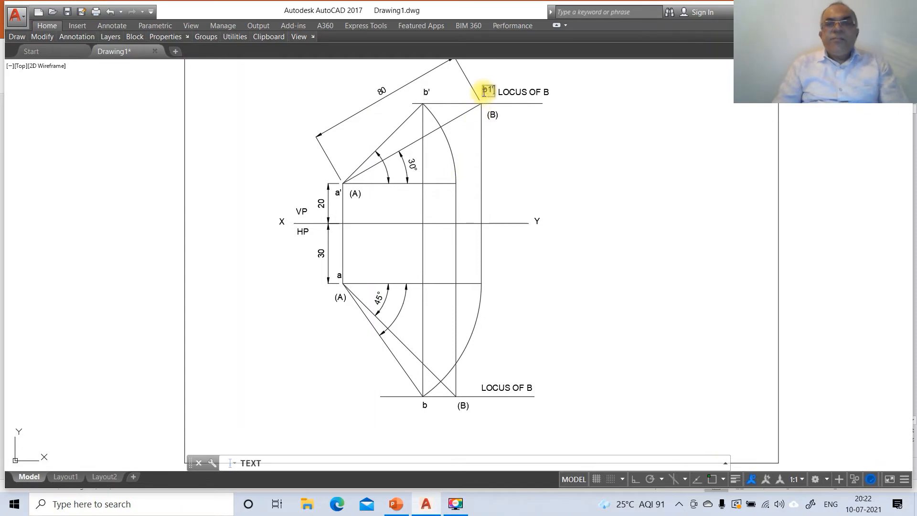
type("'")
left_click(486, 286)
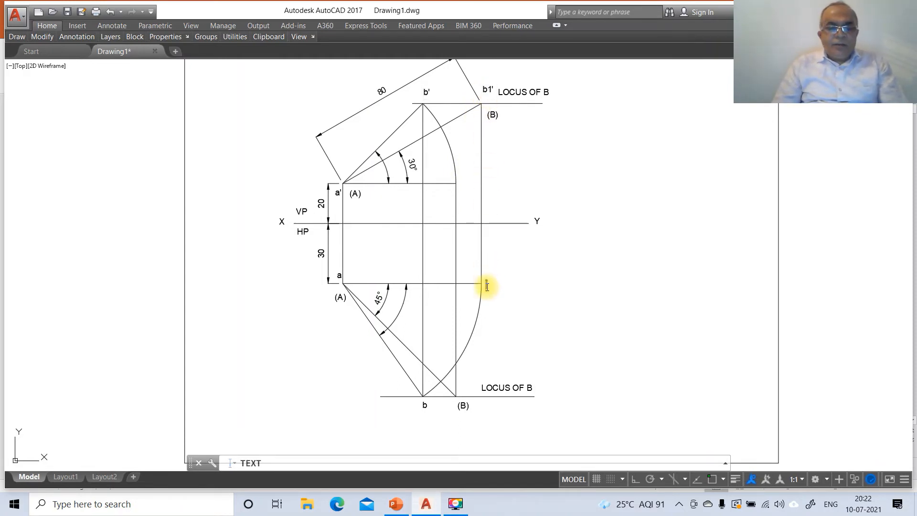
type("b1")
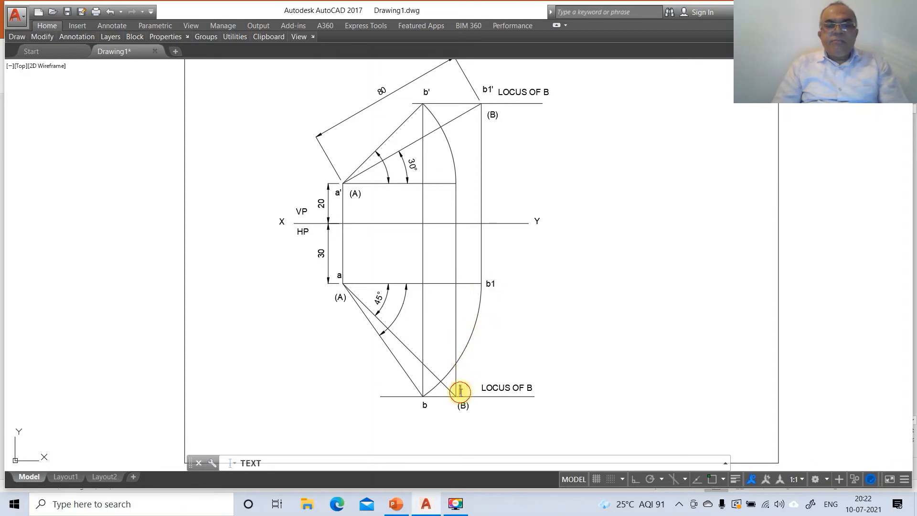
- Add the label b2 beside the lower (B) point and b2' where the upper arc meets the horizontal line, finishing the text
left_click(462, 391)
type("b2")
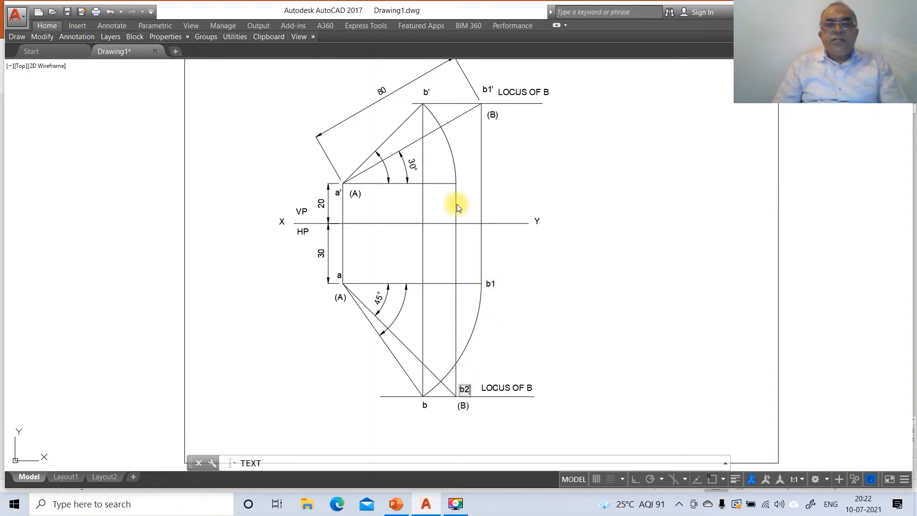
left_click(459, 188)
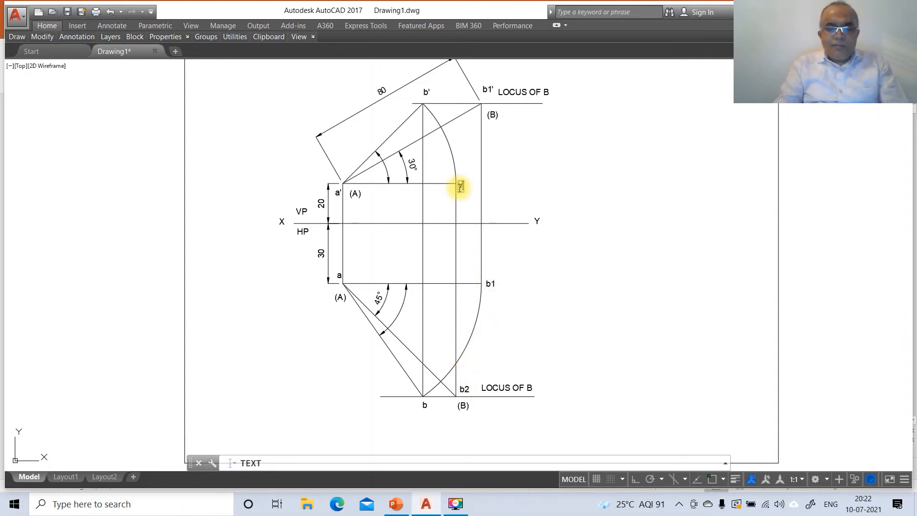
type("b2'")
key("Return")
key("Return")
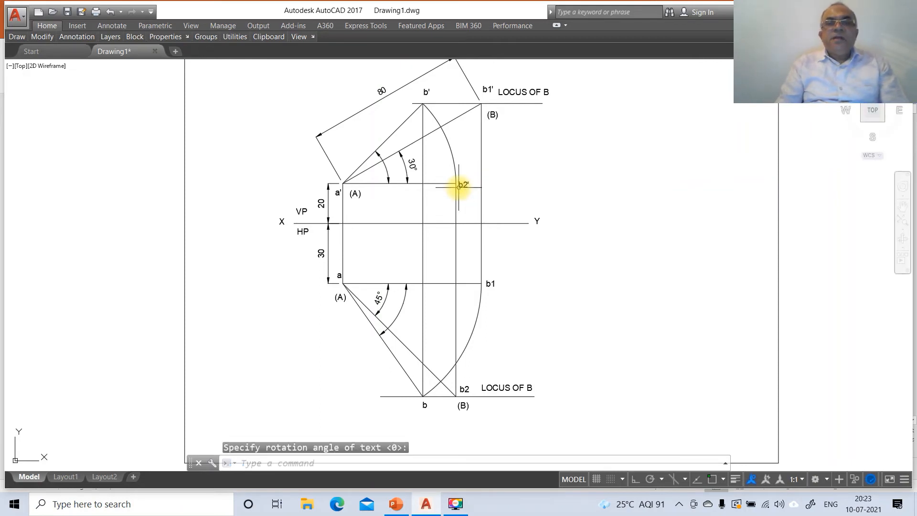
left_click(538, 196)
type("lea")
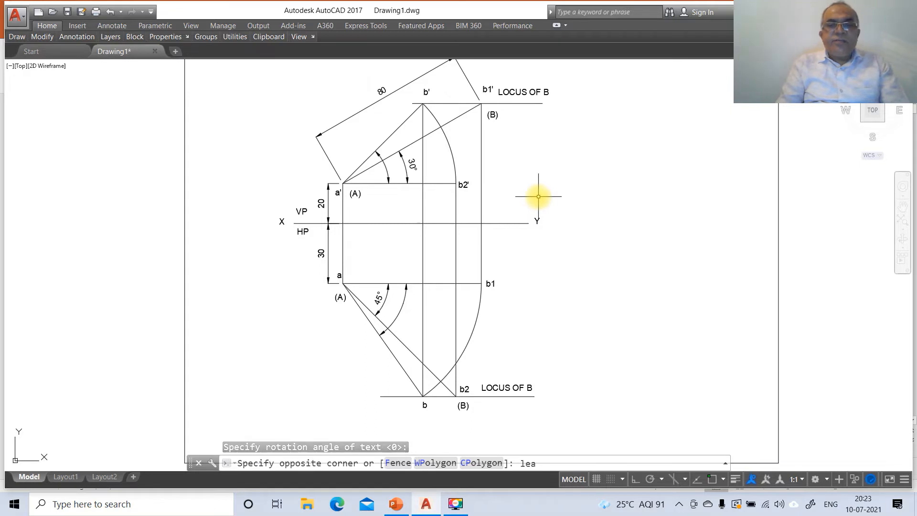
key("Escape")
key("Escape")
- Draw a vertical leader without annotation along the b1'–b1 projector, its arrowhead facing down just above the XY line
type("lea")
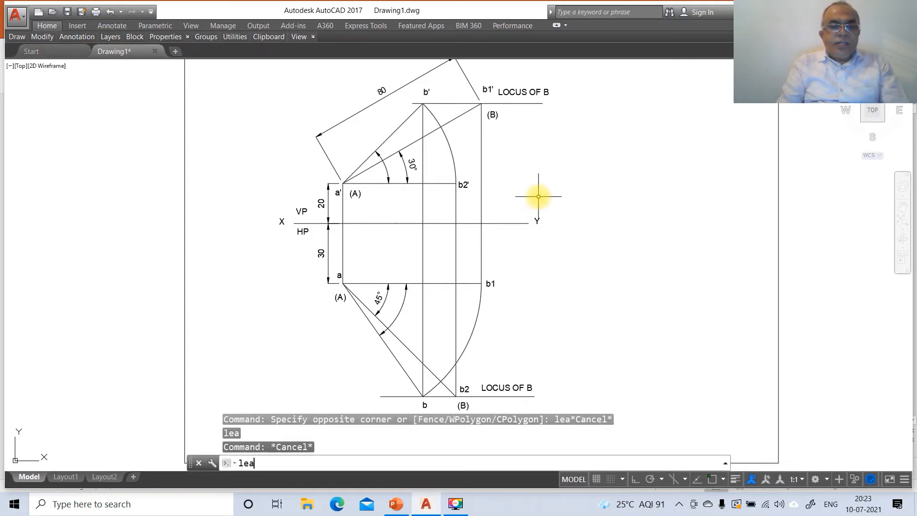
key("Return")
type("nea")
key("Return")
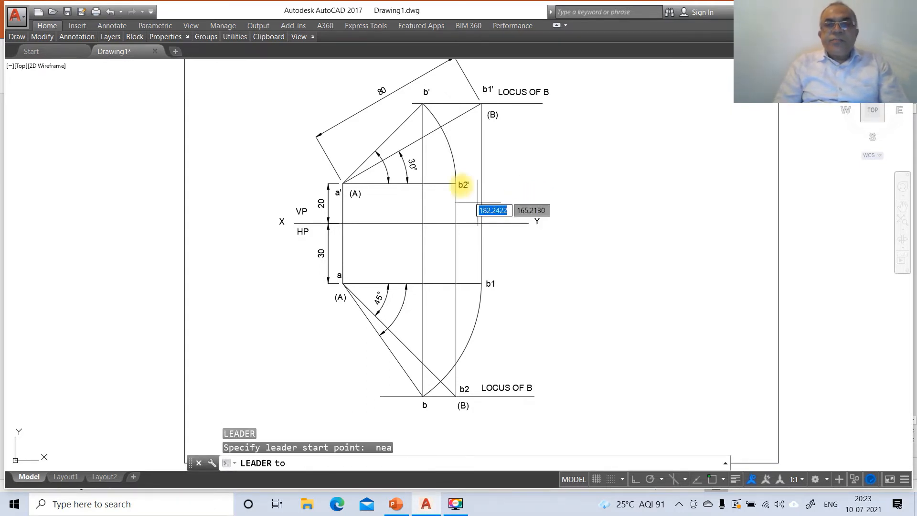
left_click(482, 211)
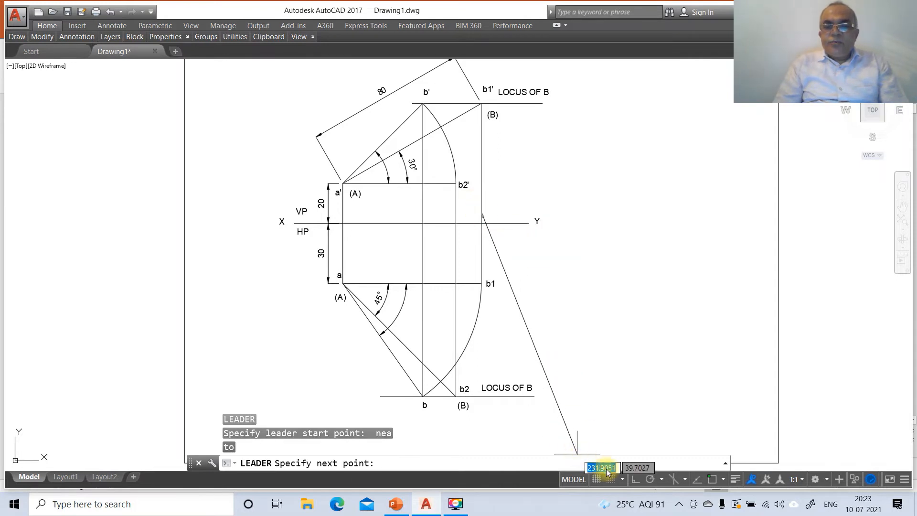
left_click(635, 479)
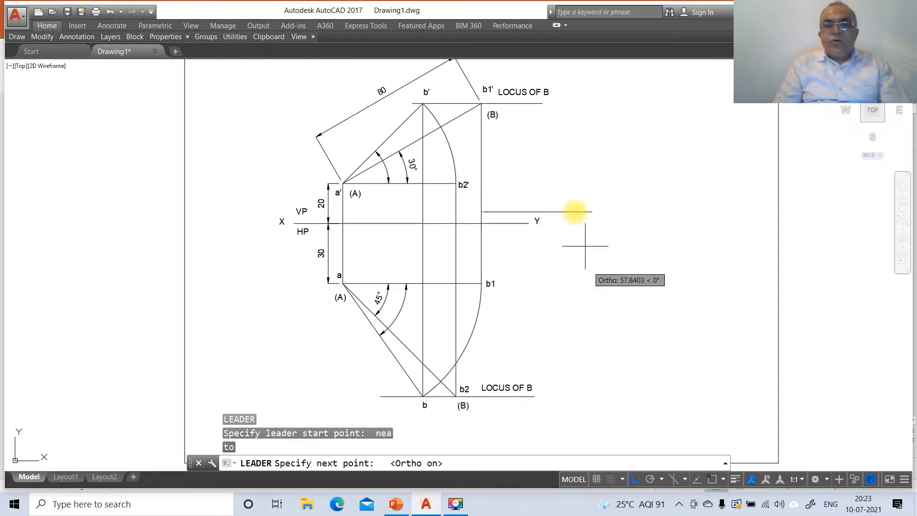
left_click(514, 66)
key("Return")
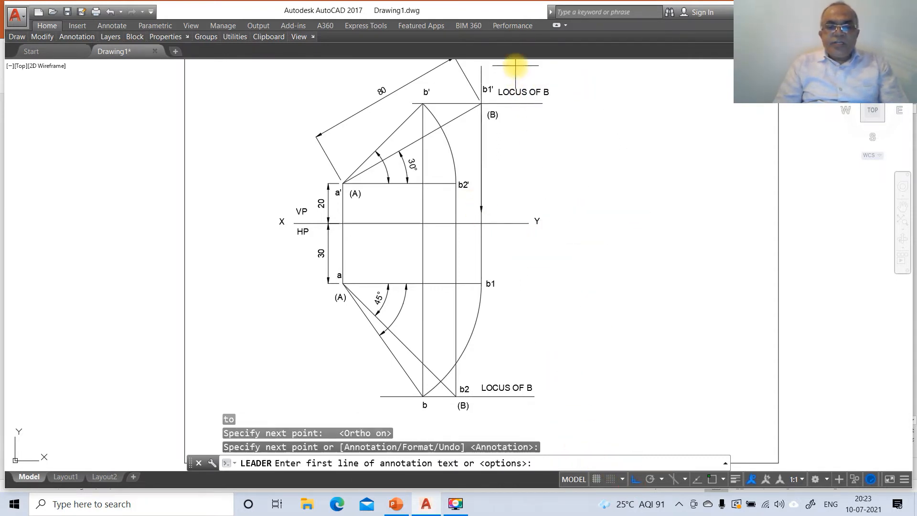
key("Return")
key("Return")
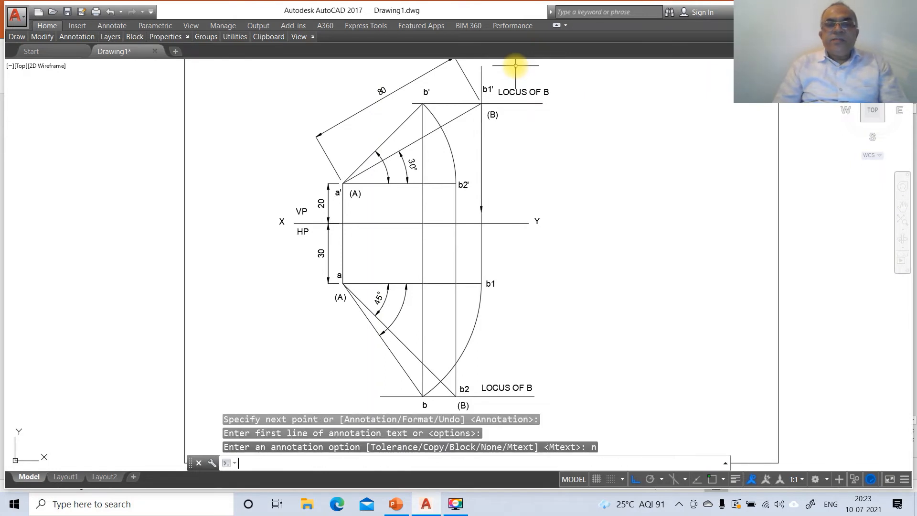
- Draw a vertical leader without annotation along the b2–b2' projector, its arrowhead facing up between b1's horizontal line and XY
key("Return")
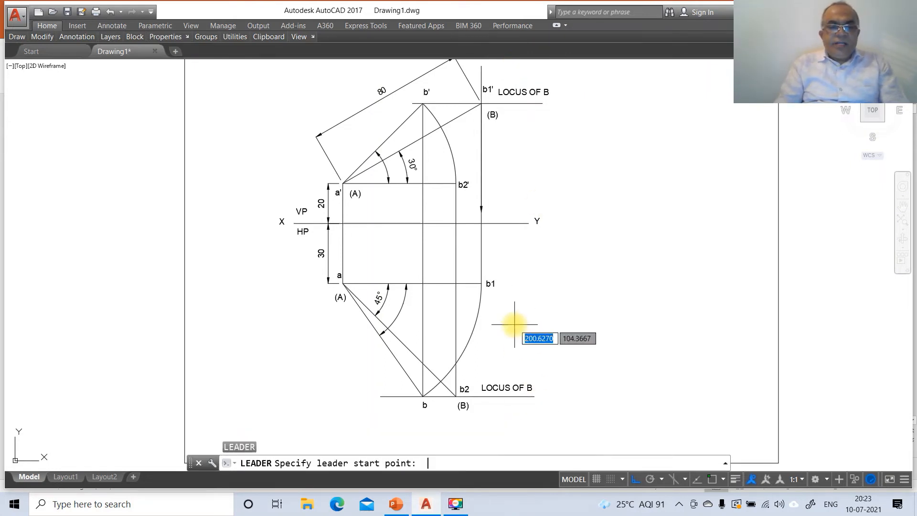
type("nea")
key("Return")
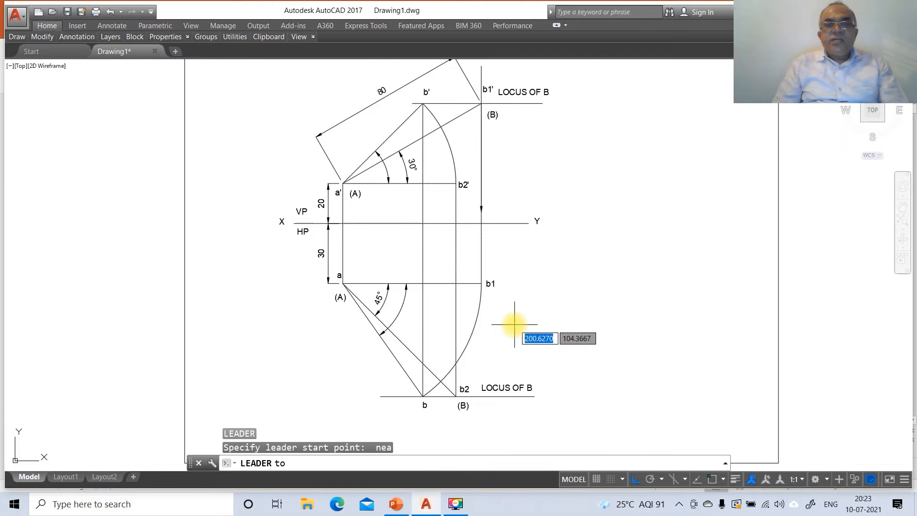
left_click(456, 255)
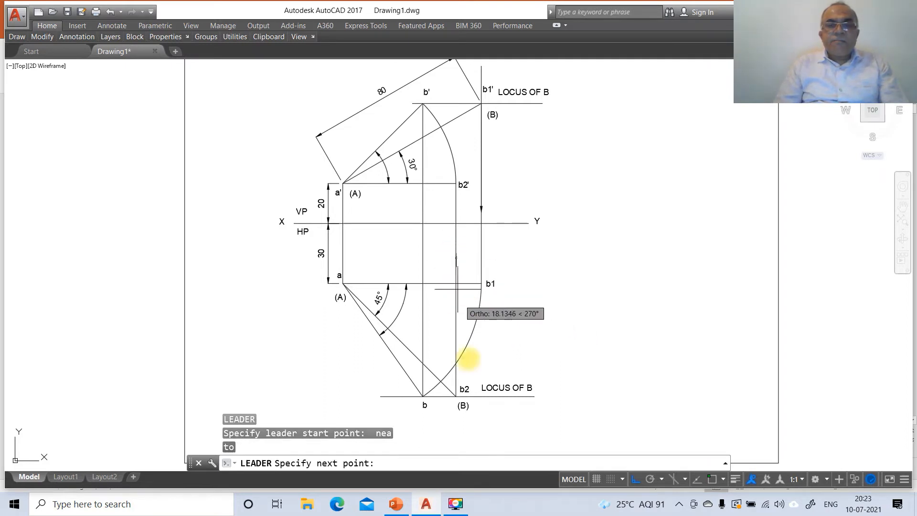
left_click(469, 435)
key("Return")
key("Return")
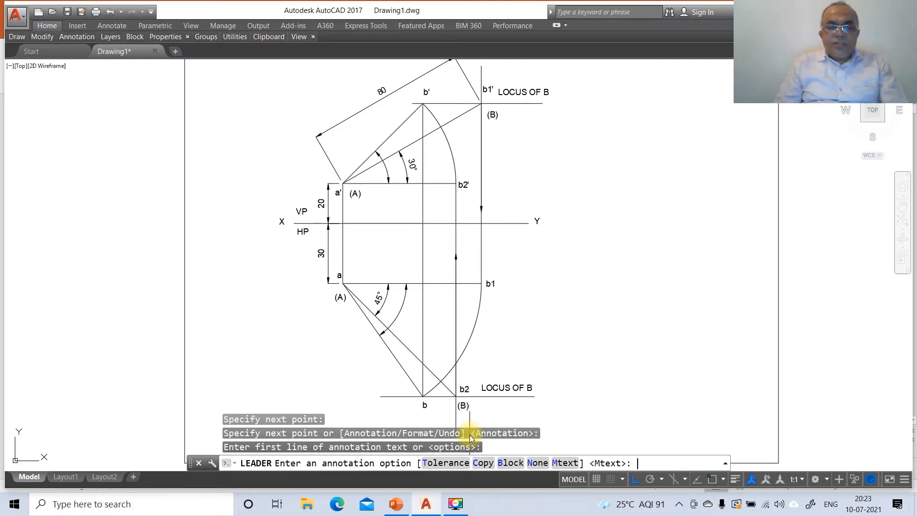
type("n")
key("Return")
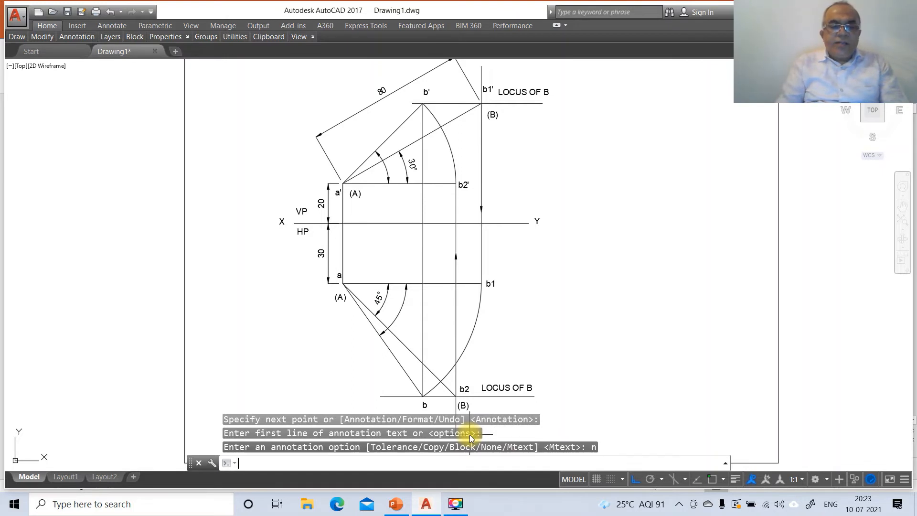
- With Ortho off, place an unannotated leader arrowhead on the upper arc between b2' and b', directed towards b'
key("Return")
type("nea")
key("Return")
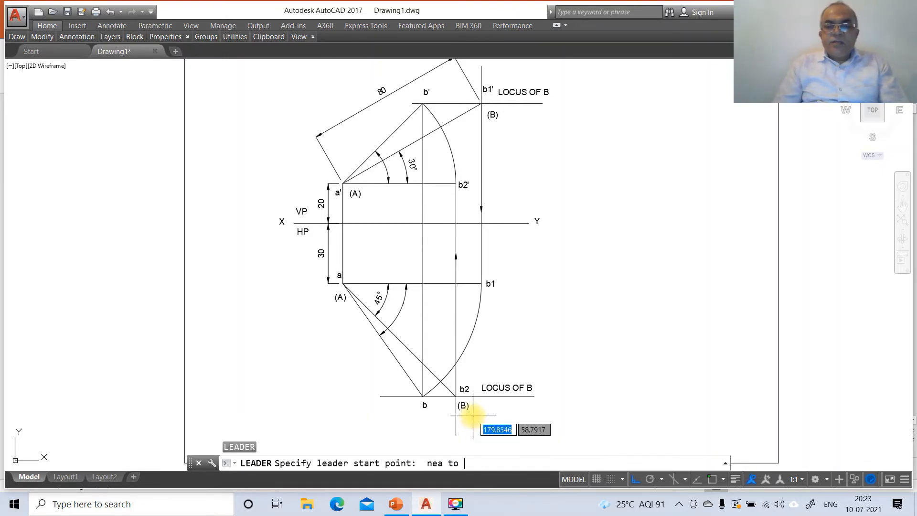
left_click(634, 479)
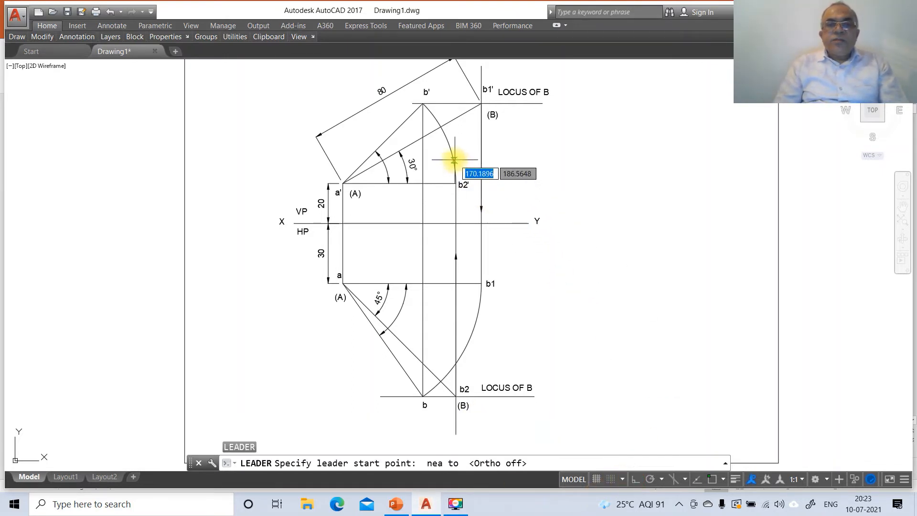
left_click(446, 136)
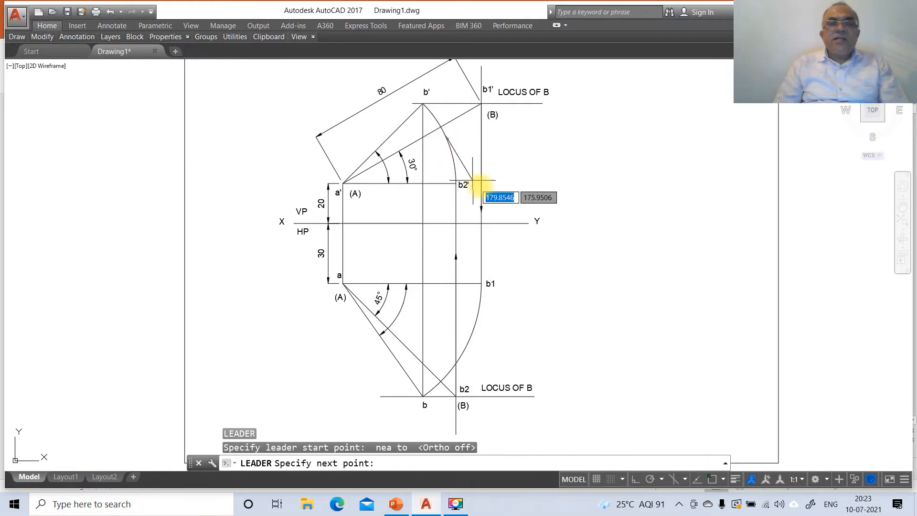
left_click(475, 217)
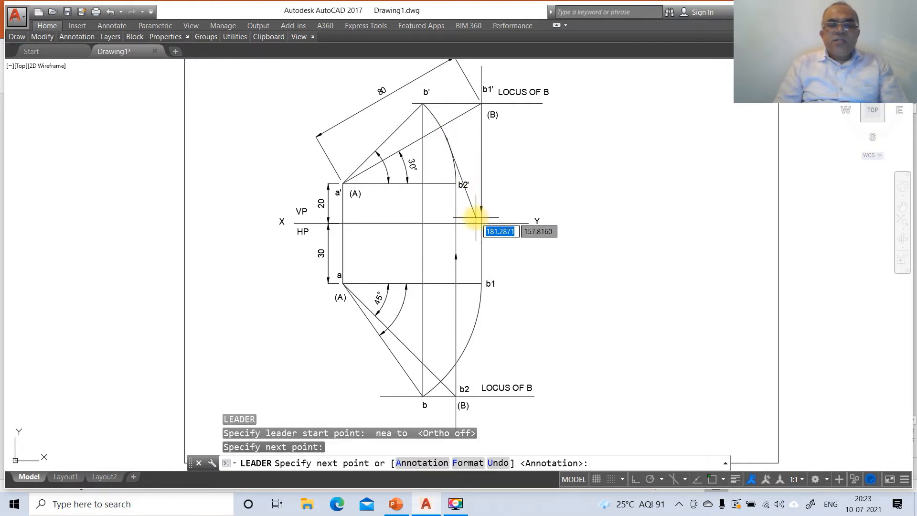
key("Return")
key("Return")
type("n")
key("Return")
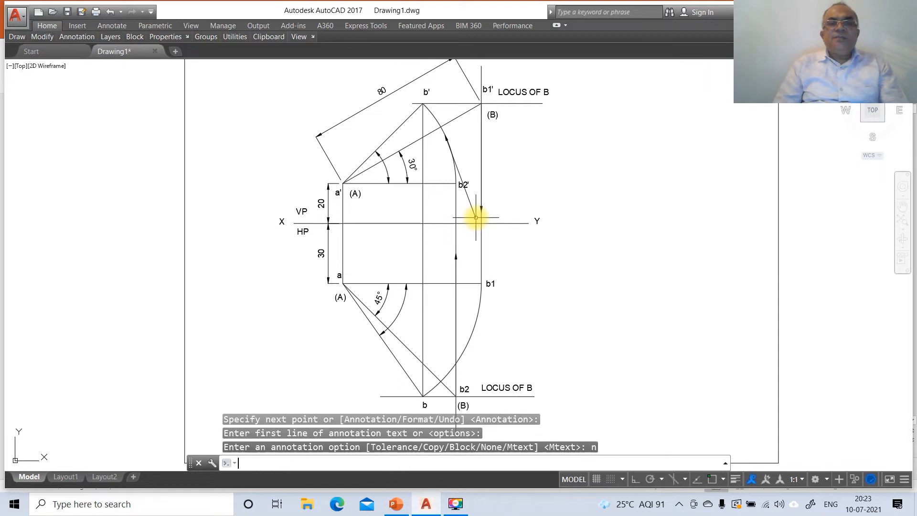
- Place an unannotated leader arrowhead on the lower arc between b1 and b, directed towards b
type("leader")
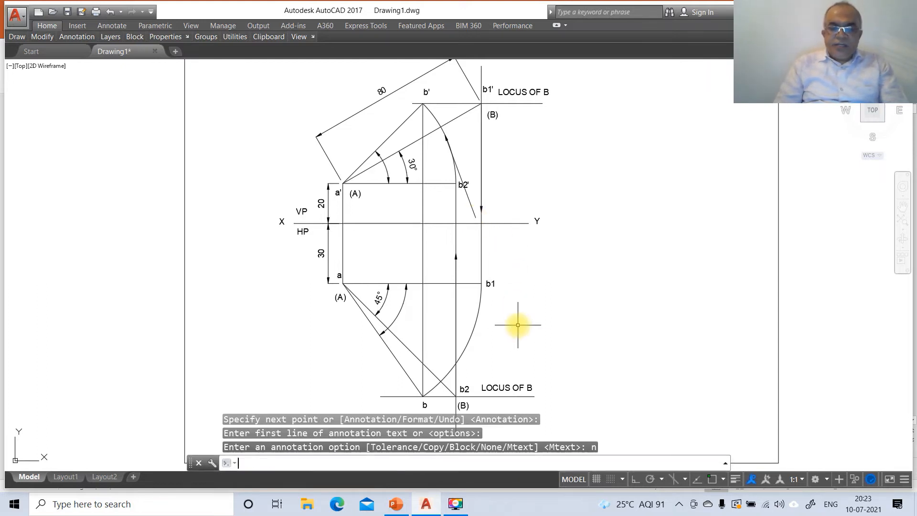
key("Return")
type("nea")
key("Return")
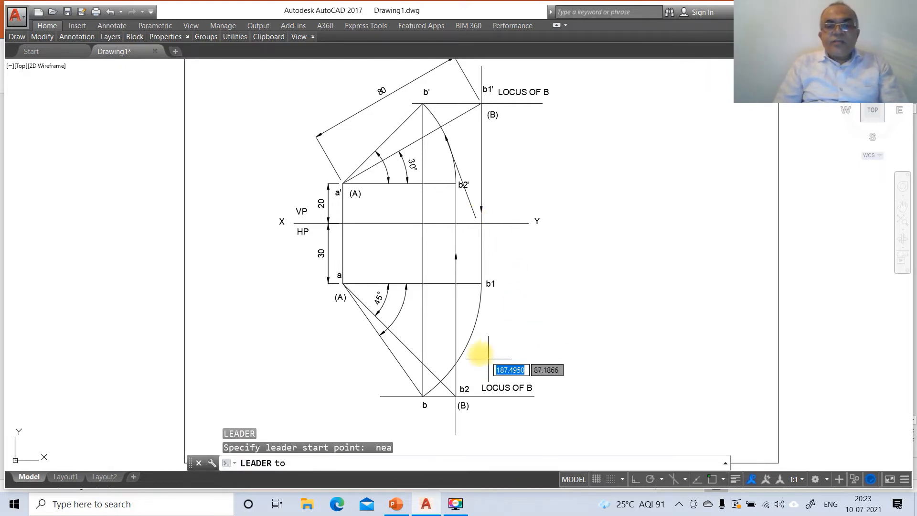
left_click(470, 345)
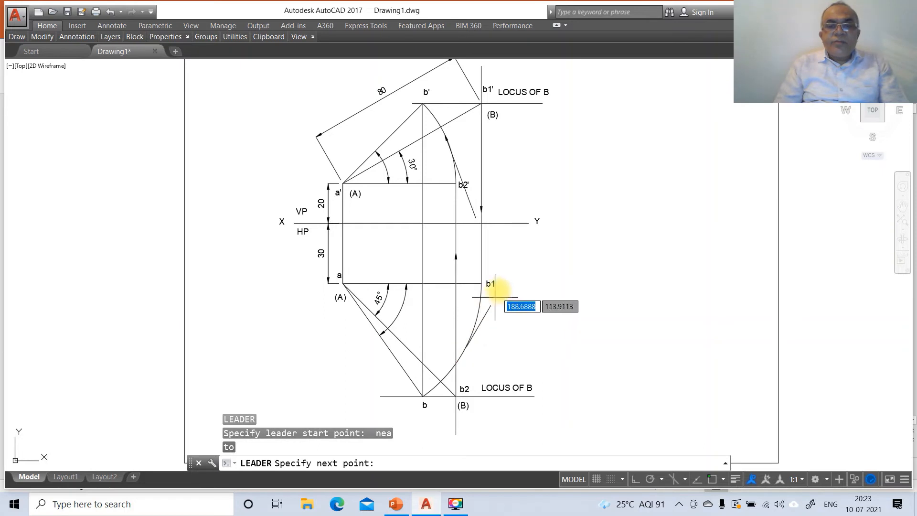
left_click(506, 255)
key("Return")
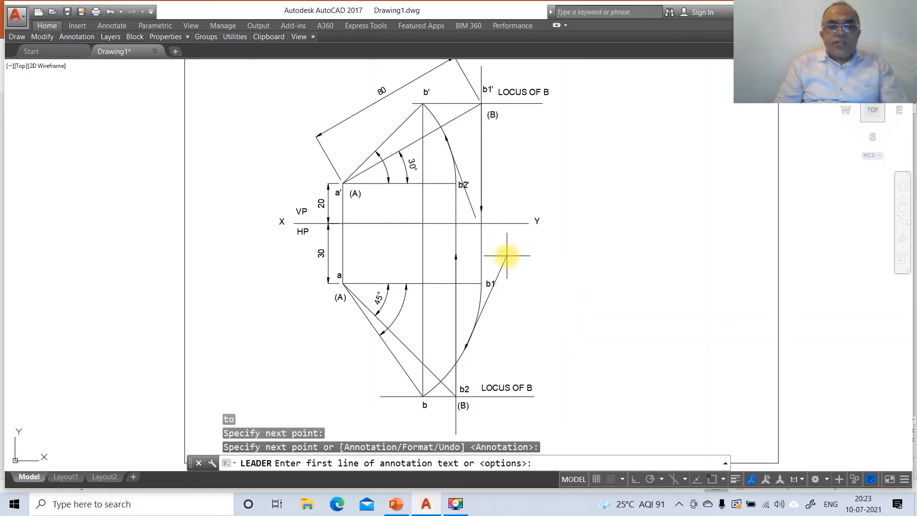
key("Return")
type("n")
key("Return")
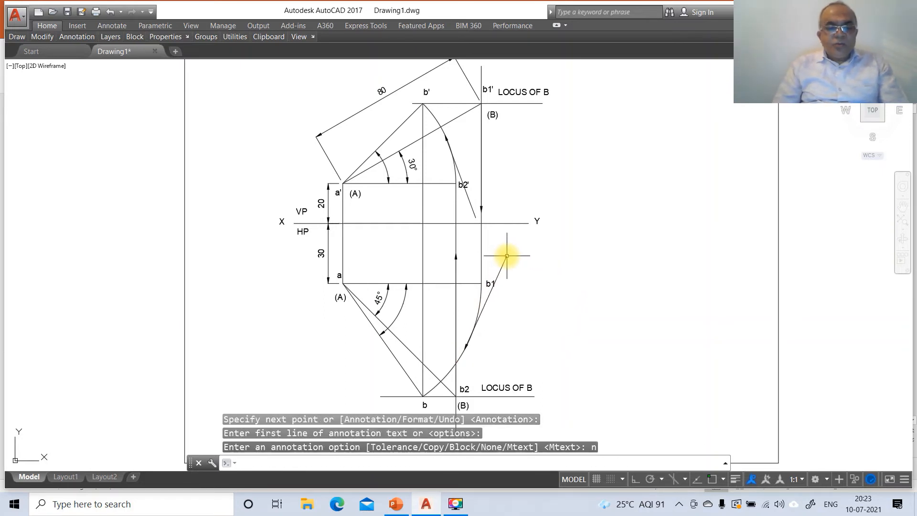
- Explode the four leaders on the two projectors and the two arcs
type("x")
key("Return")
left_click(456, 428)
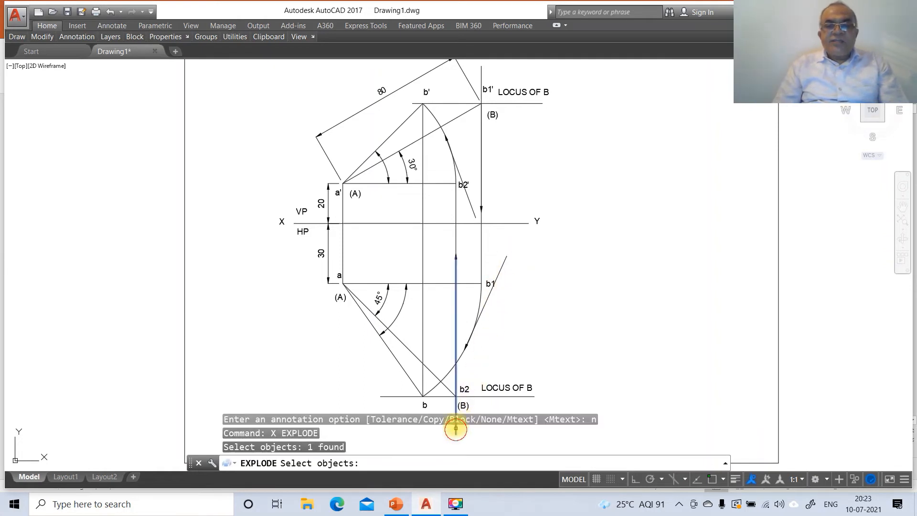
left_click(505, 256)
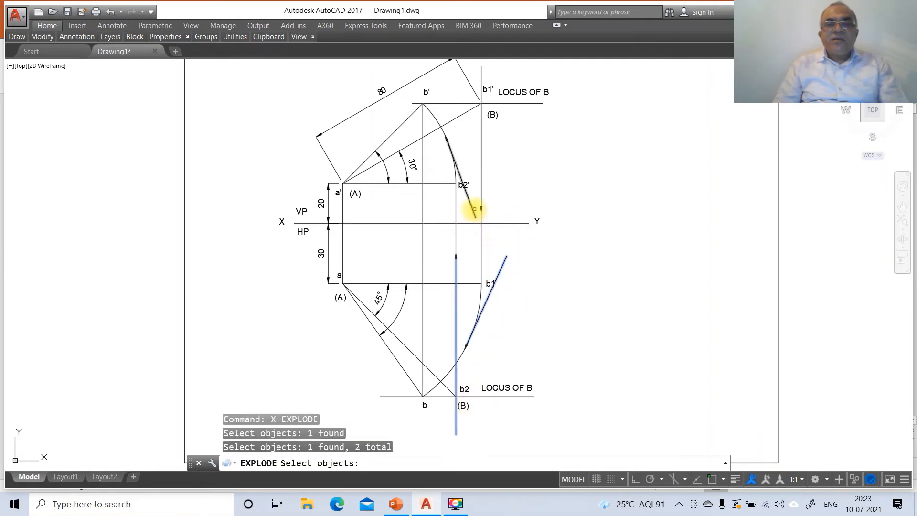
left_click(474, 209)
left_click(471, 195)
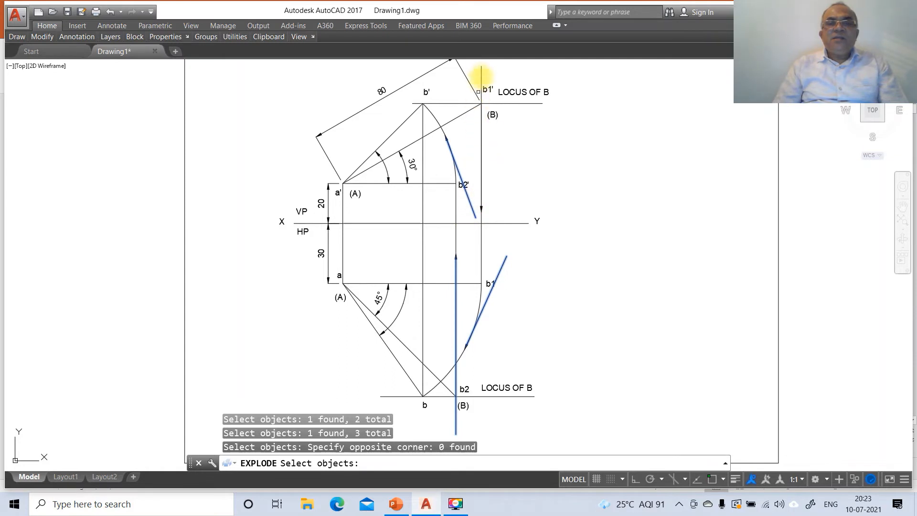
left_click(481, 65)
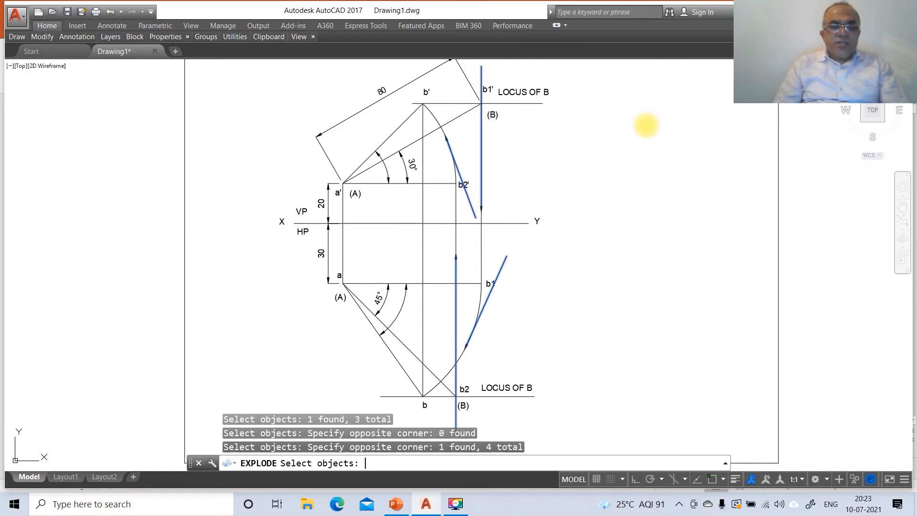
key("Return")
- Erase the leader lines at the upper arc and along the b1'–b1 projector, keeping only their arrowheads
type("E")
key("Return")
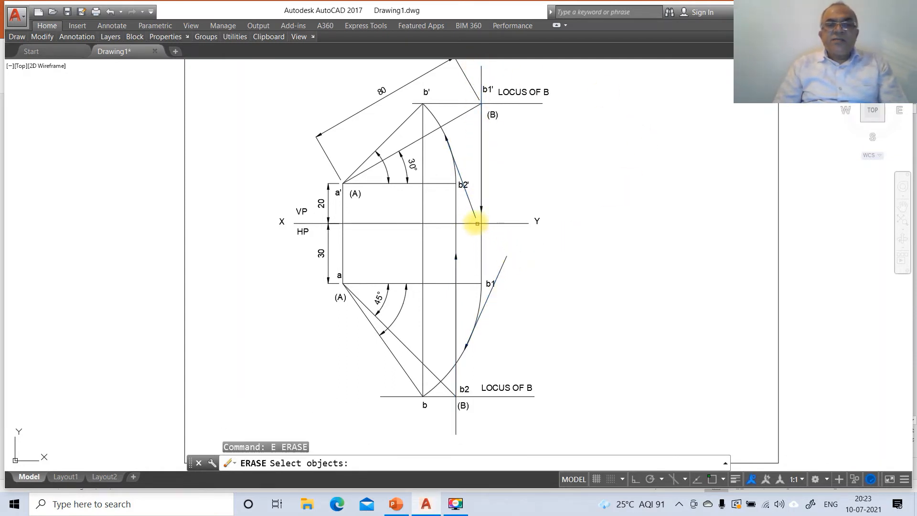
left_click(473, 211)
key("Return")
key("Return")
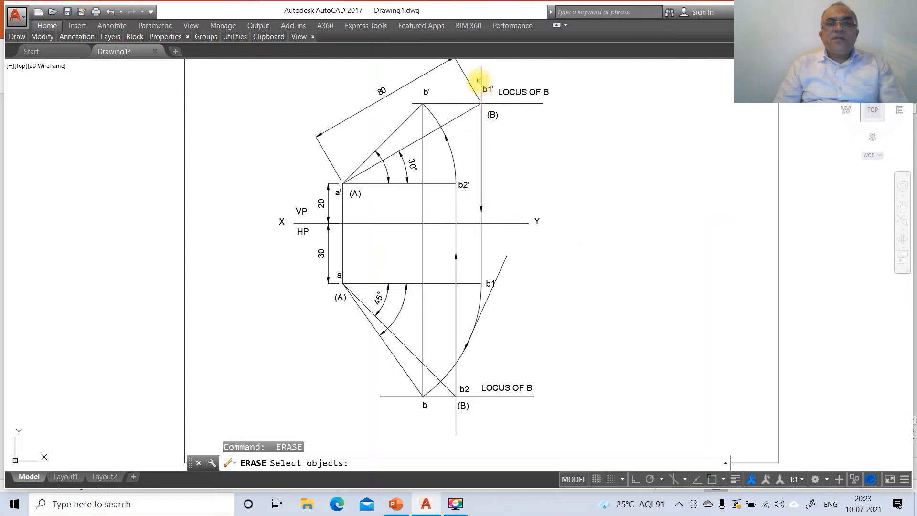
left_click(479, 80)
key("Return")
- Erase the leader lines at the lower arc and along the b2–b2' projector, keeping only their arrowheads
key("Return")
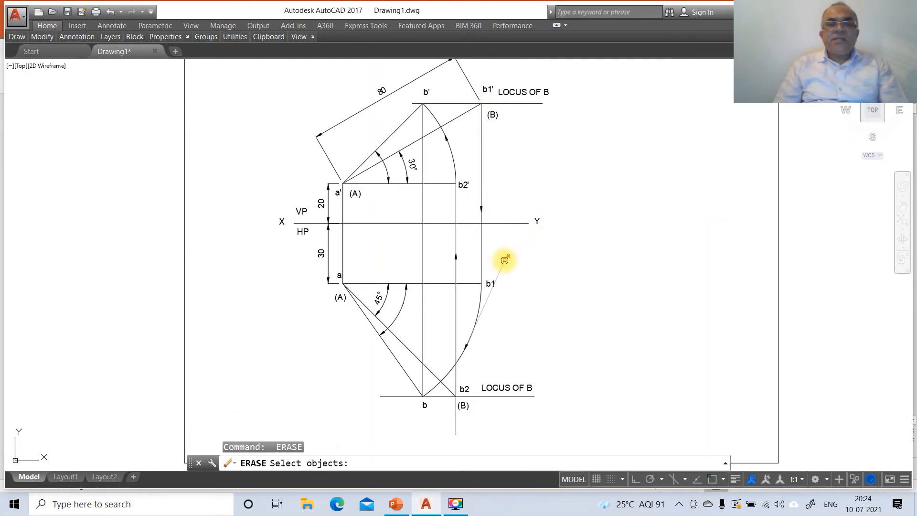
left_click(505, 260)
key("Return")
key("Return")
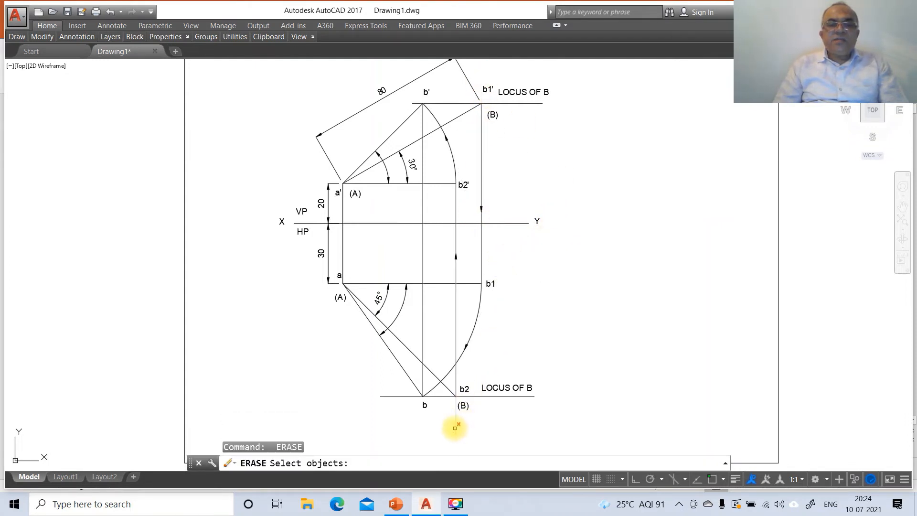
left_click(454, 428)
left_click(495, 428)
left_click(471, 429)
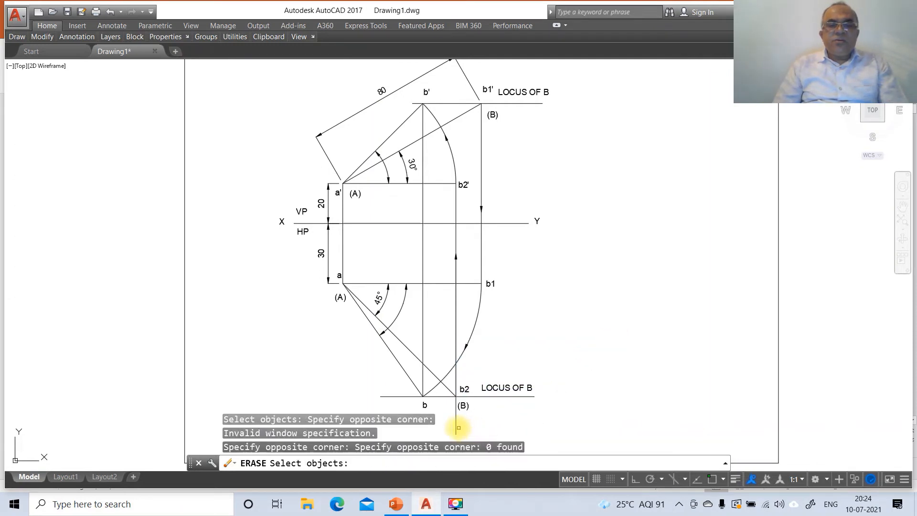
left_click(458, 428)
key("Return")
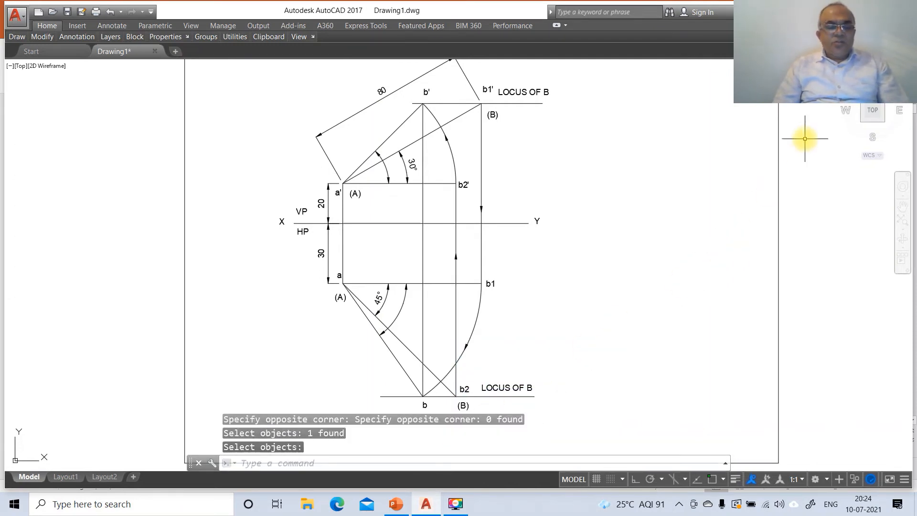
- Examine the whole sheet in the previous view and the lower projections close up with a zoom window
type("z")
key("Return")
type("p")
key("Return")
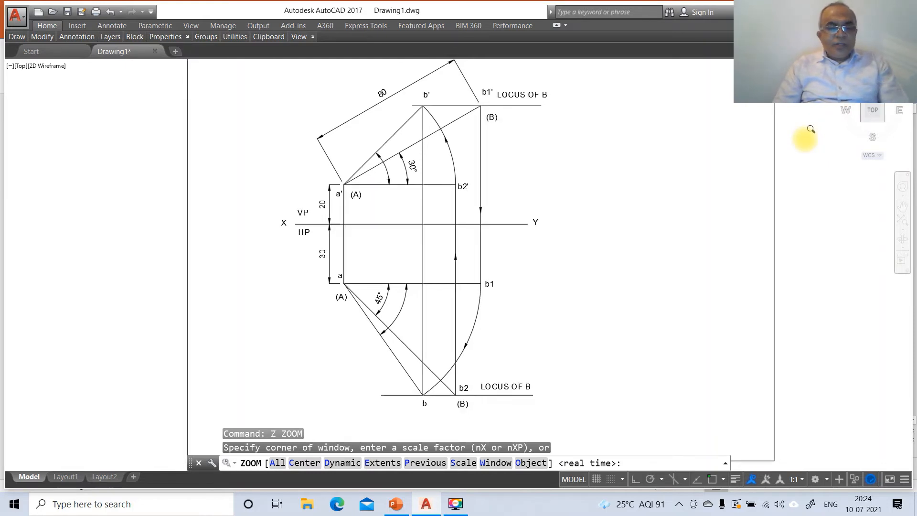
type("z")
key("Return")
type("w")
key("Return")
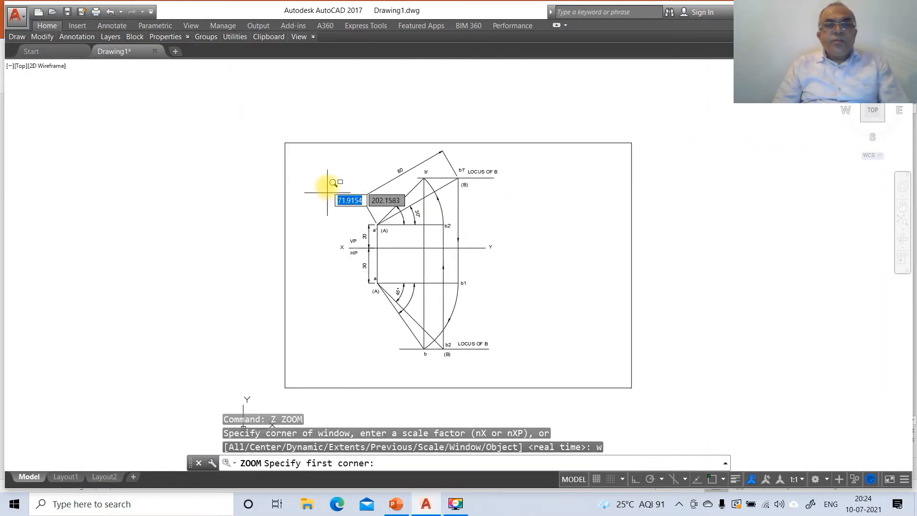
left_click(317, 203)
left_click(510, 365)
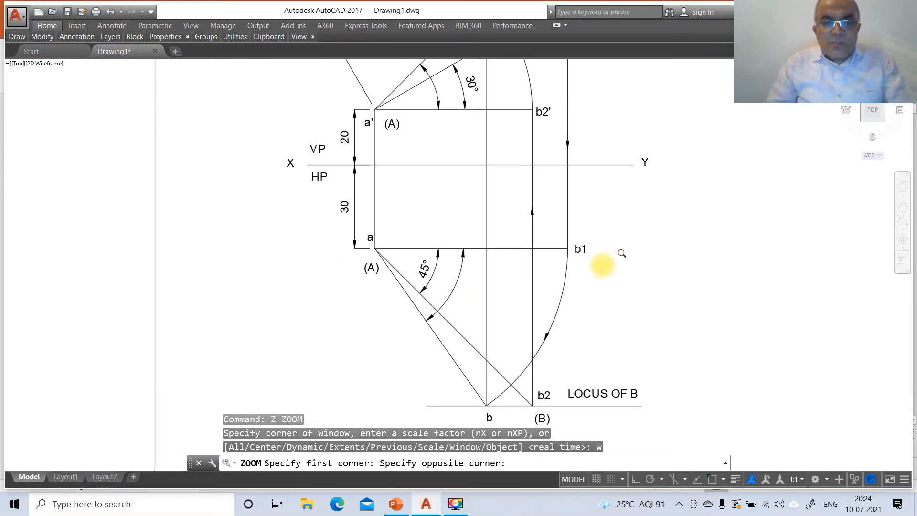
- Move the X label right up to its end of the XY reference line, level with the line
type("m")
key("Return")
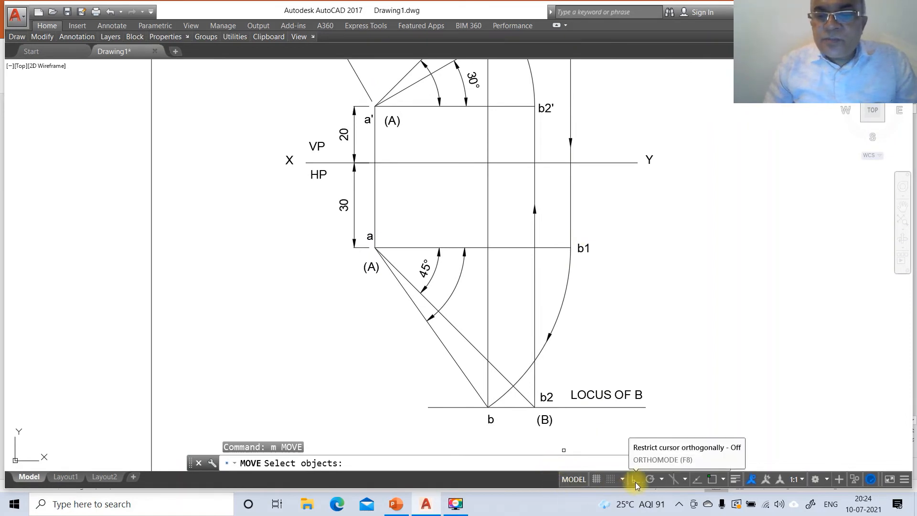
left_click(289, 158)
key("Return")
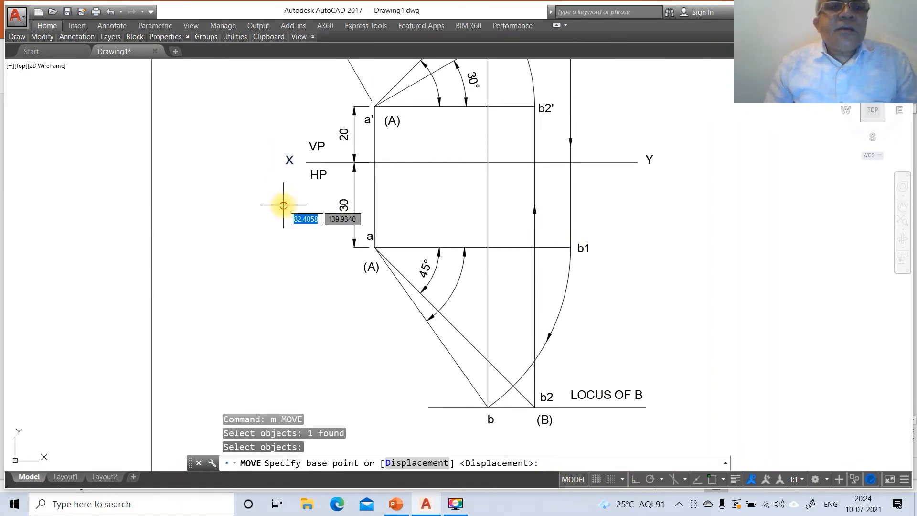
left_click(280, 200)
left_click(293, 204)
- Move the VP label down and the HP label up so both sit close to the XY line beside X
key("Return")
left_click(317, 153)
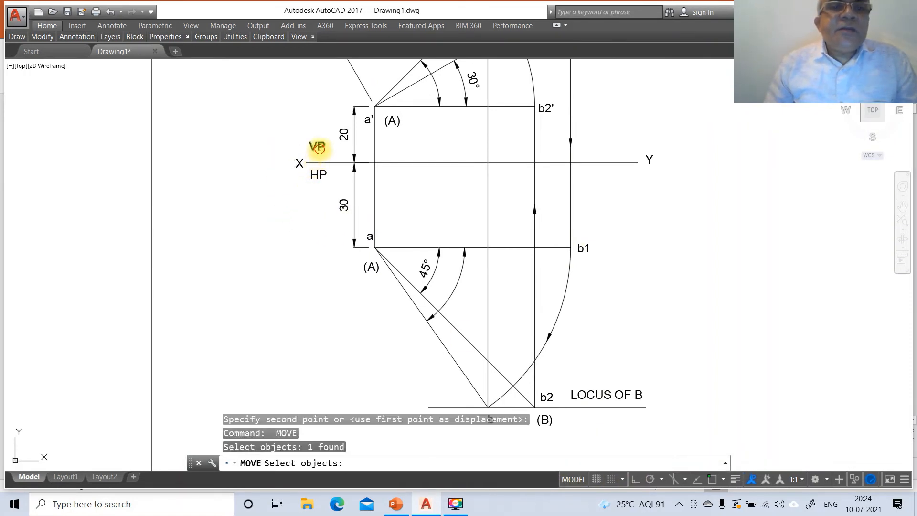
key("Return")
left_click(327, 174)
left_click(324, 183)
key("Return")
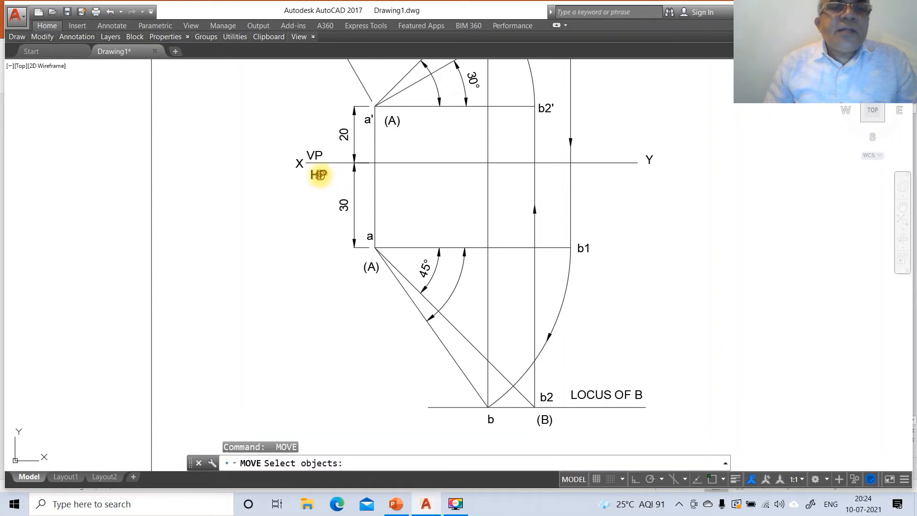
left_click(319, 174)
key("Return")
left_click(320, 213)
left_click(319, 210)
- Move the Y label in to the other end of the XY line, level with the line
key("Return")
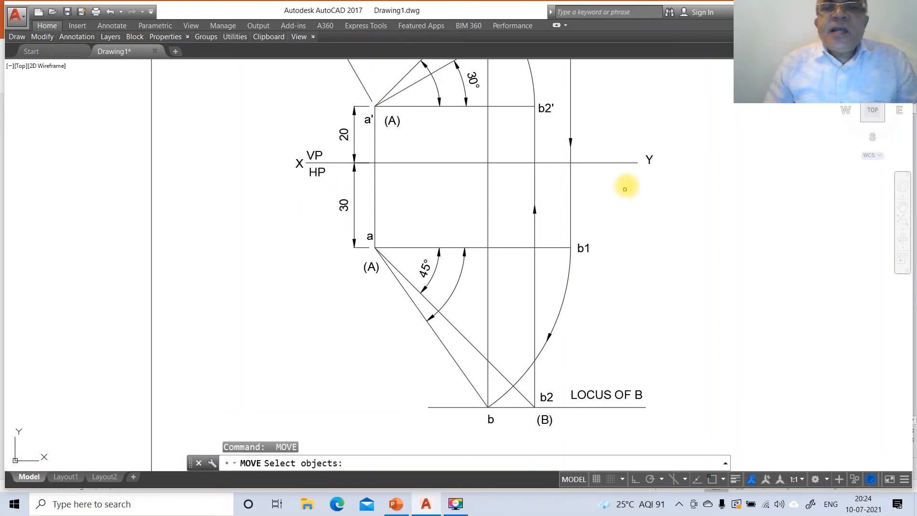
left_click(649, 160)
key("Return")
left_click(683, 176)
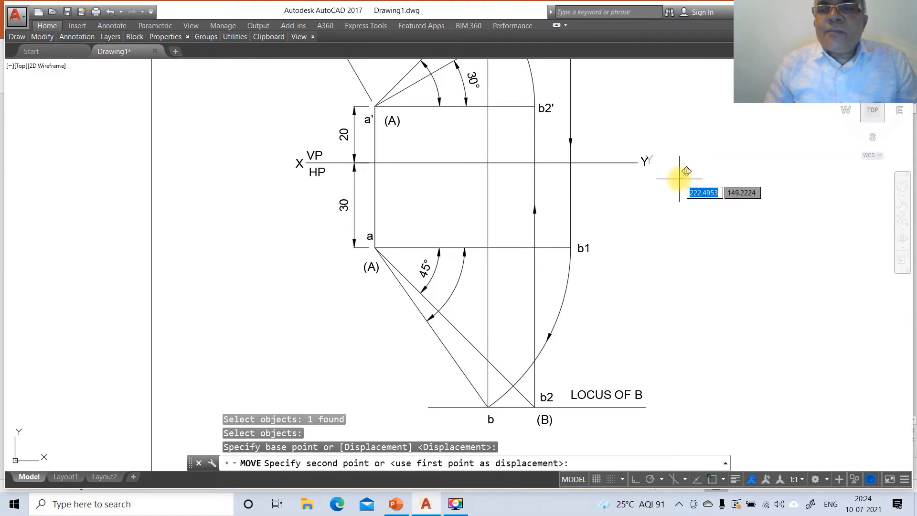
left_click(678, 177)
- Shift the label a slightly away from the projector and move its (A) label to just above the horizontal line at point a
key("Return")
left_click(369, 237)
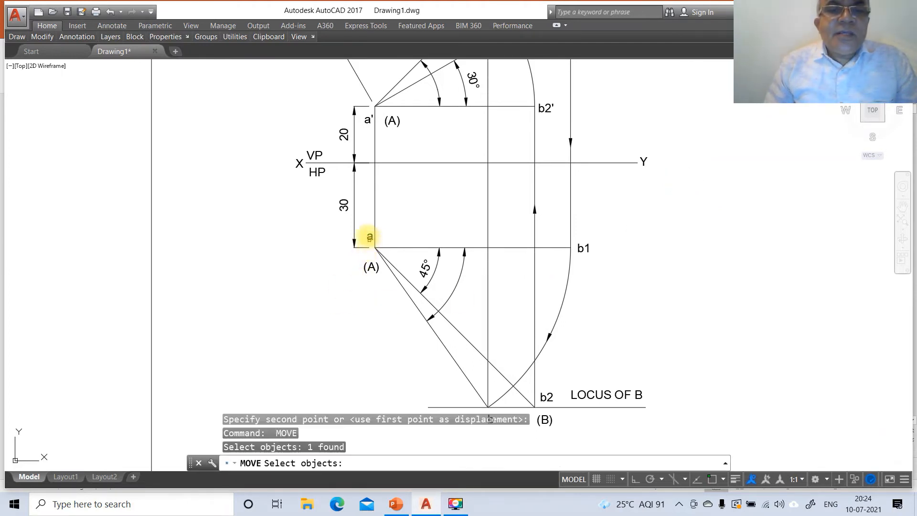
left_click(444, 245)
key("Return")
left_click(432, 223)
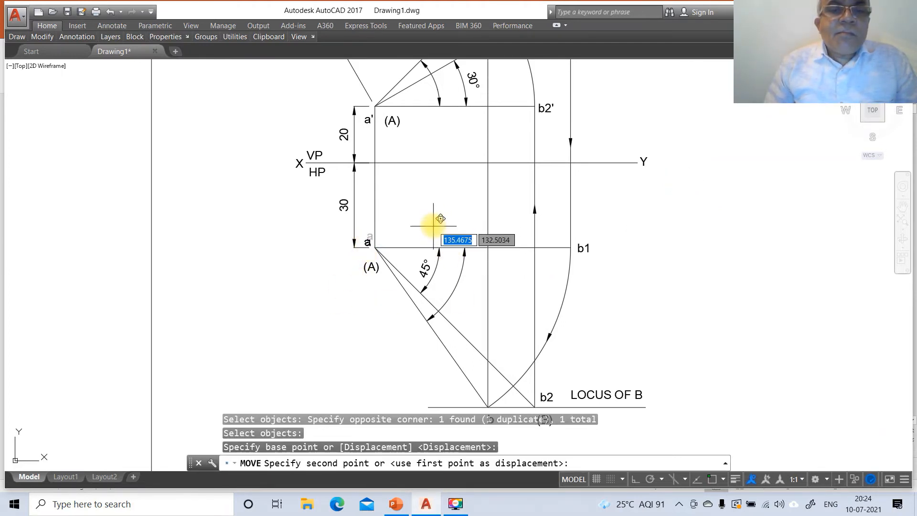
left_click(433, 223)
key("Return")
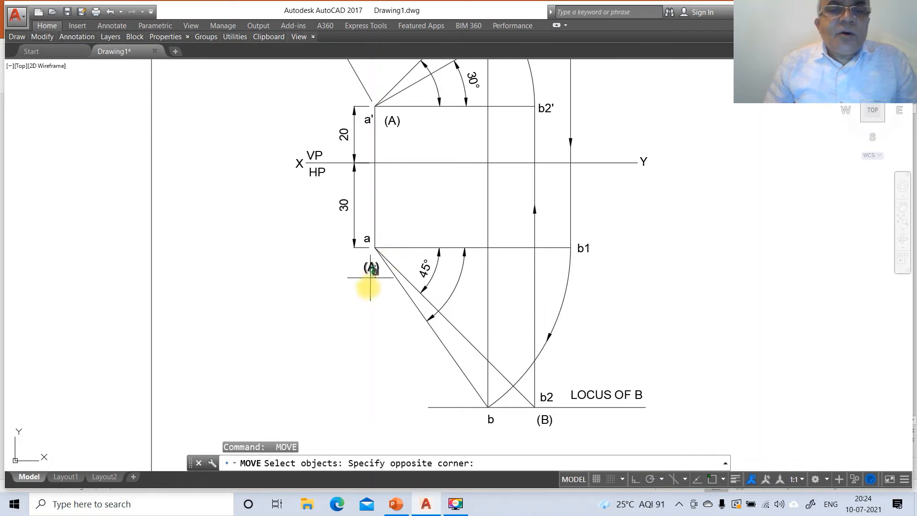
left_click(360, 311)
key("Return")
left_click(359, 314)
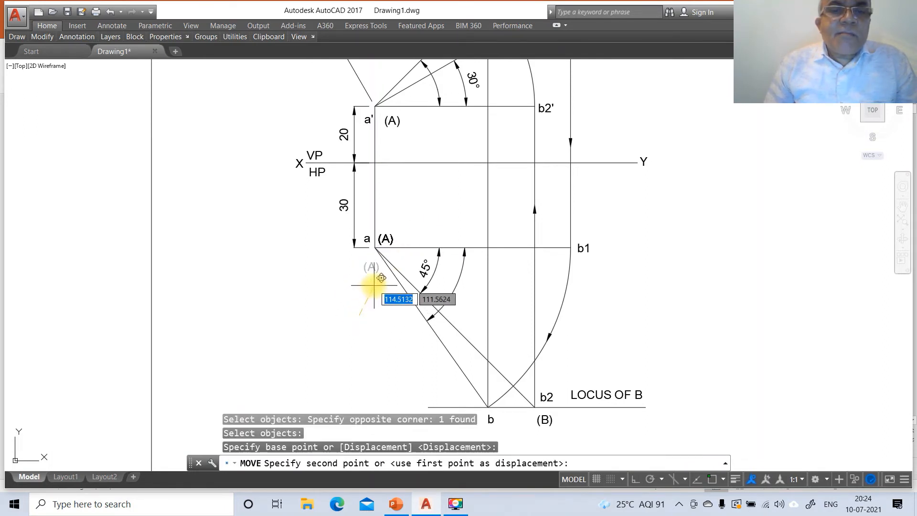
left_click(374, 285)
- Move the labels b and (B) up so they sit directly beneath their points on the lower locus line
key("Return")
left_click(490, 419)
key("Return")
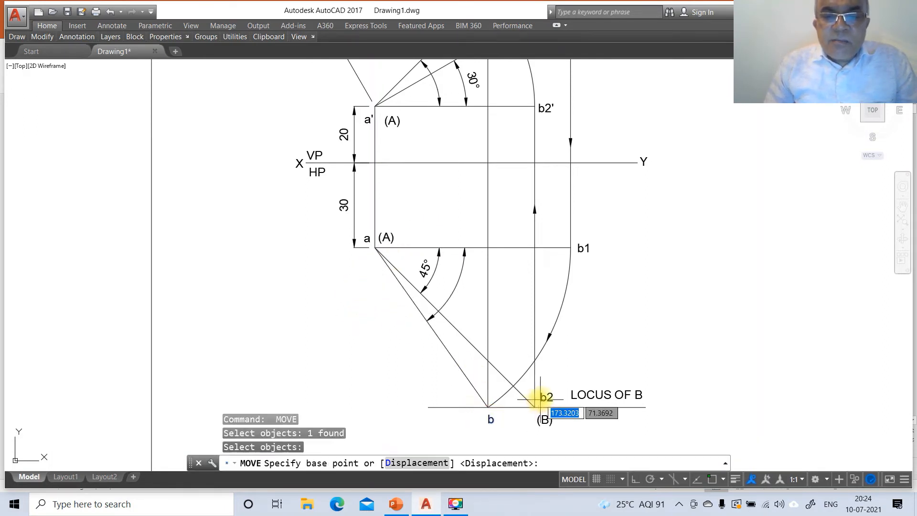
left_click(539, 397)
left_click(538, 396)
key("Return")
left_click(544, 419)
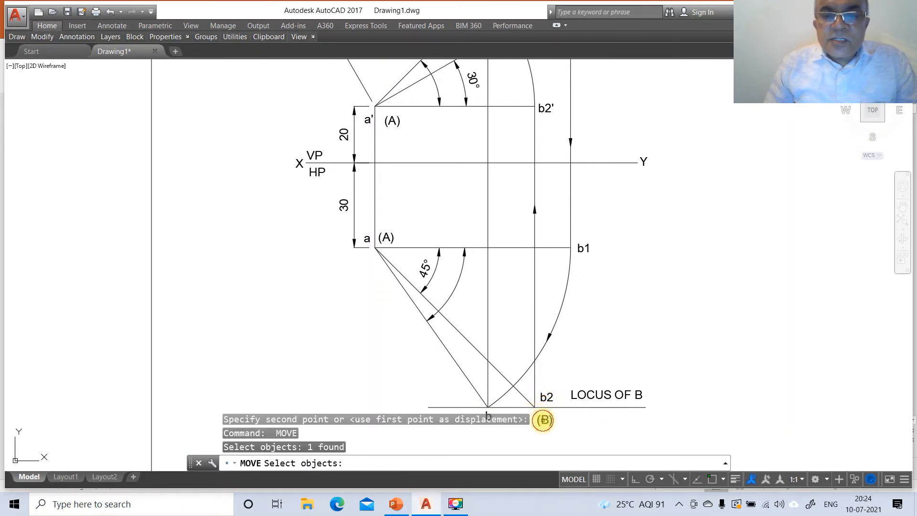
key("Return")
left_click(544, 418)
left_click(558, 410)
- Move the b2 label closer to its projector and the lower LOCUS OF B text in beside b2, nearer the locus line
key("Return")
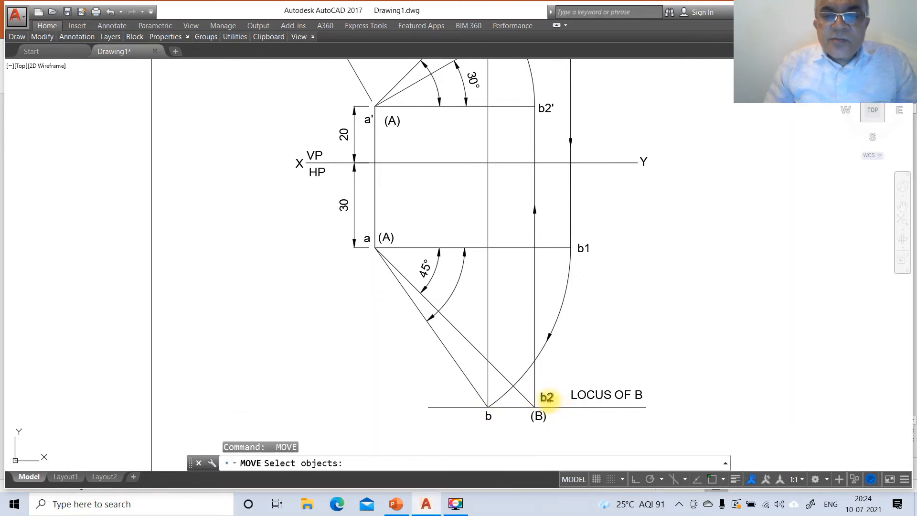
left_click(546, 396)
key("Return")
left_click(578, 397)
left_click(574, 399)
key("Return")
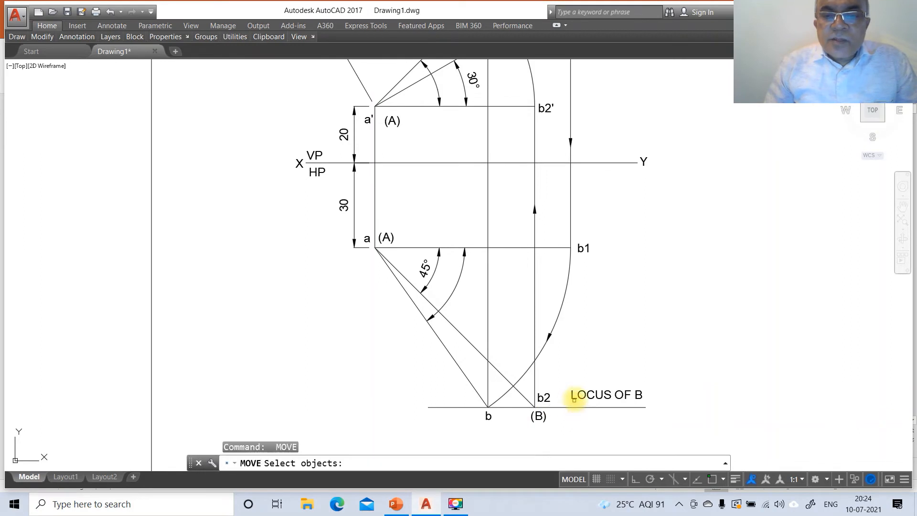
left_click(578, 396)
left_click(583, 395)
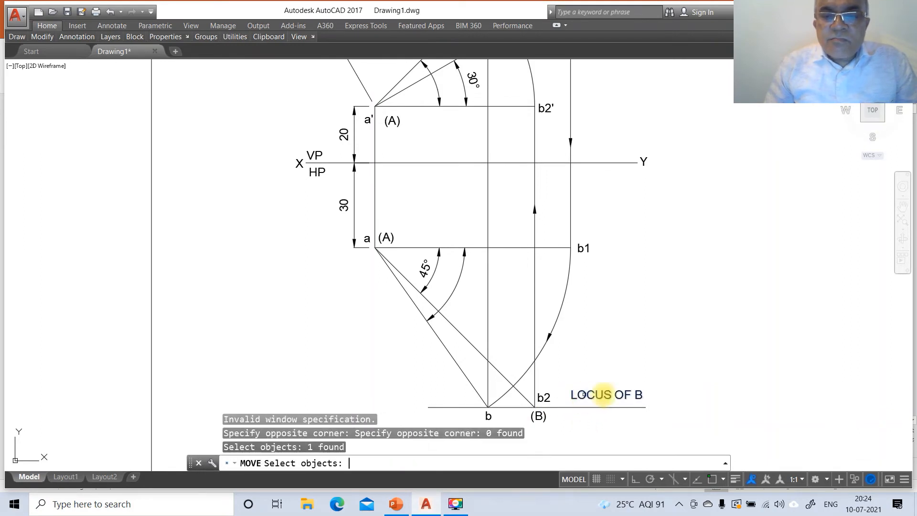
key("Return")
left_click(677, 361)
left_click(663, 362)
- Move the b1 label closer to the end of the horizontal line through a and end the Move command
key("Return")
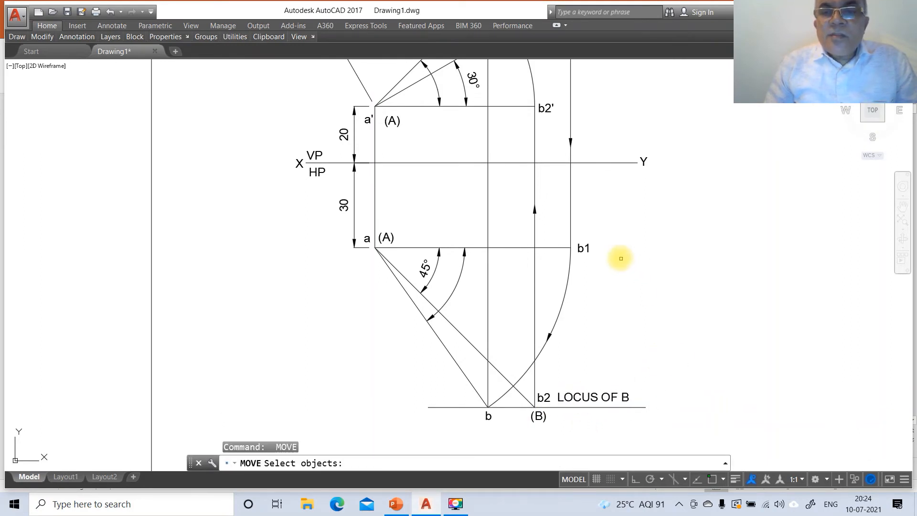
left_click(583, 249)
key("Return")
left_click(604, 275)
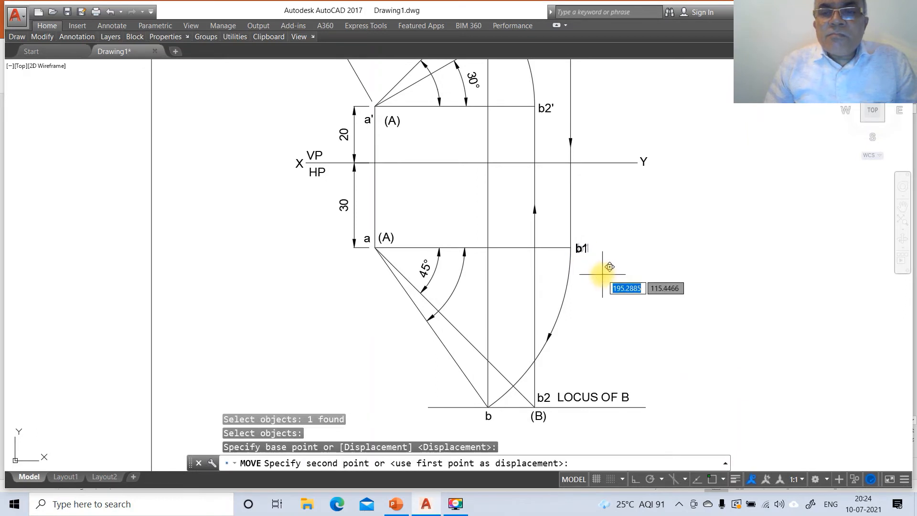
left_click(604, 269)
key("Return")
key("Escape")
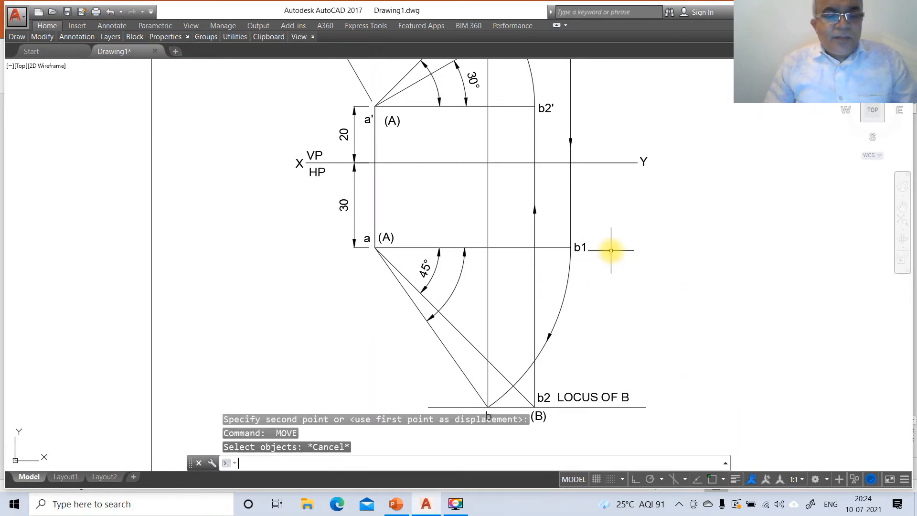
- Move the a' label and its (A) label up close to point a', on either side of the projector
type("m")
key("Return")
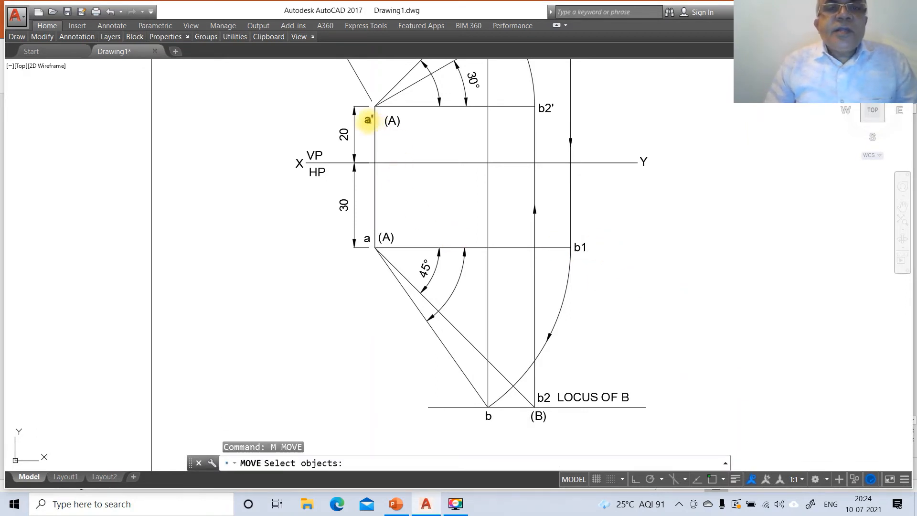
left_click(367, 120)
key("Return")
left_click(389, 153)
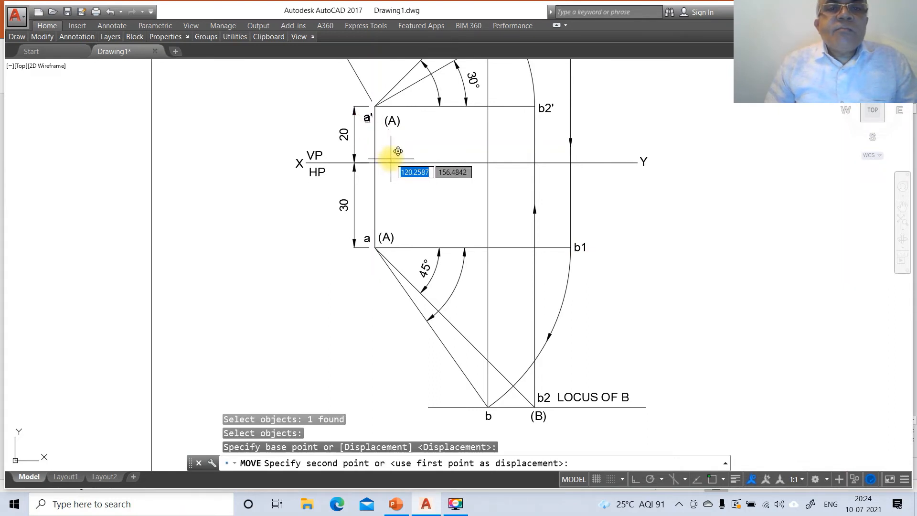
left_click(390, 158)
key("Return")
left_click(392, 121)
key("Return")
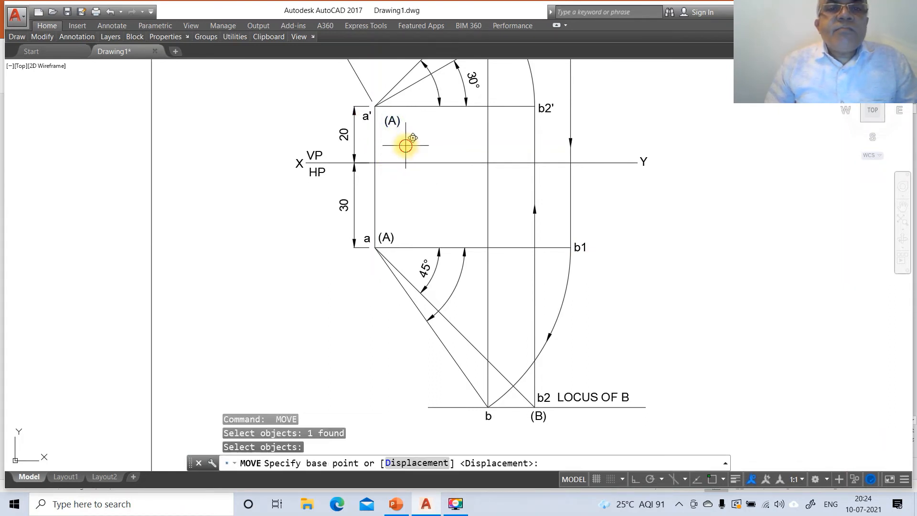
left_click(406, 144)
left_click(399, 139)
- Move the b2' label slightly away from the end of the horizontal line through a'
key("Return")
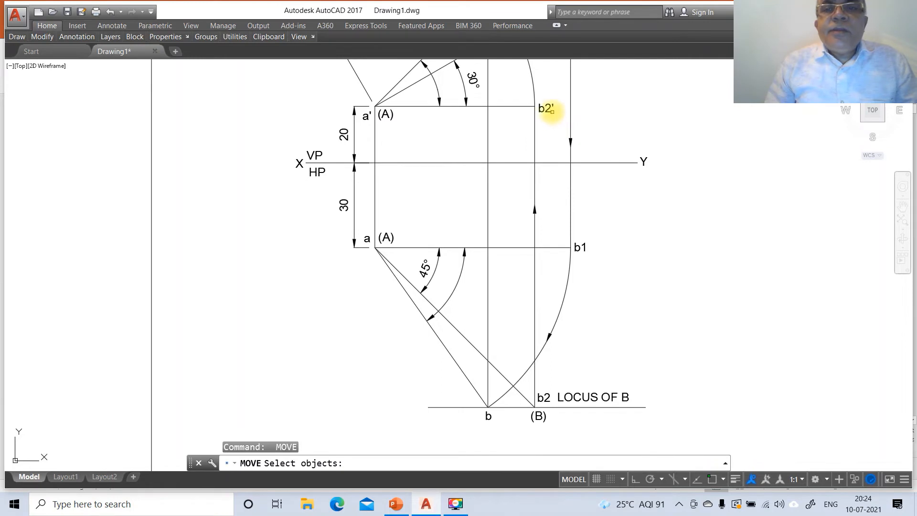
left_click(552, 110)
key("Return")
left_click(556, 133)
left_click(558, 133)
- Move the b' label down so it sits directly above its point on the upper locus line
type("z")
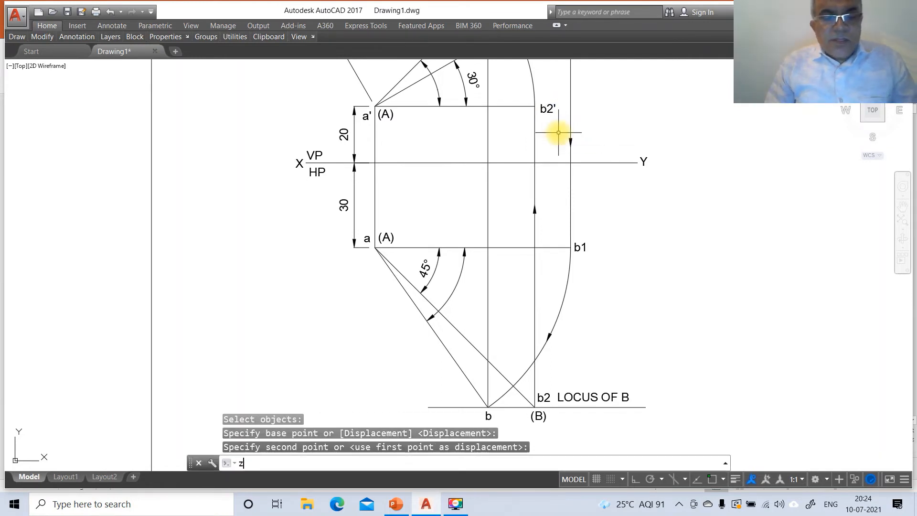
key("Return")
type("p")
key("Return")
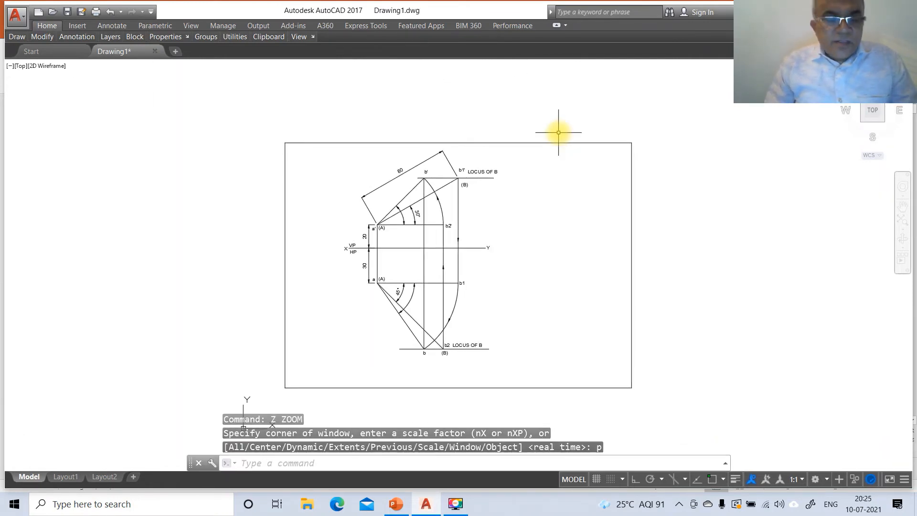
type("z")
key("Return")
type("w")
key("Return")
left_click(379, 176)
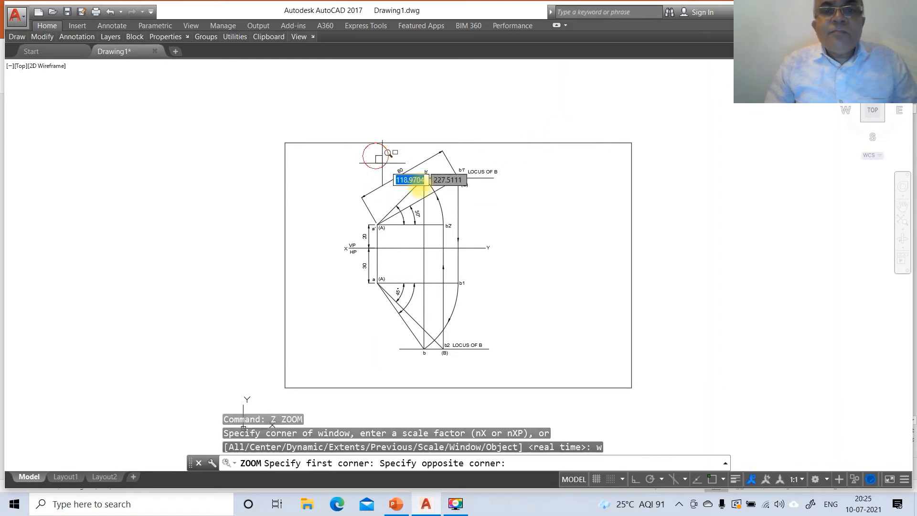
left_click(528, 255)
type("m")
key("Return")
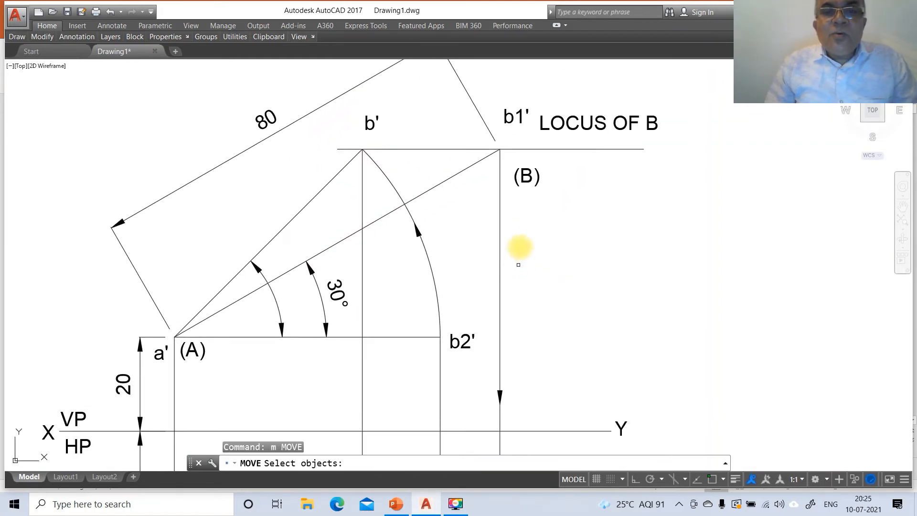
left_click(374, 127)
key("Return")
left_click(375, 138)
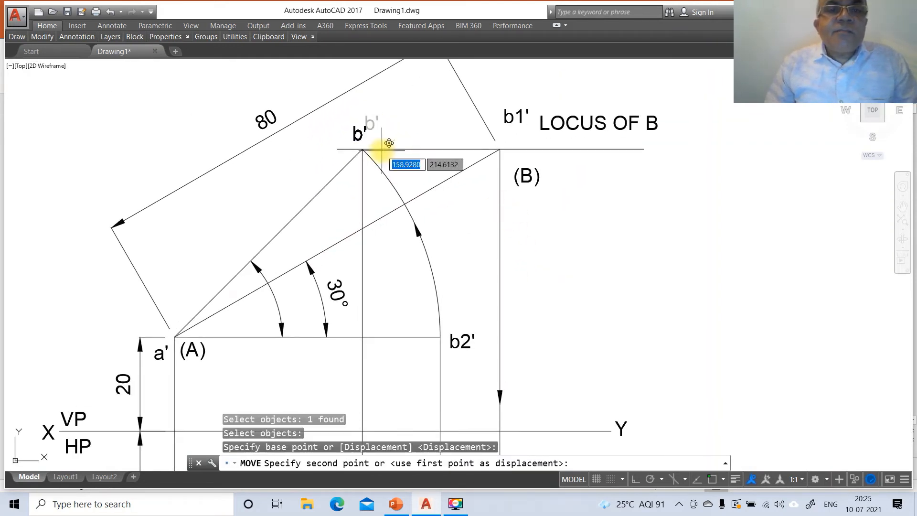
left_click(383, 149)
- Move the b1' label down close to its point on the upper locus line
key("Return")
left_click(504, 122)
key("Return")
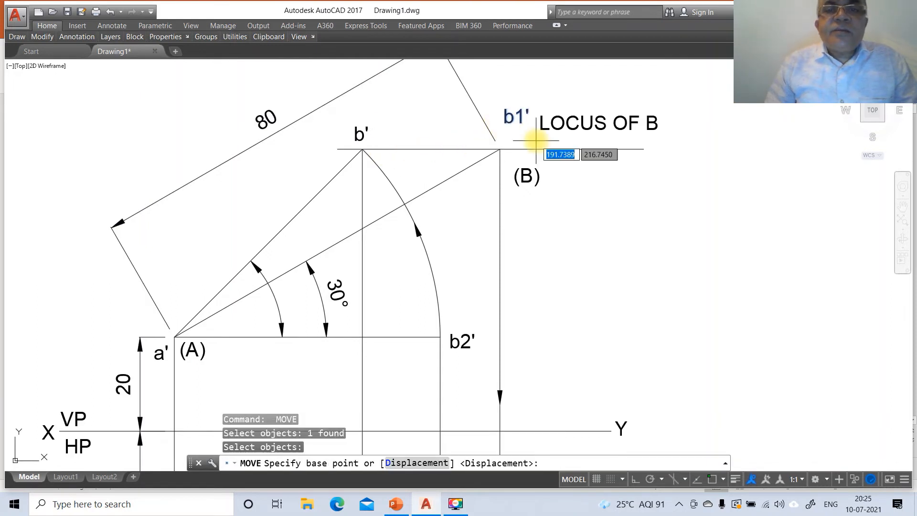
left_click(541, 129)
left_click(537, 148)
- Move the upper LOCUS OF B text down beside b1', just above the locus line
key("Return")
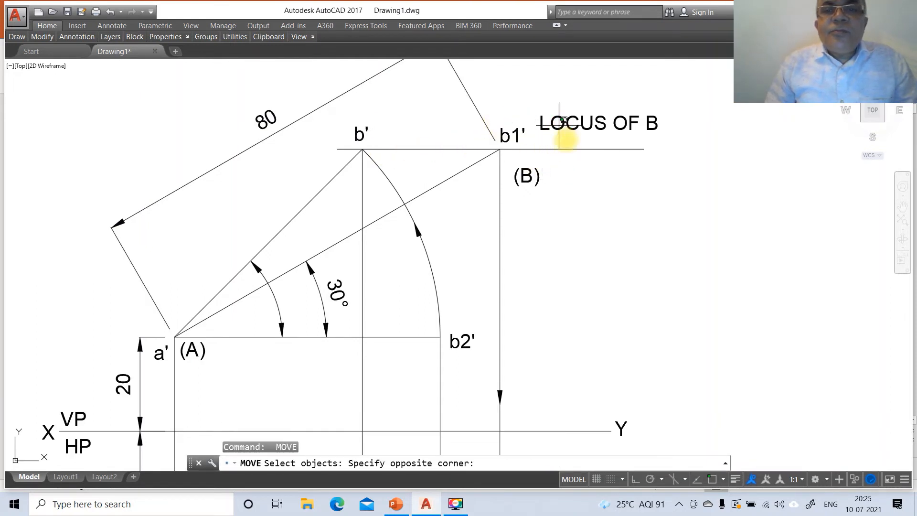
left_click(559, 125)
left_click(557, 143)
key("Return")
left_click(606, 164)
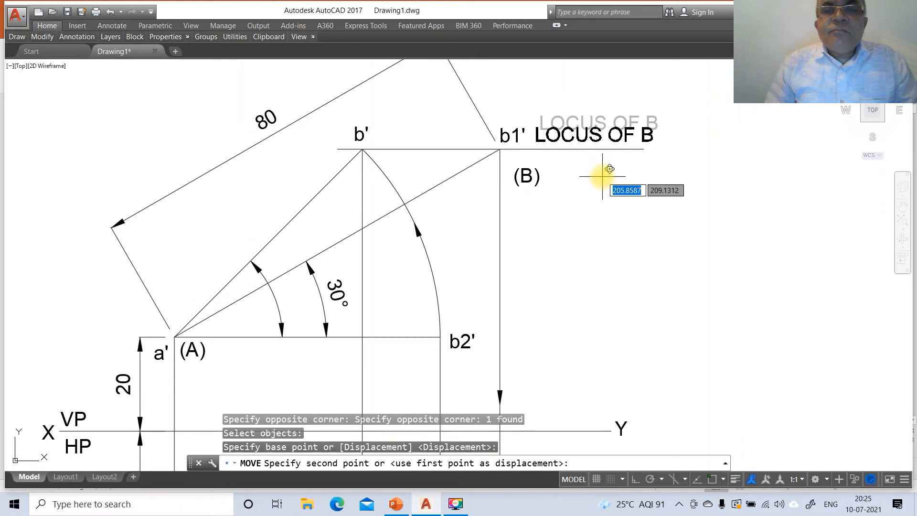
left_click(602, 176)
- Move the upper (B) label up close to point b1', just beneath the locus line
key("Return")
left_click(530, 179)
key("Return")
left_click(555, 198)
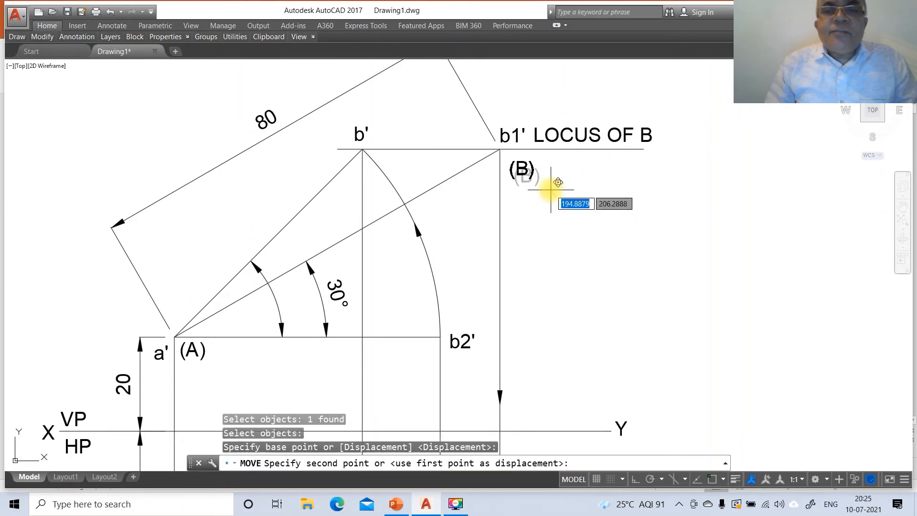
left_click(548, 186)
- Examine the whole sheet in the previous view and the complete projection drawing in a zoom window
type("z")
key("Return")
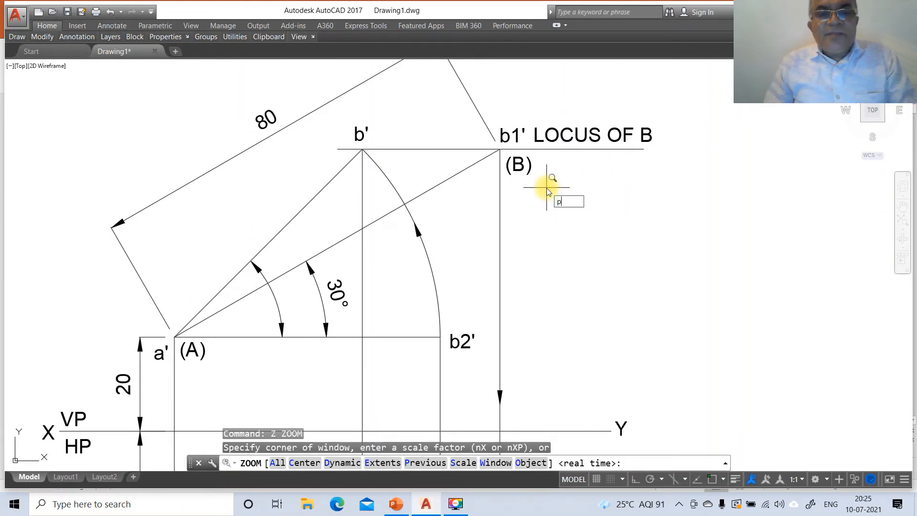
type("p")
key("Return")
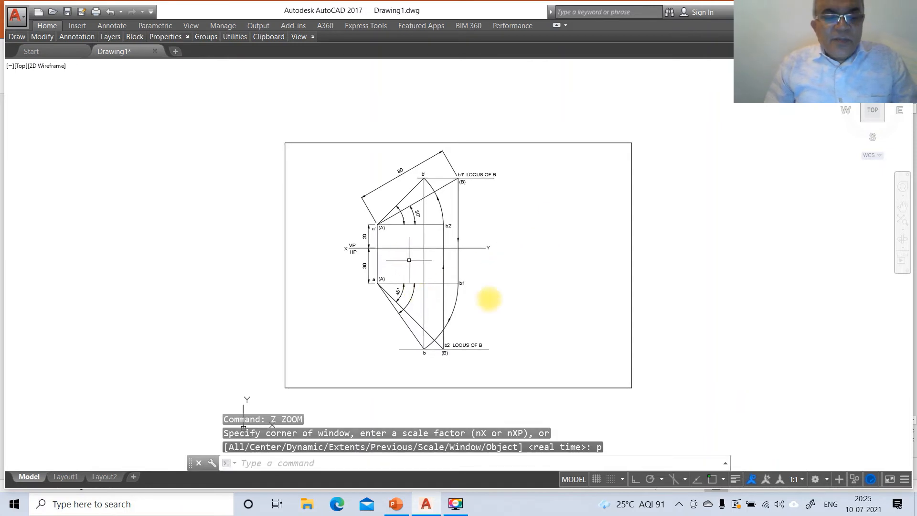
type("z")
key("Return")
type("w")
key("Return")
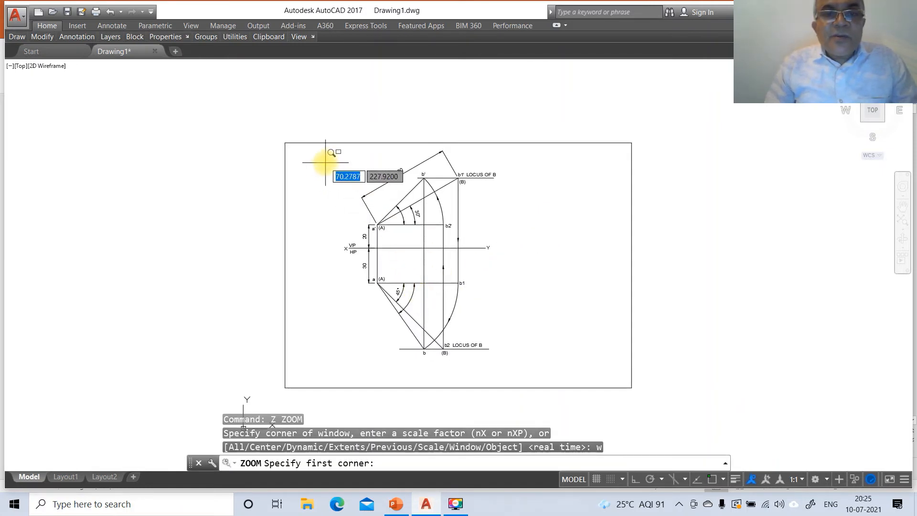
left_click(325, 163)
left_click(522, 363)
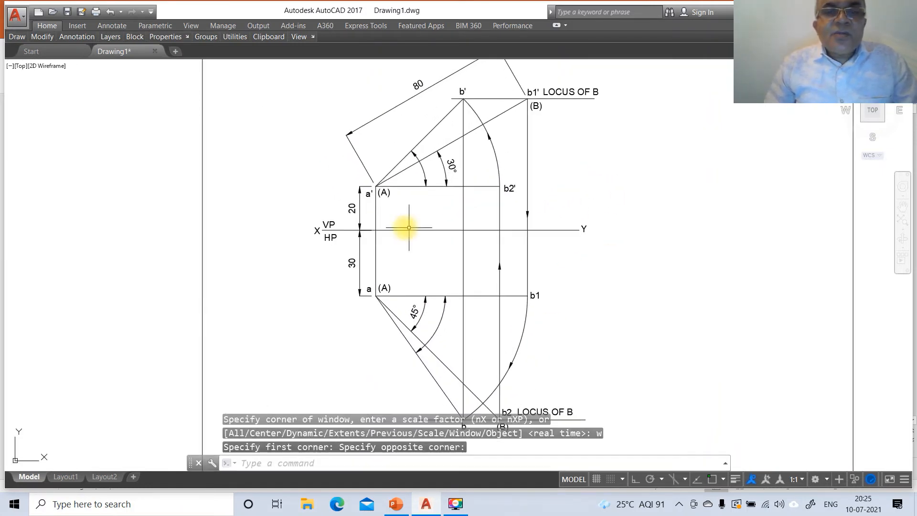
- Assign the horizontal reference line between X and Y to the XY layer
left_click(396, 231)
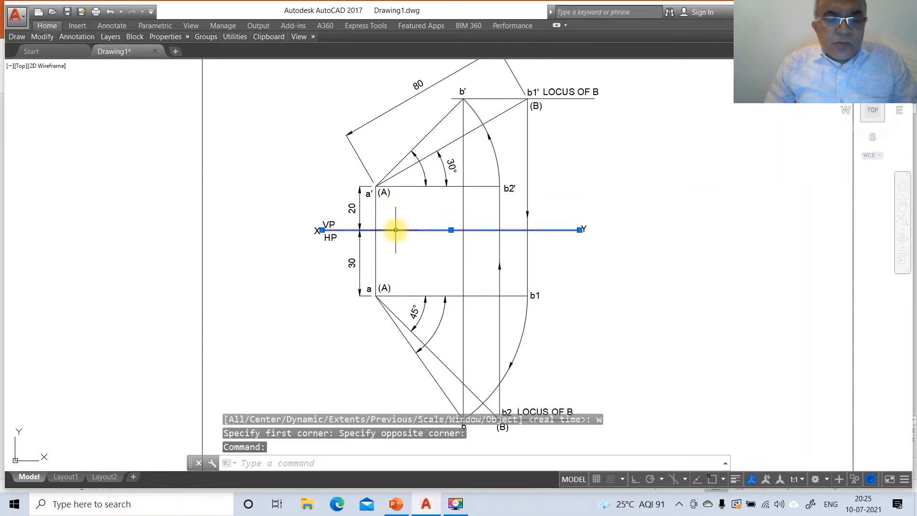
type("c")
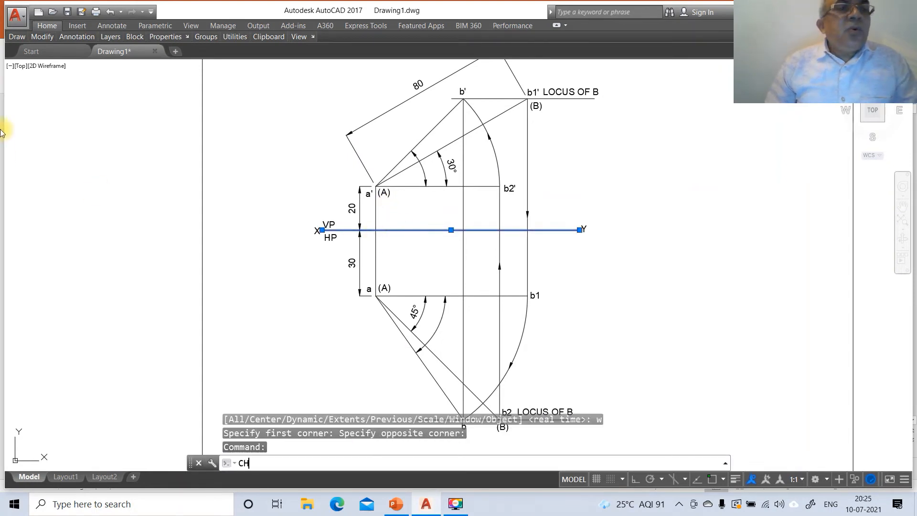
type("h")
key("Return")
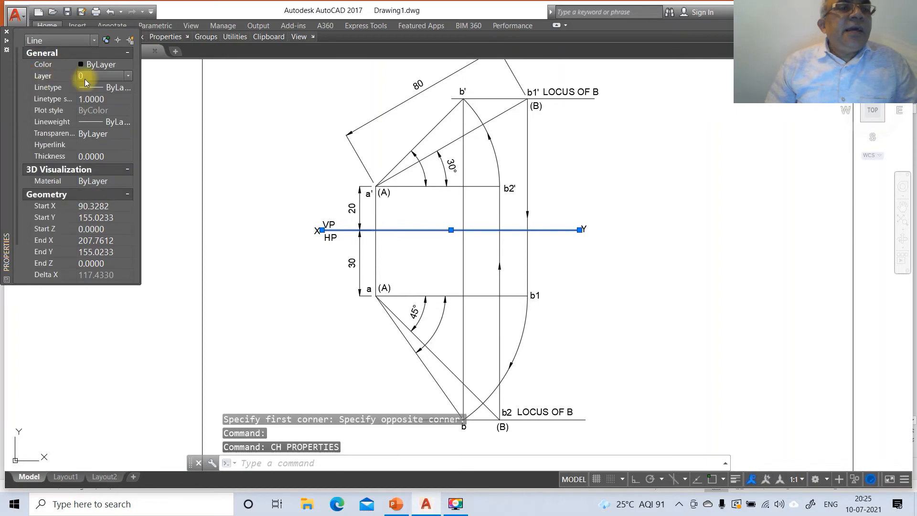
left_click(127, 76)
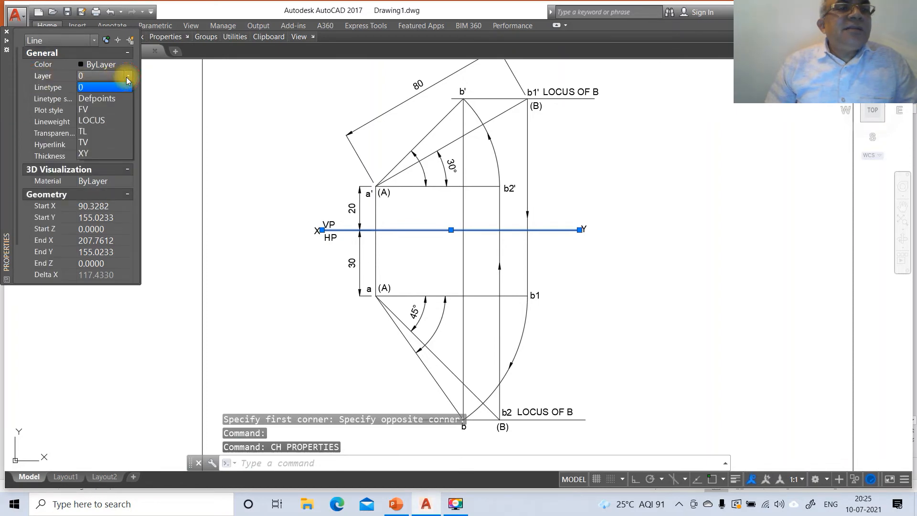
left_click(96, 153)
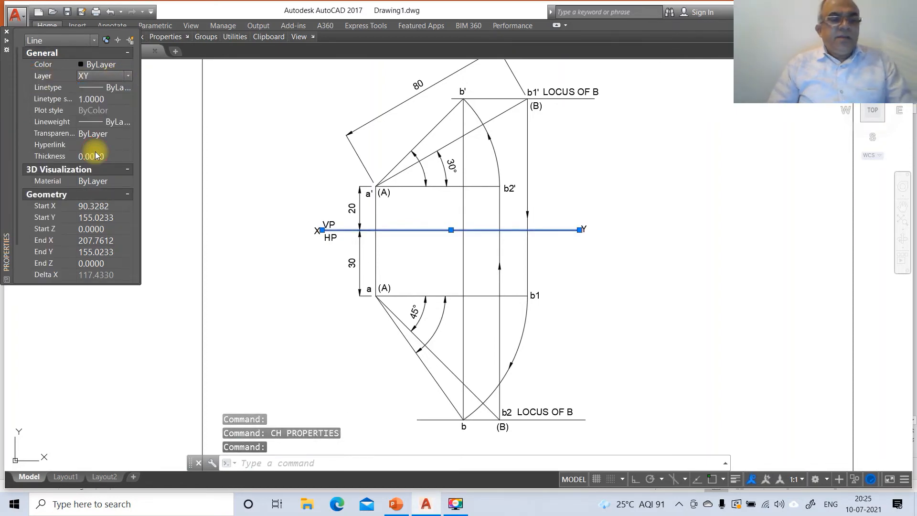
key("Escape")
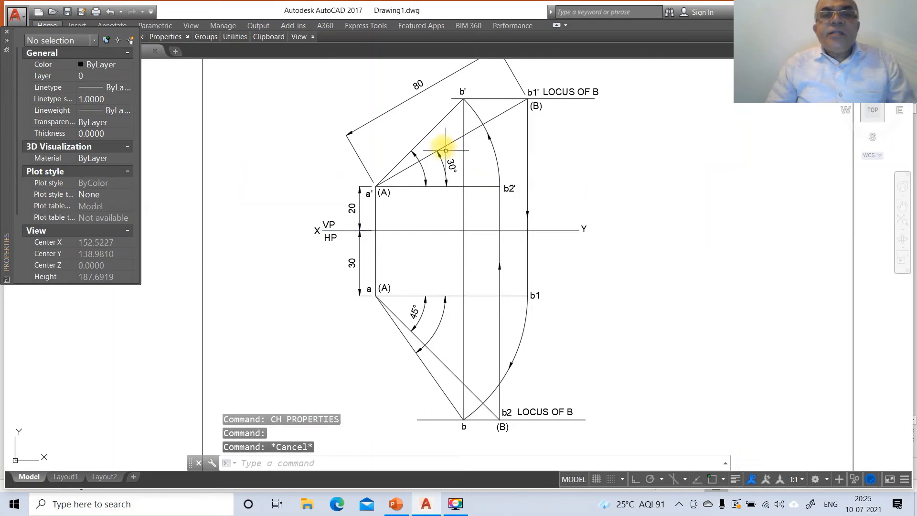
- Assign the front view line a'b' to the FV layer and turn on lineweight display
left_click(436, 128)
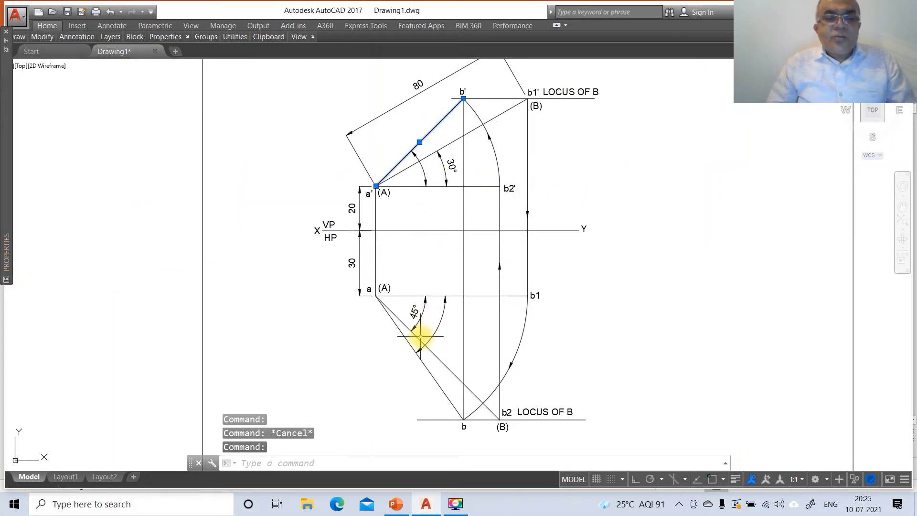
type("ch")
key("Return")
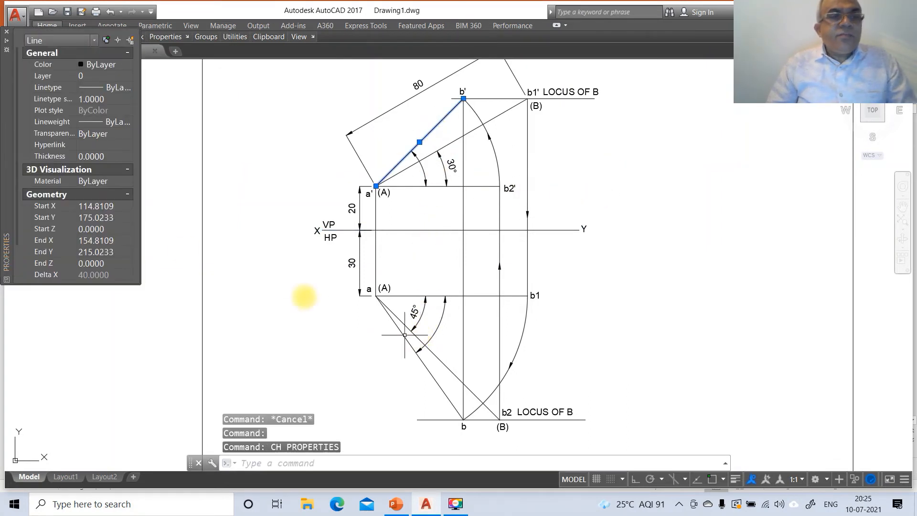
left_click(52, 76)
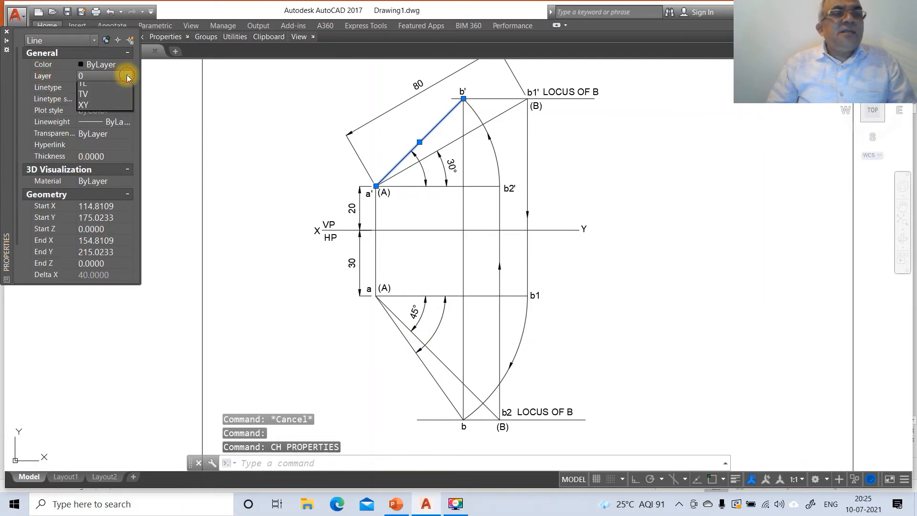
left_click(93, 110)
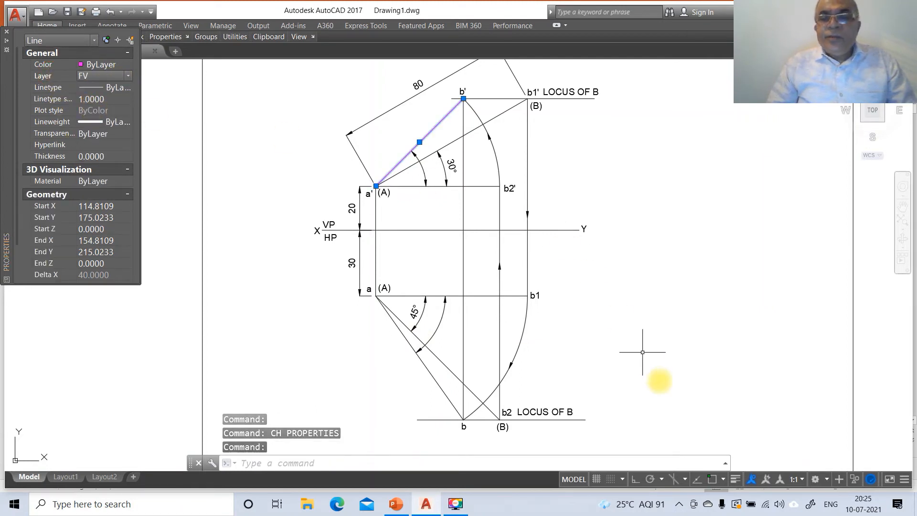
left_click(735, 480)
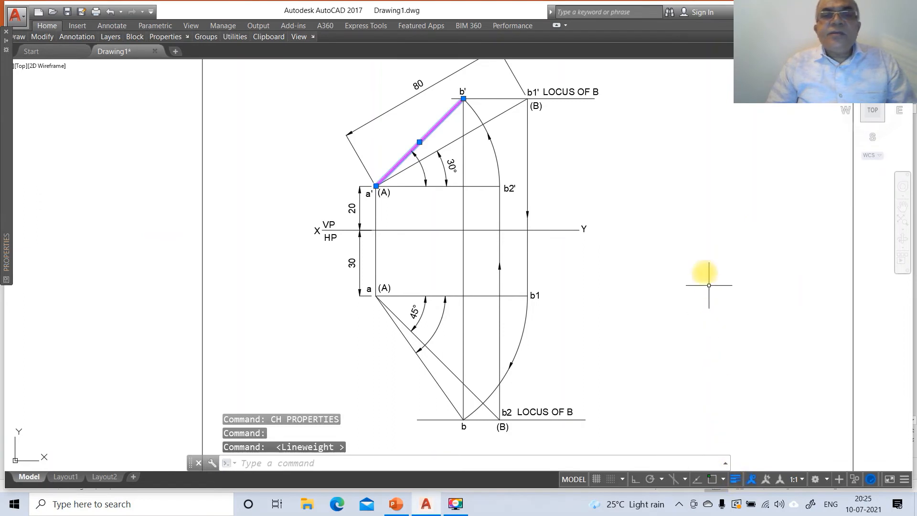
key("Escape")
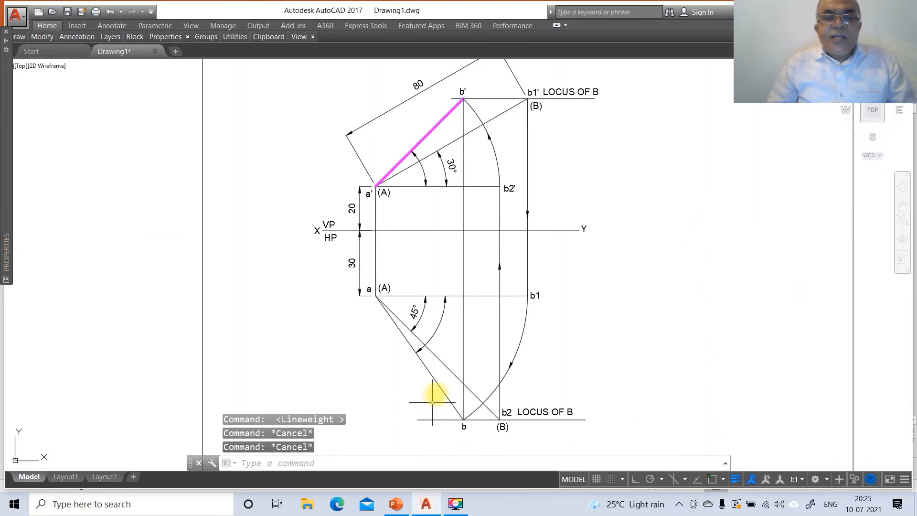
- Assign the top view line from a to b to the TV layer
left_click(439, 385)
type("CH")
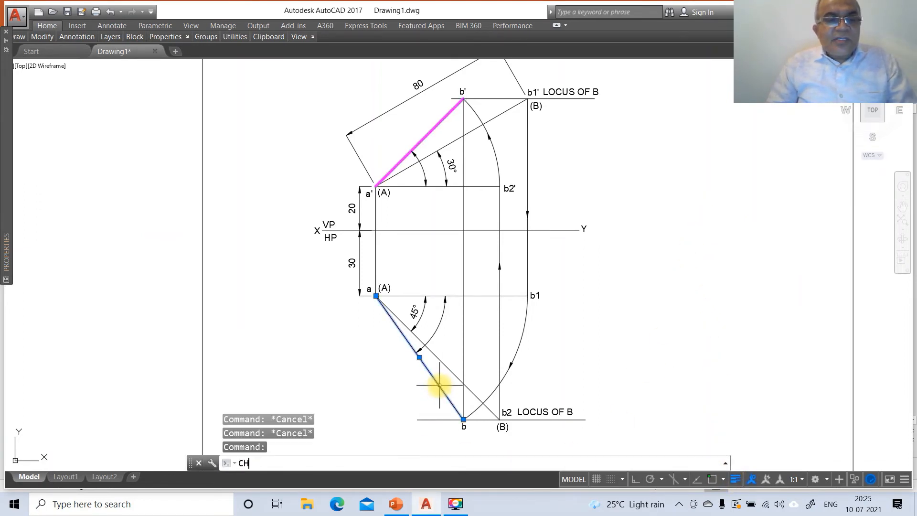
key("Return")
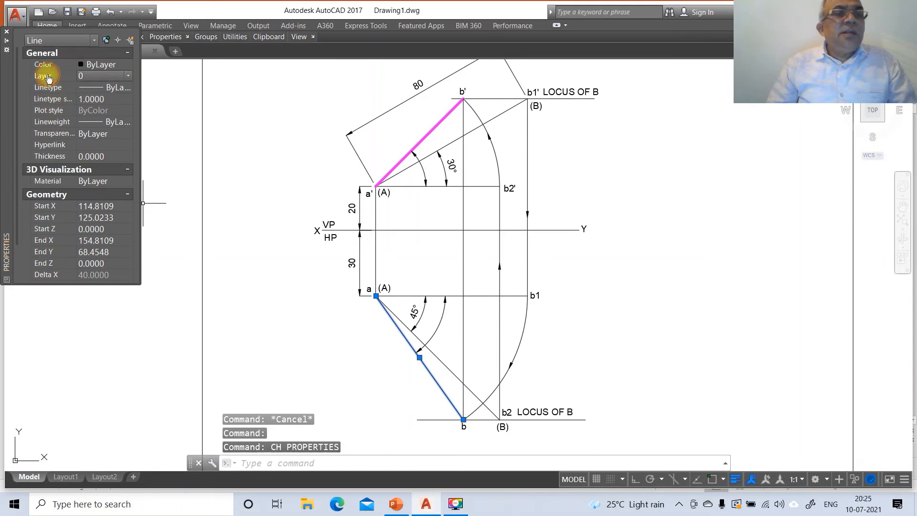
left_click(124, 75)
left_click(93, 143)
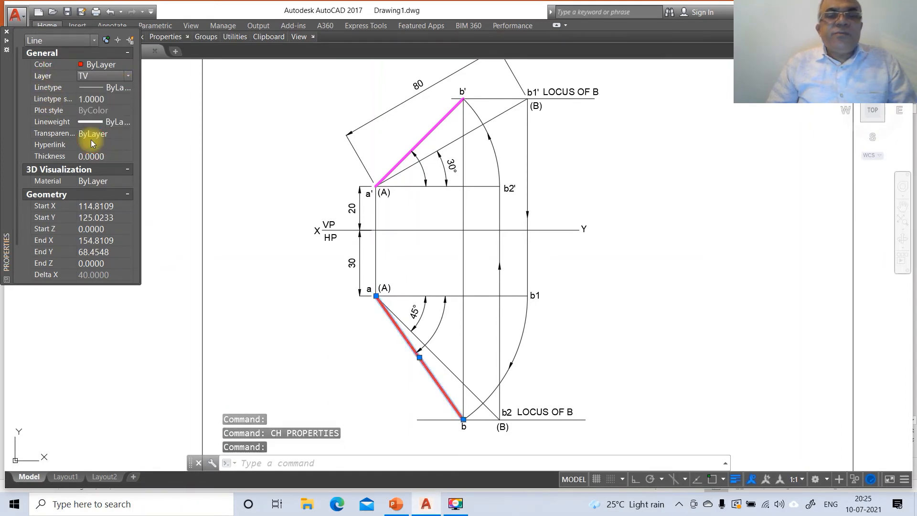
key("Escape")
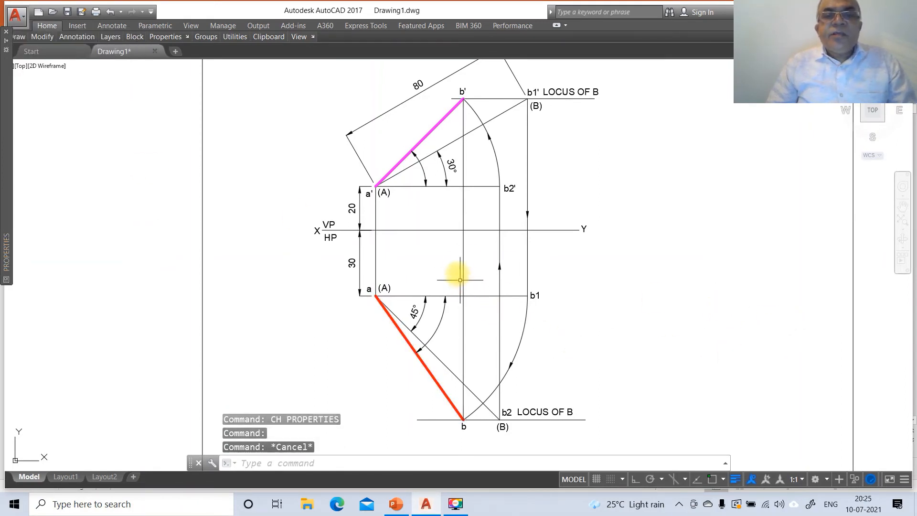
- Assign both true-length lines, a'b1' above XY and ab2 below XY, to the TL layer
left_click(502, 115)
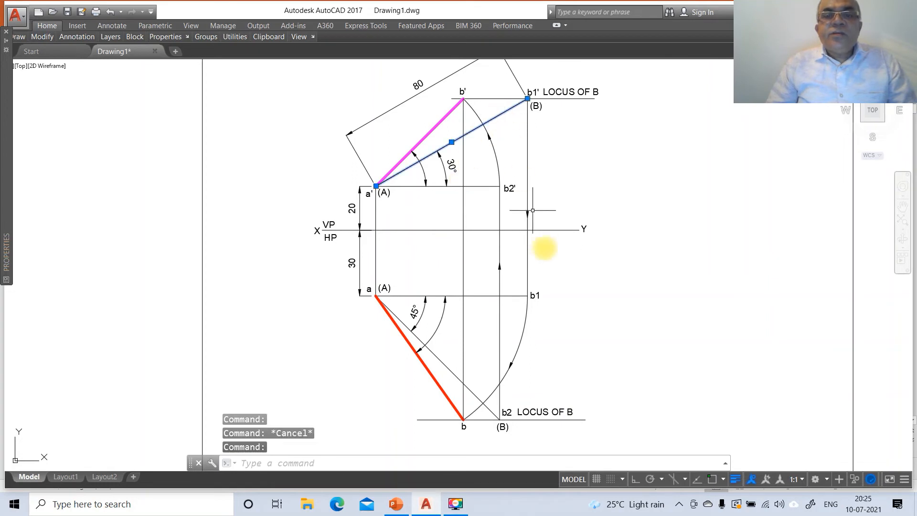
left_click(473, 391)
type("c")
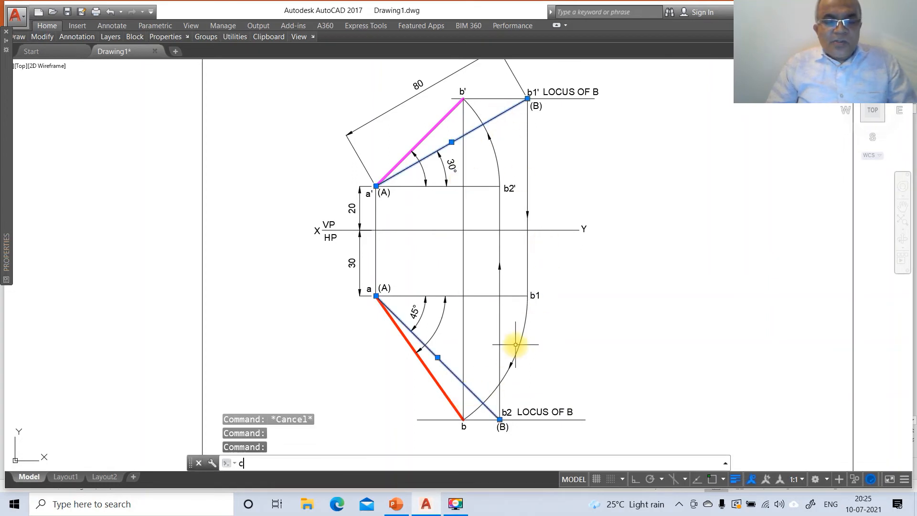
type("h")
key("Return")
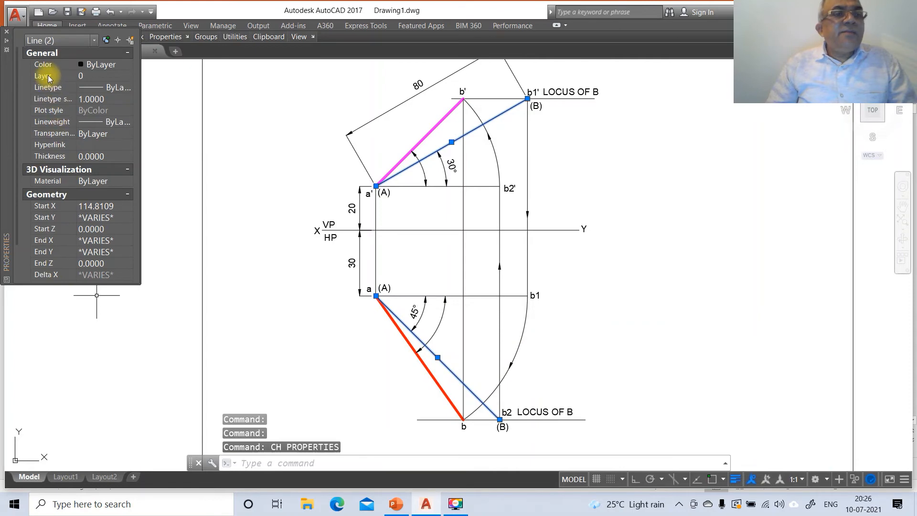
left_click(128, 77)
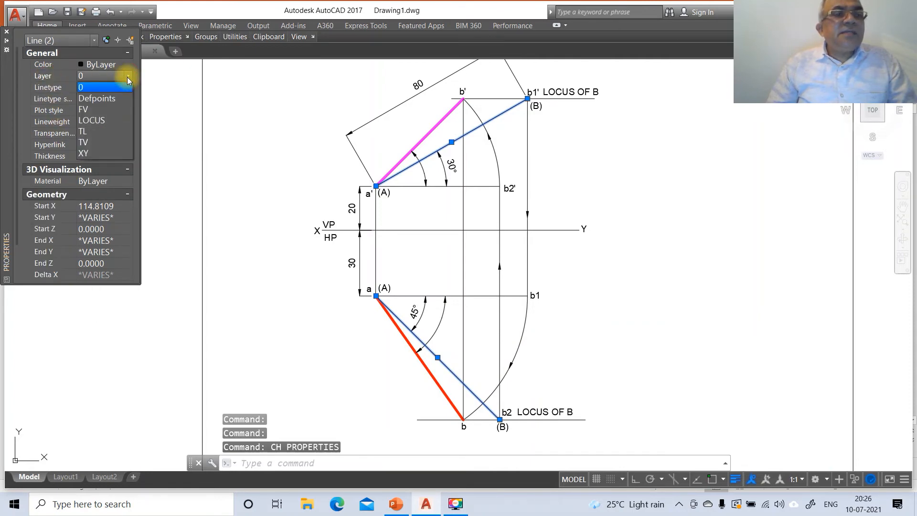
left_click(92, 136)
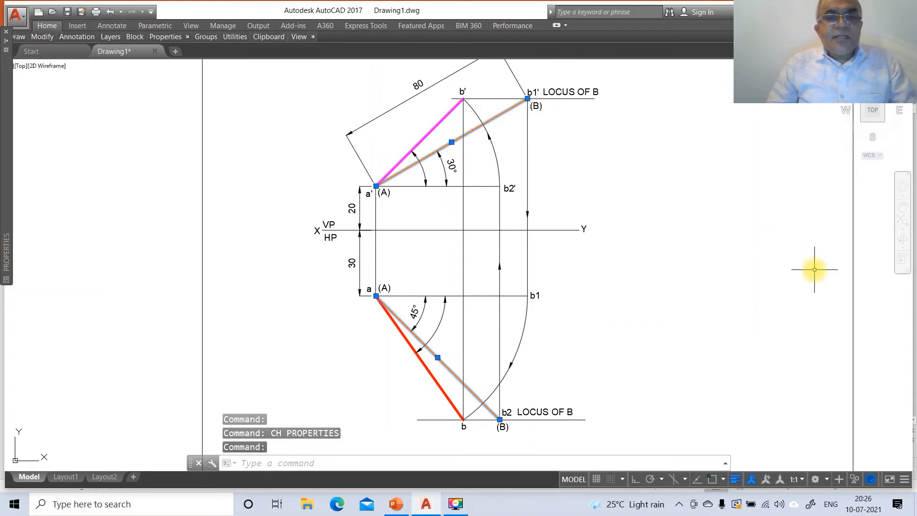
key("Escape")
key("Escape")
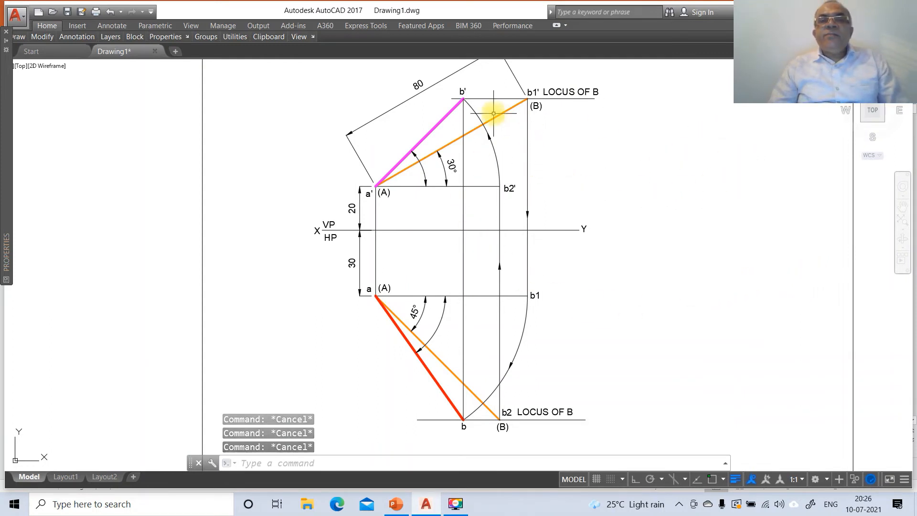
- Assign the upper and lower locus lines of B to the LOCUS layer
left_click(502, 98)
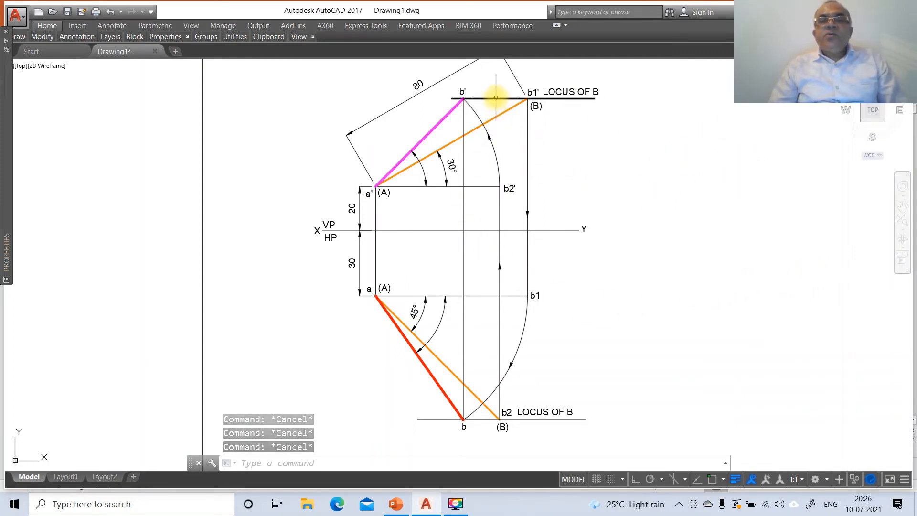
left_click(481, 422)
left_click(479, 418)
type("c")
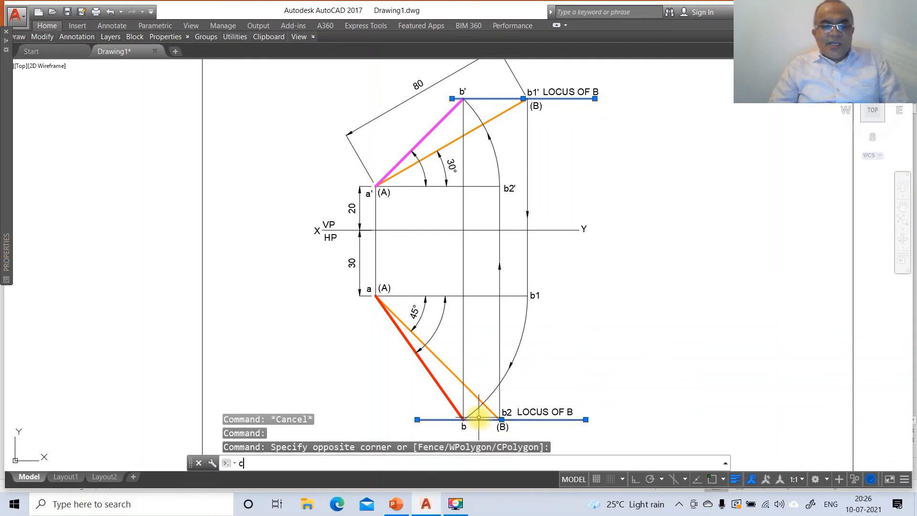
type("h")
key("Return")
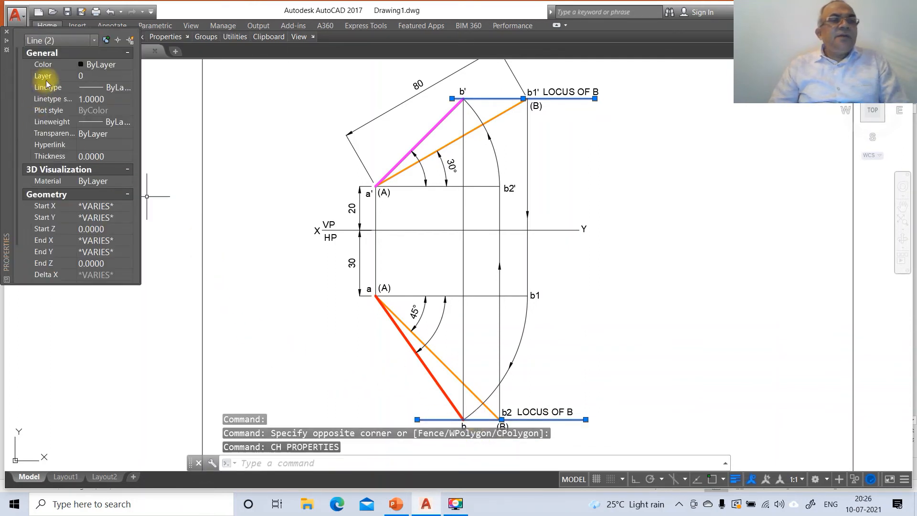
left_click(86, 81)
left_click(128, 78)
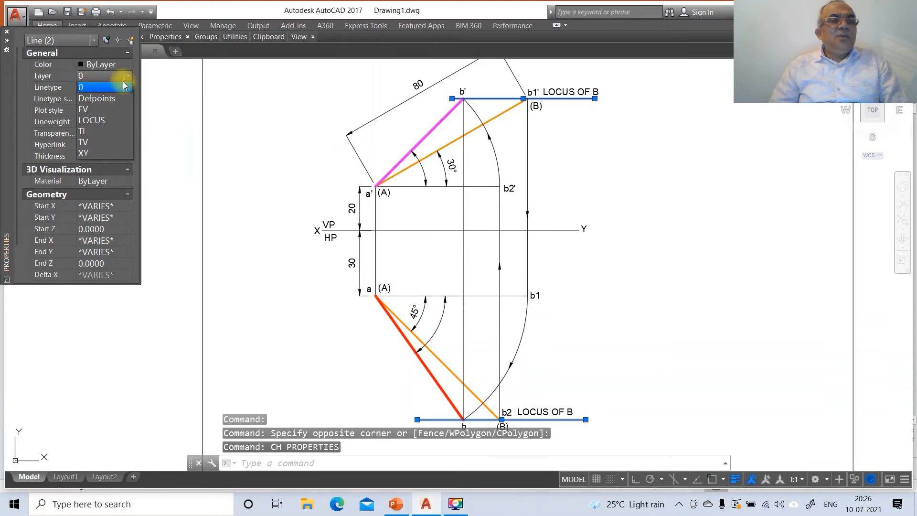
left_click(101, 123)
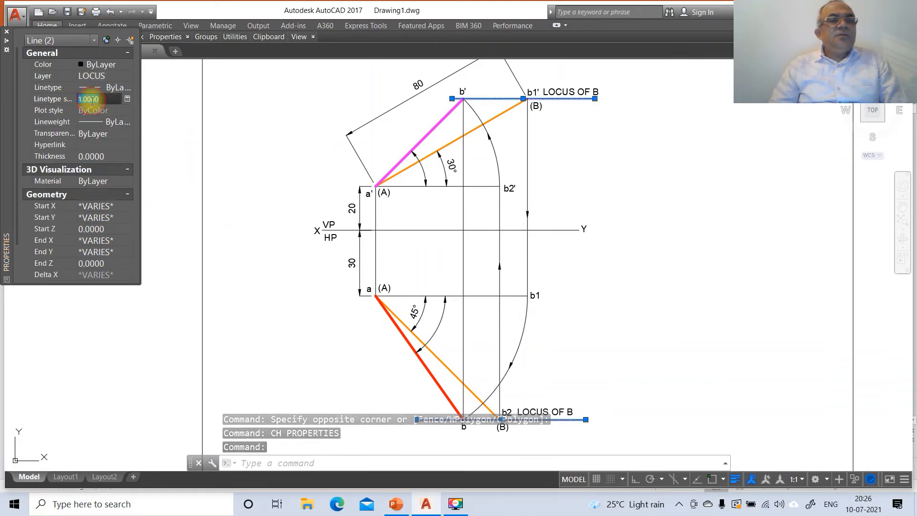
- Set the linetype scale of both locus lines to 5
left_click(77, 99)
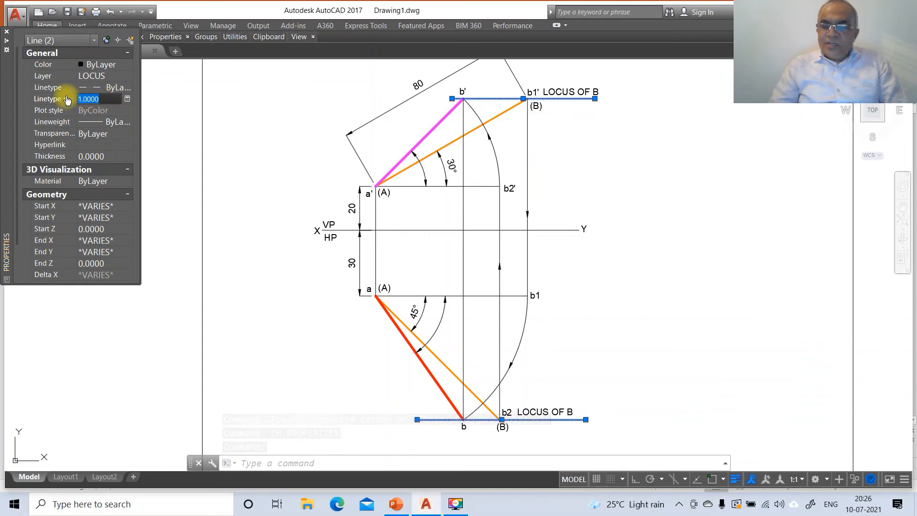
type("5")
key("Return")
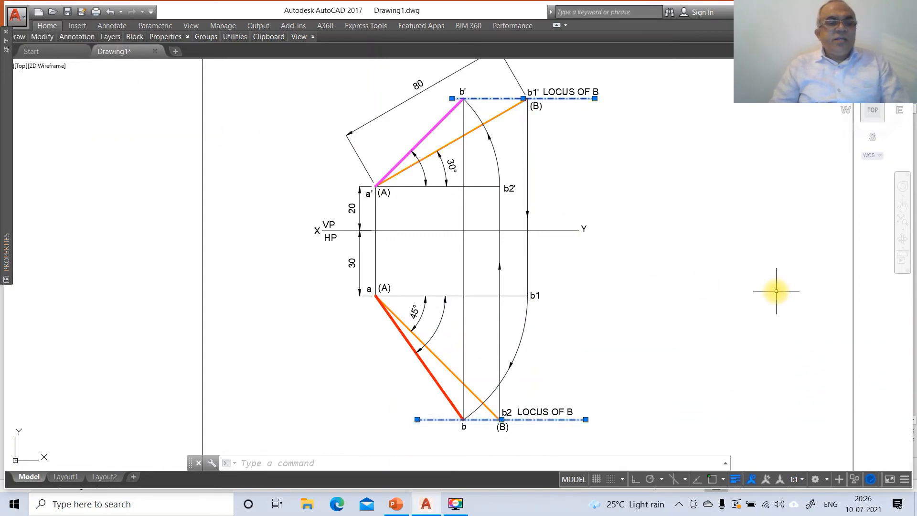
key("Escape")
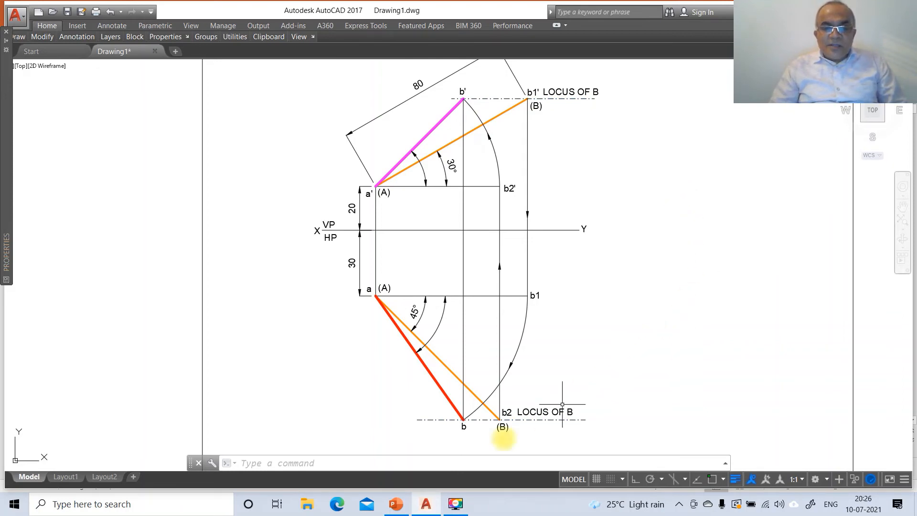
- Check the label colours on the PowerPoint reference slide and assign the VP, a' and b' labels in AutoCAD to the FV layer
left_click(399, 507)
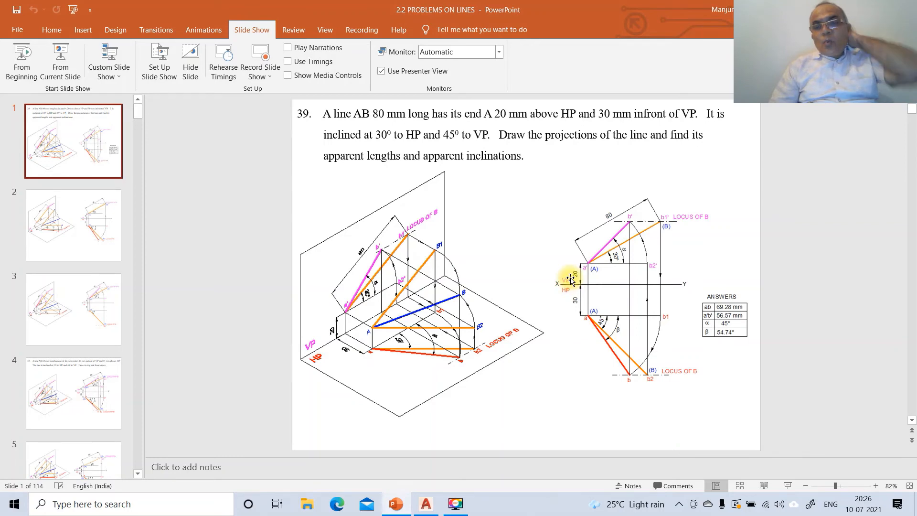
left_click(429, 498)
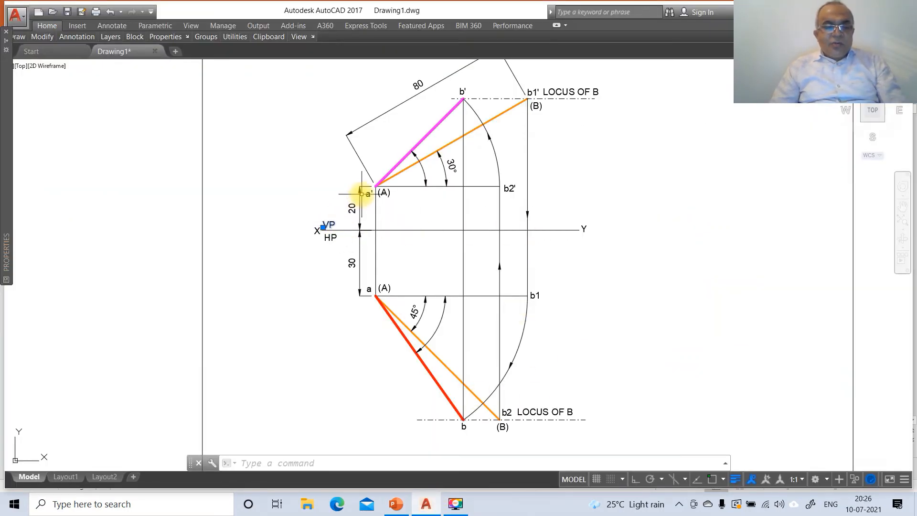
type("CH")
key("Return")
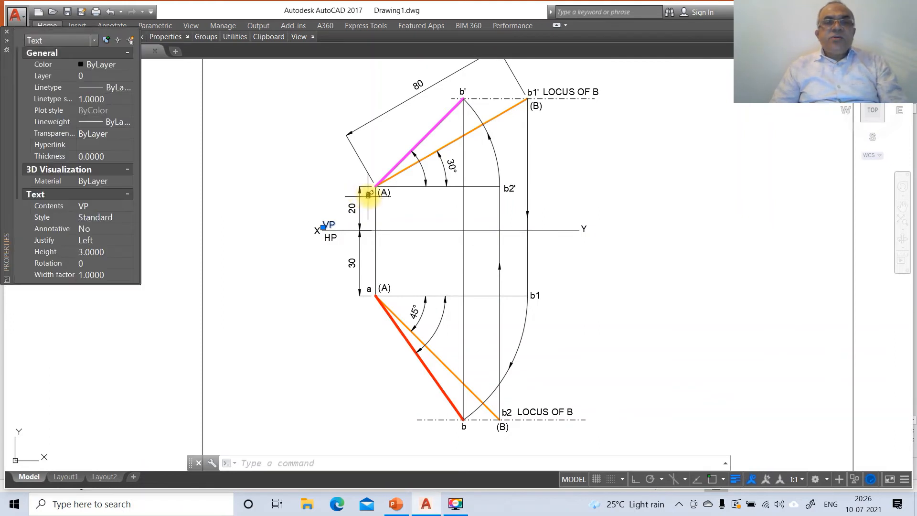
left_click(467, 95)
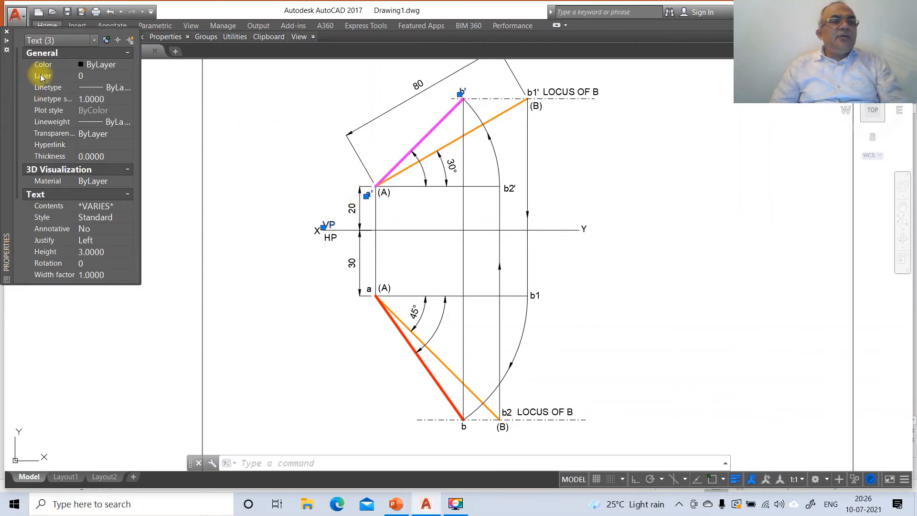
left_click(125, 75)
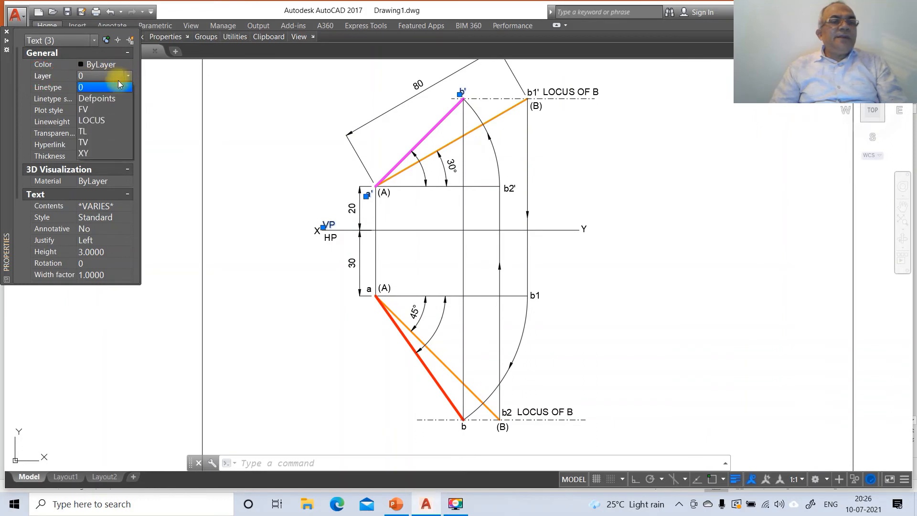
left_click(97, 109)
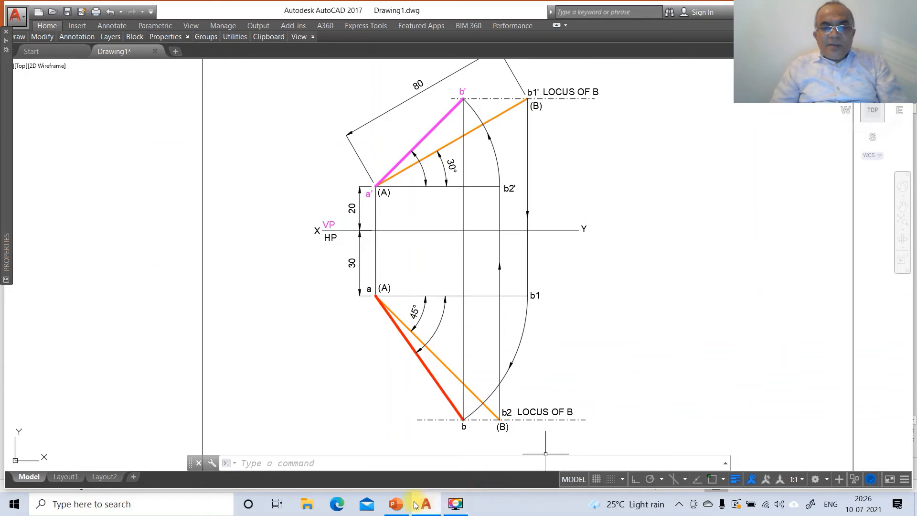
- Recheck the PowerPoint slide and assign the b1' label and the upper LOCUS OF B text in AutoCAD to the FV layer
left_click(395, 504)
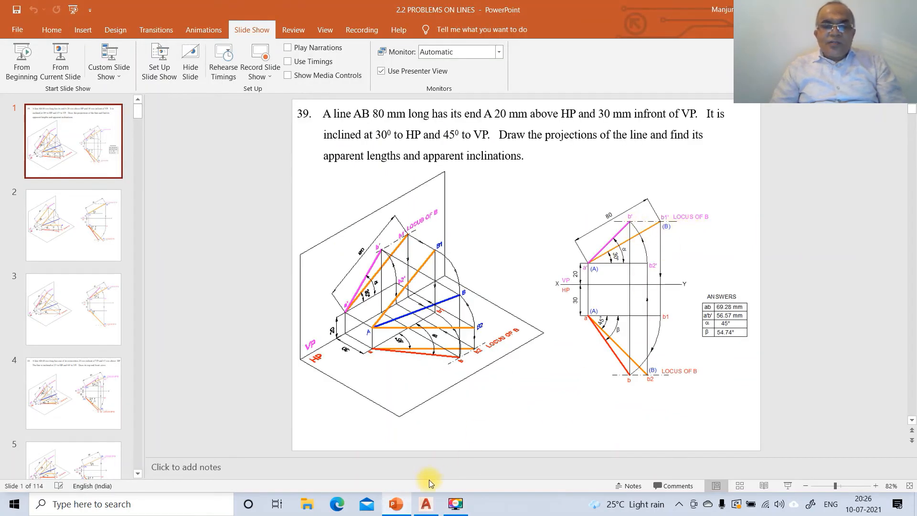
left_click(427, 505)
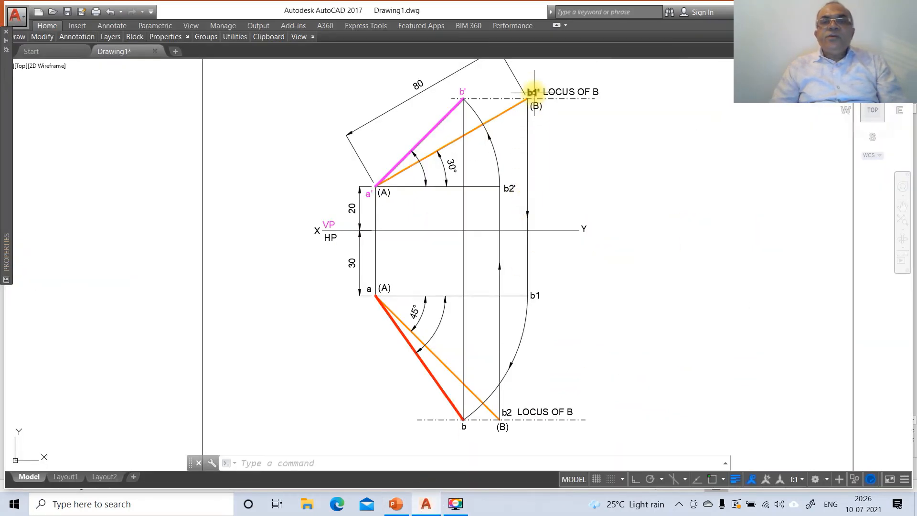
left_click(560, 92)
type("ch")
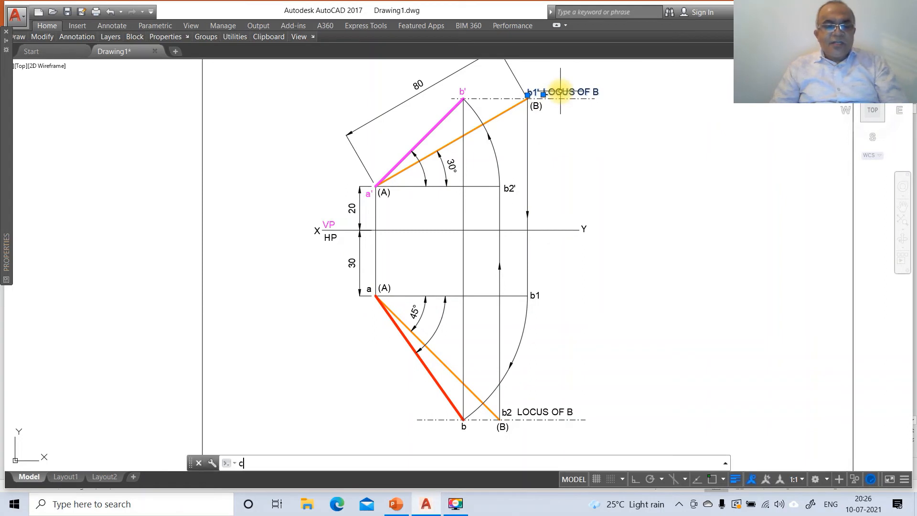
key("Return")
left_click(61, 76)
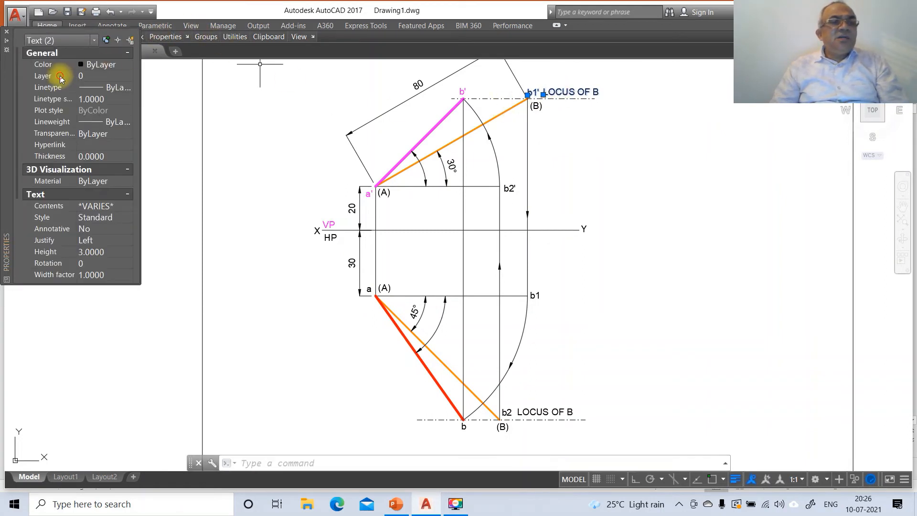
left_click(127, 76)
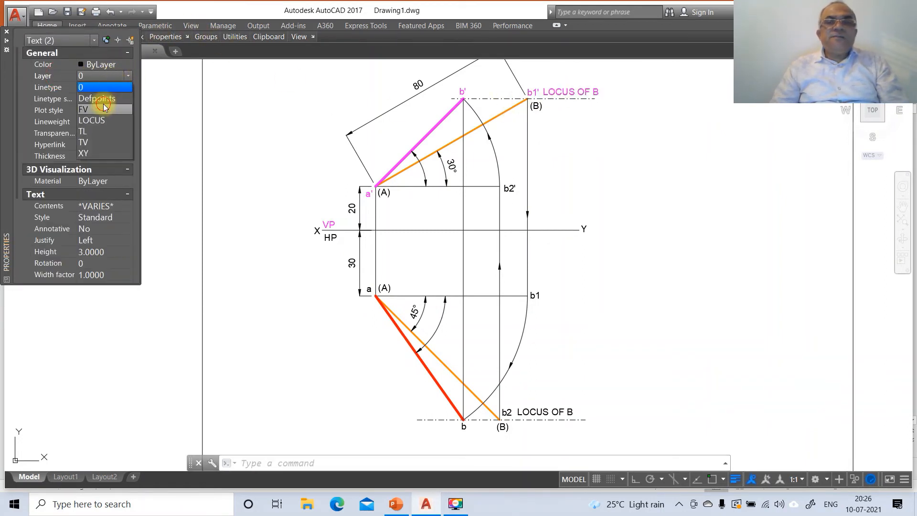
left_click(104, 108)
key("Escape")
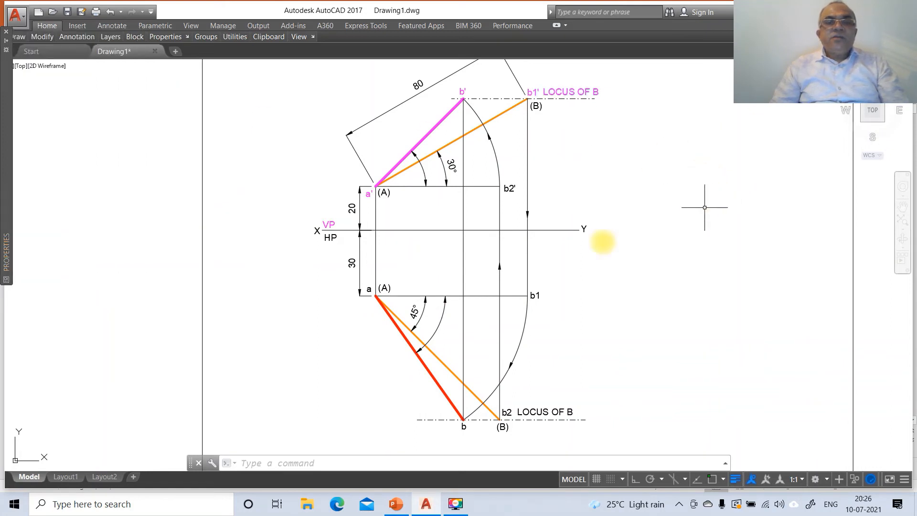
- Set the colour of the bracketed (A) and (B) labels in both views to Blue
left_click(385, 193)
left_click(533, 106)
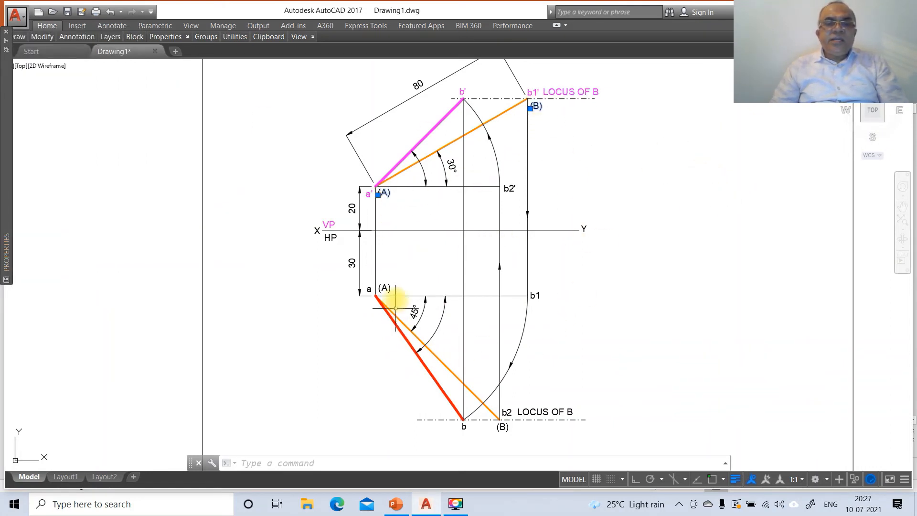
left_click(389, 286)
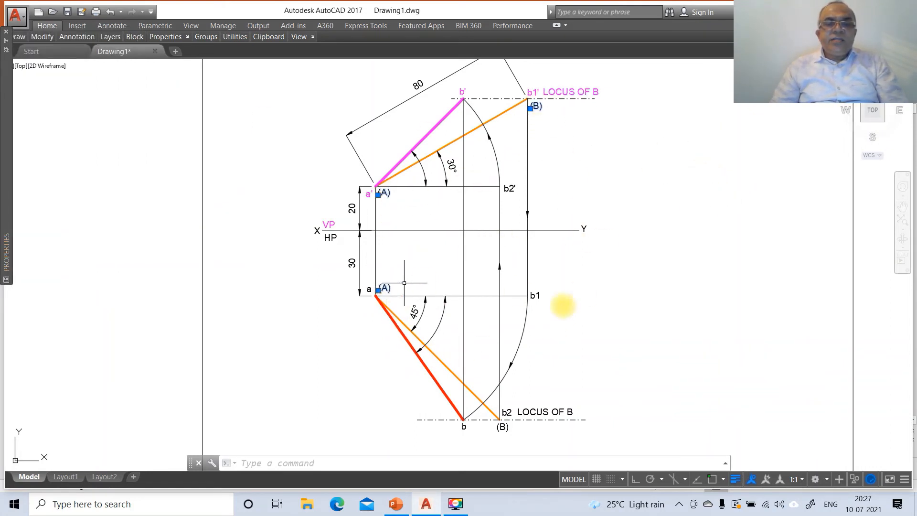
left_click(507, 426)
type("ch")
key("Return")
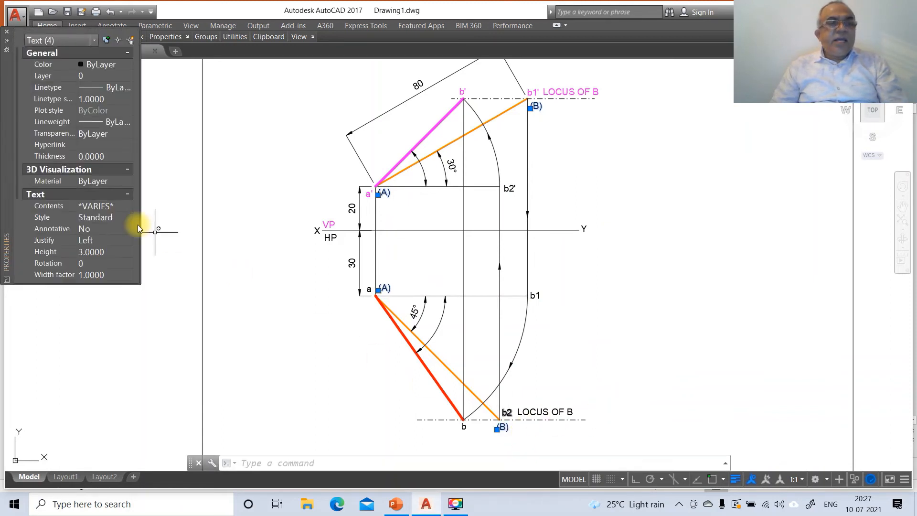
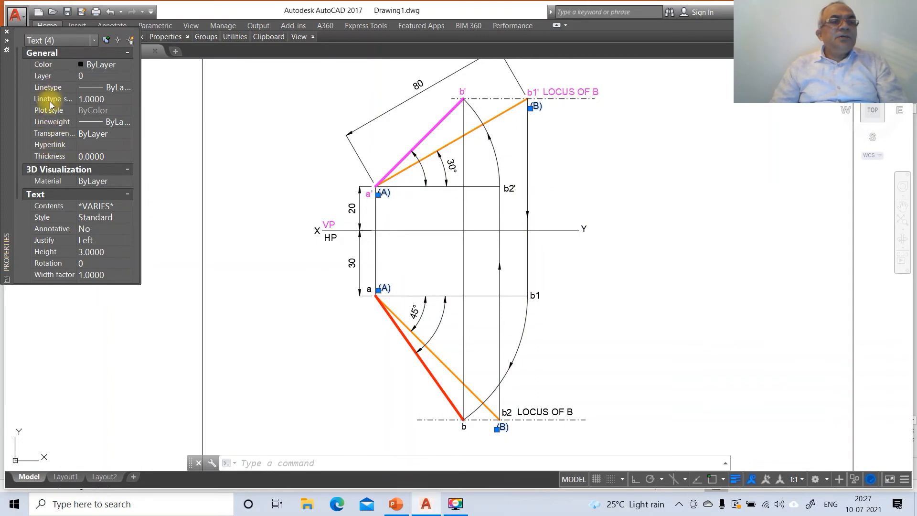
left_click(129, 67)
left_click(117, 125)
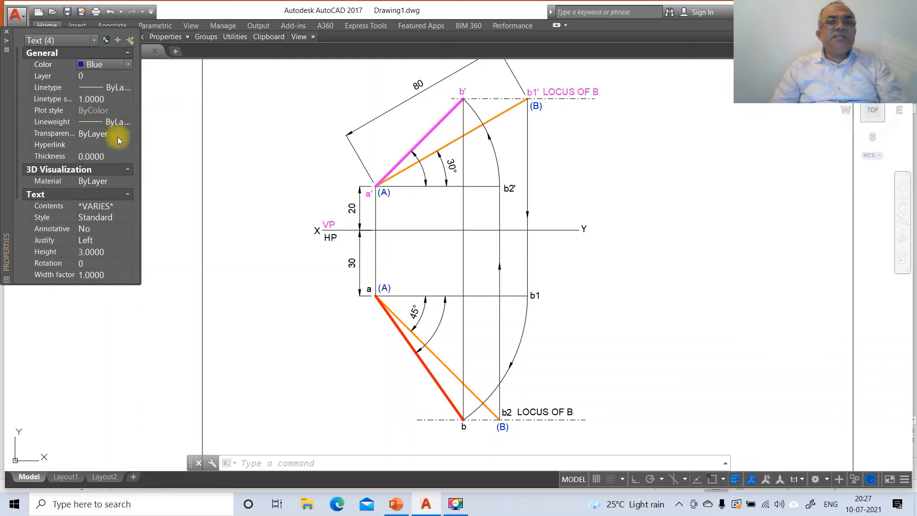
key("Escape")
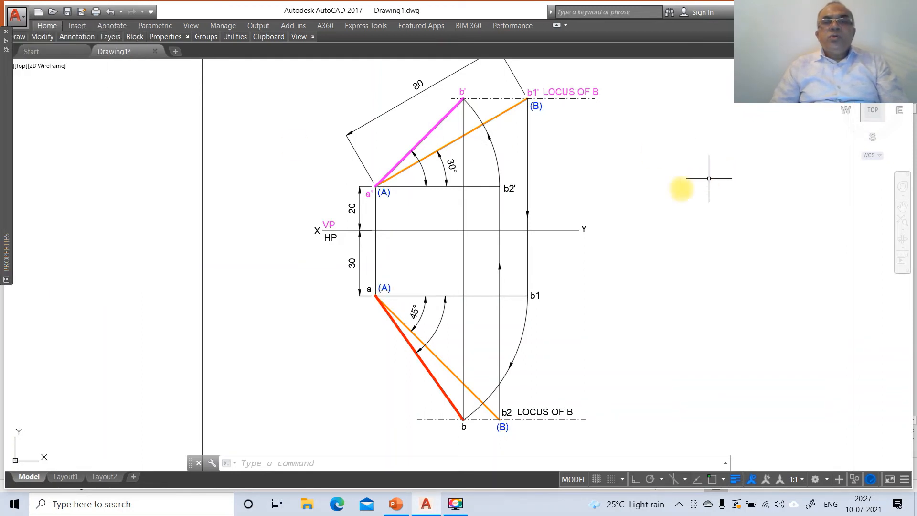
- Assign the b2' label above the XY line to the FV layer
type("ch")
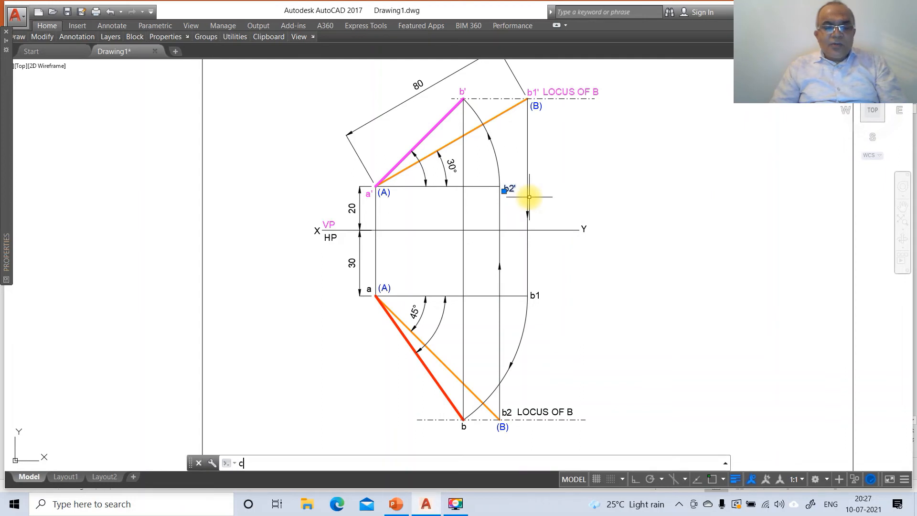
key("Return")
left_click(55, 75)
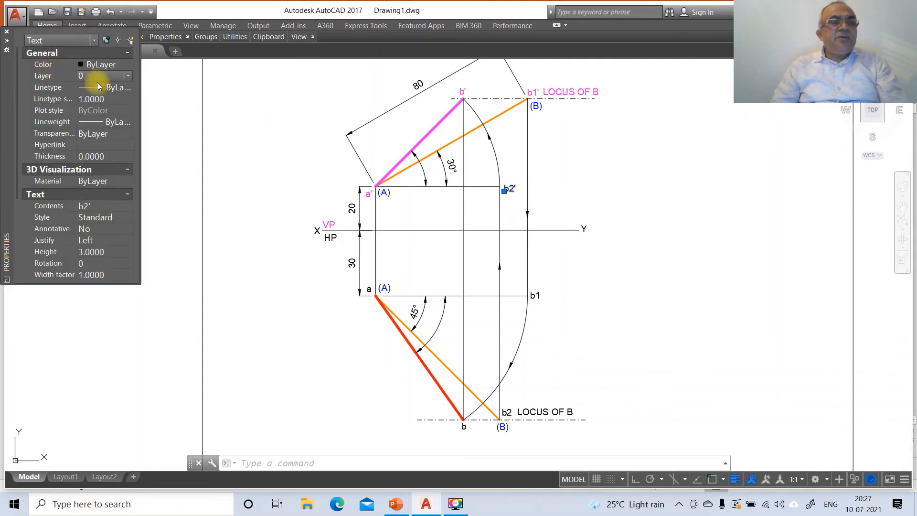
left_click(128, 75)
left_click(92, 110)
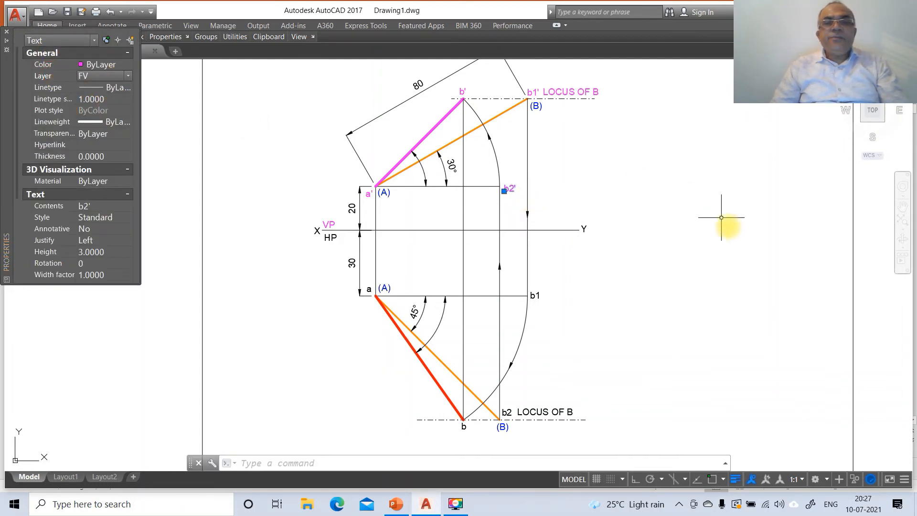
key("Escape")
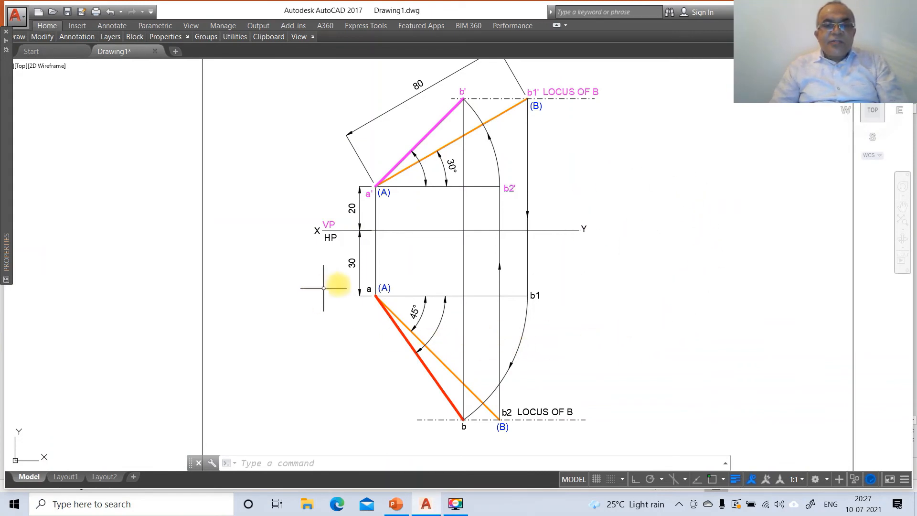
- Assign the a, b, b1 and b2 labels and the lower LOCUS OF B text to the TV layer
left_click(368, 289)
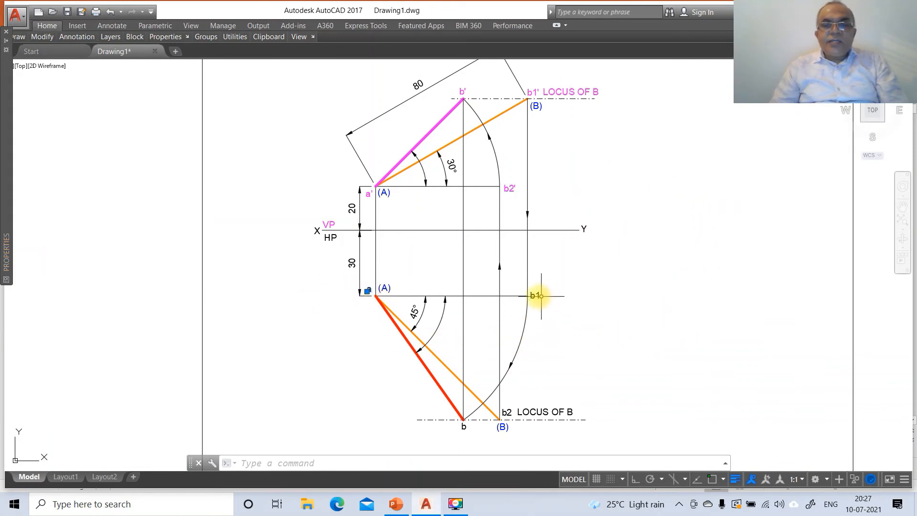
left_click(541, 296)
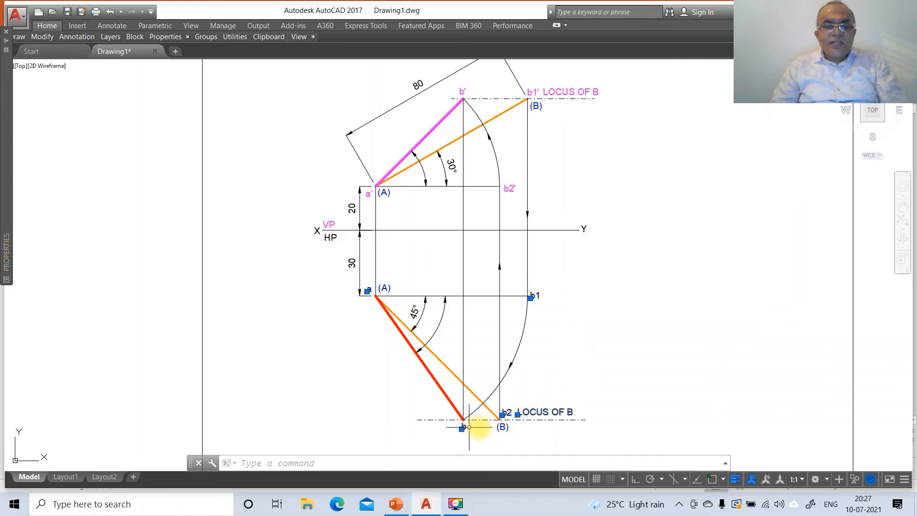
type("ch")
key("Return")
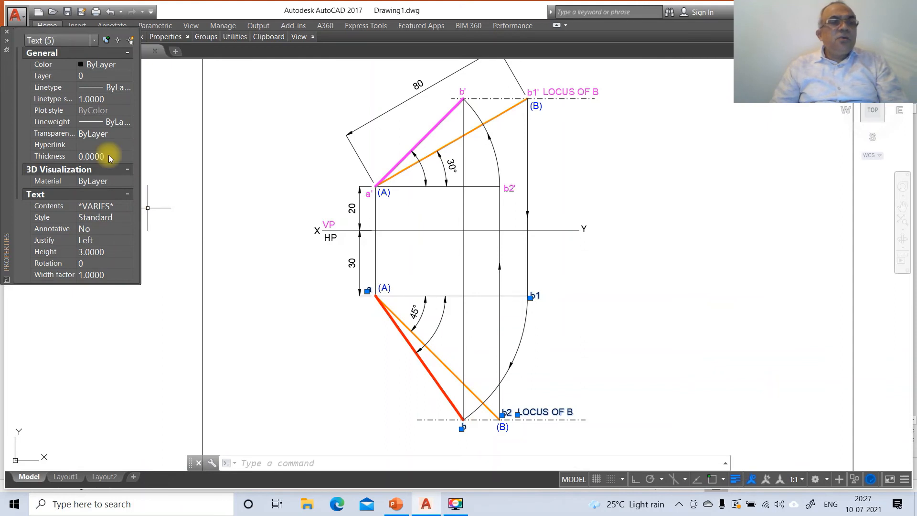
left_click(127, 76)
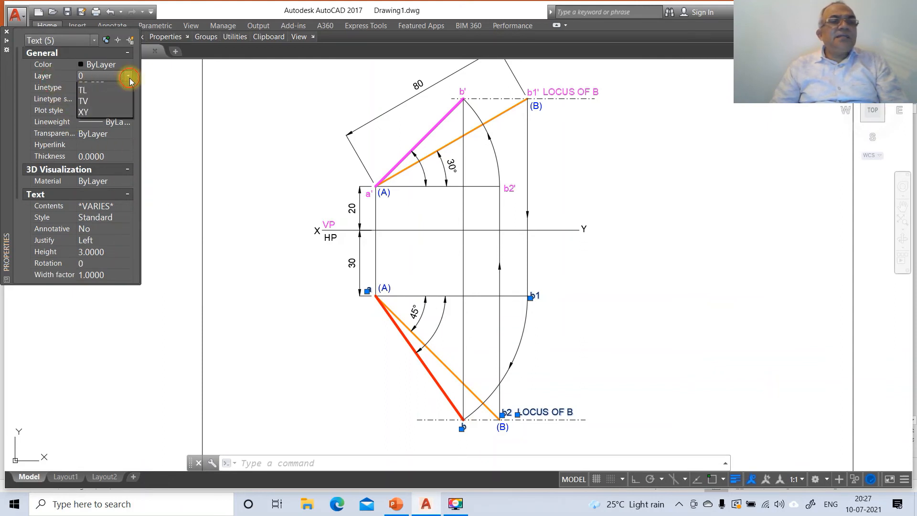
left_click(90, 142)
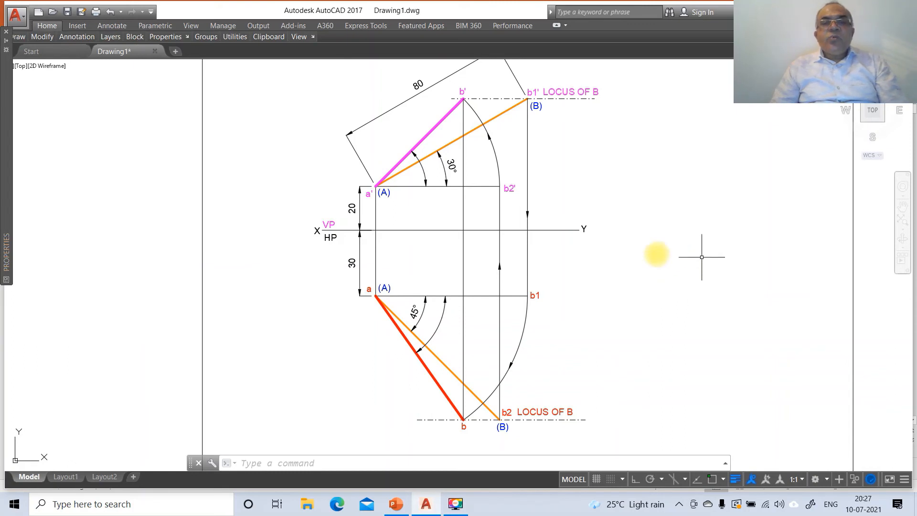
- Use DIMTEDIT to move the 30° angle dimension closer to a' and the 45° angle dimension closer to a
type("di")
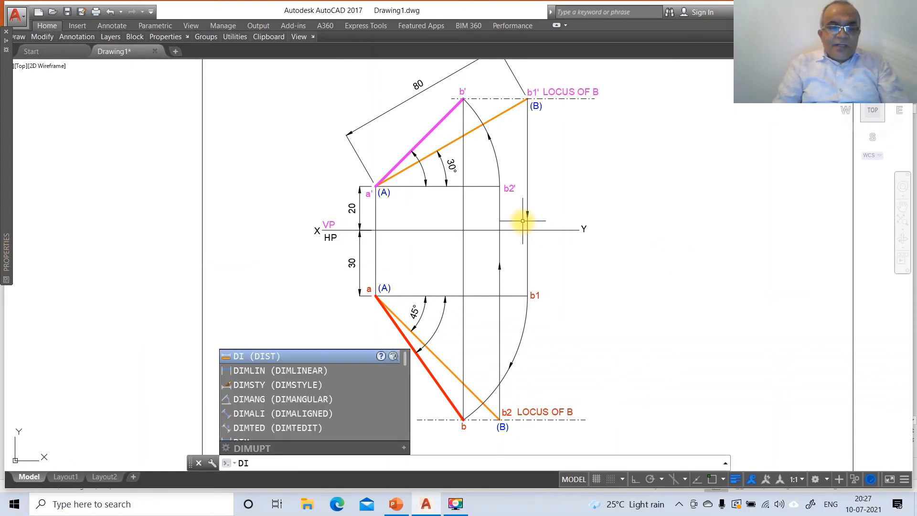
type("mted")
key("Return")
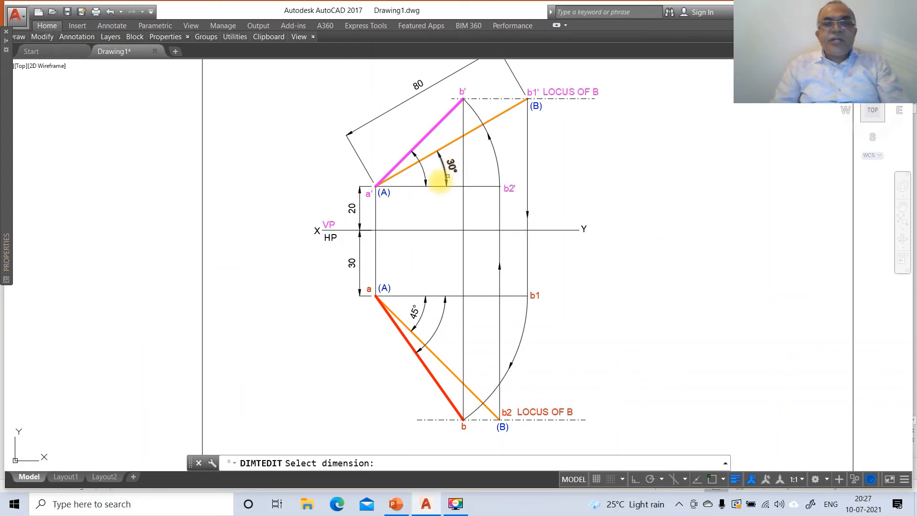
left_click(446, 175)
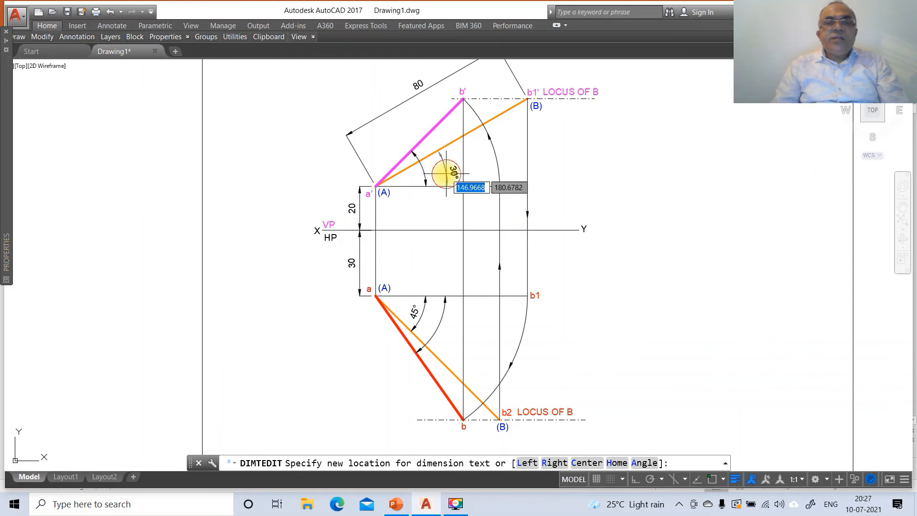
left_click(409, 177)
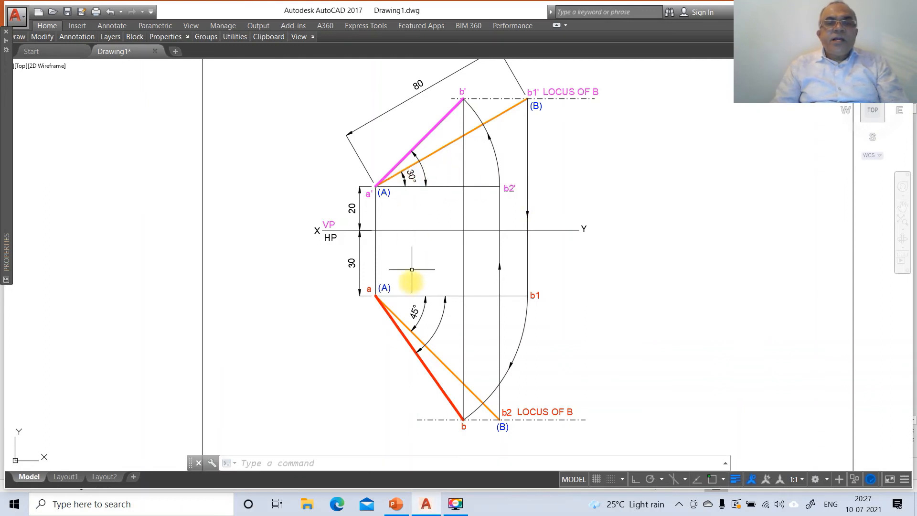
key("Return")
left_click(421, 317)
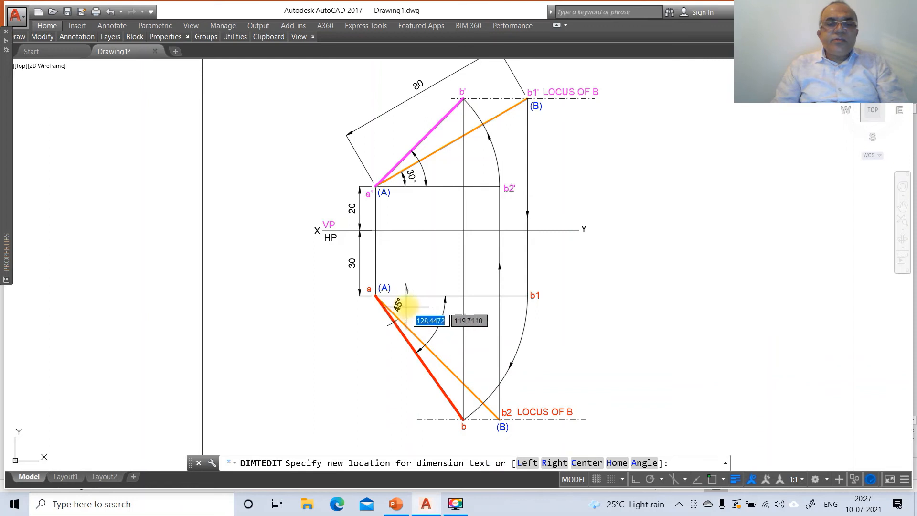
left_click(396, 306)
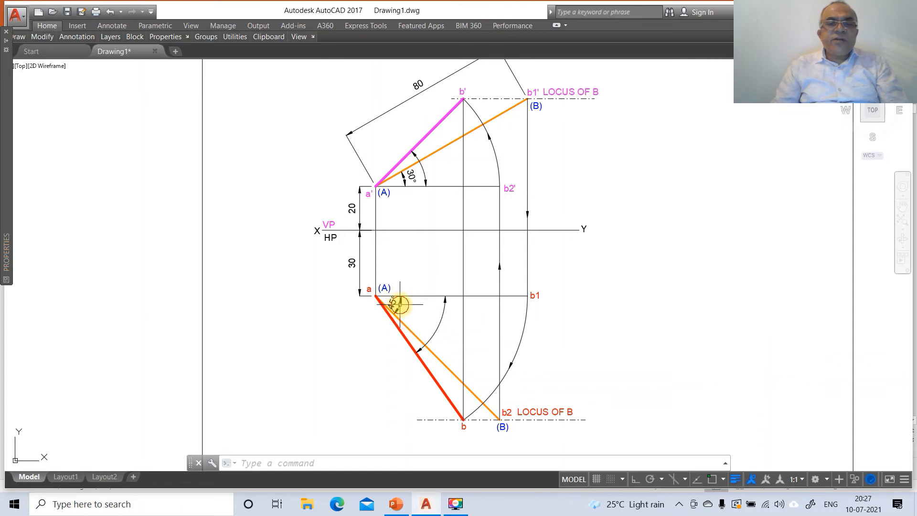
- Use DIMTEDIT to move the larger angle dimension of line ab in the top view closer to a
key("Return")
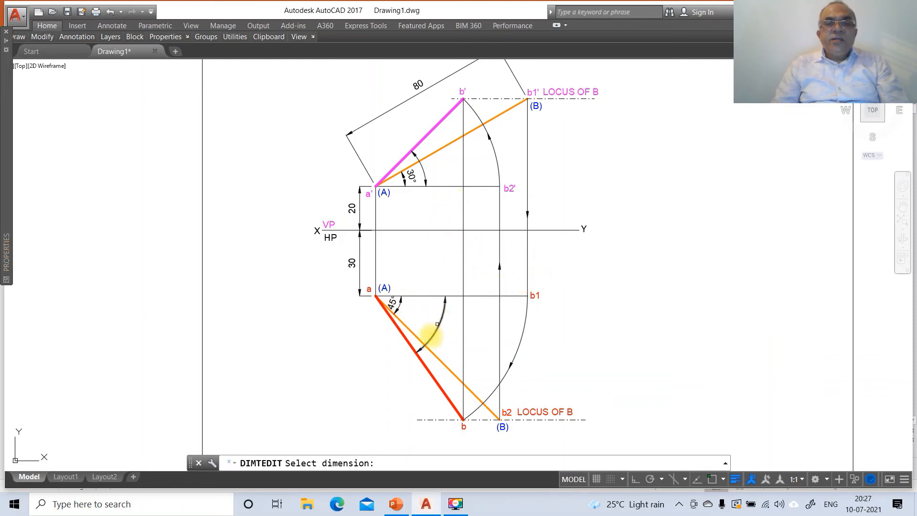
left_click(435, 336)
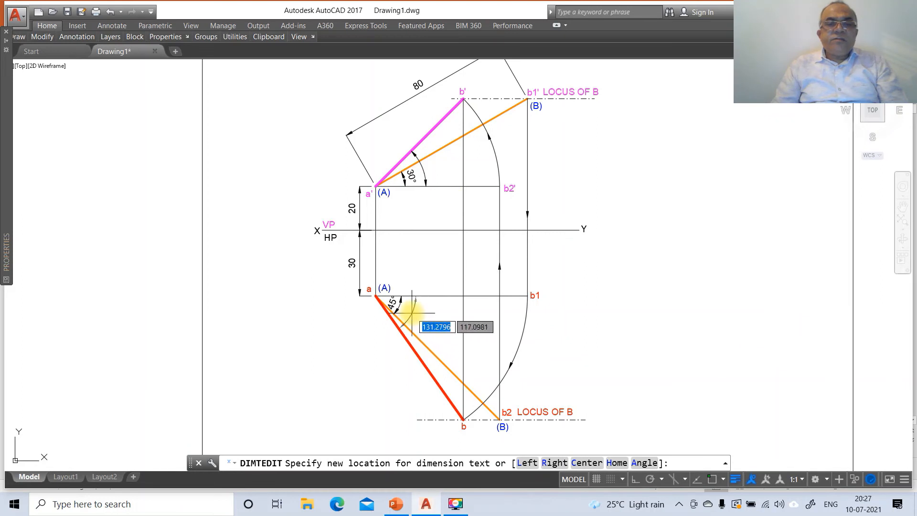
left_click(413, 313)
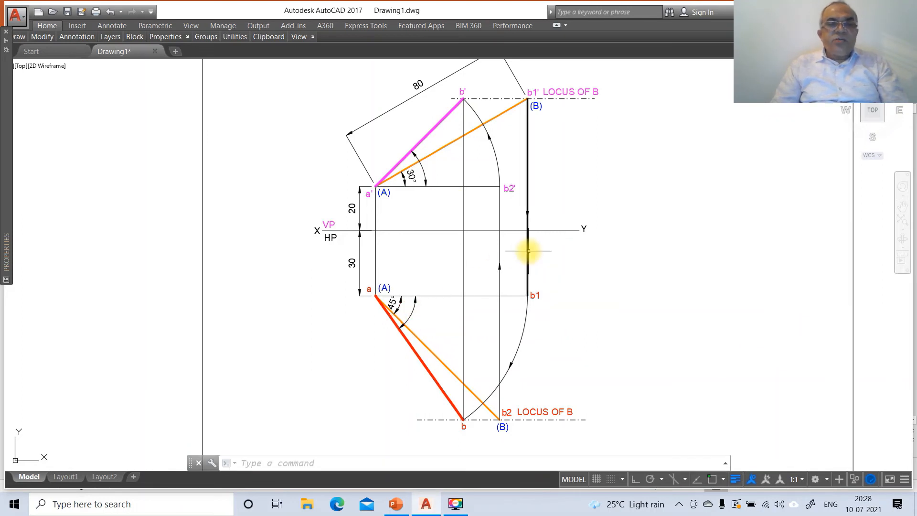
type("mt")
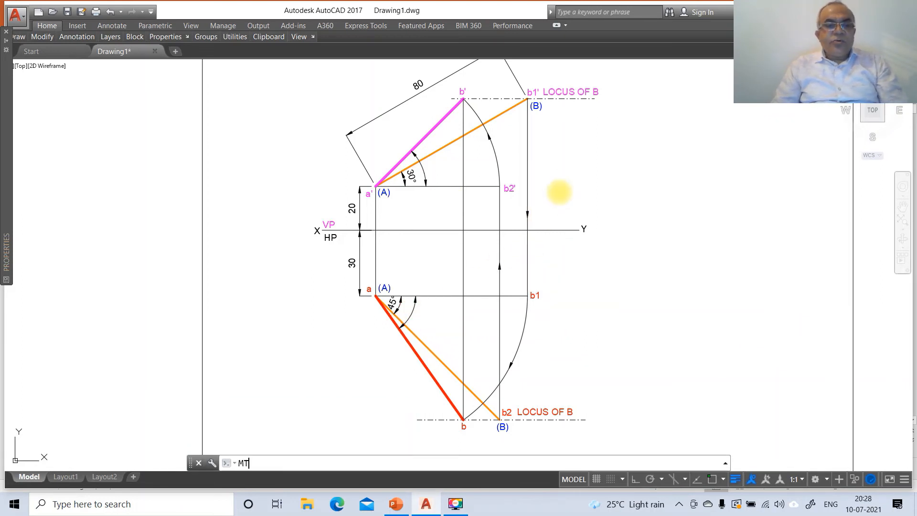
key("Return")
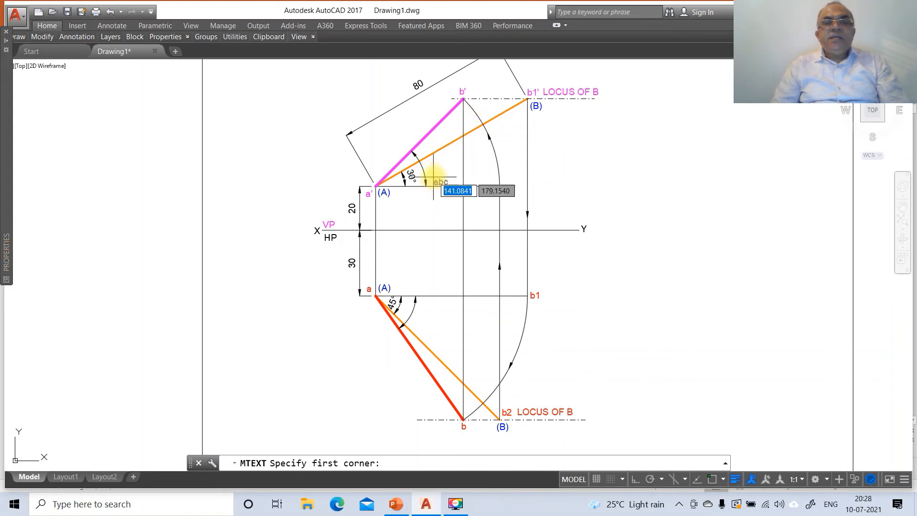
left_click(426, 163)
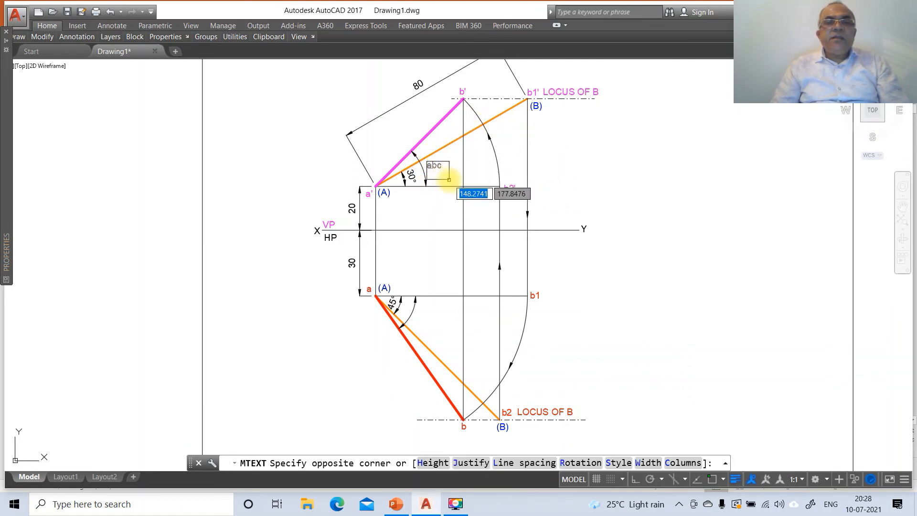
left_click(449, 179)
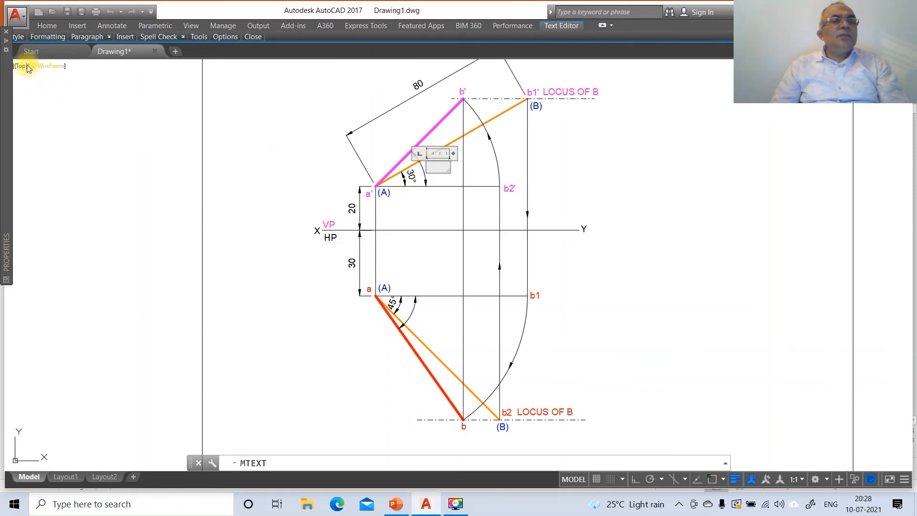
mouse_move(10, 64)
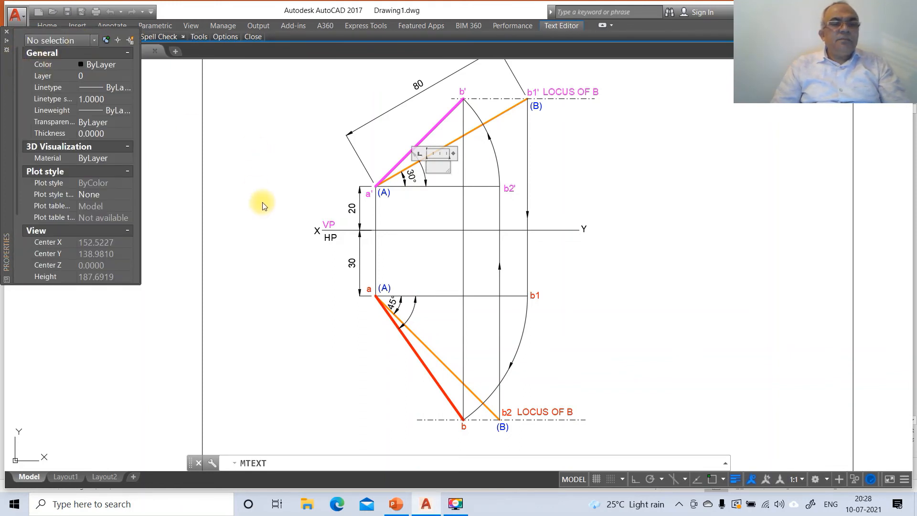
left_click(372, 210)
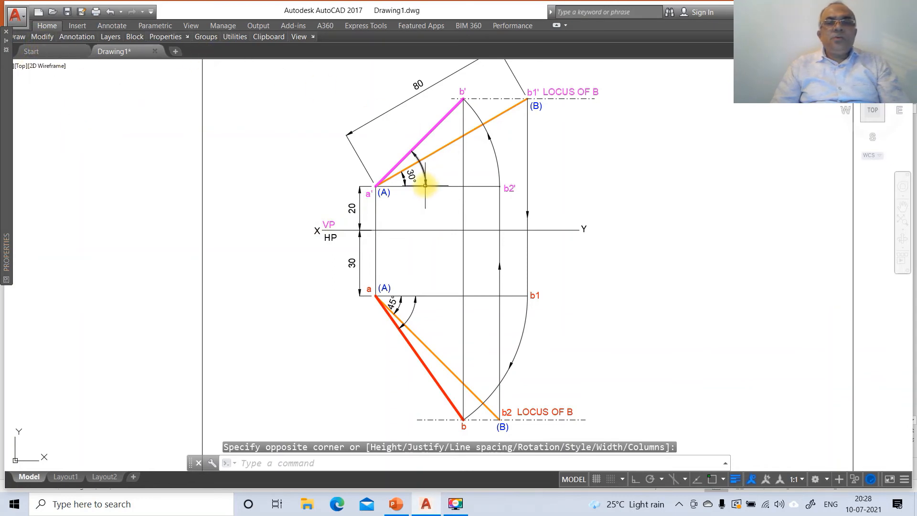
- Add the multiline text α in the Symbol font beside the outer angle arc at a' in the front view
type("mt")
key("Return")
left_click(428, 183)
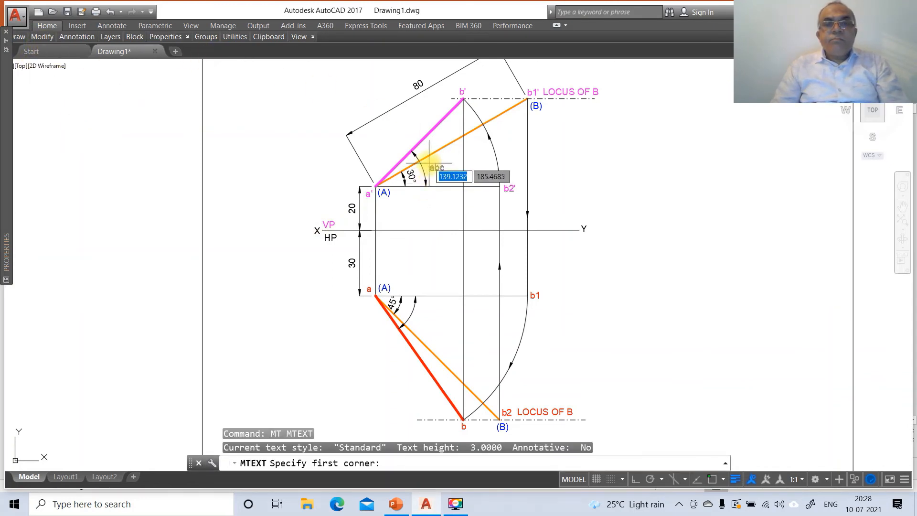
left_click(439, 174)
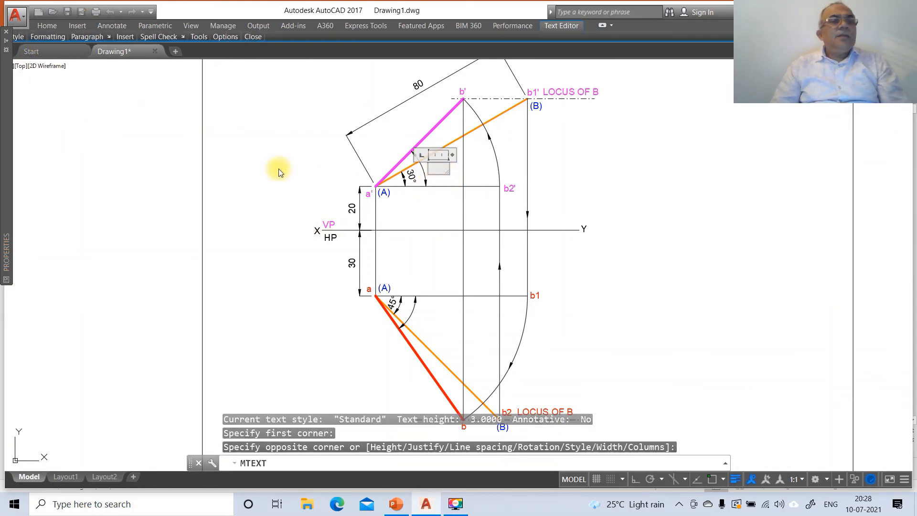
left_click(58, 37)
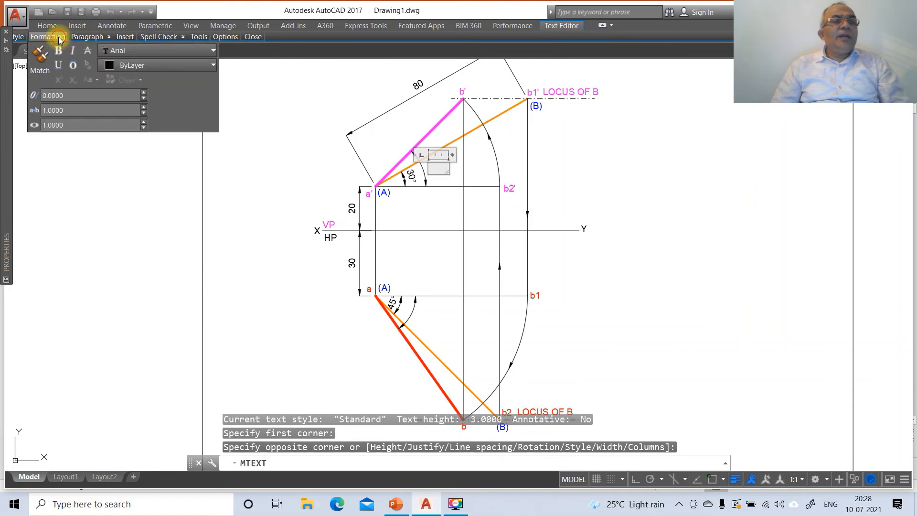
left_click(213, 50)
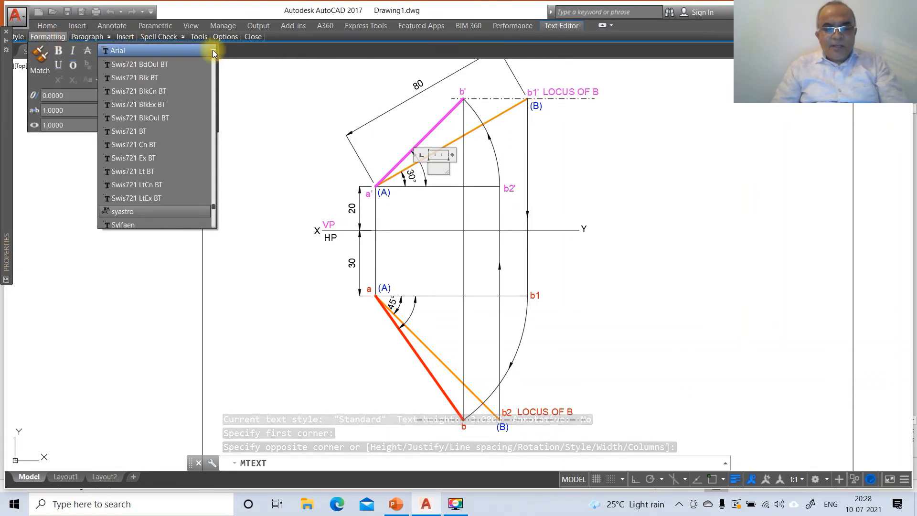
scroll(185, 125, "down", 1)
scroll(145, 216, "down", 2)
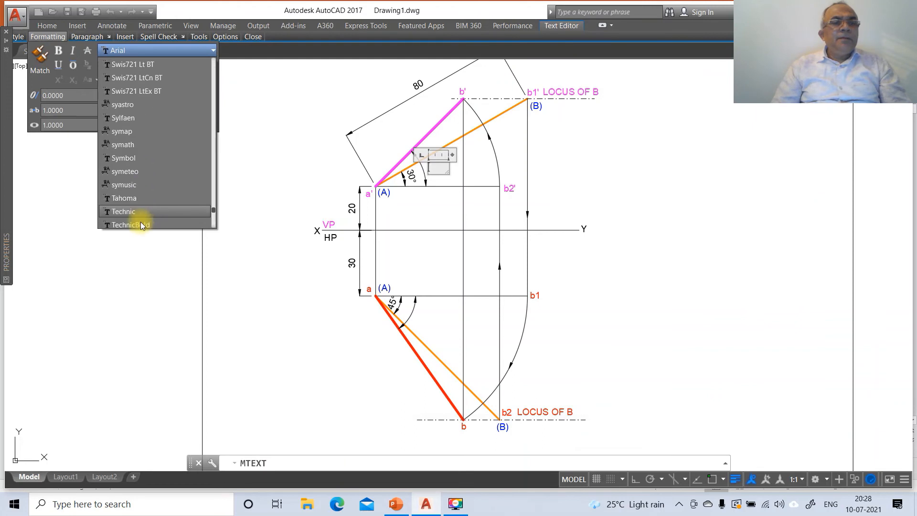
left_click(132, 162)
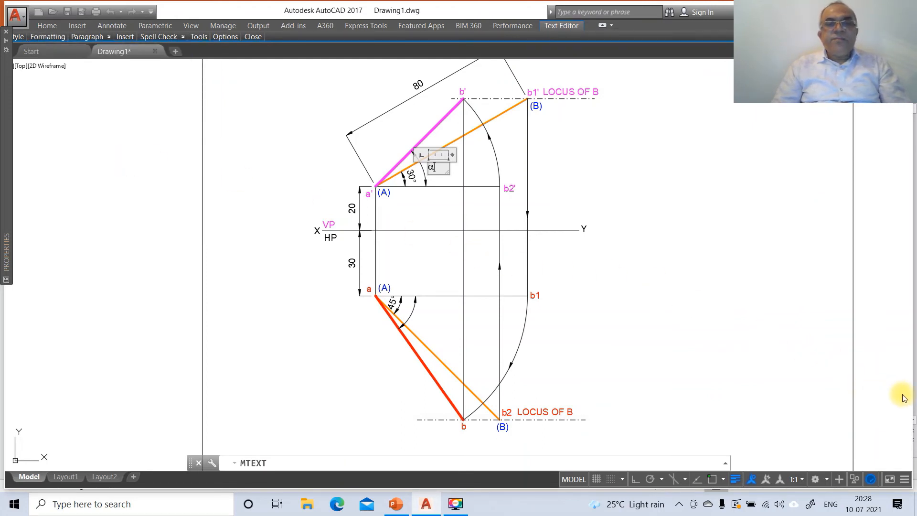
left_click(735, 391)
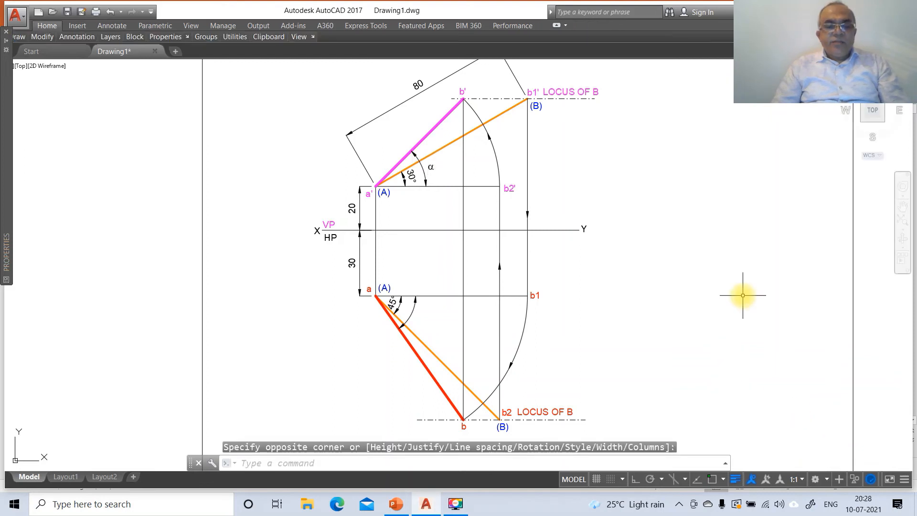
- Copy the α label to beside the outer angle arc at a in the top view
type("co")
key("Return")
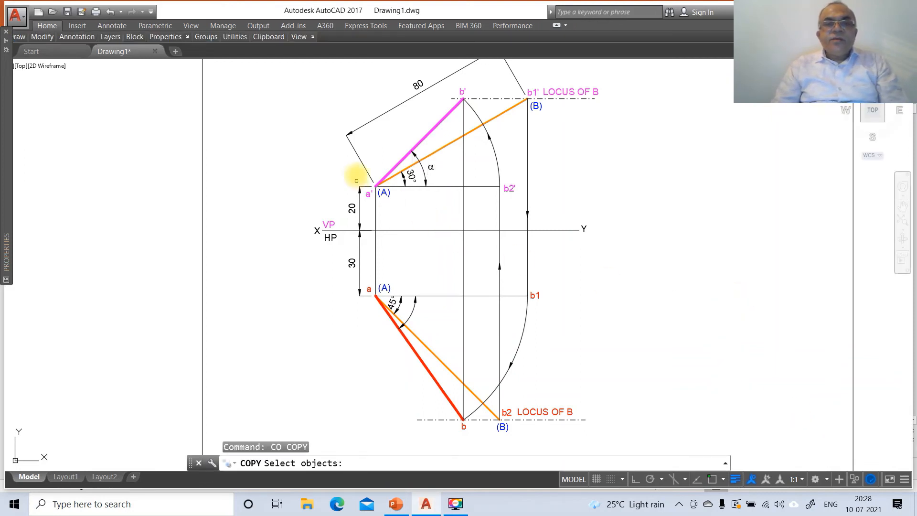
left_click(387, 174)
left_click(431, 167)
key("Return")
left_click(461, 193)
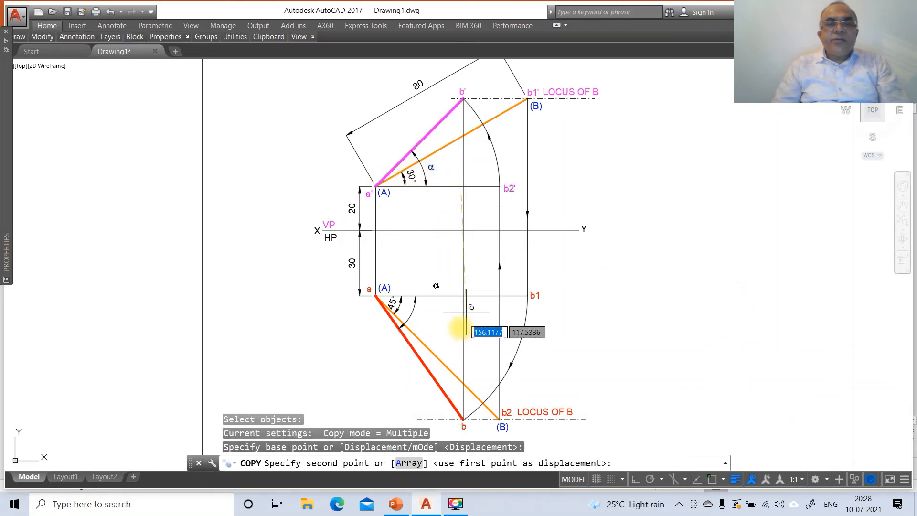
left_click(446, 342)
key("Return")
- Edit the copied angle label in the top view with DDEDIT so it reads β
type("dded")
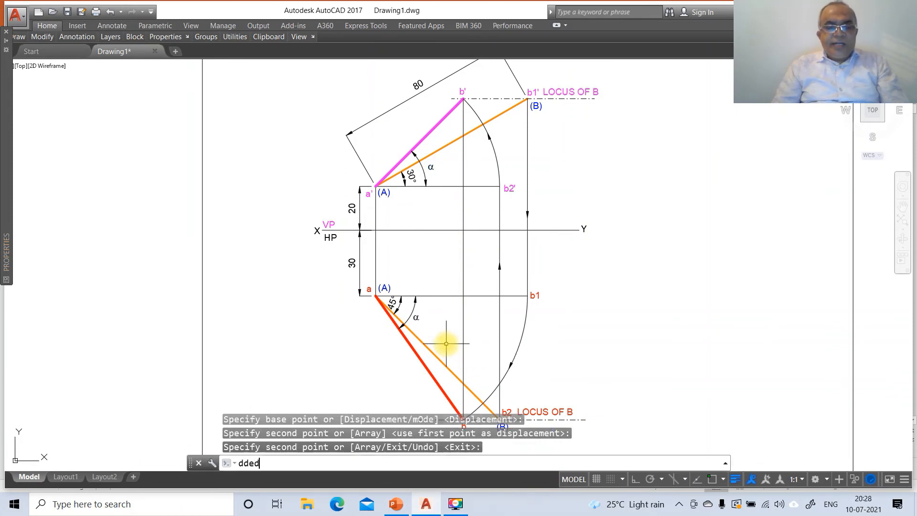
type("it")
key("Return")
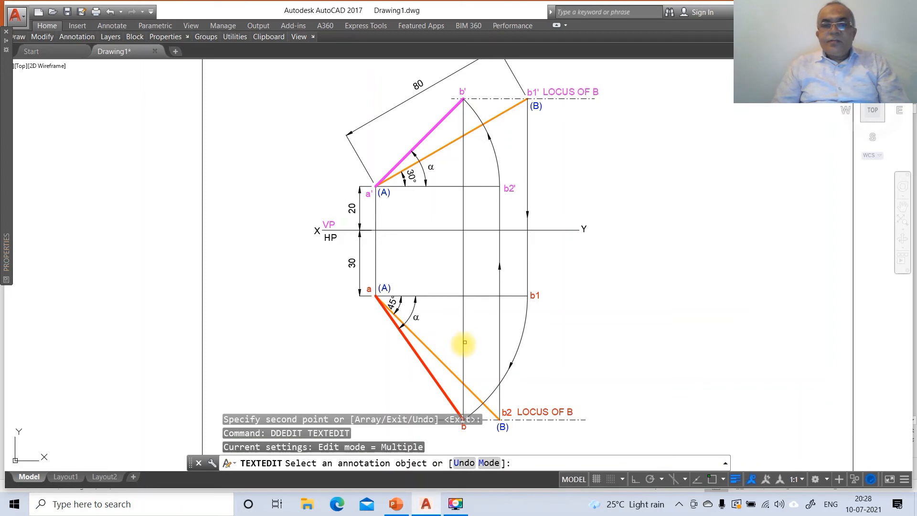
left_click(417, 318)
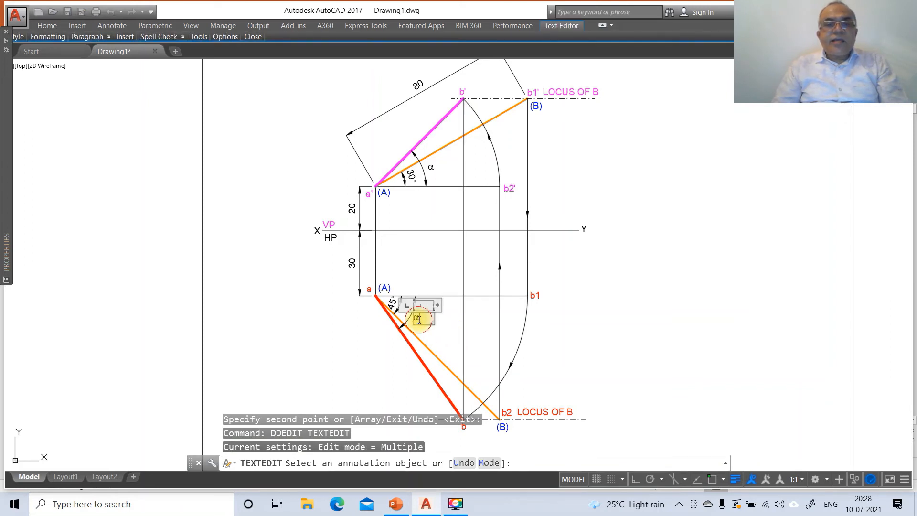
left_click(621, 317)
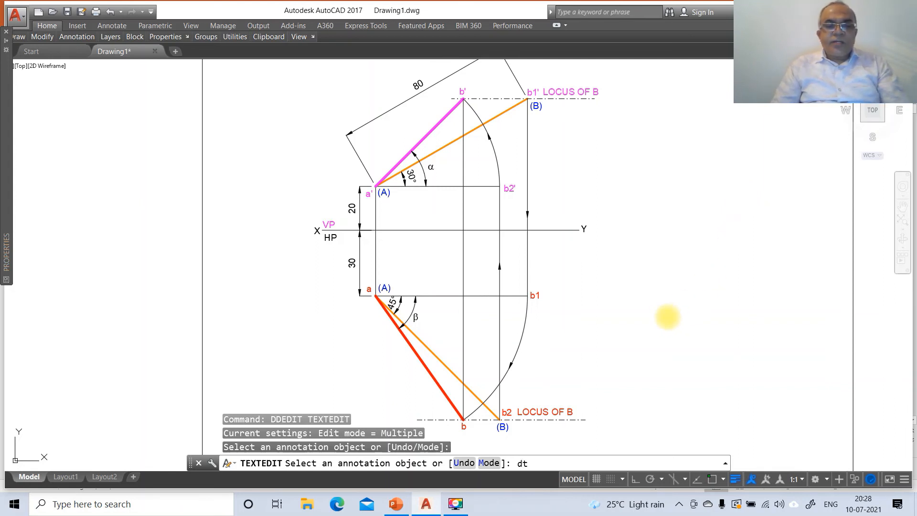
key("Escape")
left_click(646, 352)
key("Escape")
key("Escape")
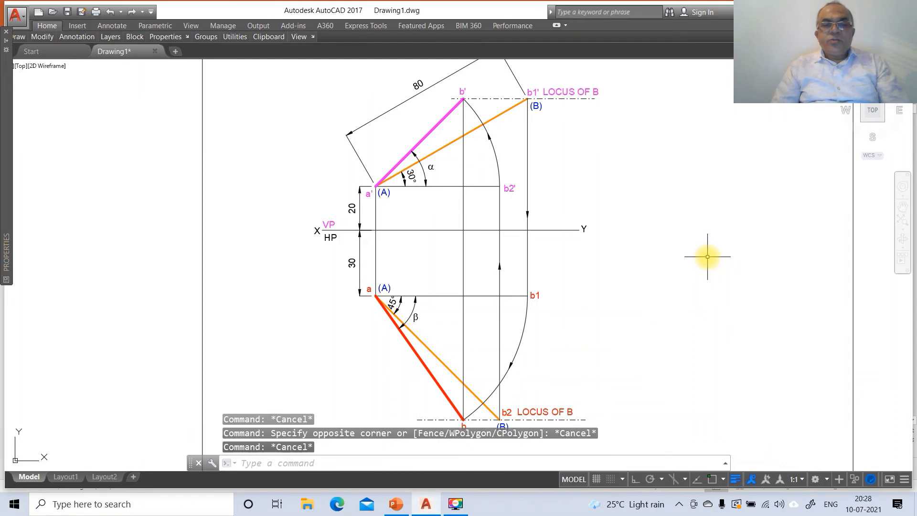
- Place the single-line text ANSWERS in the empty area beyond Y, with height 3 and rotation 0
type("DT")
key("Return")
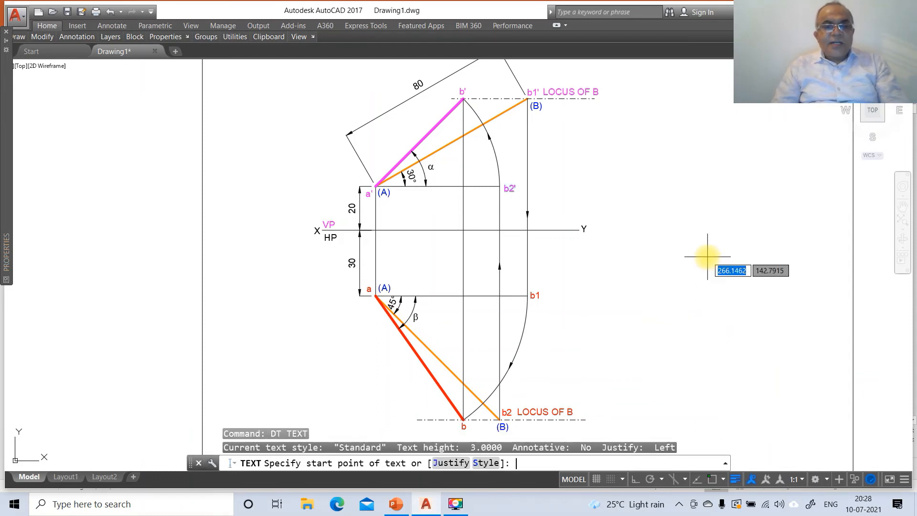
left_click(648, 234)
key("Return")
key("Return")
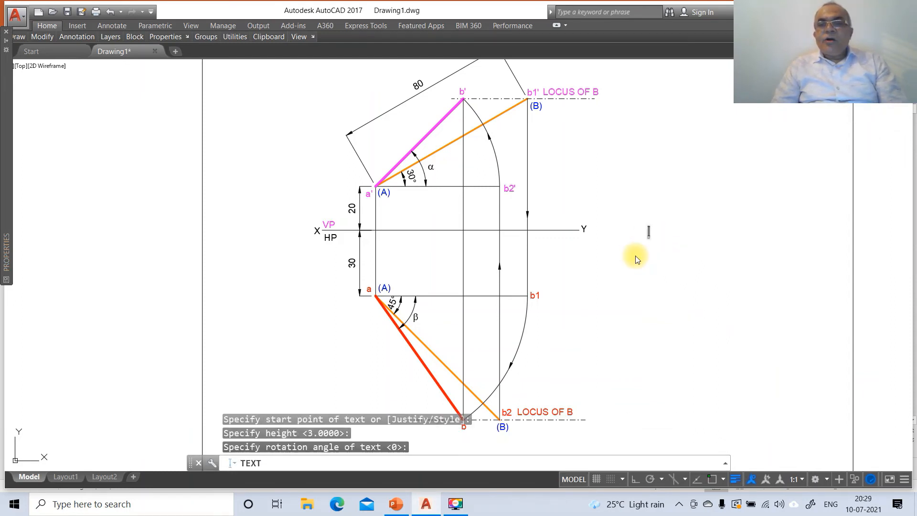
type("ANSW")
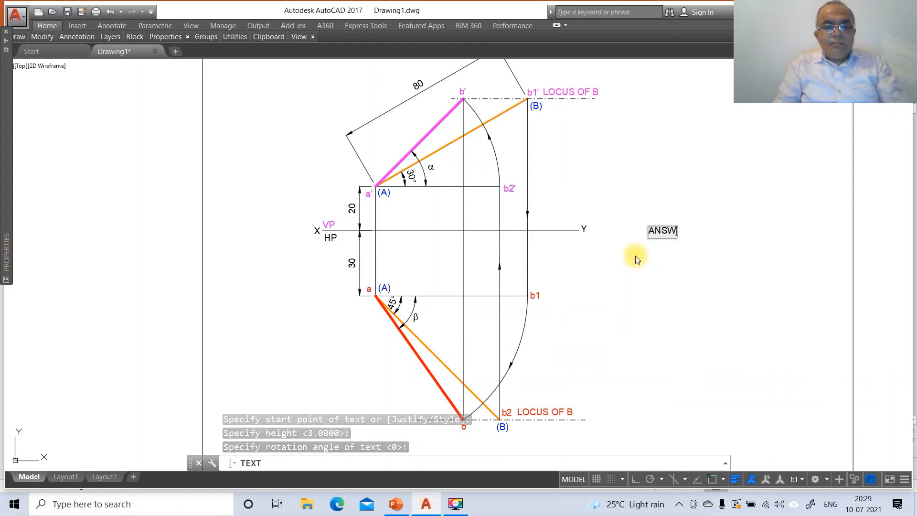
type("ERS")
key("Return")
key("Return")
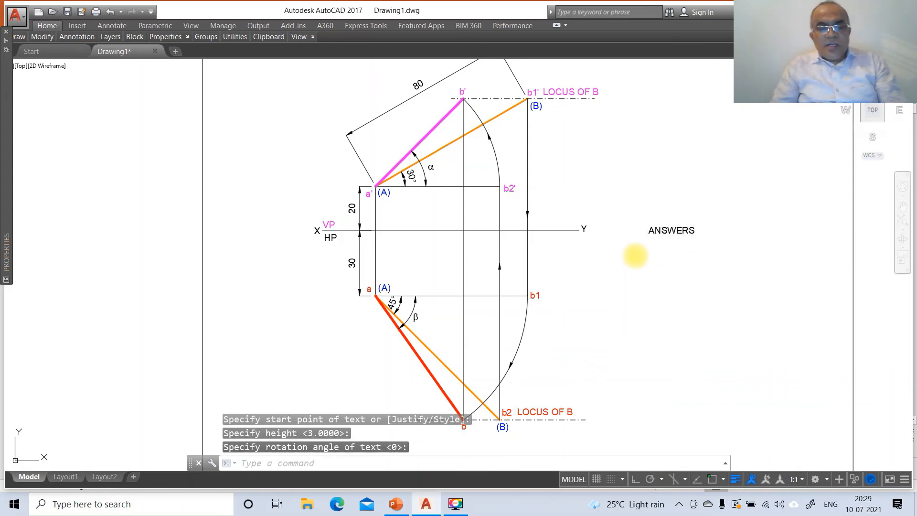
- Add the single-line text a'b' below the ANSWERS heading, with height 3 and rotation 0
type("dt")
key("Return")
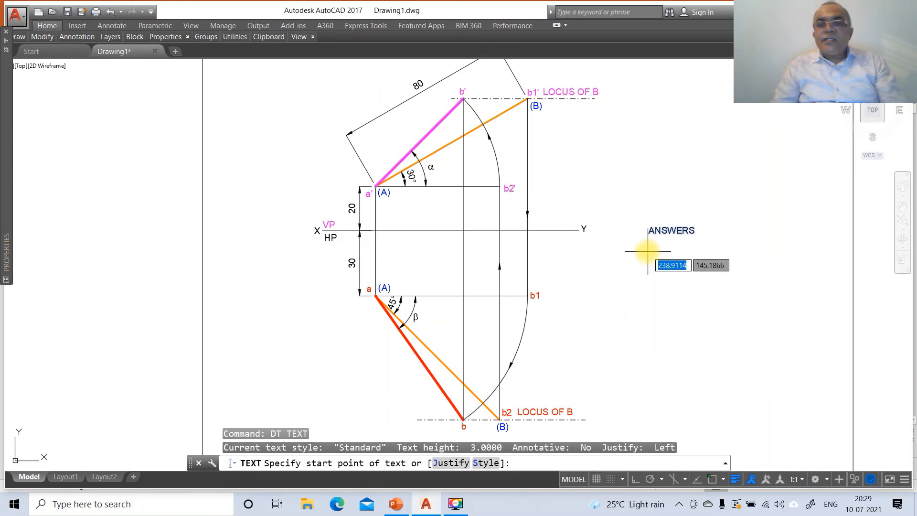
left_click(647, 251)
key("Return")
key("Return")
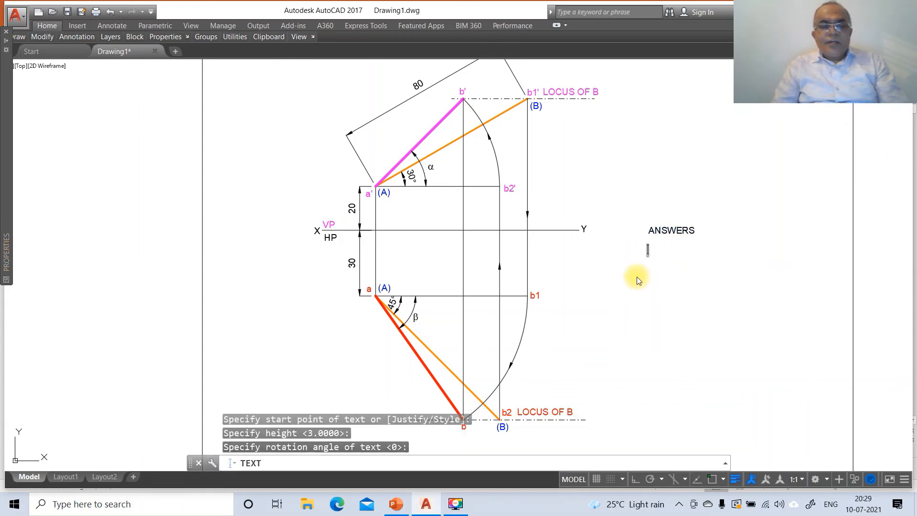
type("a'b'")
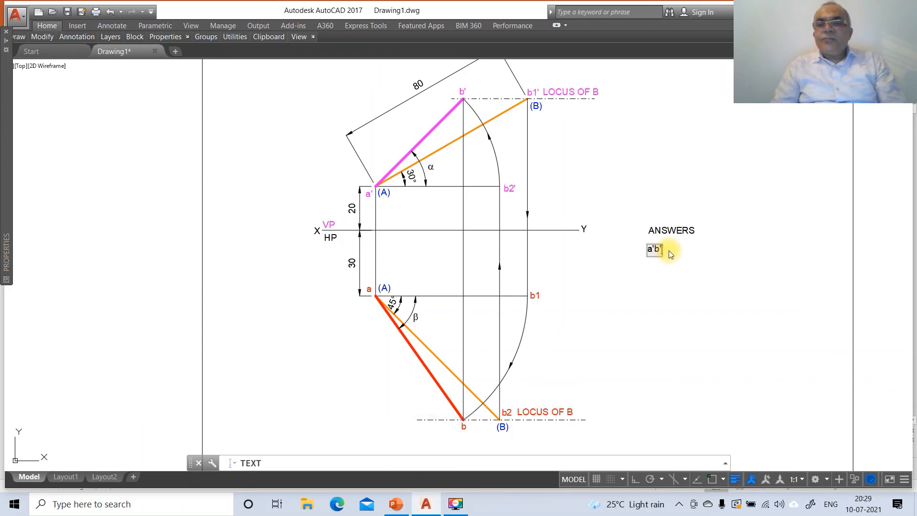
- Consult the answer table on the PowerPoint slide, return to AutoCAD and write 56.57 mm beside the a'b' label
left_click(399, 507)
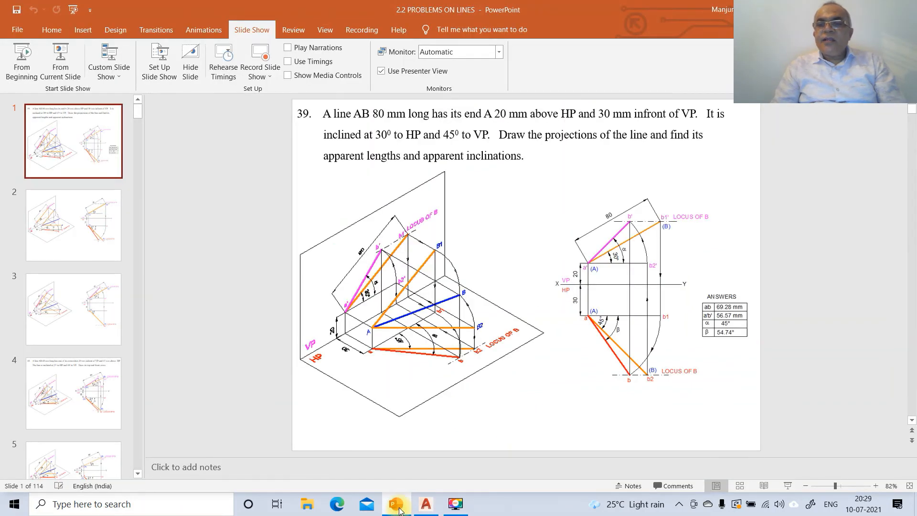
left_click(426, 504)
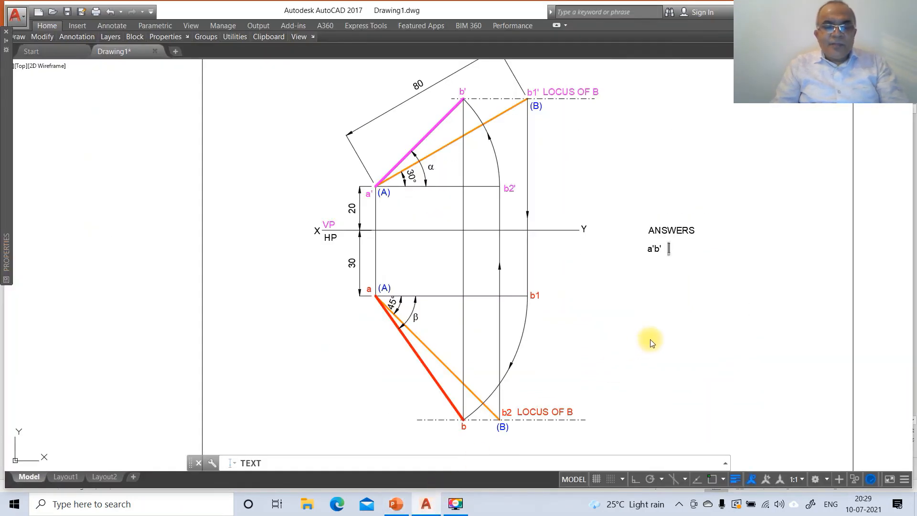
type("56.57")
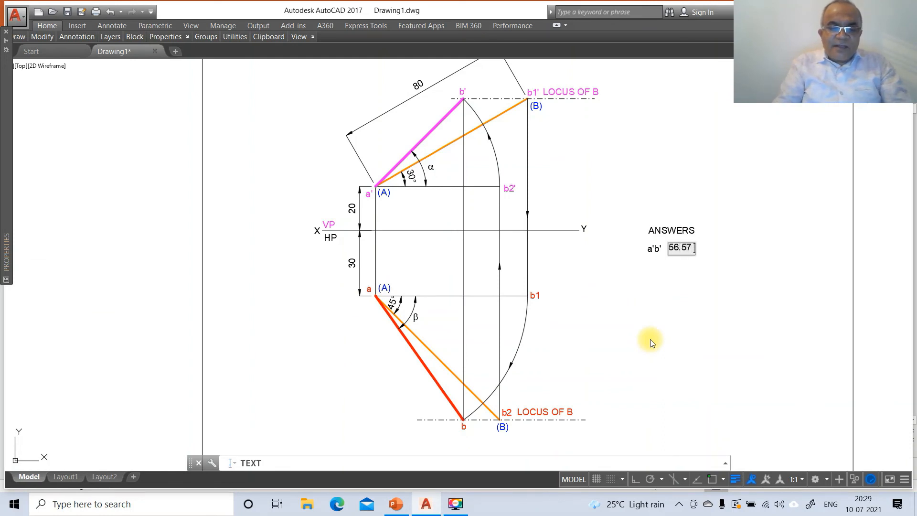
type(" mm")
key("Return")
key("Return")
- Move the 56.57 mm text slightly down so it lines up with the a'b' label under the ANSWERS heading
type("z")
key("Return")
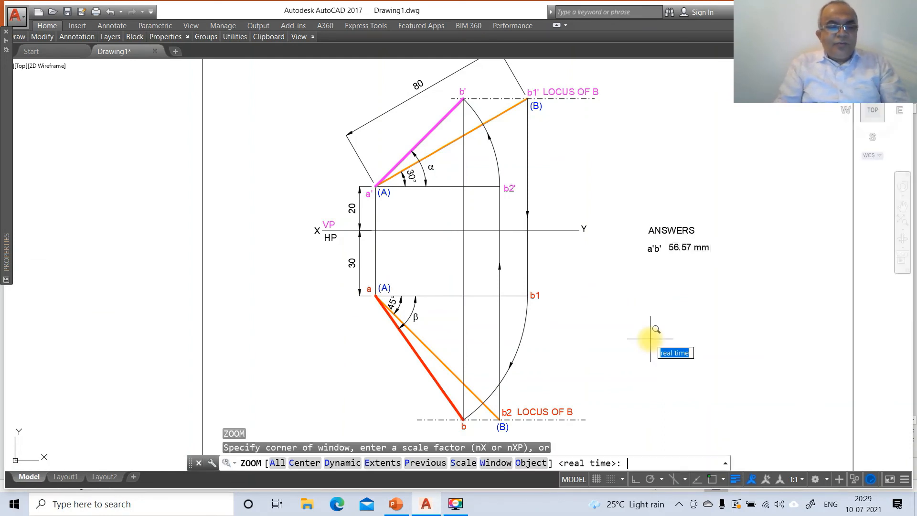
type("w")
key("Return")
left_click(609, 205)
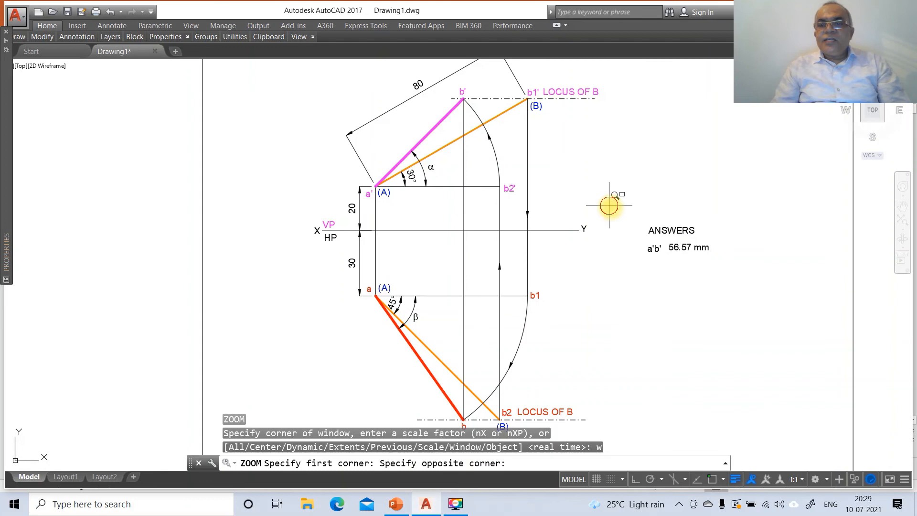
left_click(771, 396)
type("m")
key("Return")
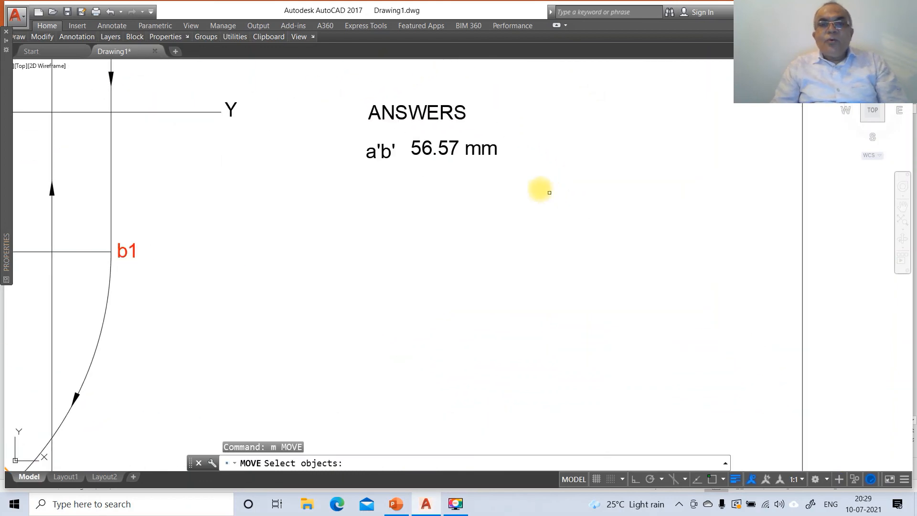
left_click(470, 151)
key("Return")
left_click(475, 162)
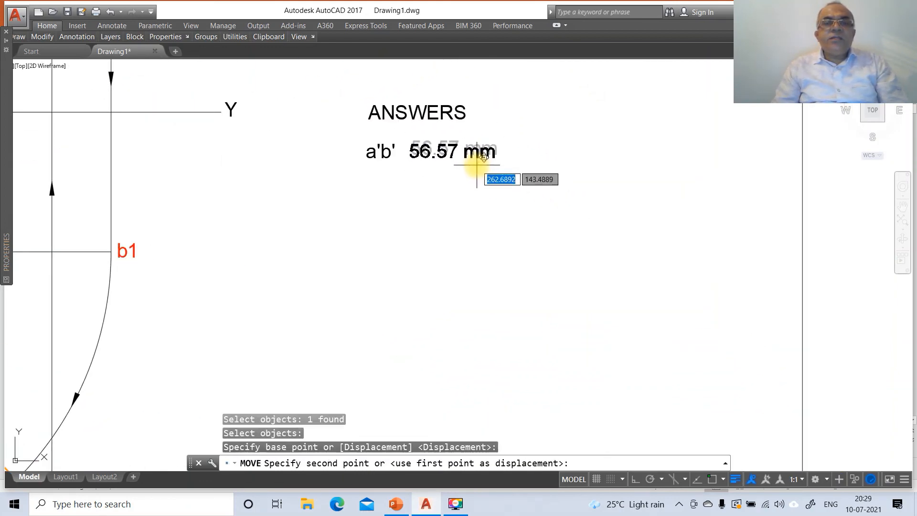
left_click(476, 165)
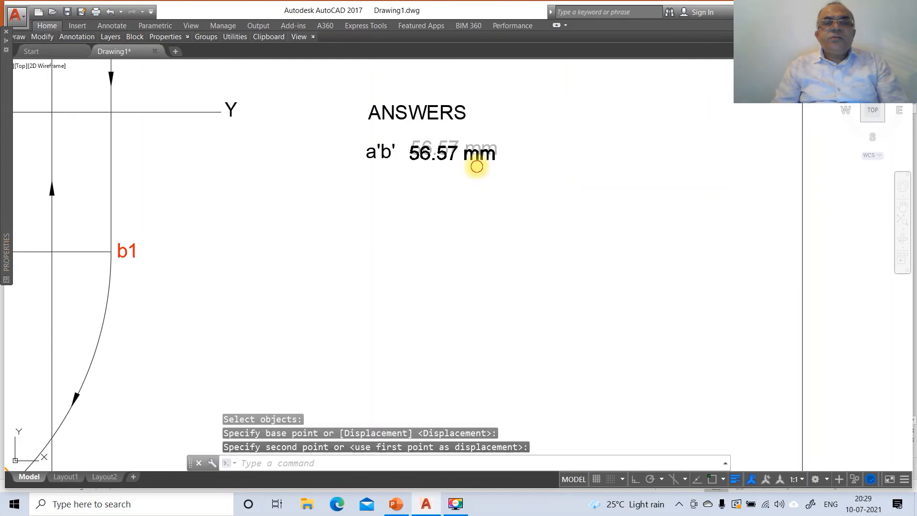
- Turn on Ortho and draw the table's upper border below the ANSWERS heading and its right border down past the entries
left_click(635, 480)
type("l")
key("Return")
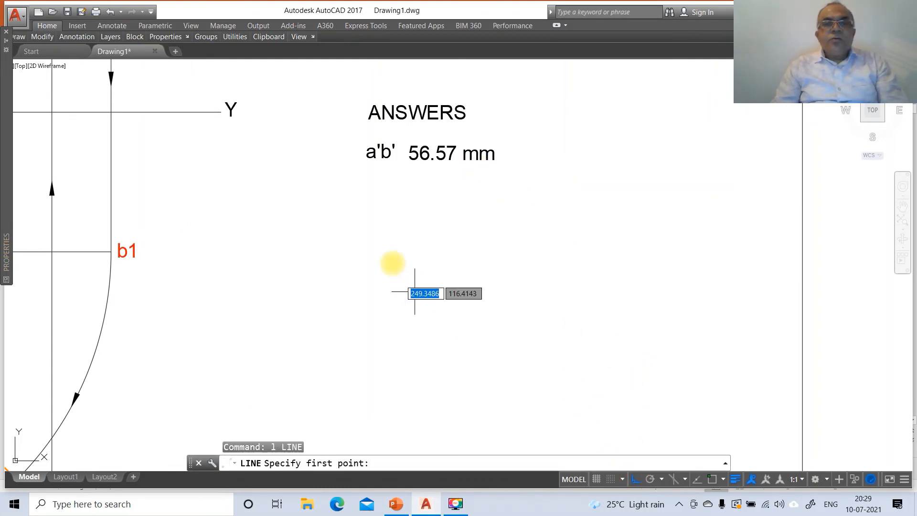
left_click(357, 137)
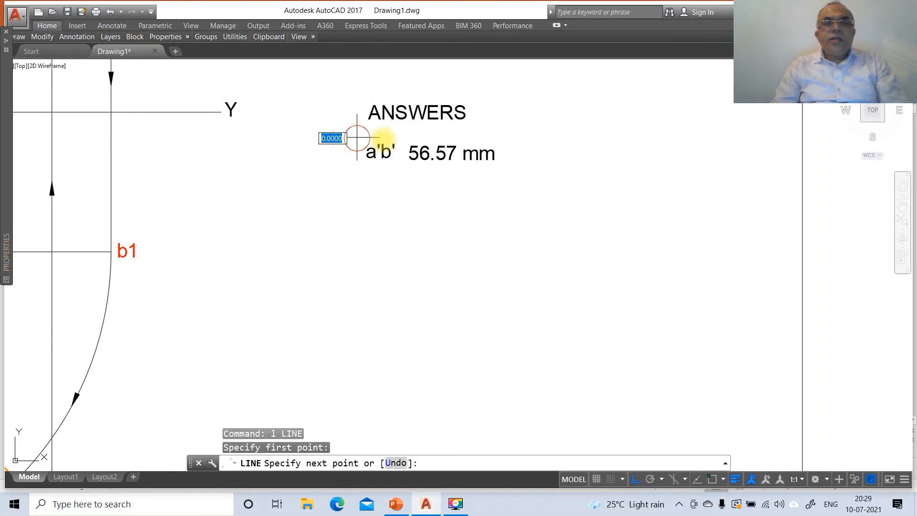
left_click(505, 152)
left_click(522, 348)
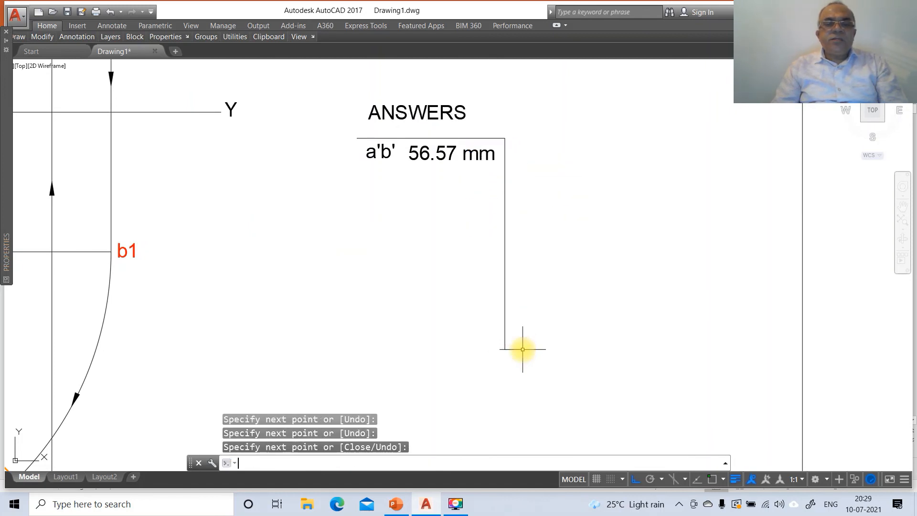
key("Return")
- Draw the table's left border about 42 mm straight down from the left endpoint of the upper border
key("Return")
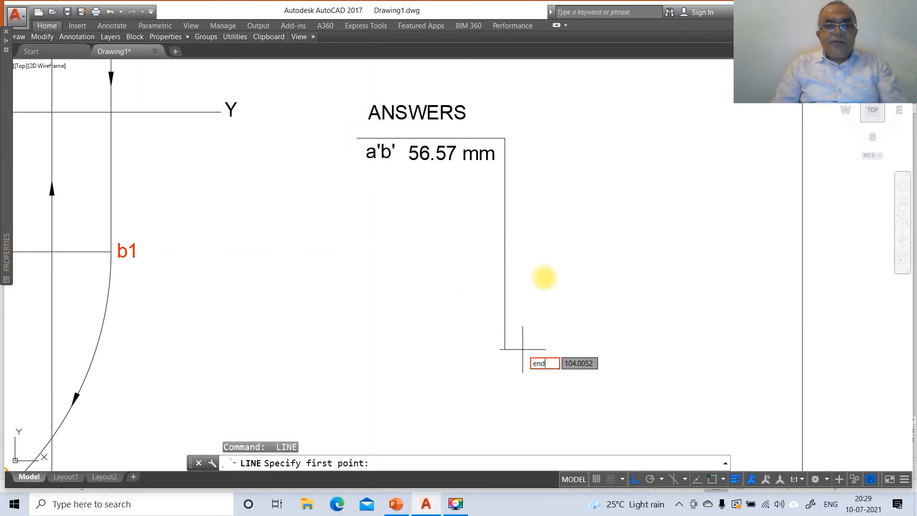
type("end")
key("Return")
left_click(357, 138)
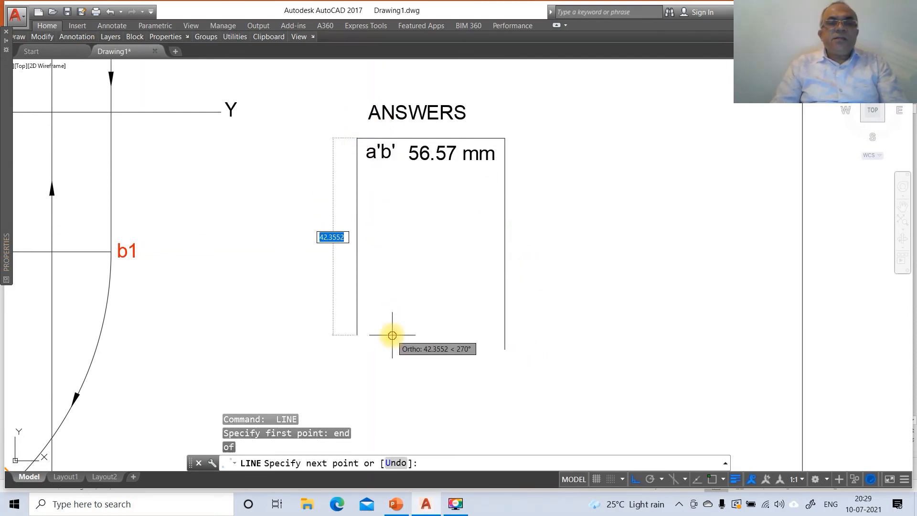
left_click(392, 336)
key("Return")
- Draw a vertical column divider down from the upper border, between the a'b' label and its value, using the Nearest snap
key("Return")
type("nea")
key("Return")
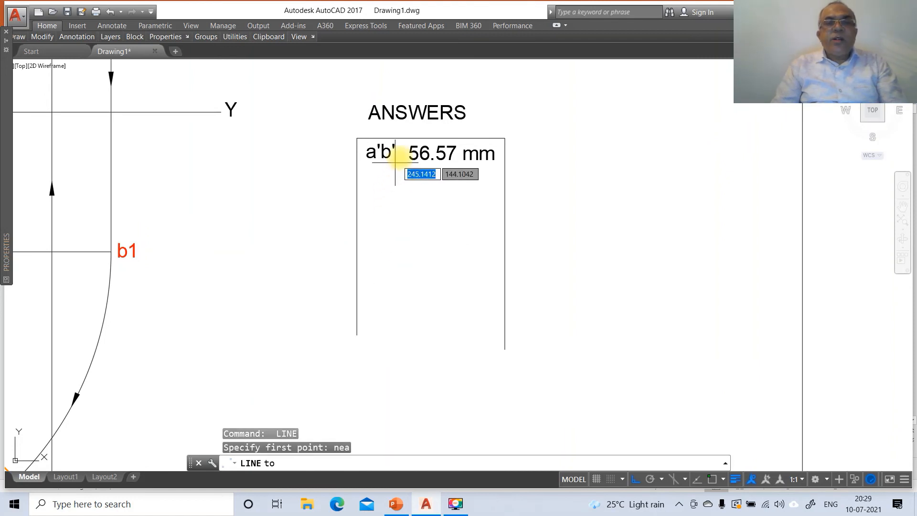
left_click(404, 141)
left_click(415, 329)
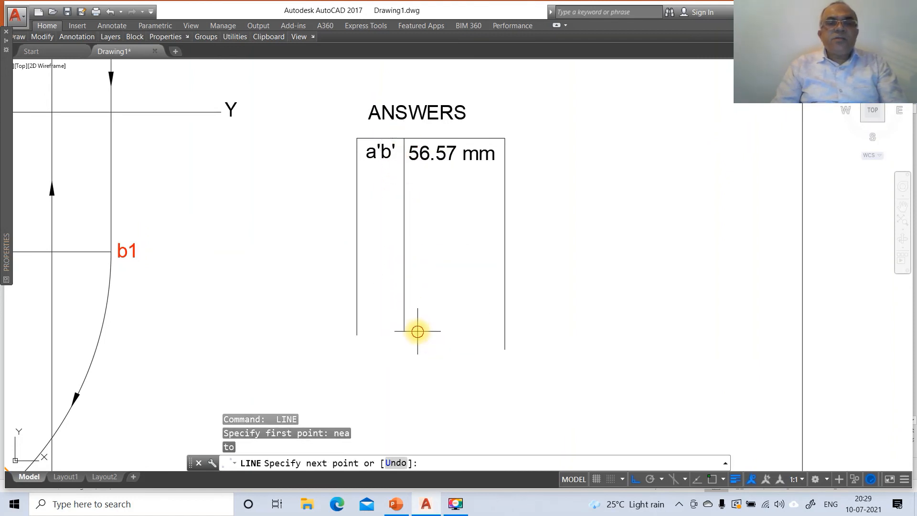
key("Return")
- Offset the table's upper border downward by 6 repeatedly to form four equal rows
type("o")
key("Return")
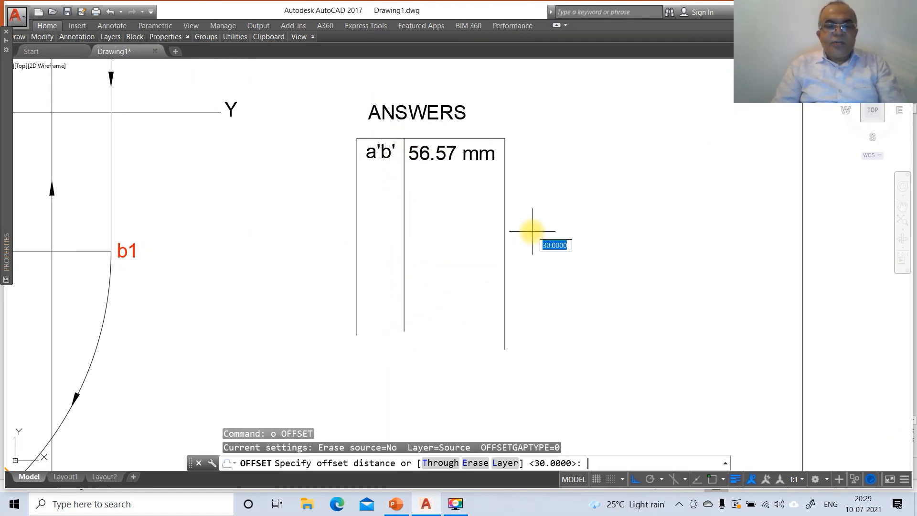
type("6")
key("Return")
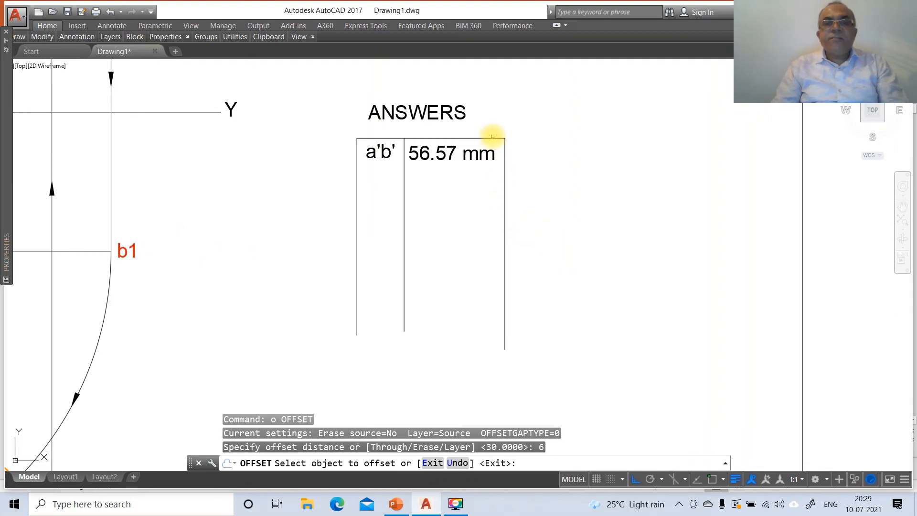
left_click(492, 138)
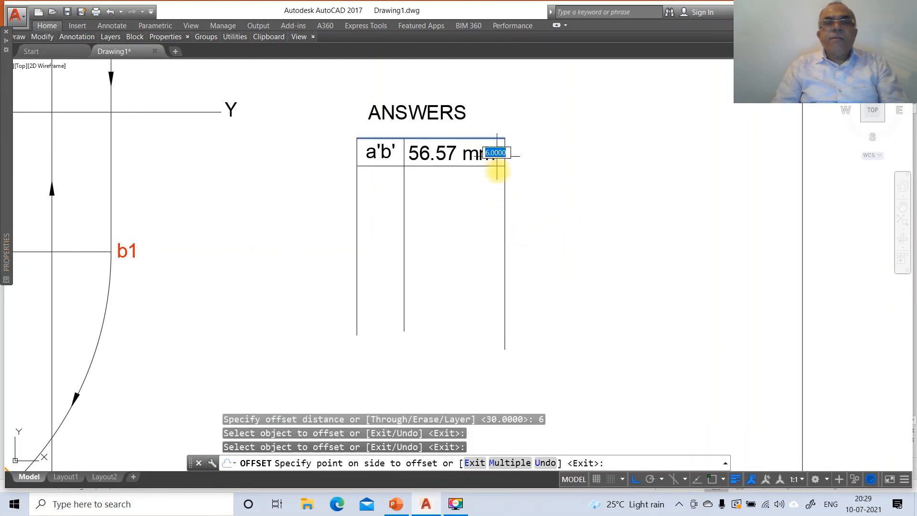
left_click(496, 172)
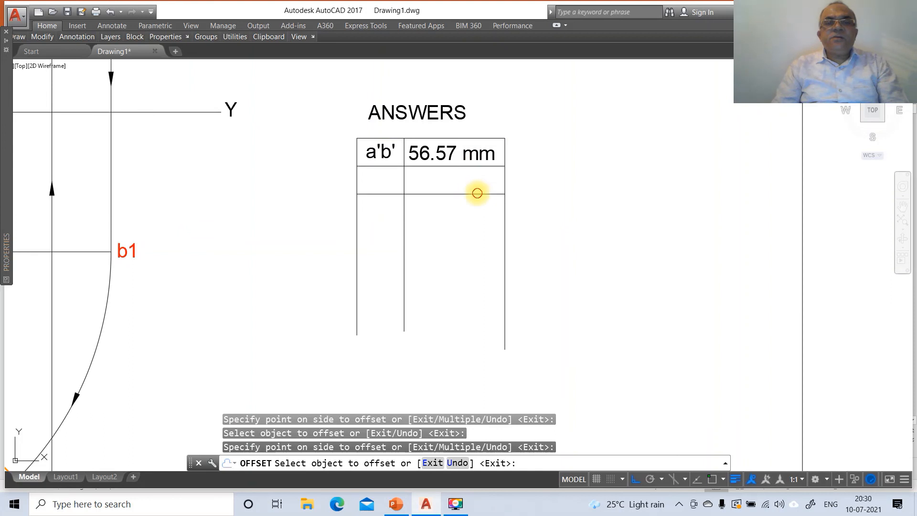
left_click(477, 193)
left_click(478, 220)
left_click(473, 222)
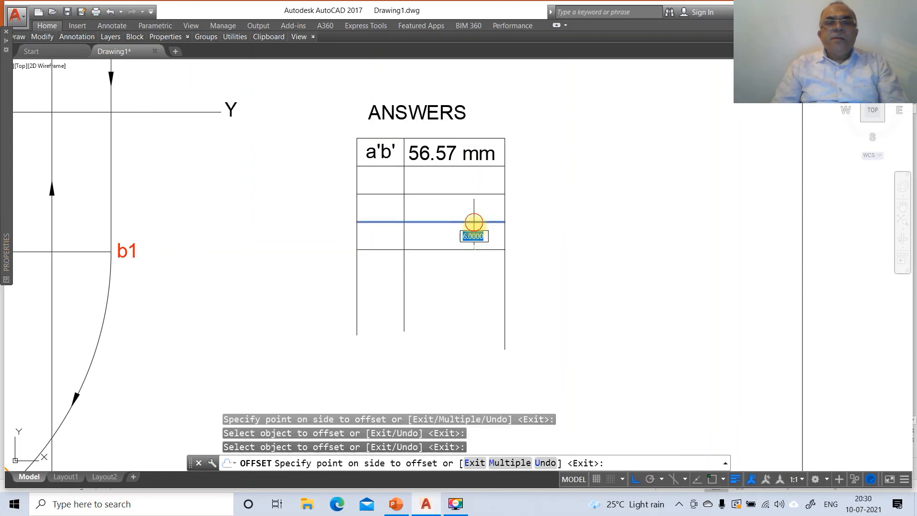
left_click(473, 249)
key("Return")
- Trim the vertical table lines that extend below the lowest row line
type("tr")
key("Return")
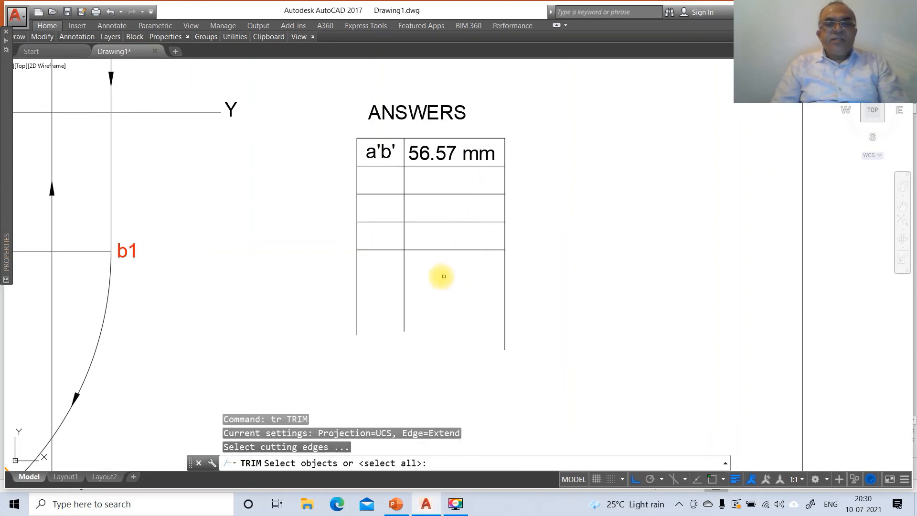
left_click(436, 250)
key("Return")
left_click(568, 277)
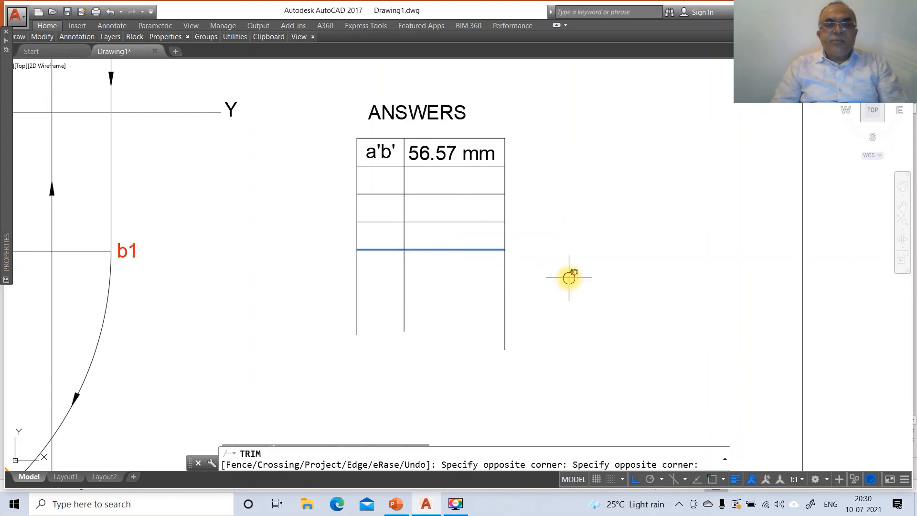
left_click(317, 331)
key("Return")
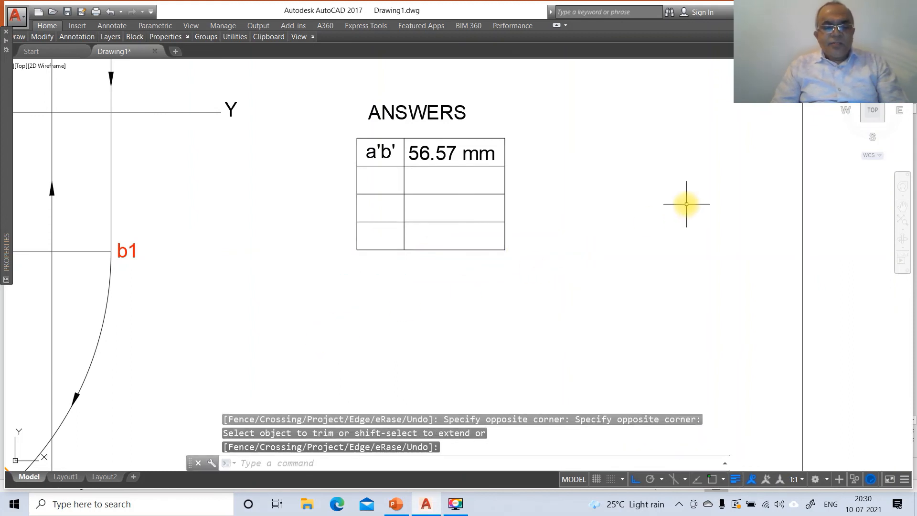
- Copy the a'b' label and its 56.57 mm value straight down into the second table row
type("co")
key("Return")
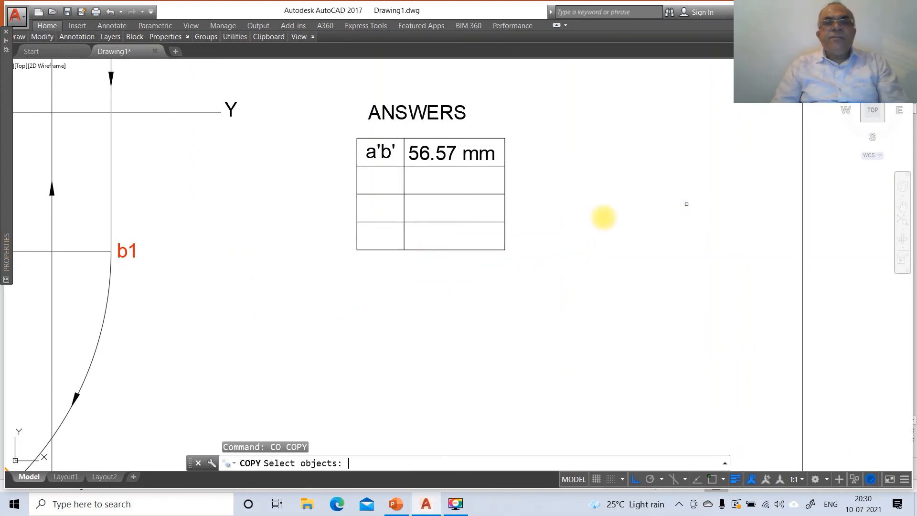
left_click(382, 156)
left_click(418, 157)
key("Return")
left_click(436, 181)
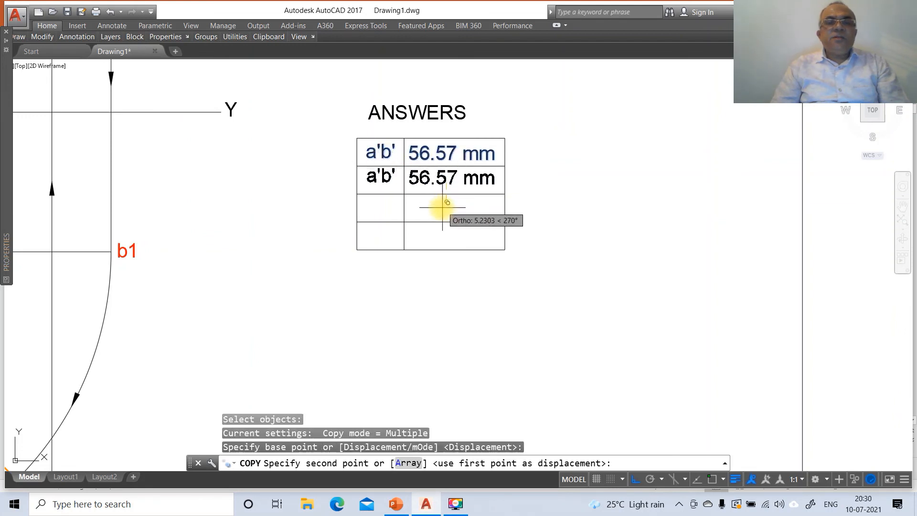
left_click(442, 209)
key("Return")
- Edit the copied label in the second row with DDEDIT so it reads ab
type("d")
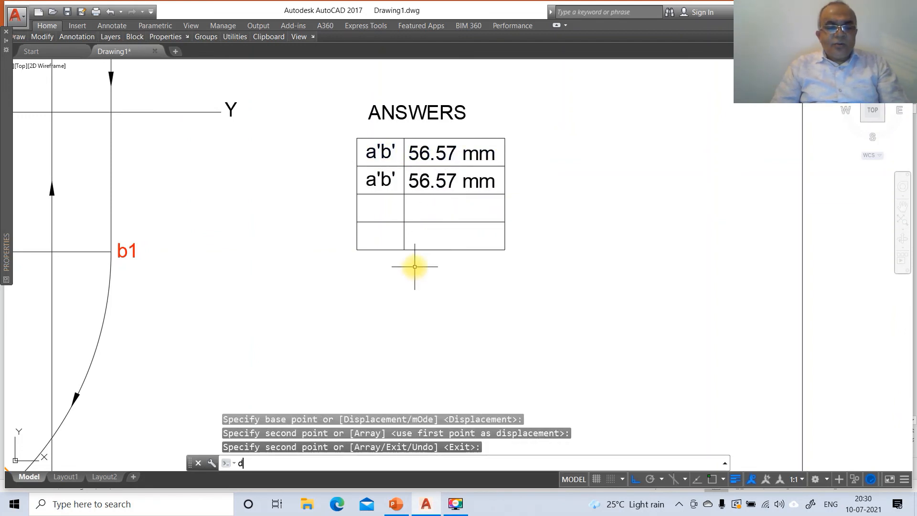
type("dedit")
key("Return")
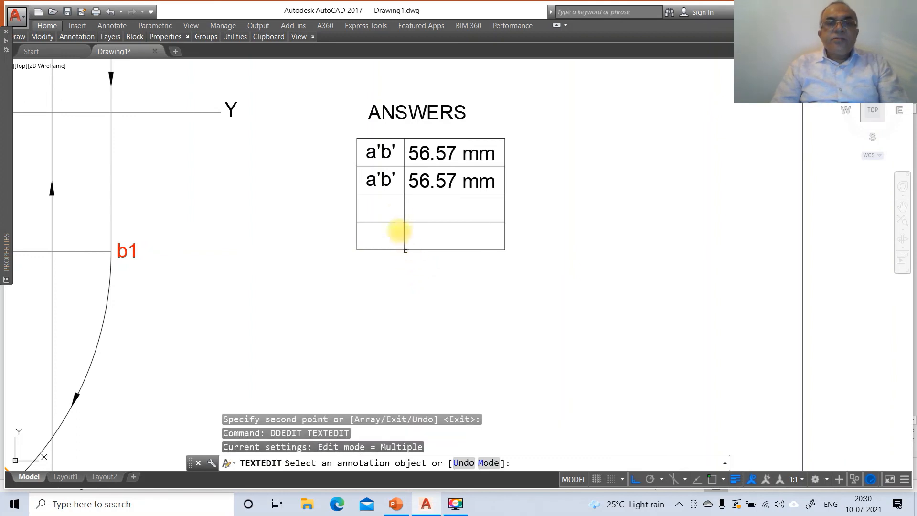
left_click(393, 186)
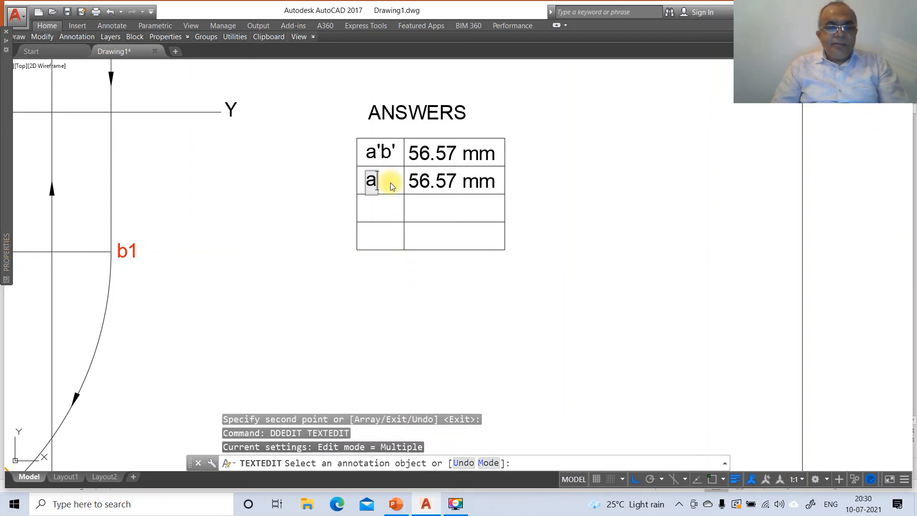
type("ab")
left_click(391, 186)
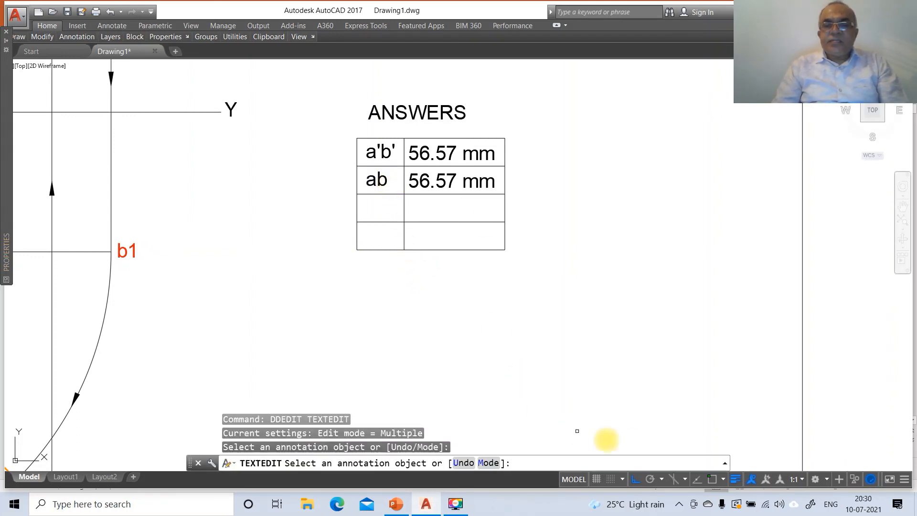
- Consult the answer table on the PowerPoint slide, return to AutoCAD and change the ab value to 69.28 mm
left_click(396, 504)
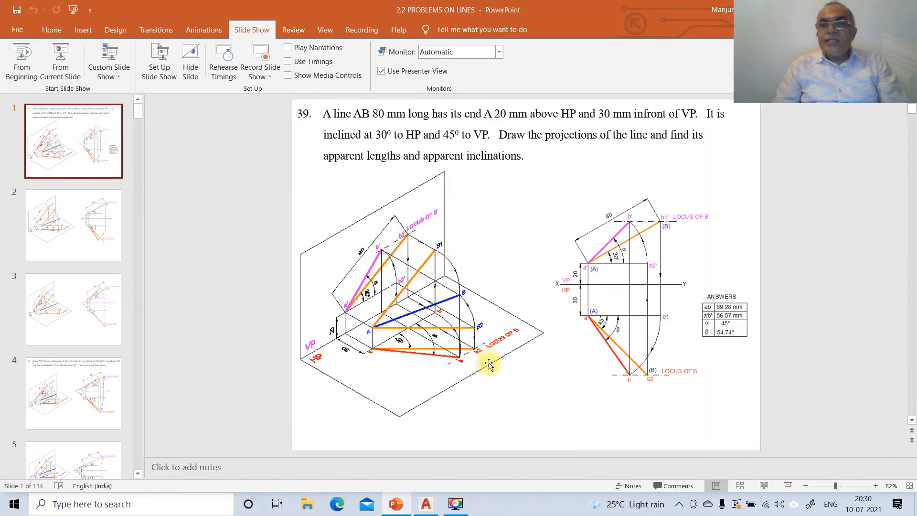
left_click(432, 508)
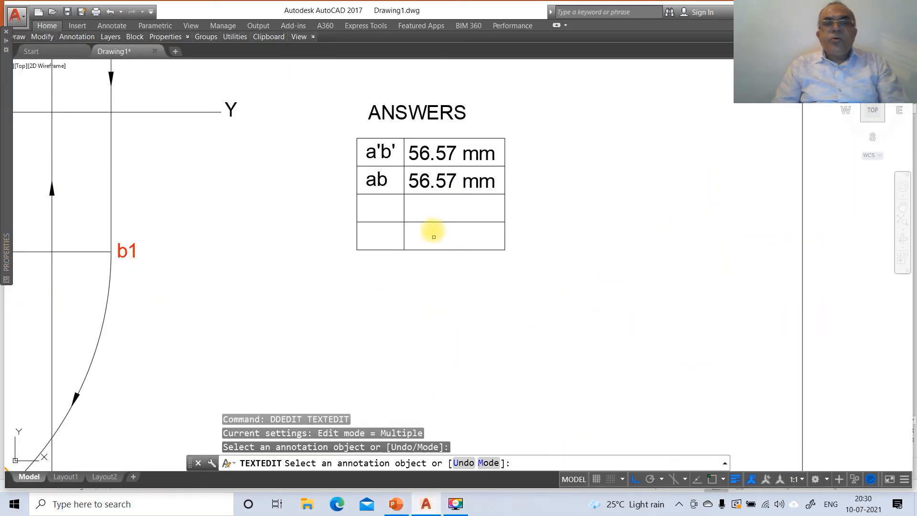
left_click(452, 184)
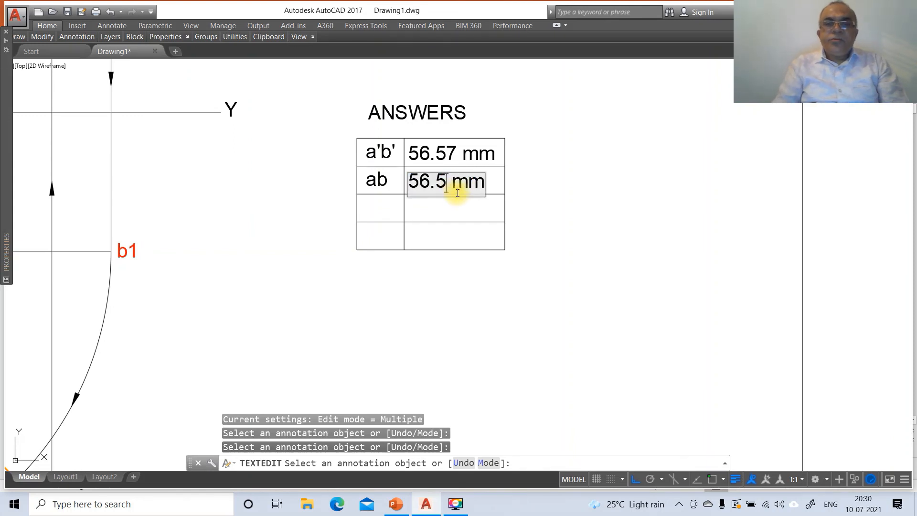
key("BackSpace")
type("69.28")
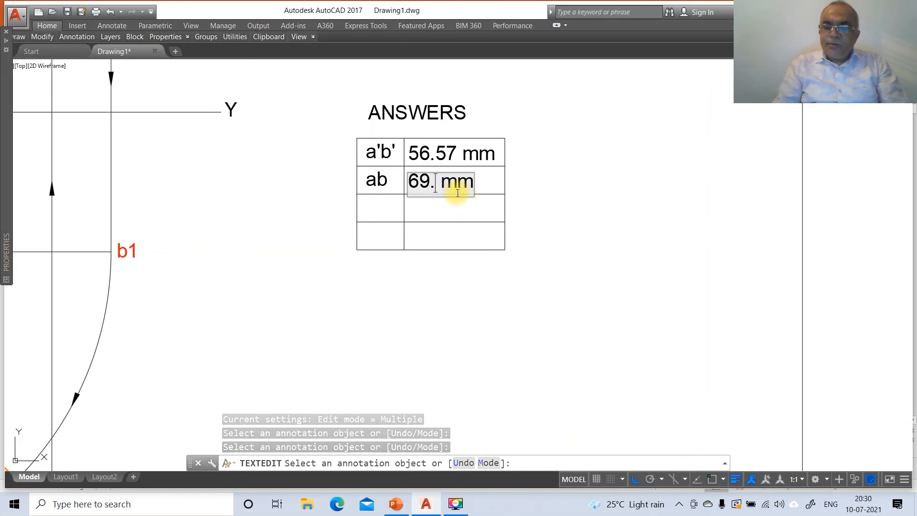
left_click(586, 240)
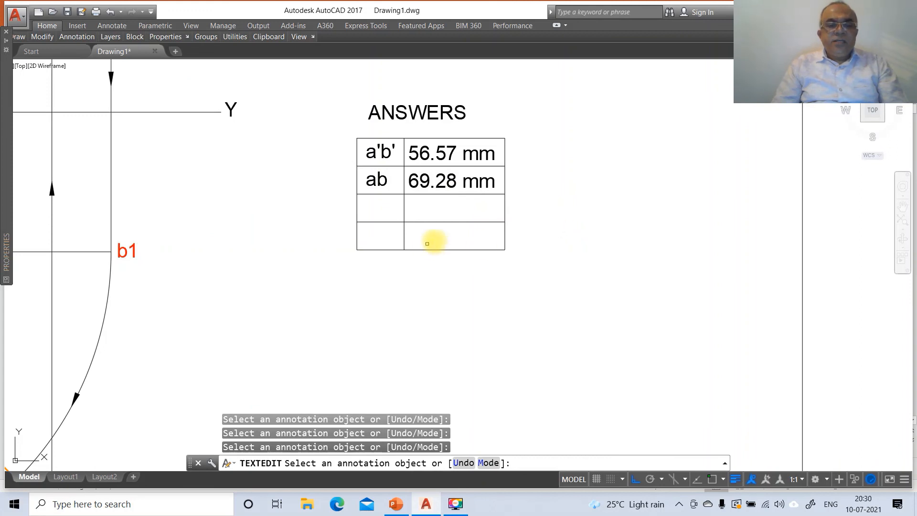
key("Return")
- Add single-line text reading 45.00° at the default height in the value cell of the table's third row
type("dt")
key("Return")
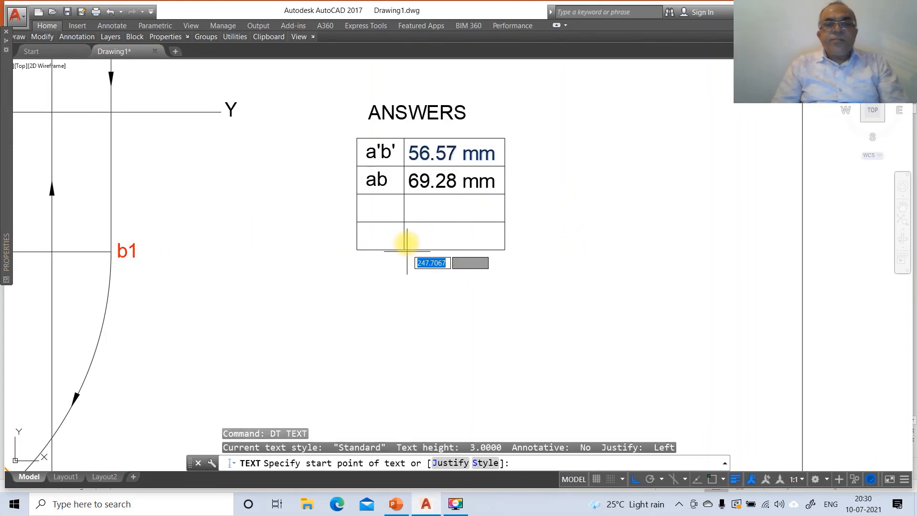
left_click(410, 227)
key("Return")
key("Return")
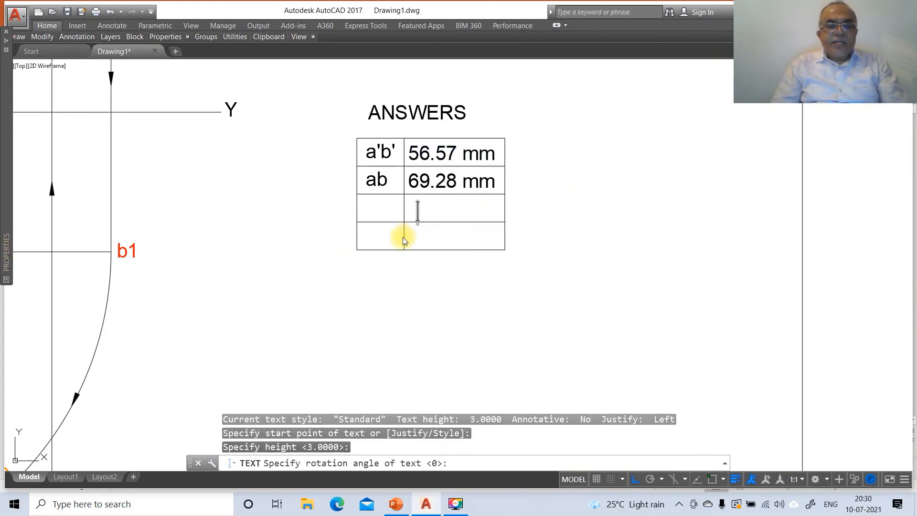
type("45.00")
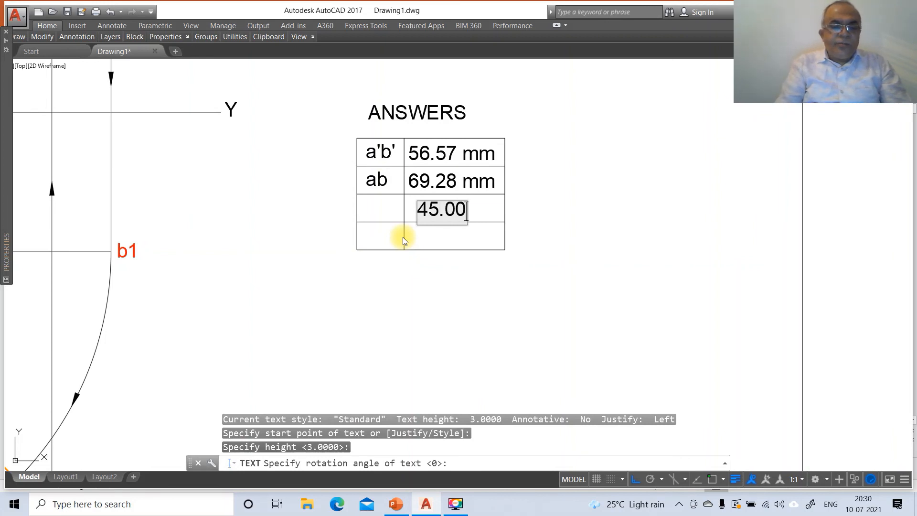
type("%%")
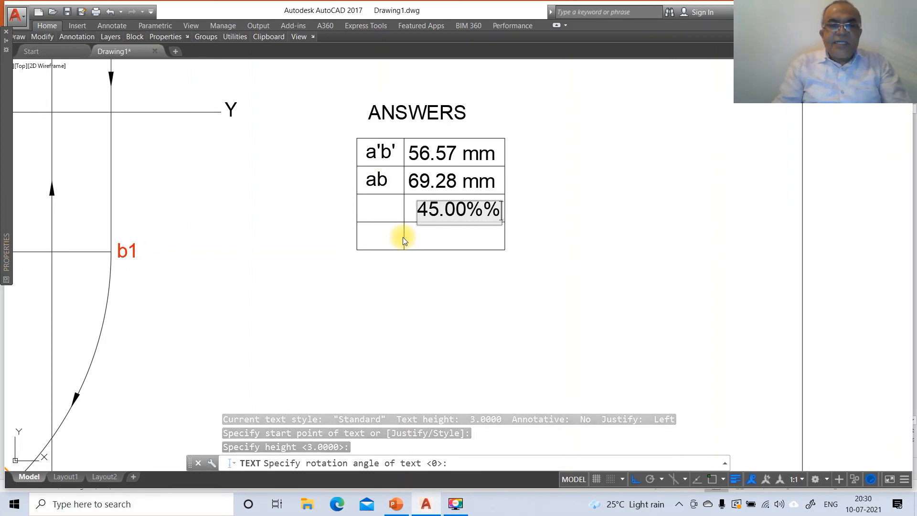
type("d")
key("Return")
key("Return")
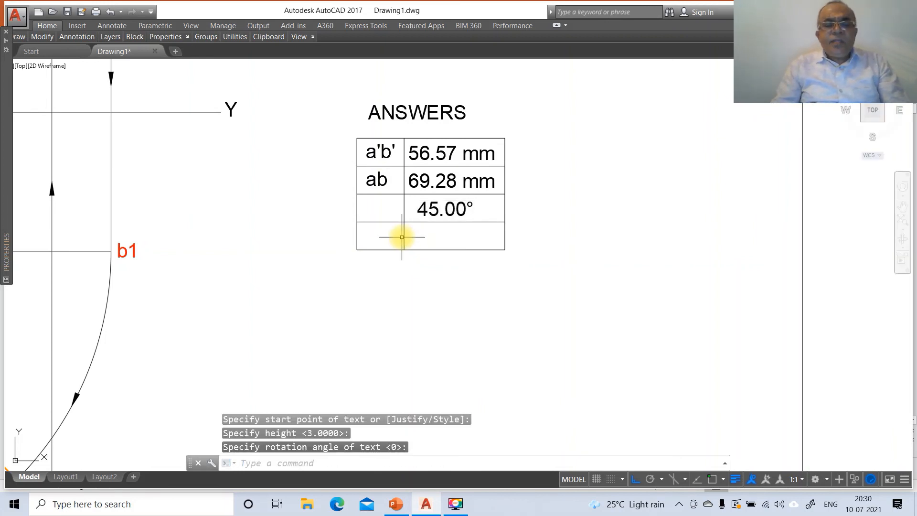
type("dt")
key("Return")
key("Escape")
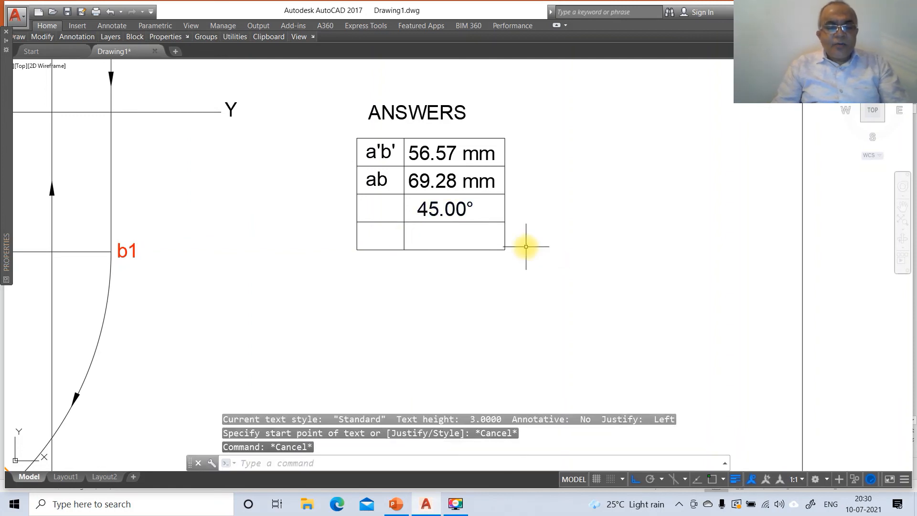
- Copy the 45.00° text straight down into the value cell of the fourth table row
type("Co")
key("Return")
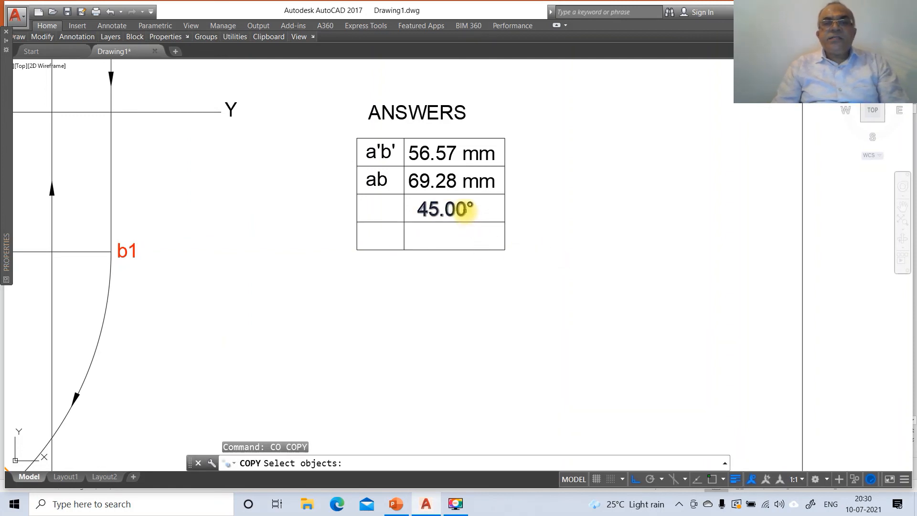
left_click(465, 210)
key("Return")
left_click(483, 246)
left_click(483, 273)
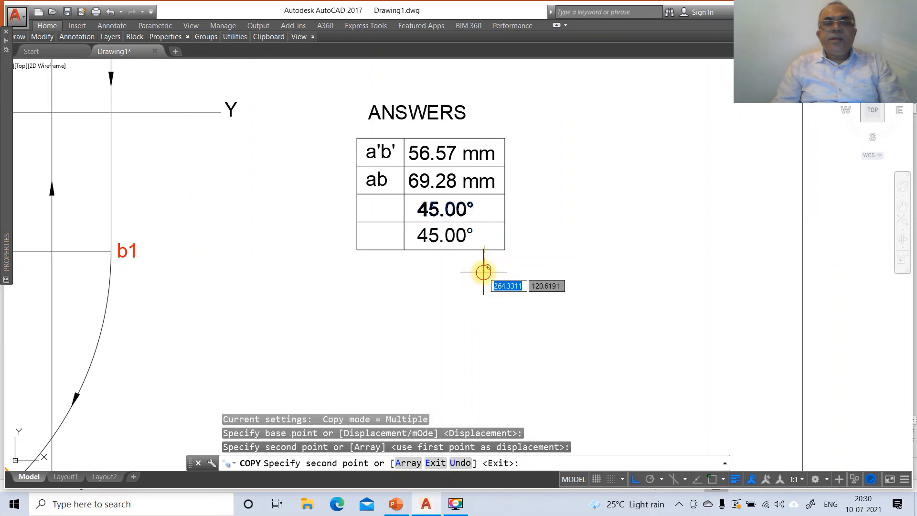
key("Return")
- Consult the answer table on the PowerPoint slide, return to AutoCAD and change the fourth-row value to 54.74° with DDEDIT
left_click(393, 505)
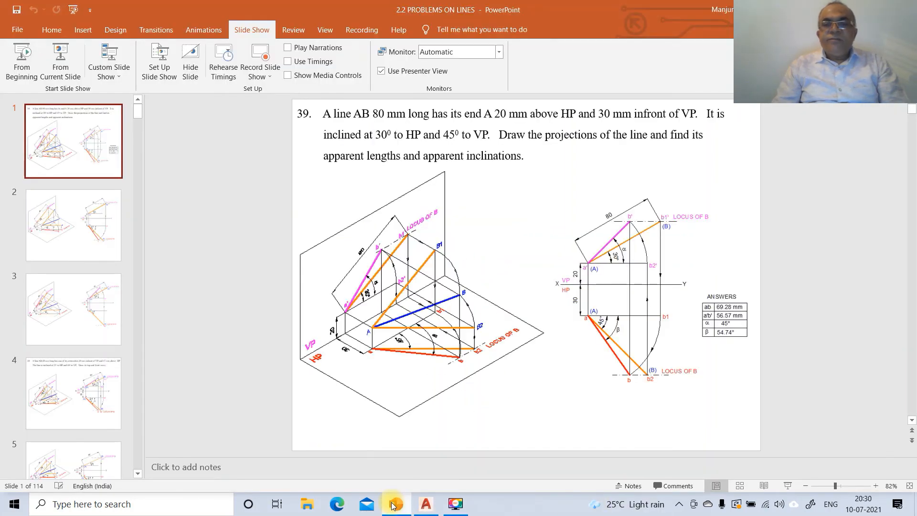
left_click(420, 508)
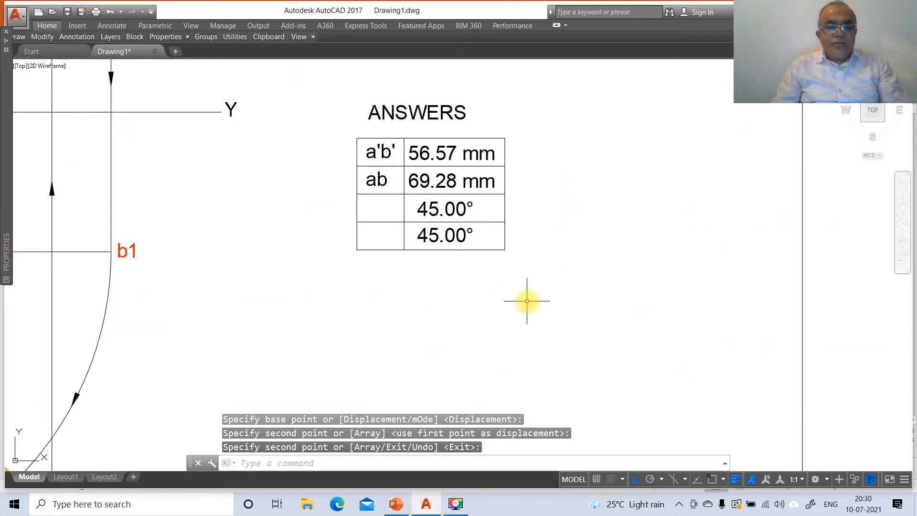
type("ddedit")
key("Return")
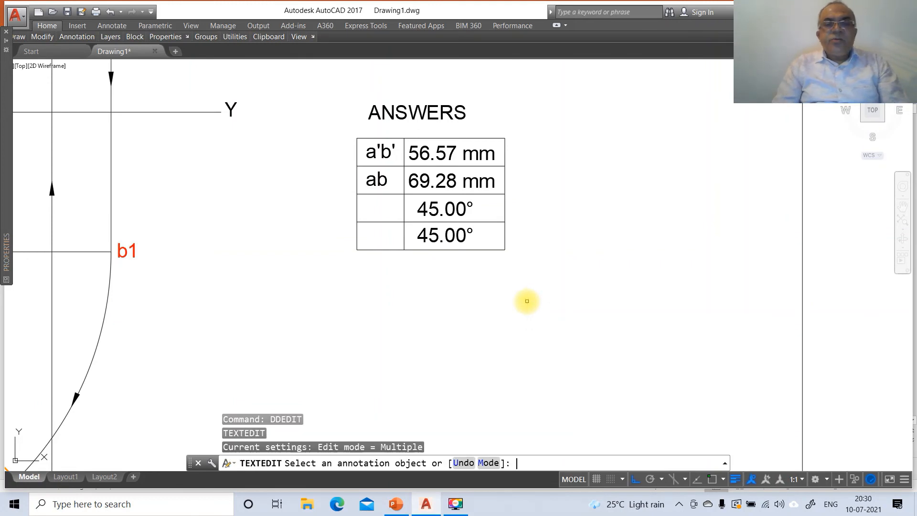
left_click(467, 244)
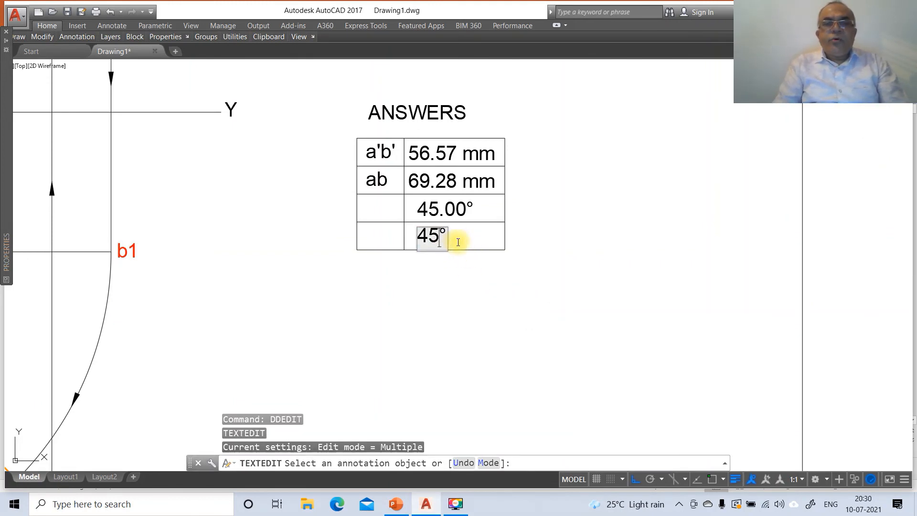
key("BackSpace")
key("BackSpace")
type("54.7")
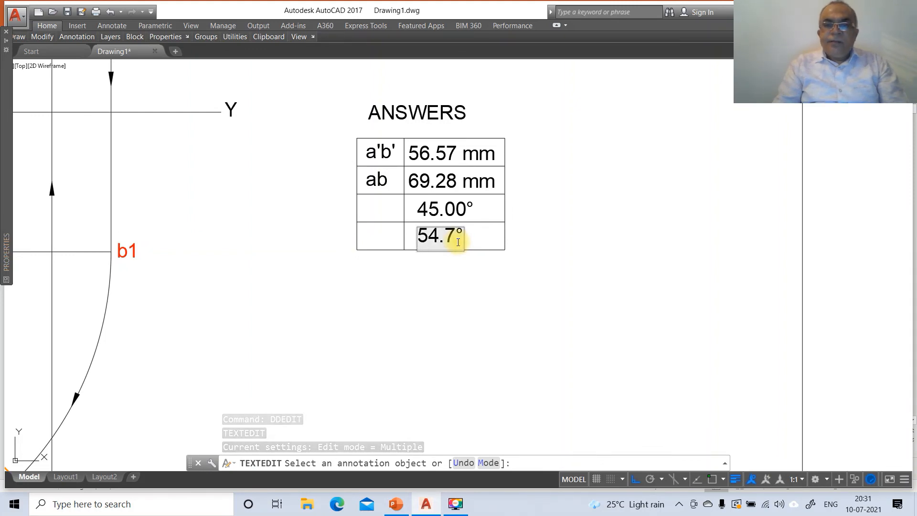
type("4")
key("Return")
key("Escape")
- Copy the α angle label from the front view into the third row's label cell, with Ortho turned off
type("z")
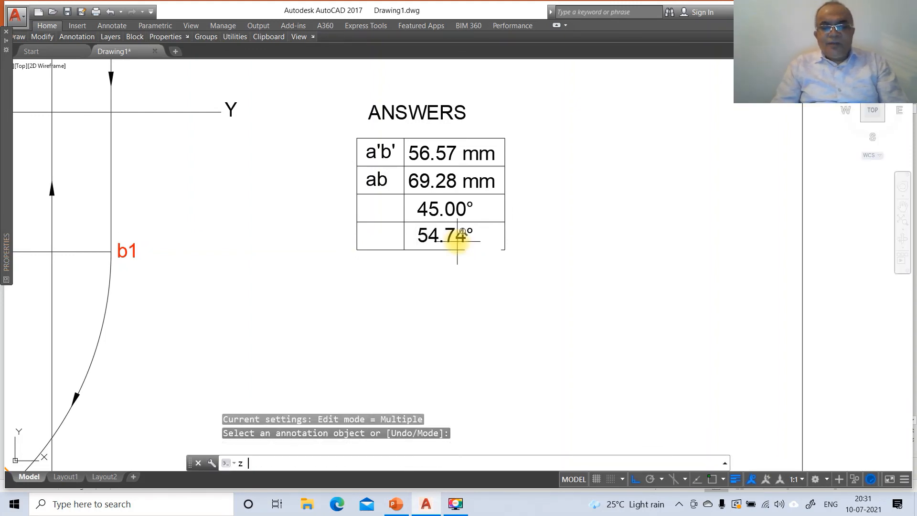
key("Return")
scroll(519, 209, "down", 1)
type("p")
key("Return")
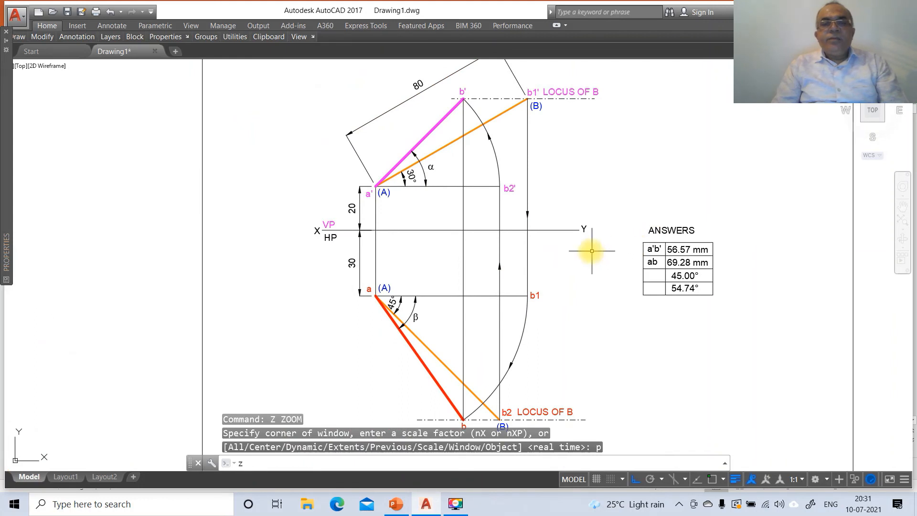
type("z")
key("Escape")
key("Escape")
type("co")
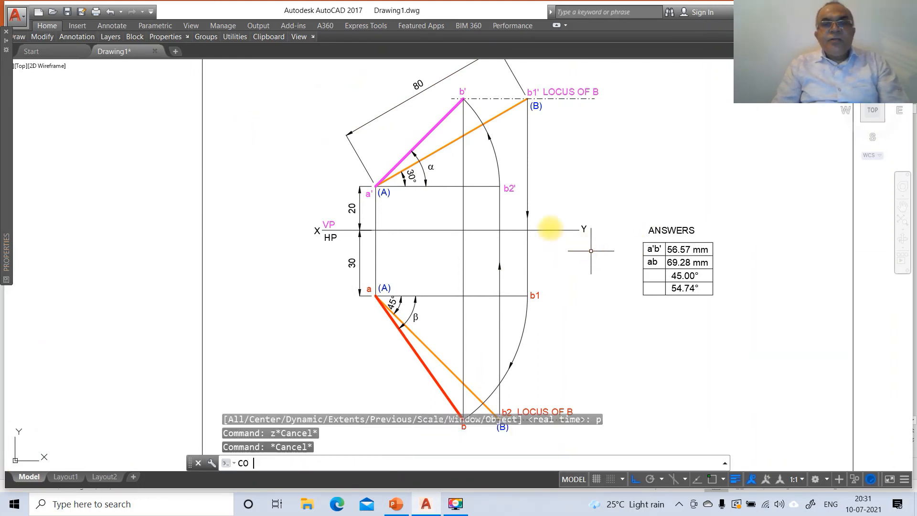
key("Return")
left_click(432, 168)
key("Return")
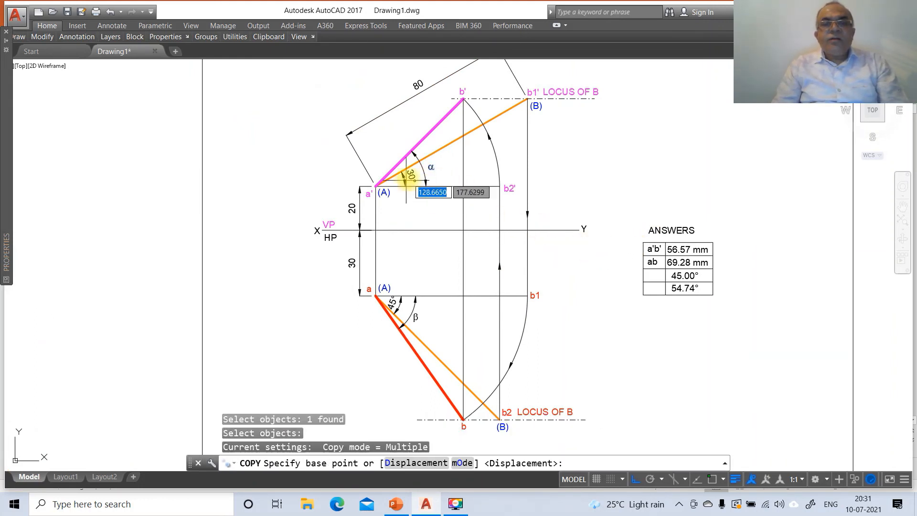
left_click(413, 178)
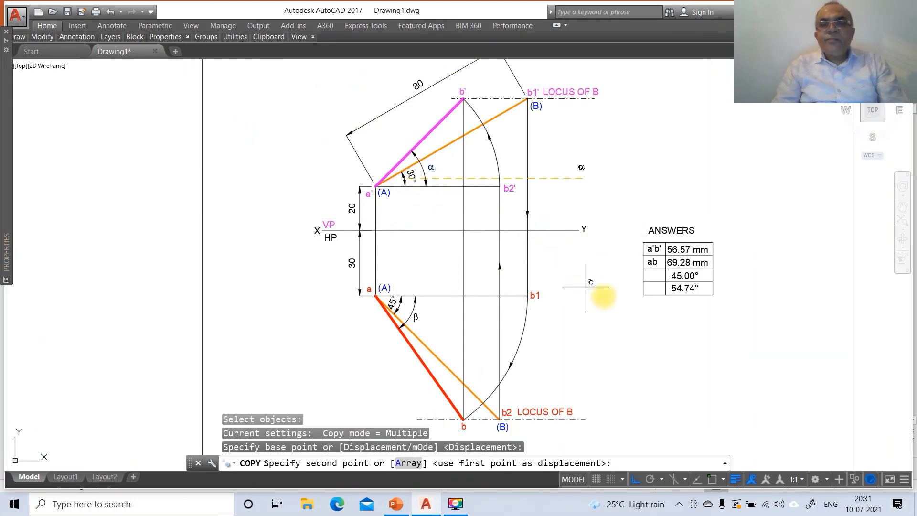
left_click(631, 480)
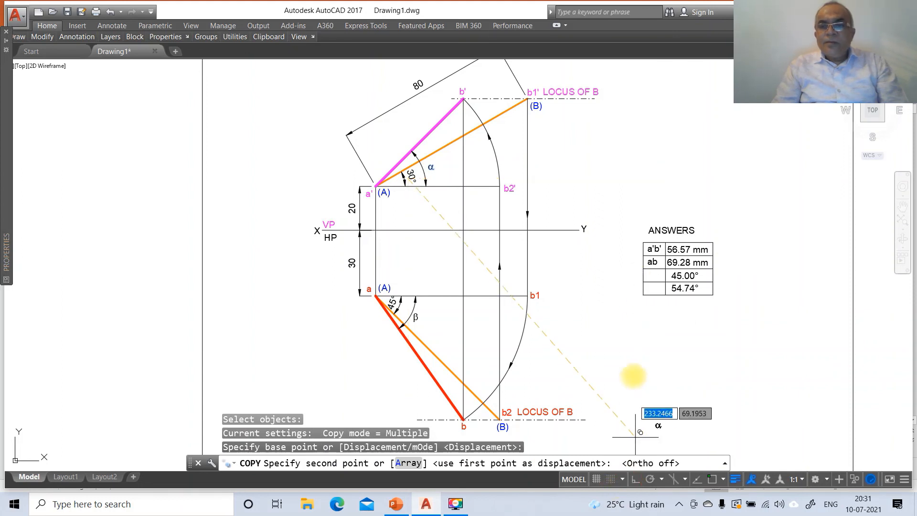
left_click(635, 282)
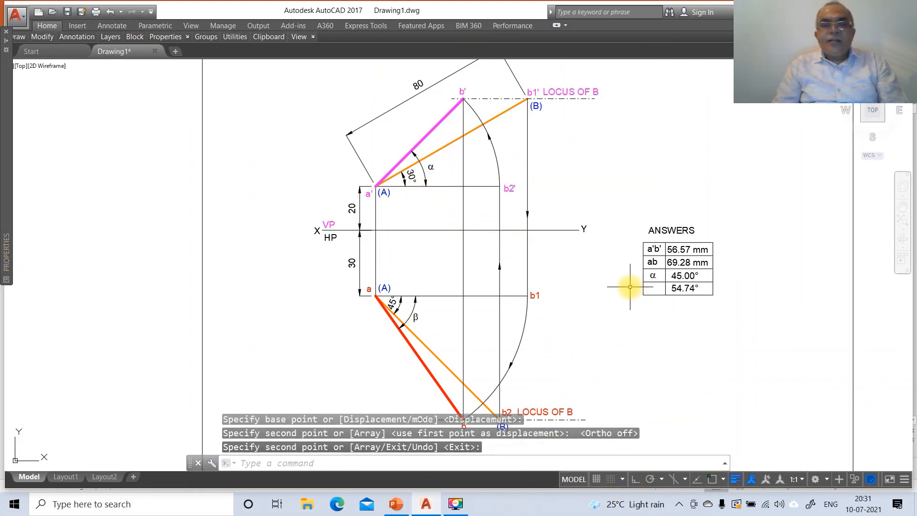
key("Return")
- Copy the β angle label from the top view into the label cell of the fourth table row
key("Return")
left_click(415, 322)
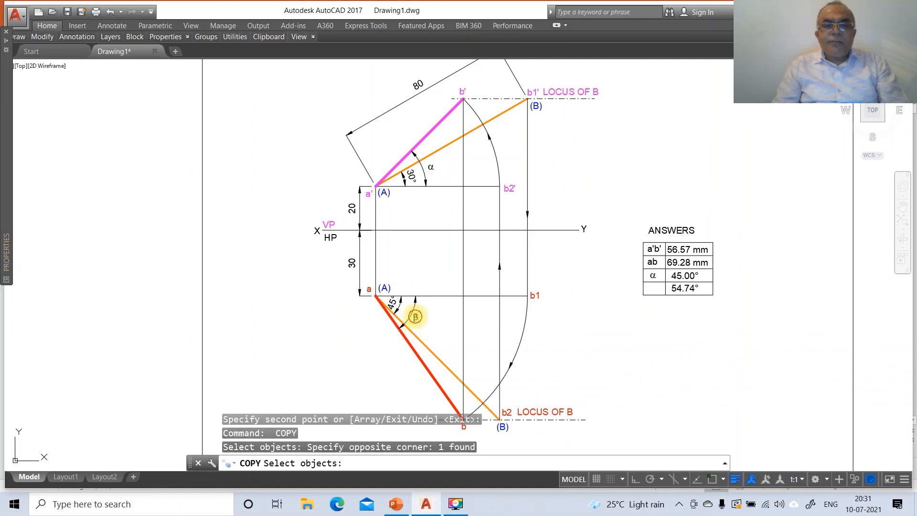
key("Return")
left_click(428, 329)
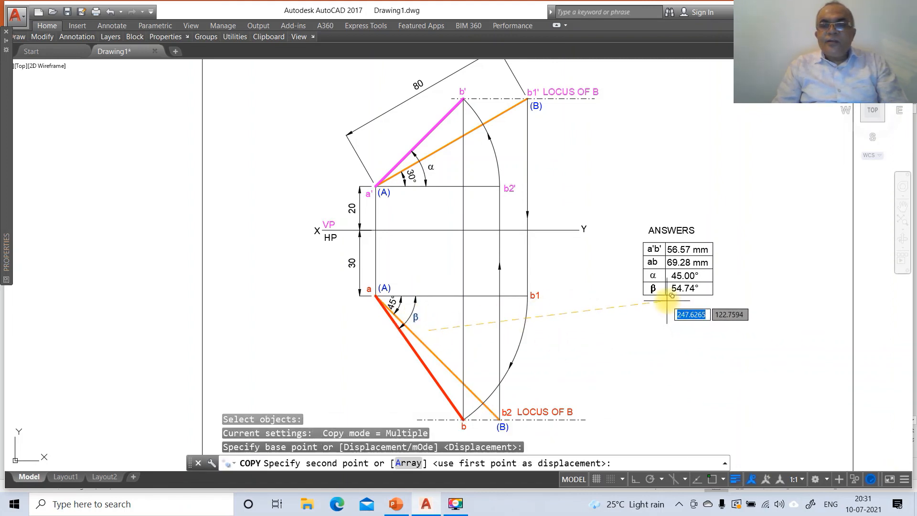
left_click(667, 300)
key("Return")
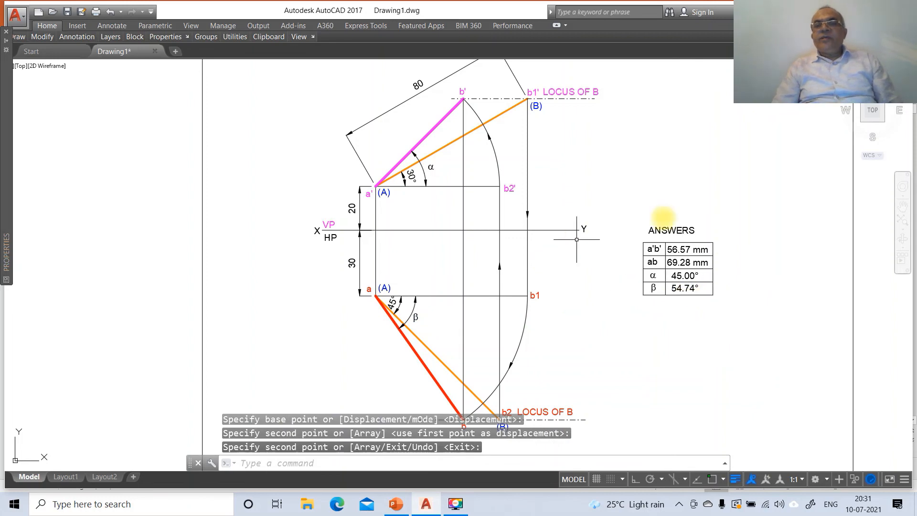
- Move the ANSWERS title slightly down and to the right so it sits closer to the table
type("m")
key("Return")
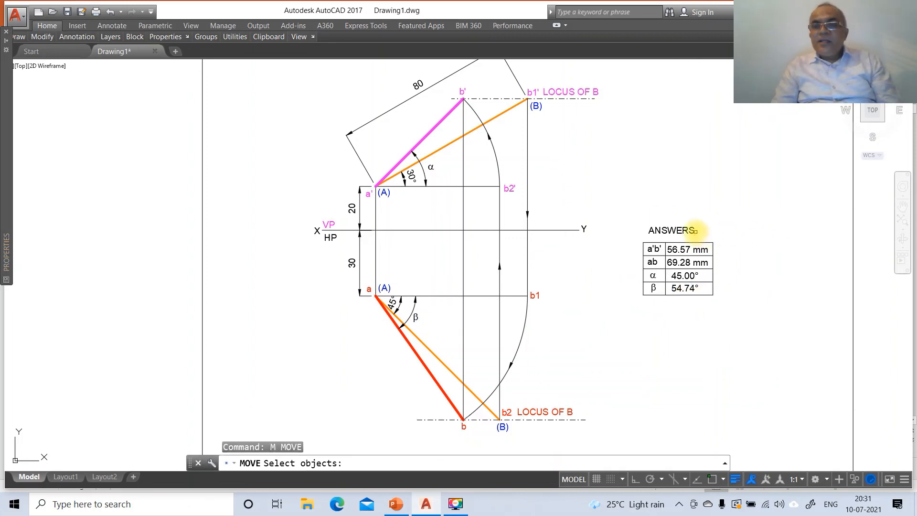
left_click(678, 230)
key("Return")
left_click(762, 240)
left_click(764, 243)
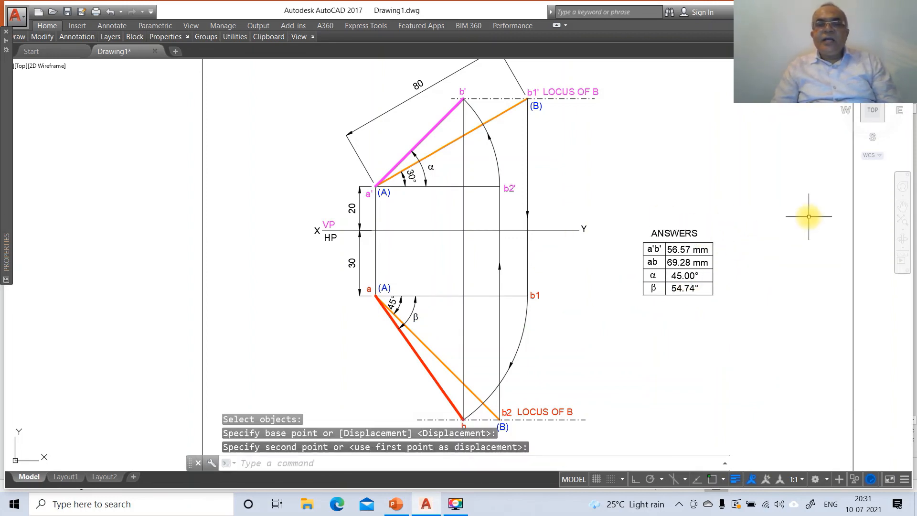
- Examine the finished projections and ANSWERS table up close, and view the whole bordered sheet at a 0.7x zoom
type("z")
key("Return")
type("p")
key("Return")
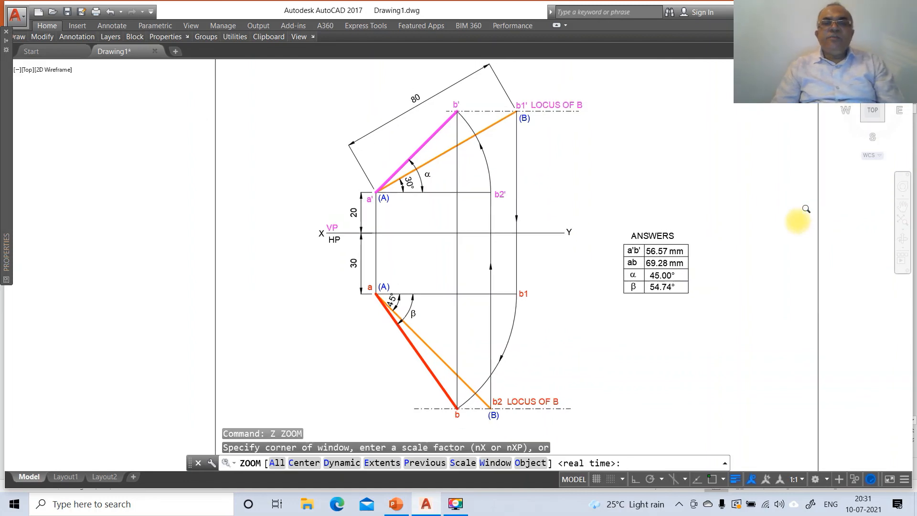
type("z")
key("Return")
type("w")
key("Return")
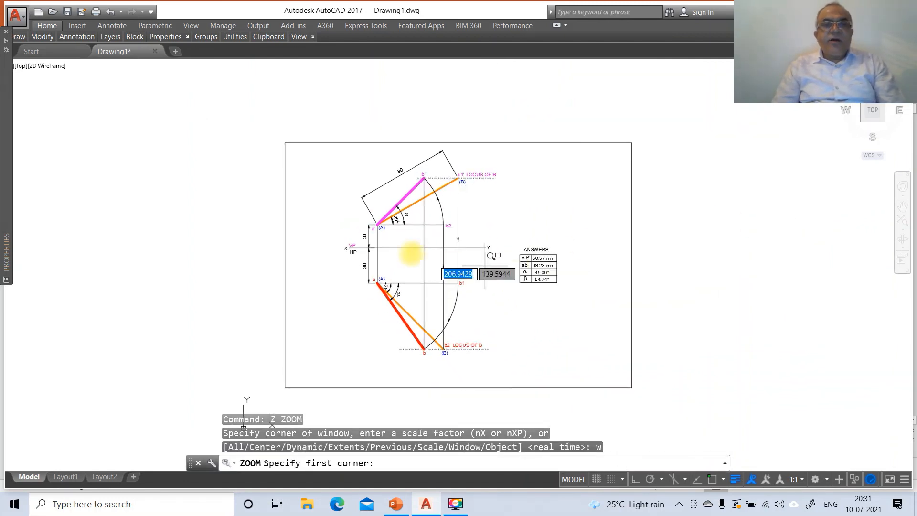
left_click(320, 152)
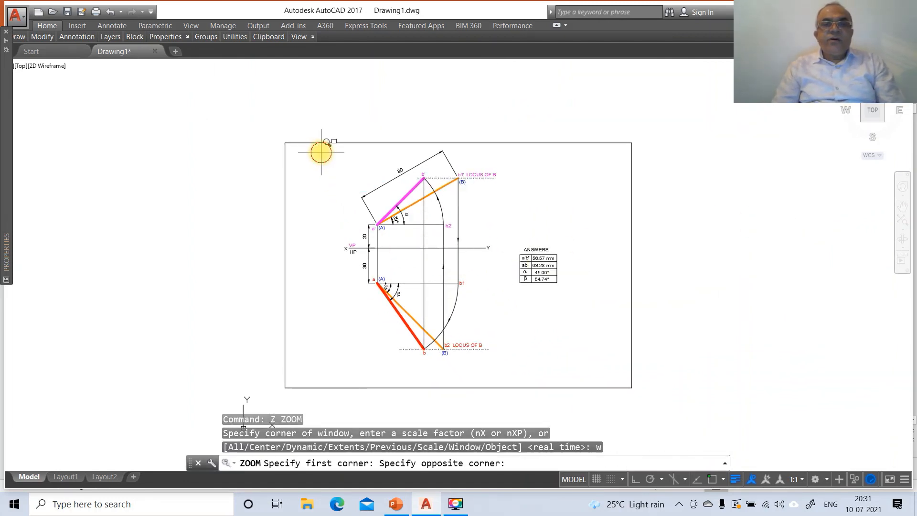
left_click(600, 377)
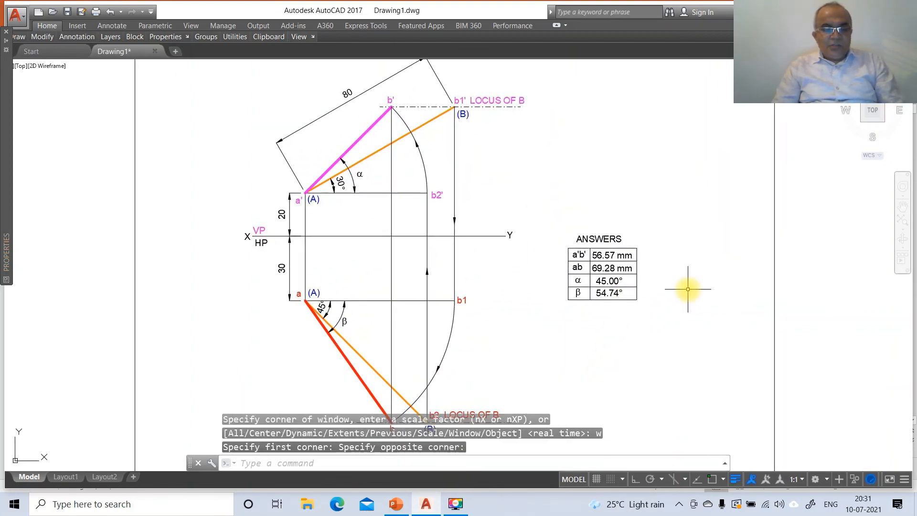
type("z")
key("Return")
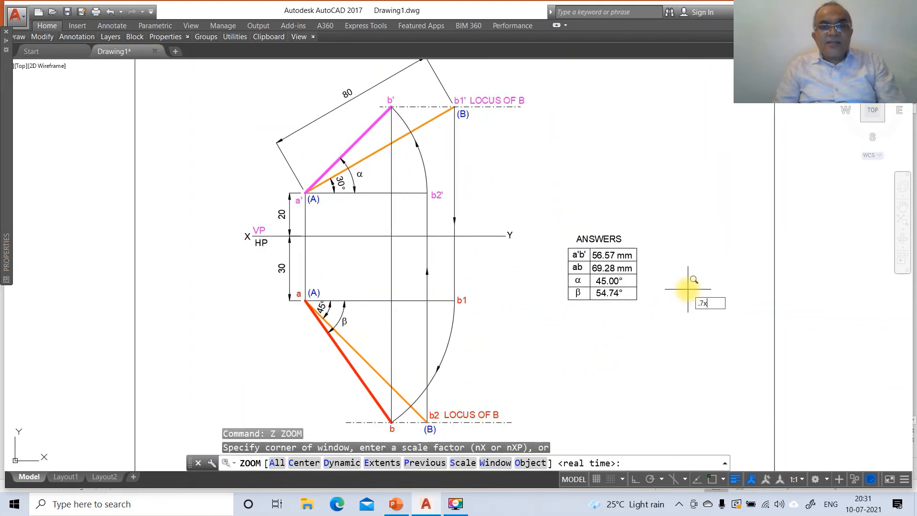
type(".7x")
key("Return")
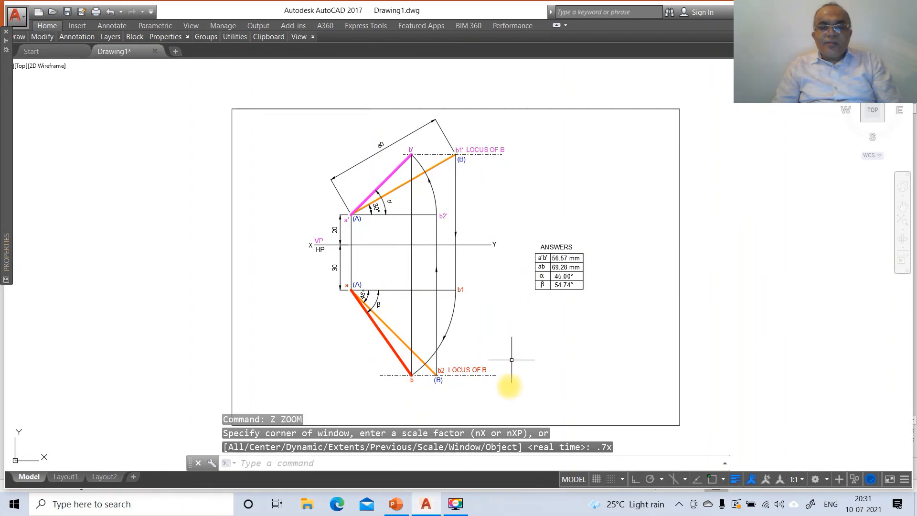
- Compare the drawing with the PowerPoint slide, return to AutoCAD and assign the HP label to the TV layer
key("alt+Tab")
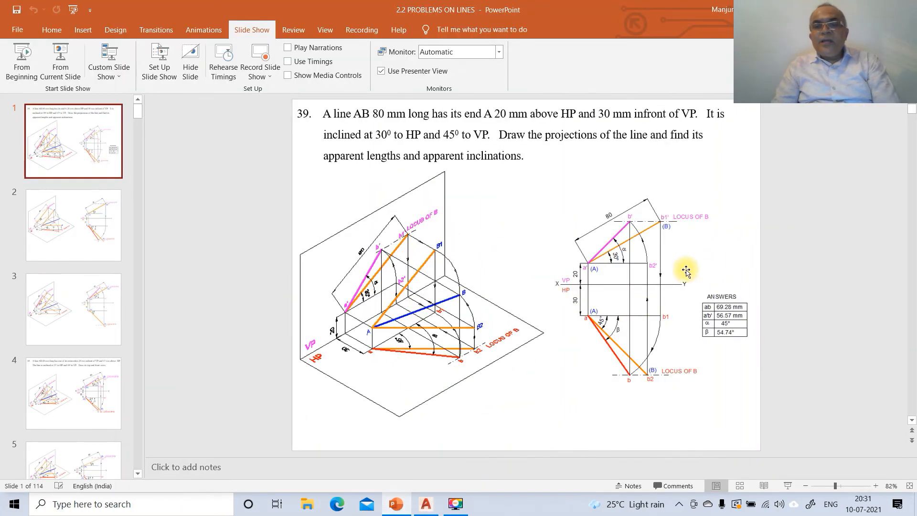
left_click(418, 507)
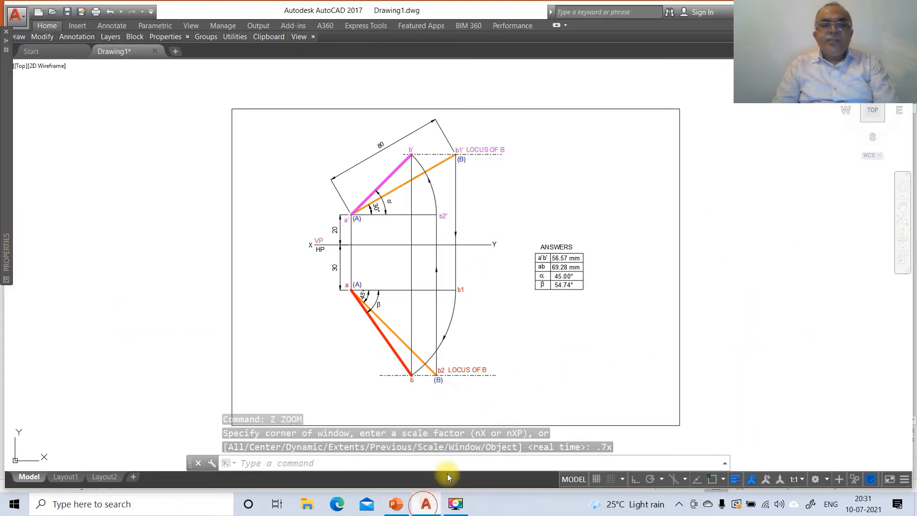
left_click(320, 250)
type("ch")
key("Return")
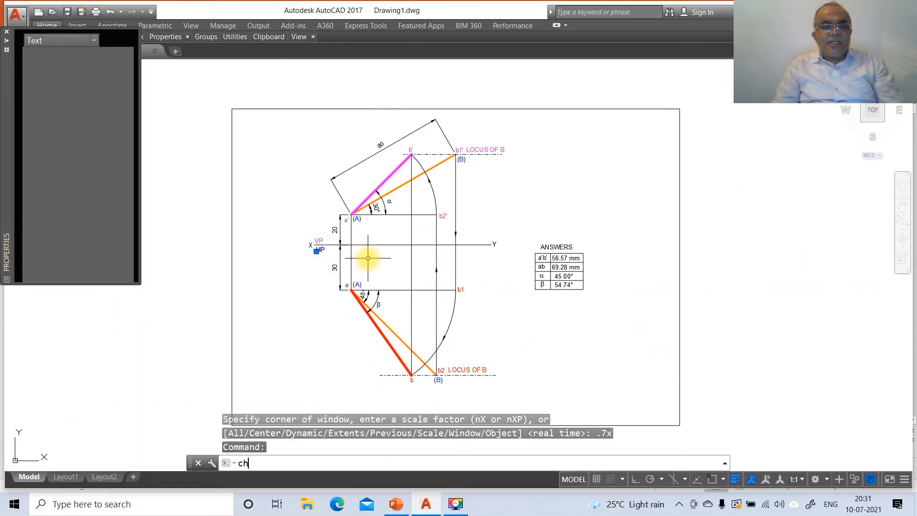
left_click(43, 77)
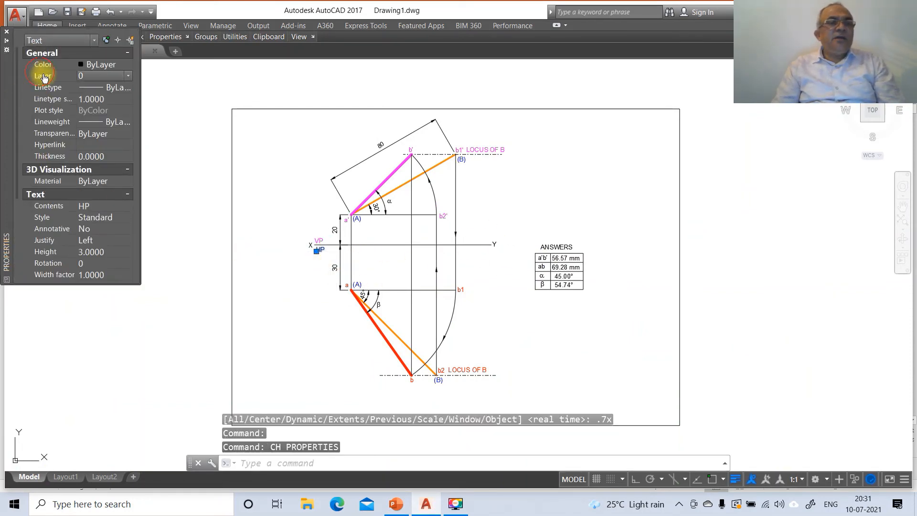
left_click(128, 76)
left_click(93, 144)
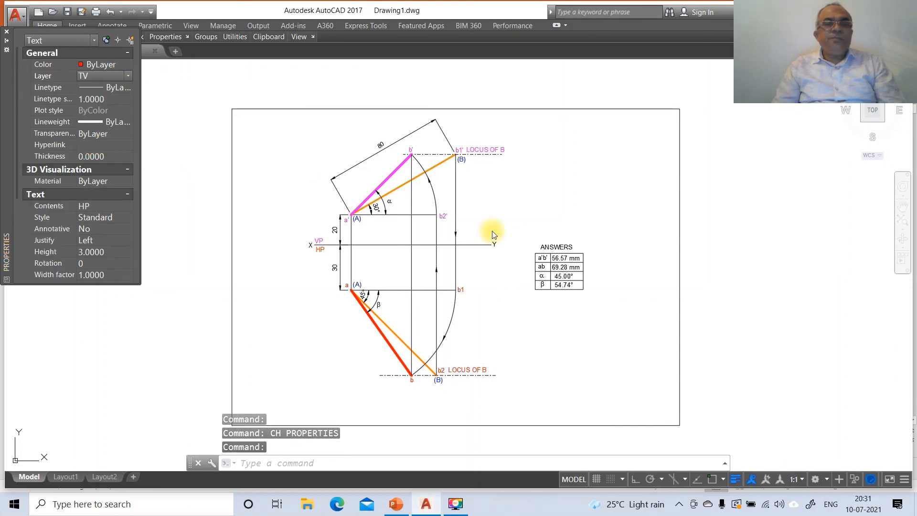
key("Escape")
key("Escape")
key("Escape")
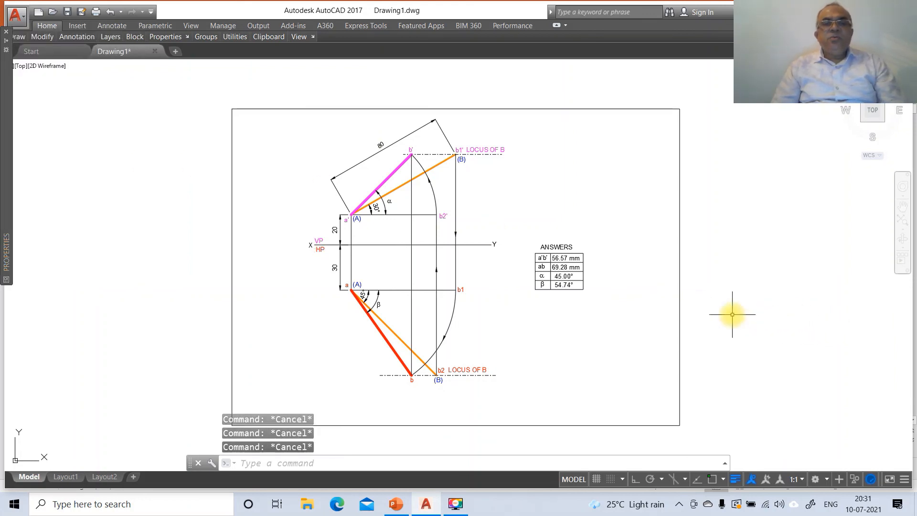